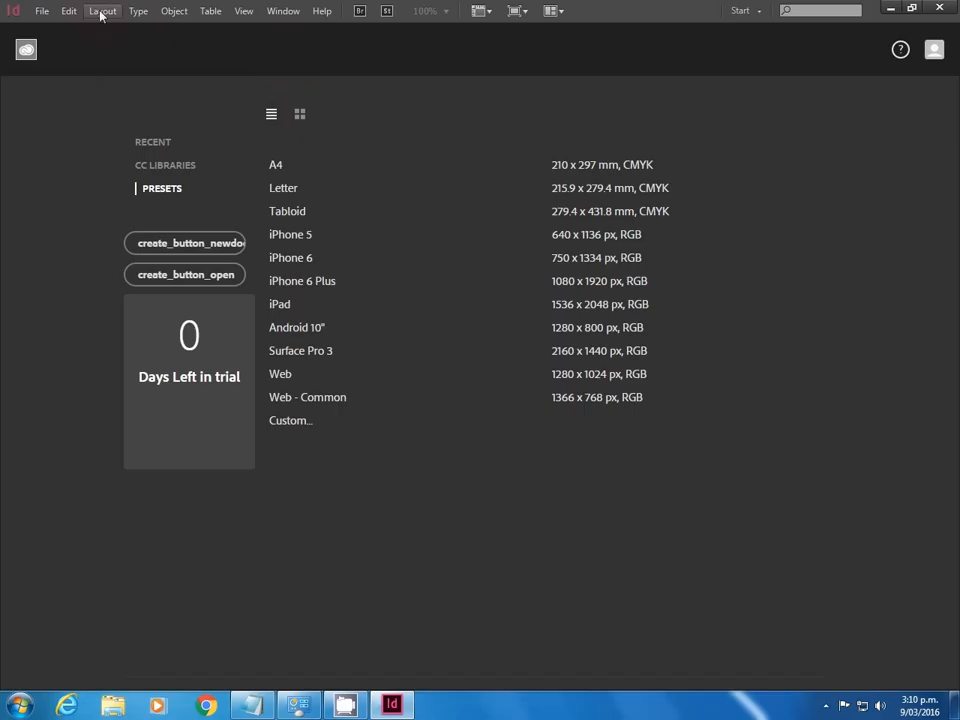
# - Set both the horizontal and vertical ruler units to Millimetres in the Units & Increments preferences
pyautogui.click(68, 10)
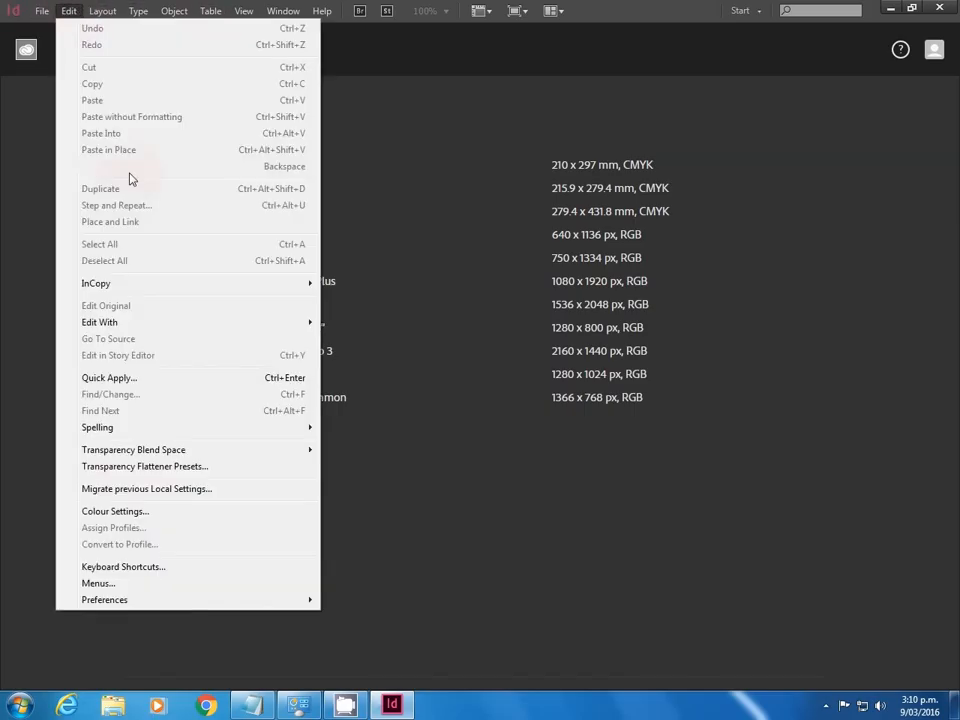
pyautogui.moveTo(235, 605)
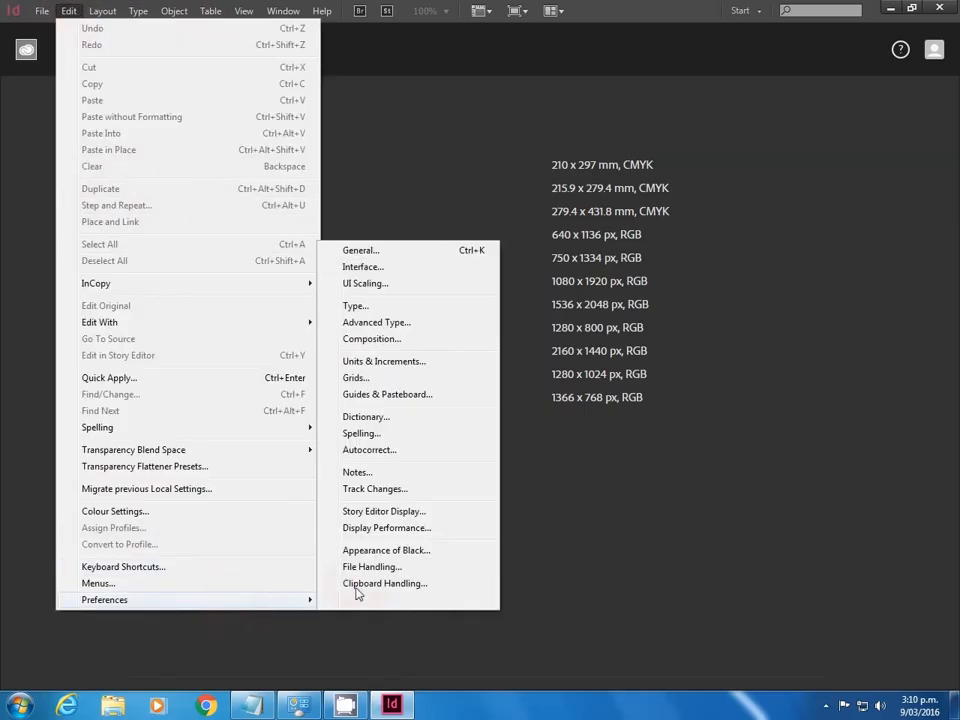
pyautogui.click(381, 361)
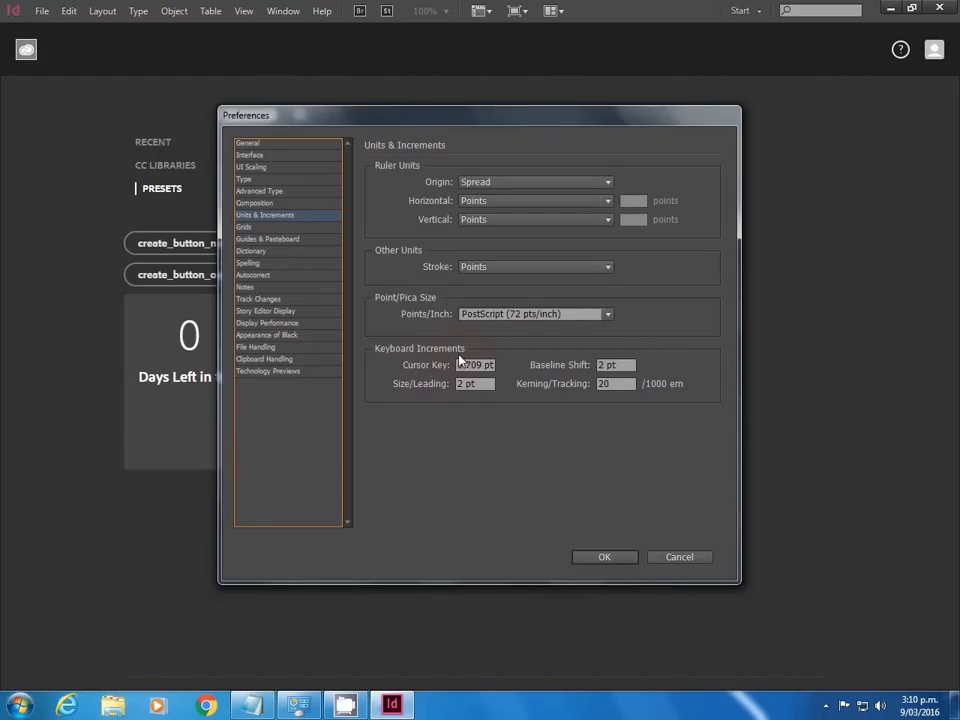
pyautogui.click(578, 203)
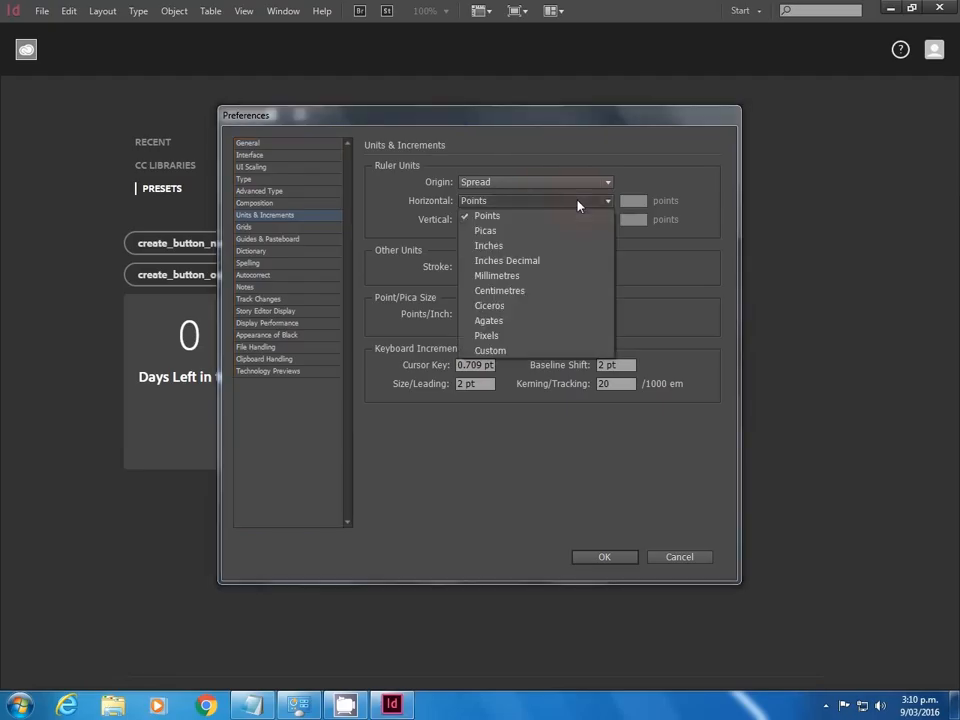
pyautogui.click(497, 275)
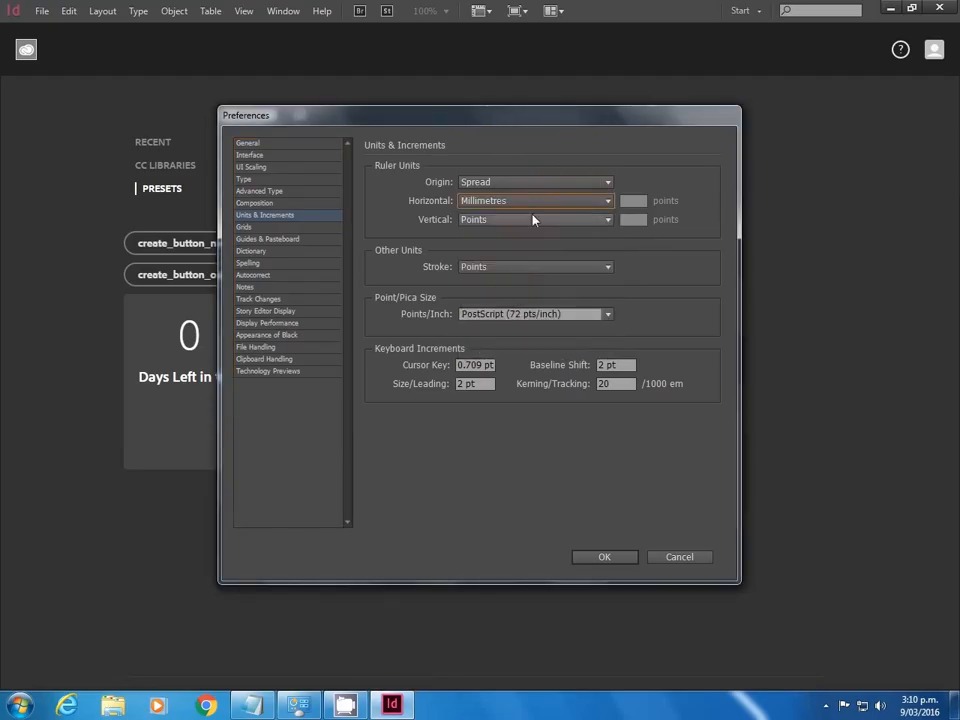
pyautogui.click(531, 218)
pyautogui.click(531, 296)
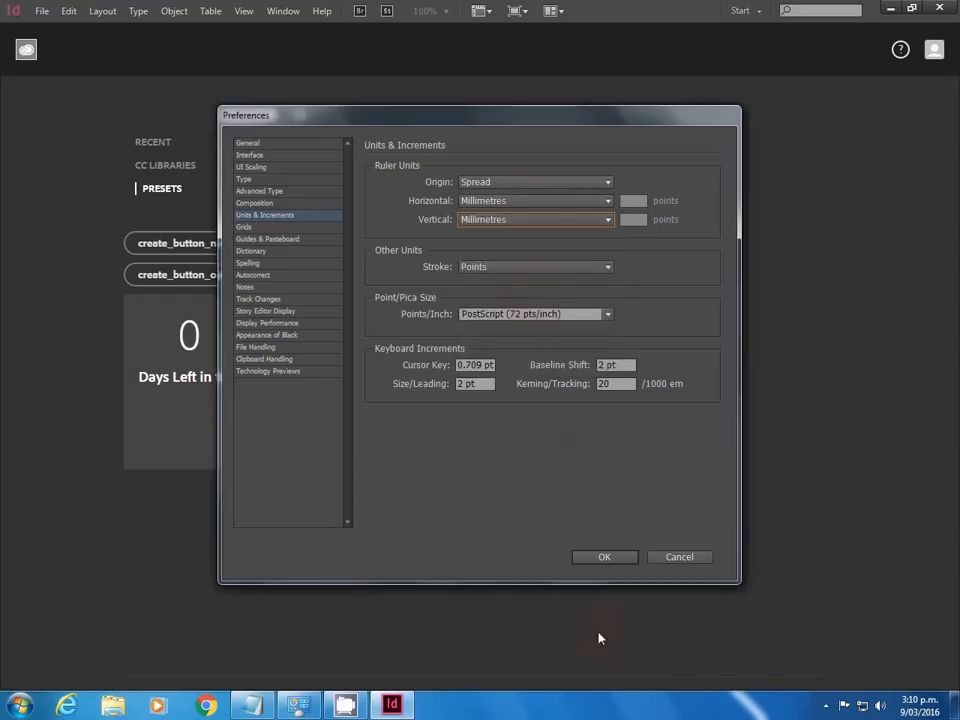
pyautogui.click(620, 558)
# - Start a new document, keeping its intent as Print
pyautogui.click(42, 11)
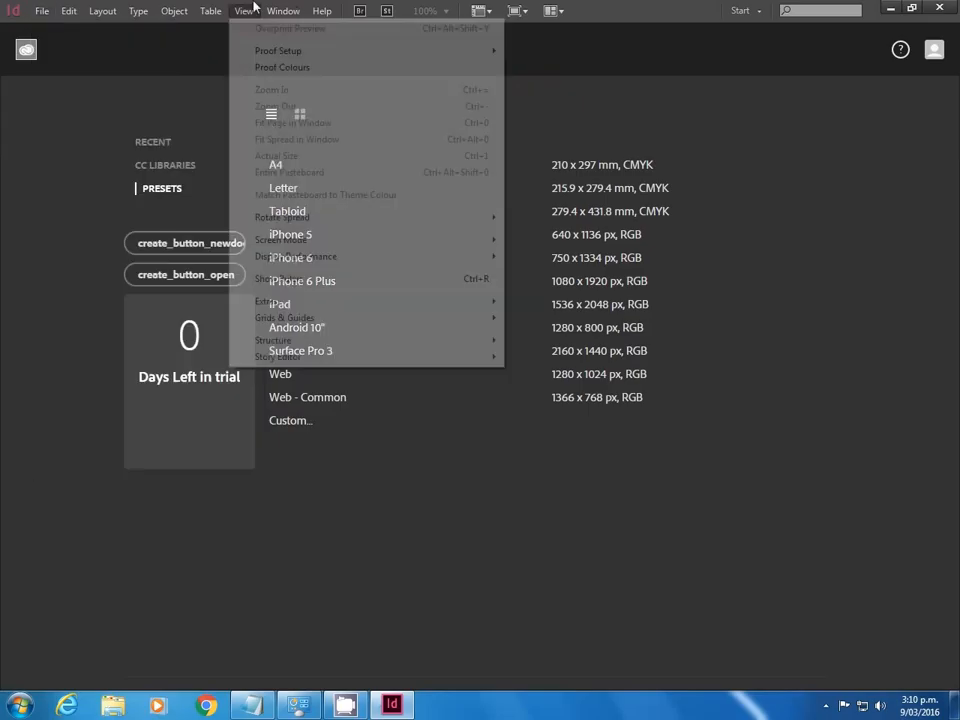
pyautogui.click(36, 16)
pyautogui.click(38, 13)
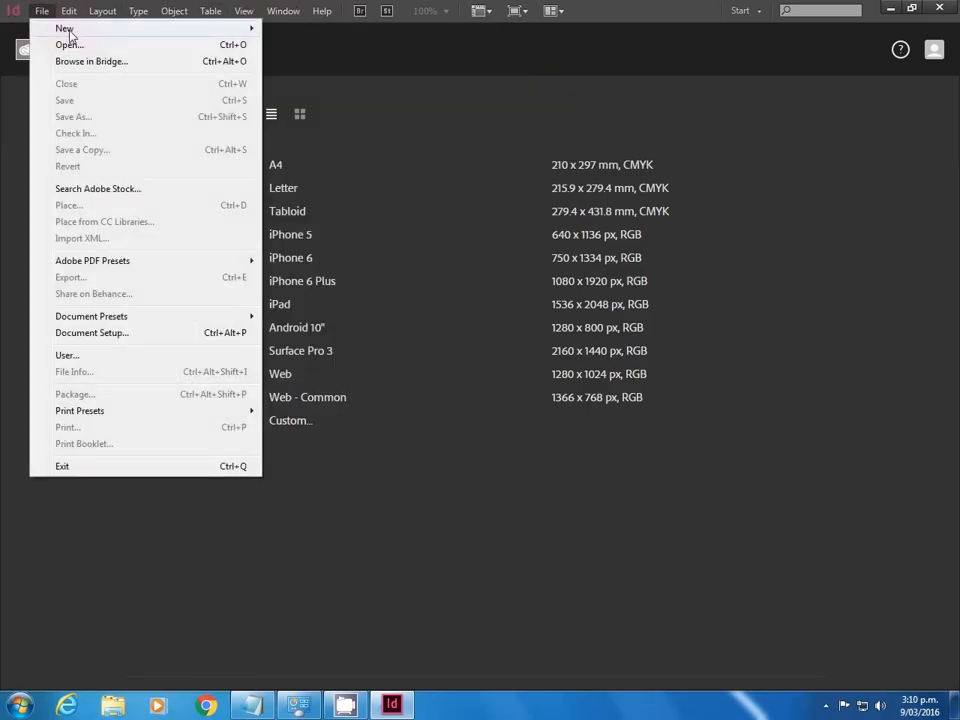
pyautogui.moveTo(66, 28)
pyautogui.click(380, 31)
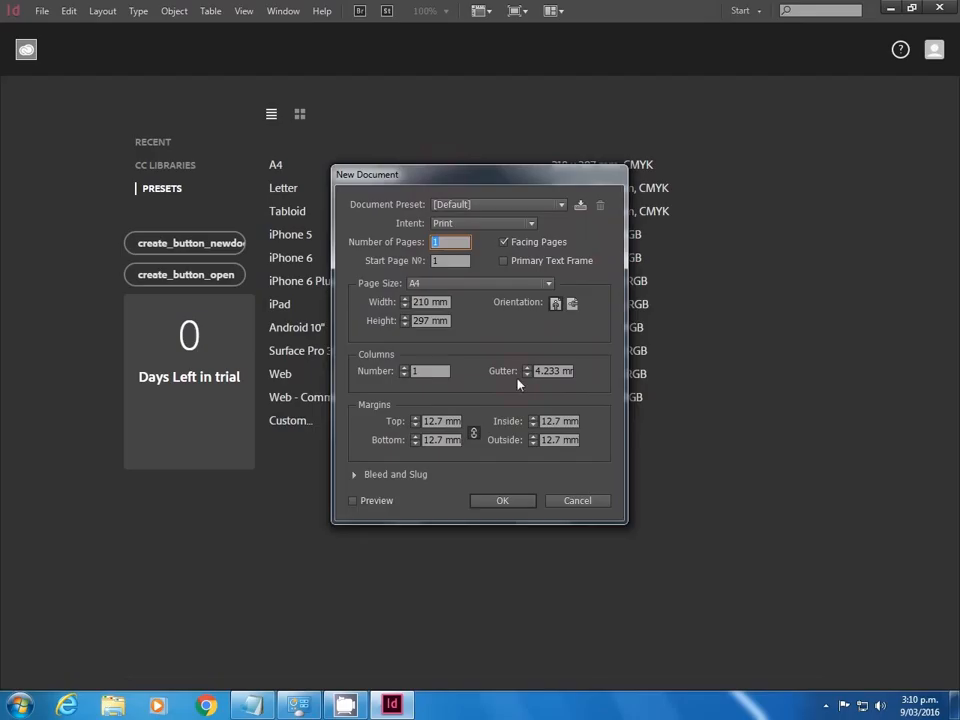
pyautogui.click(480, 230)
pyautogui.click(563, 234)
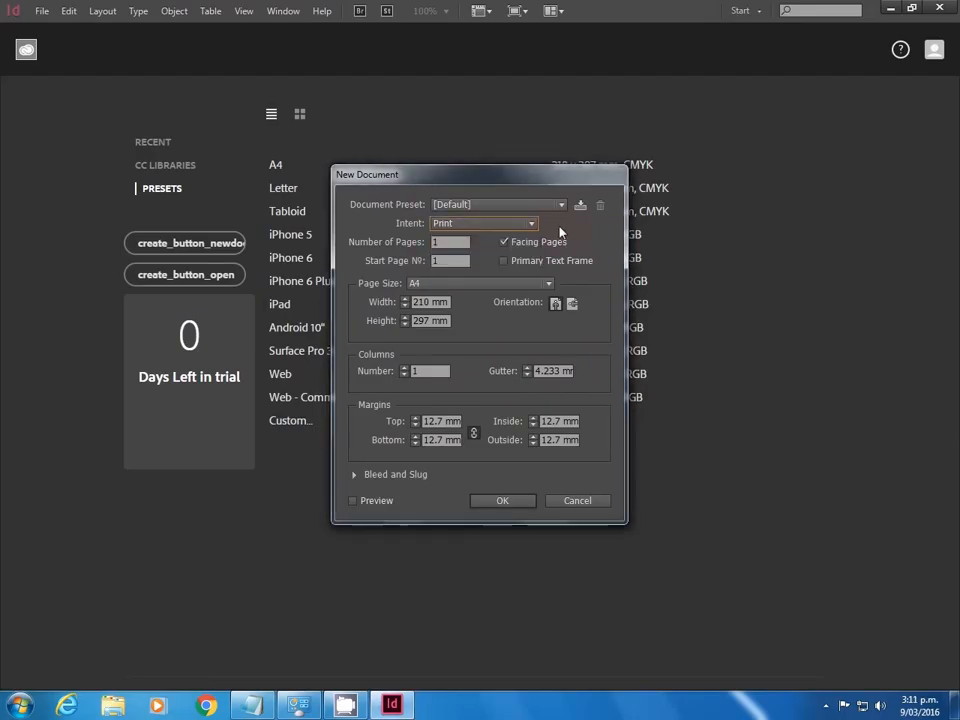
# - Set the new document to 6 pages, turn on the preview, and create it with facing pages
pyautogui.press('Tab')
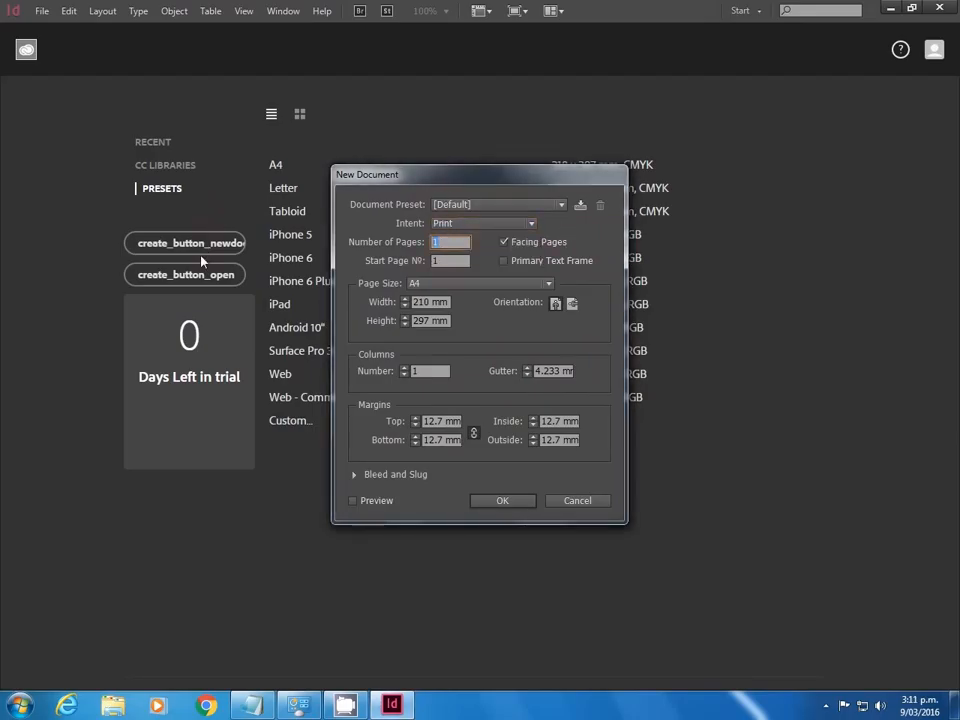
pyautogui.write('6')
pyautogui.click(354, 500)
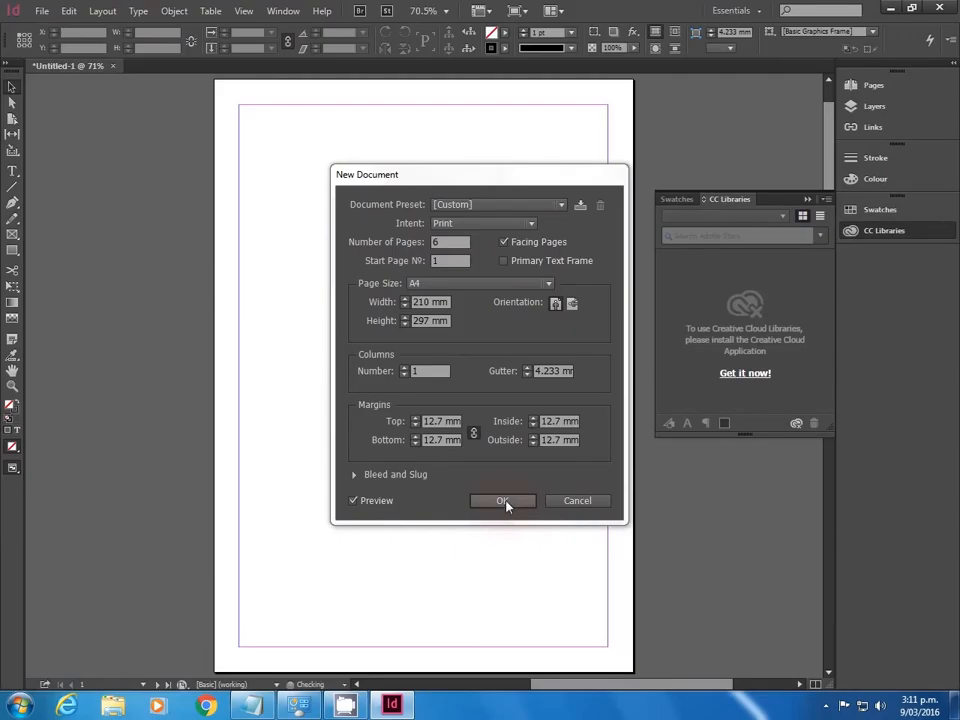
pyautogui.click(503, 501)
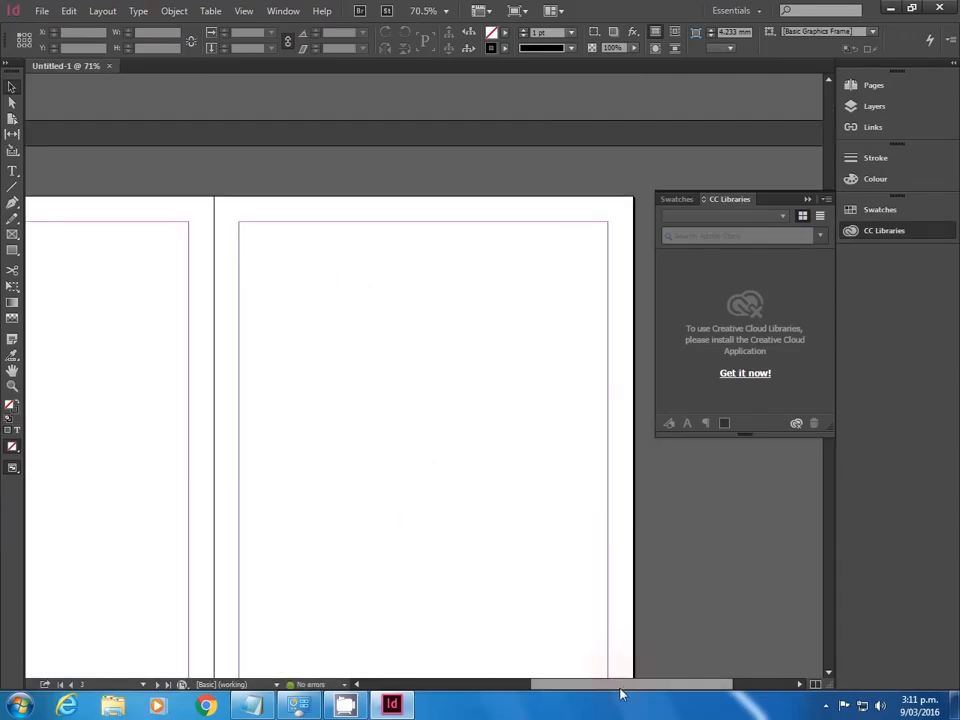
pyautogui.moveTo(620, 686); pyautogui.dragTo(574, 686)
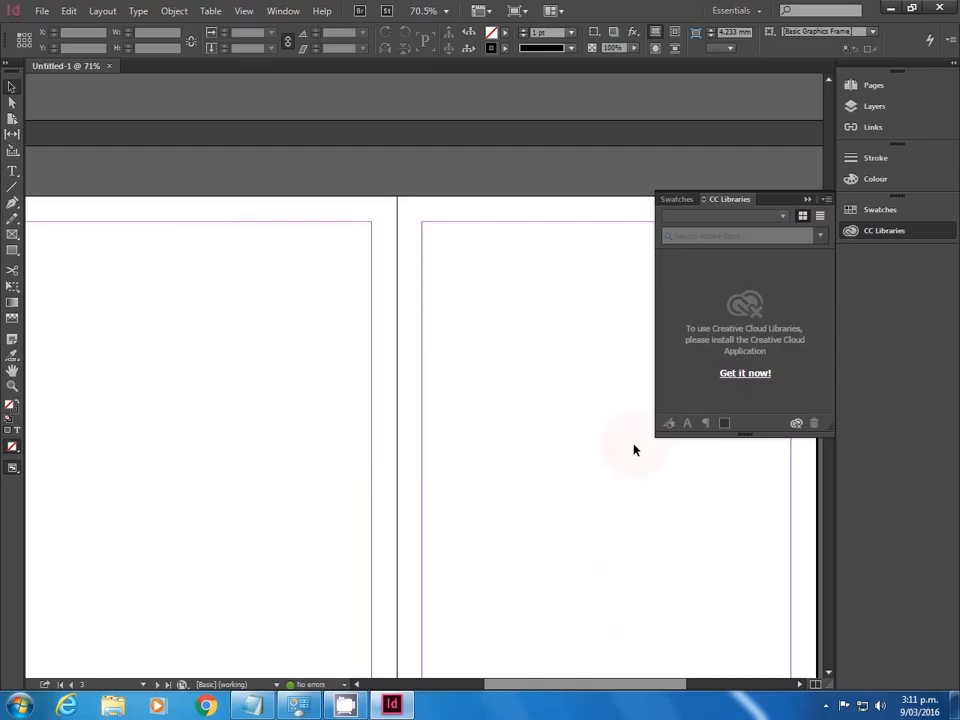
pyautogui.hotkey('ctrl', 'alt', 'shift', '0')
pyautogui.hotkey('ctrl', '=')
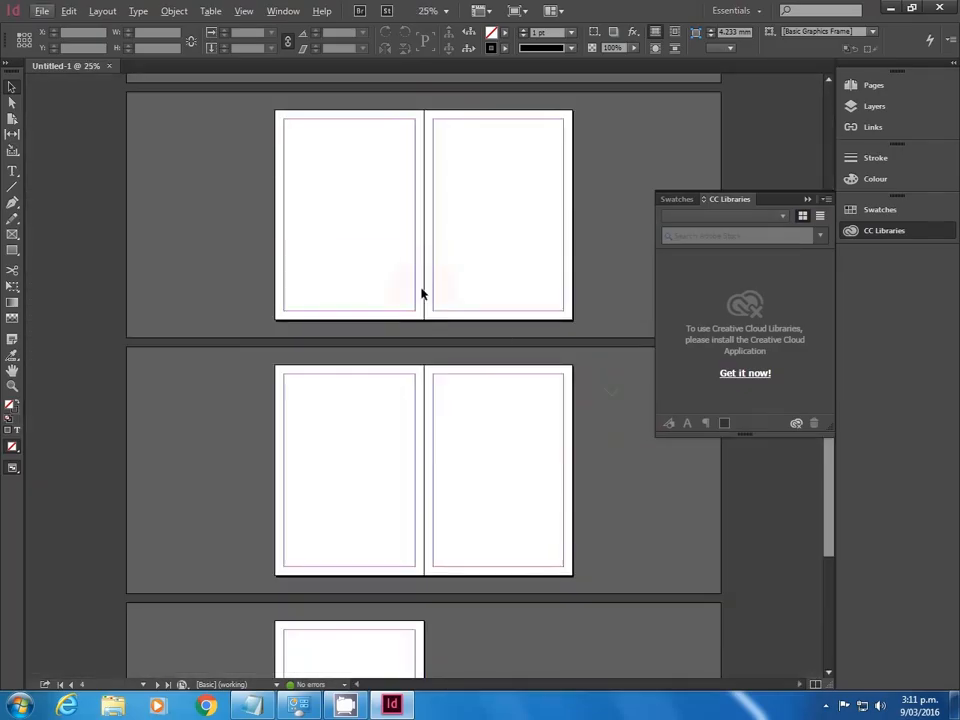
pyautogui.scroll(2, 452, 203)
# - Create another new A4 print document with a single page and Facing Pages turned off
pyautogui.click(42, 11)
pyautogui.moveTo(110, 28)
pyautogui.click(326, 30)
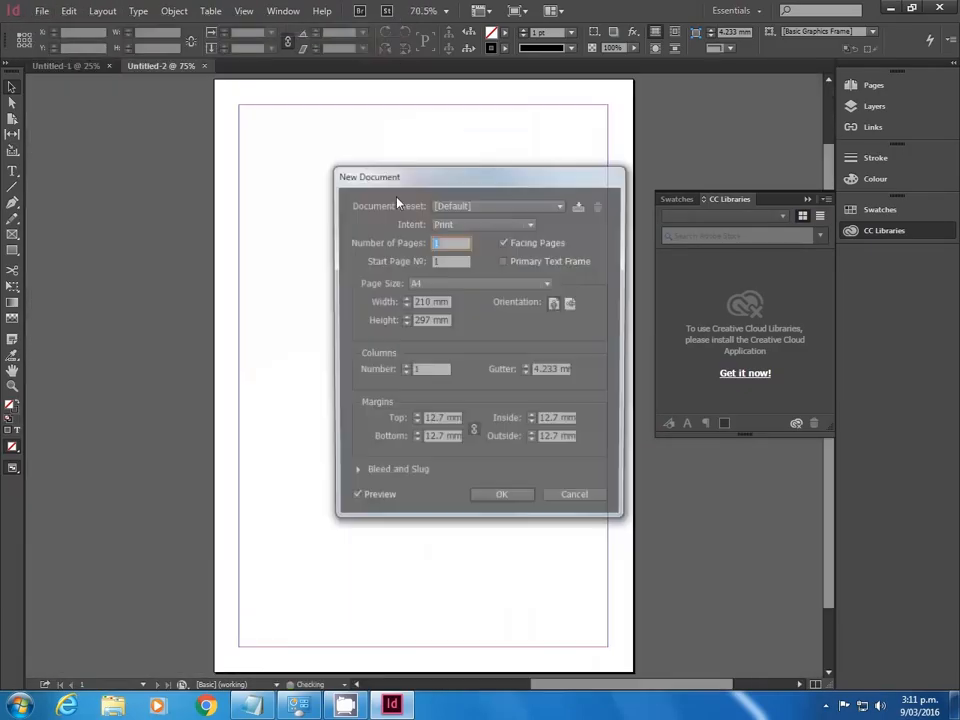
pyautogui.click(516, 242)
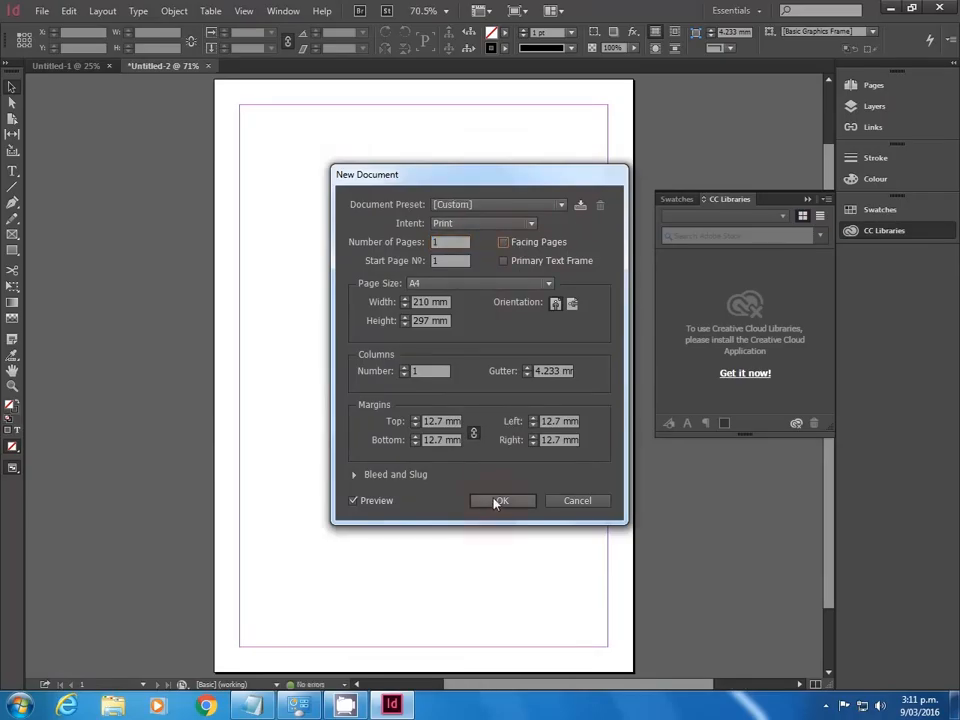
pyautogui.click(497, 503)
pyautogui.scroll(-2, 539, 421)
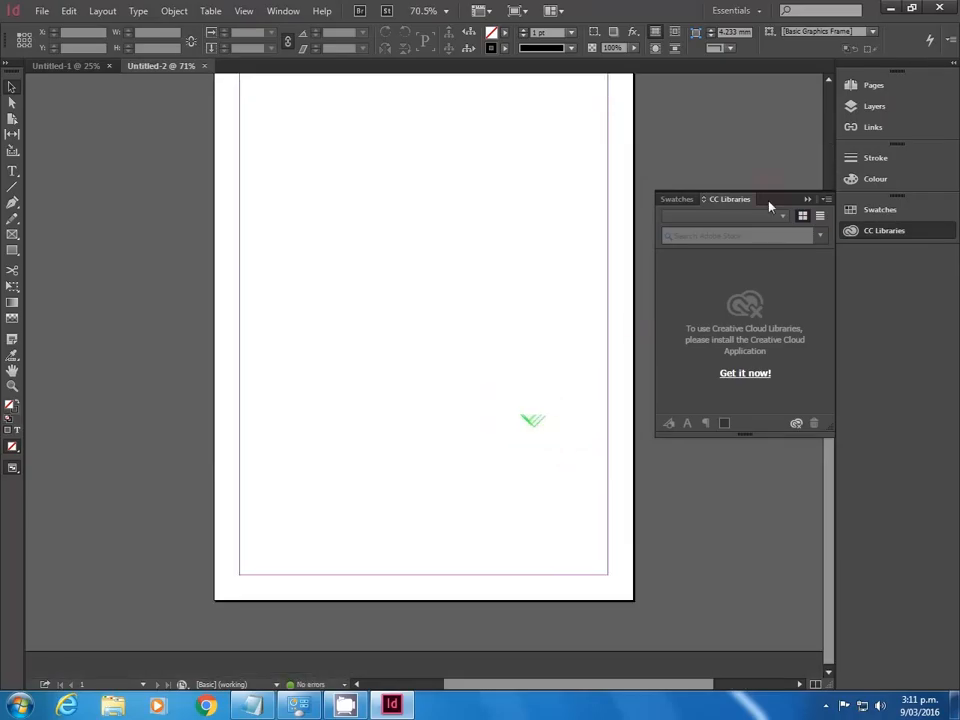
pyautogui.hotkey('ctrl', '0')
# - Create a new A4 print document with 6 pages and Facing Pages turned off
pyautogui.click(42, 11)
pyautogui.moveTo(68, 29)
pyautogui.click(311, 28)
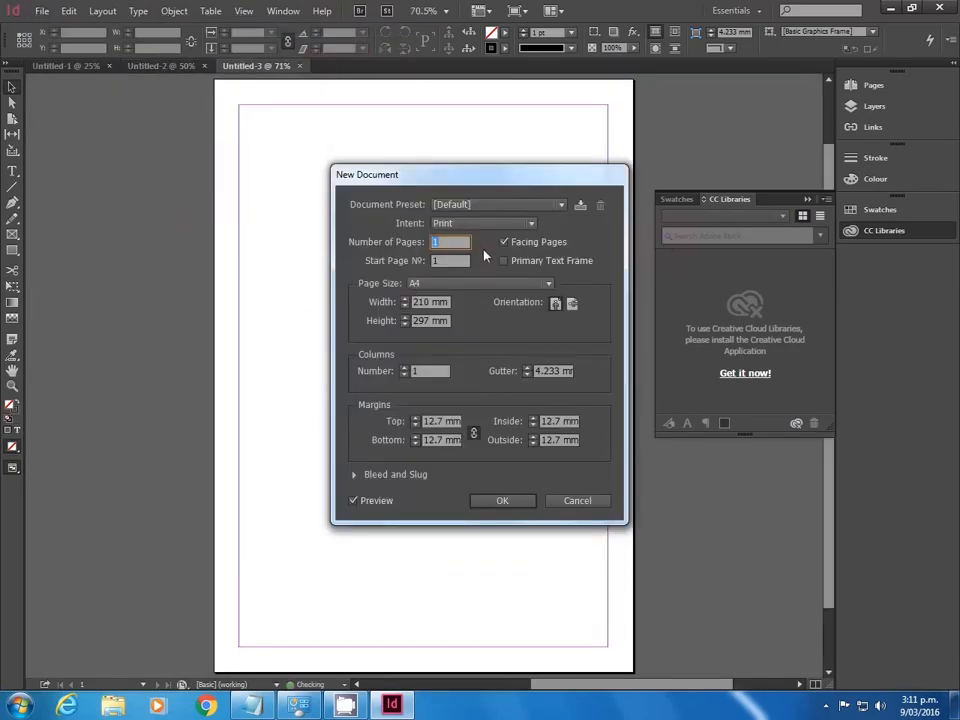
pyautogui.write('6')
pyautogui.click(531, 243)
pyautogui.click(514, 503)
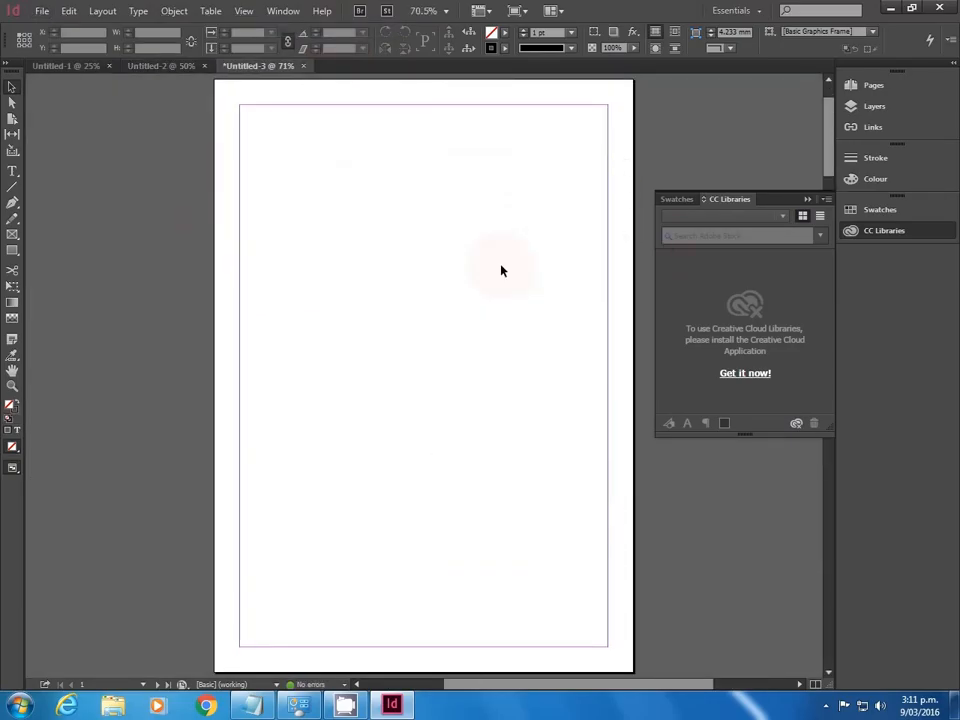
pyautogui.hotkey('ctrl', 'alt', 'shift', '0')
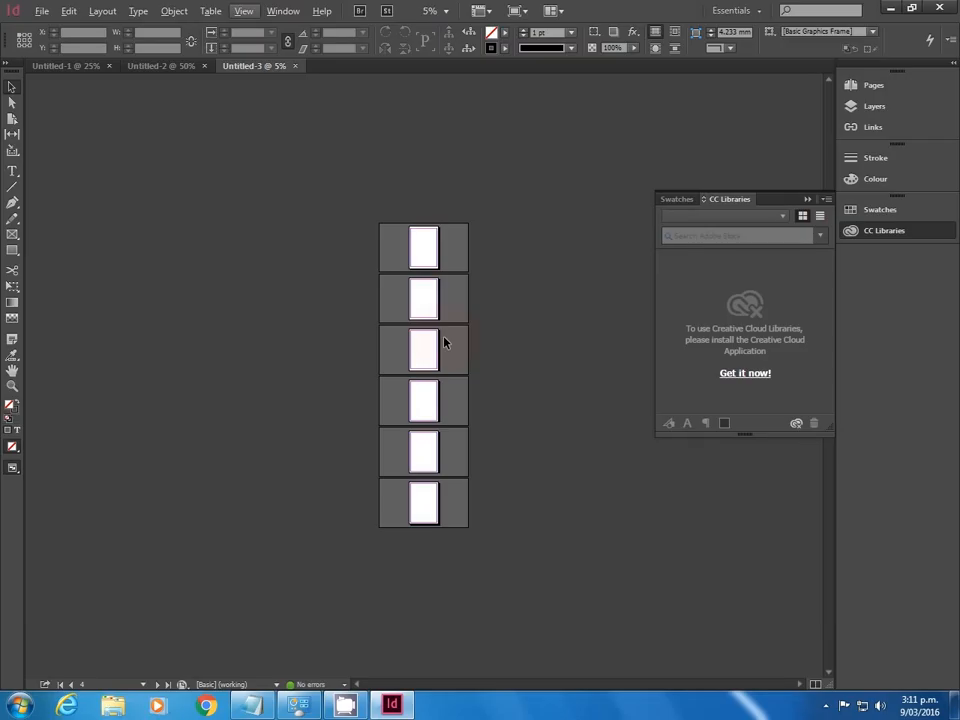
# - Start another new document with 6 facing pages, keeping the A4 page size
pyautogui.click(40, 12)
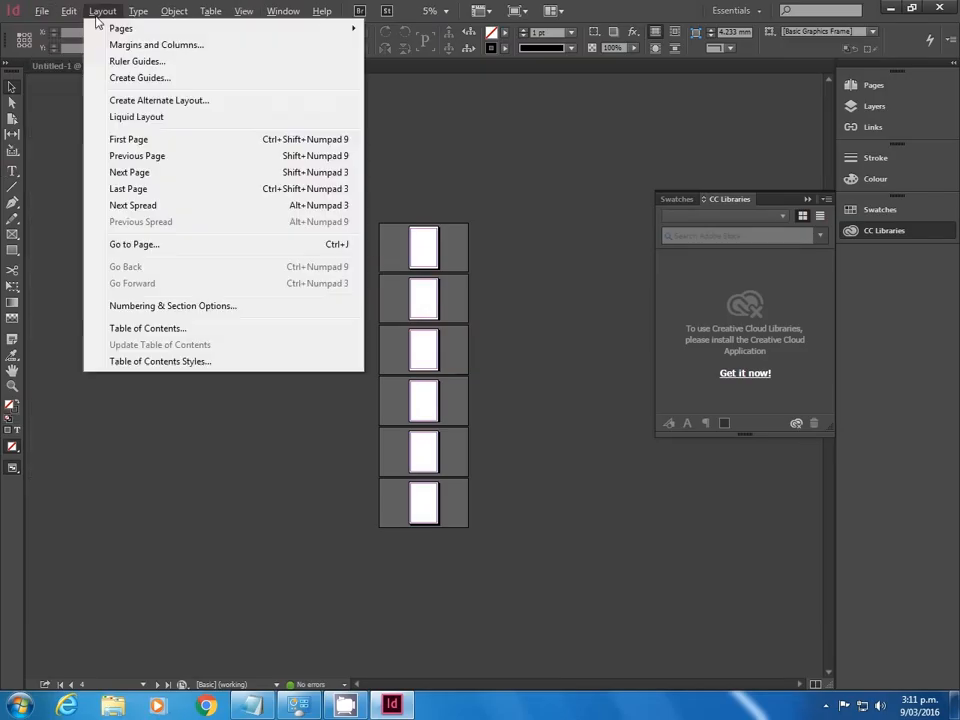
pyautogui.moveTo(70, 28)
pyautogui.click(292, 28)
pyautogui.write('6')
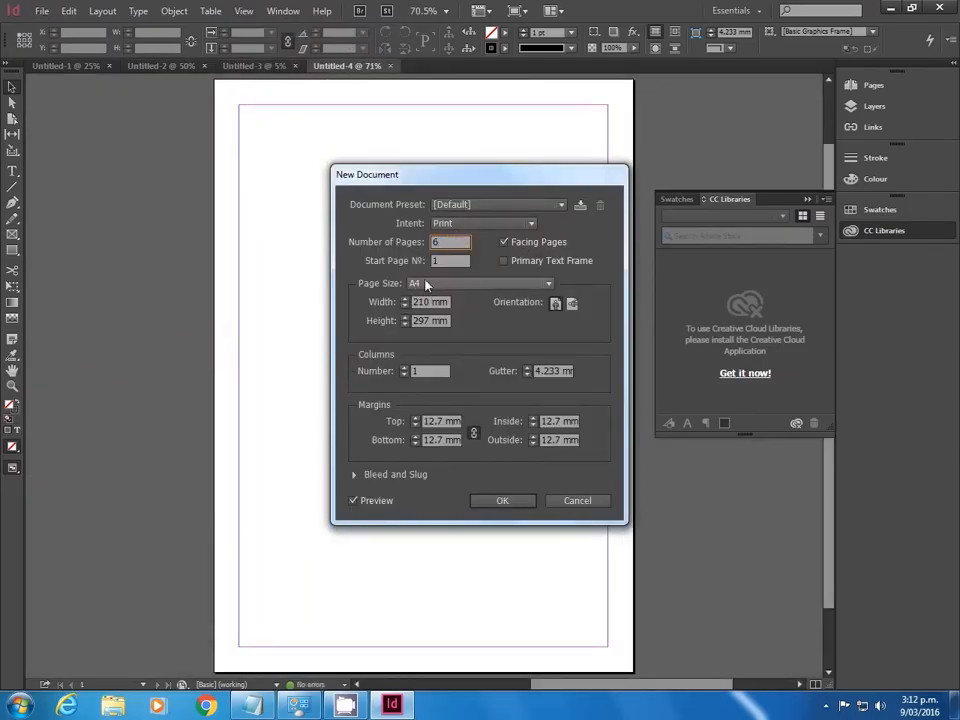
pyautogui.click(454, 285)
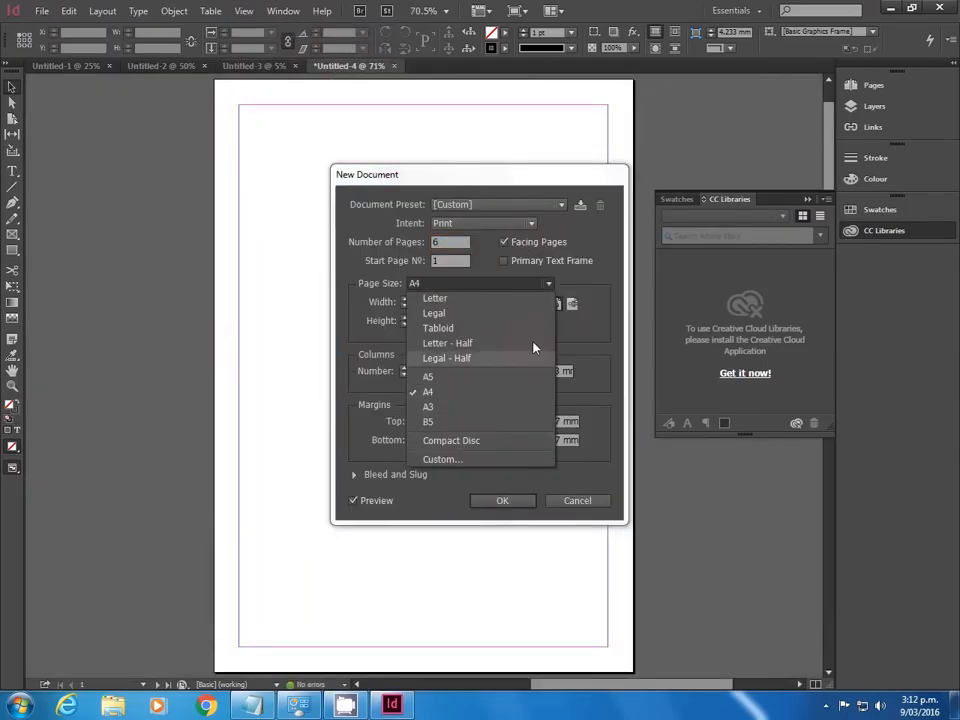
pyautogui.click(602, 290)
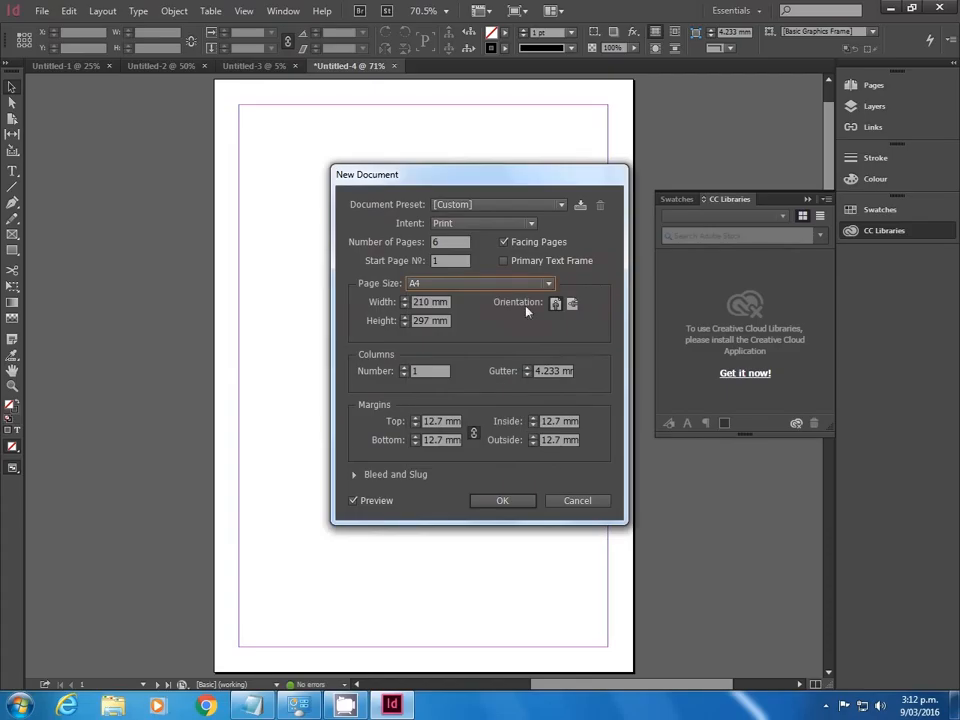
# - Give the new document 3 columns and 3 mm margins on all sides, then unlink the margin values
pyautogui.doubleClick(416, 369)
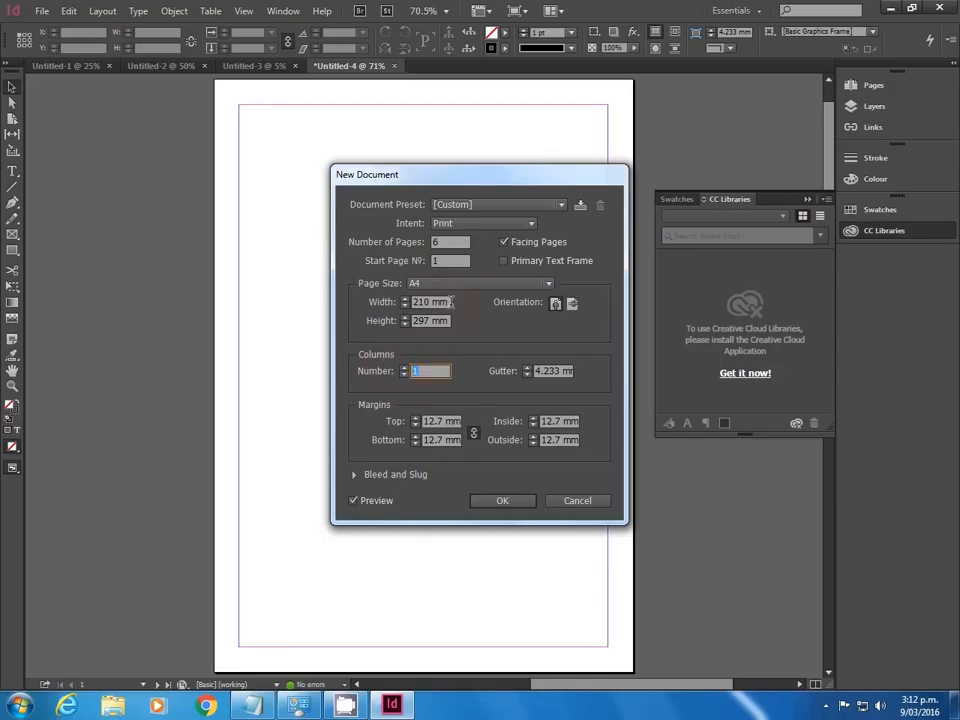
pyautogui.write('3')
pyautogui.moveTo(476, 178); pyautogui.dragTo(597, 210)
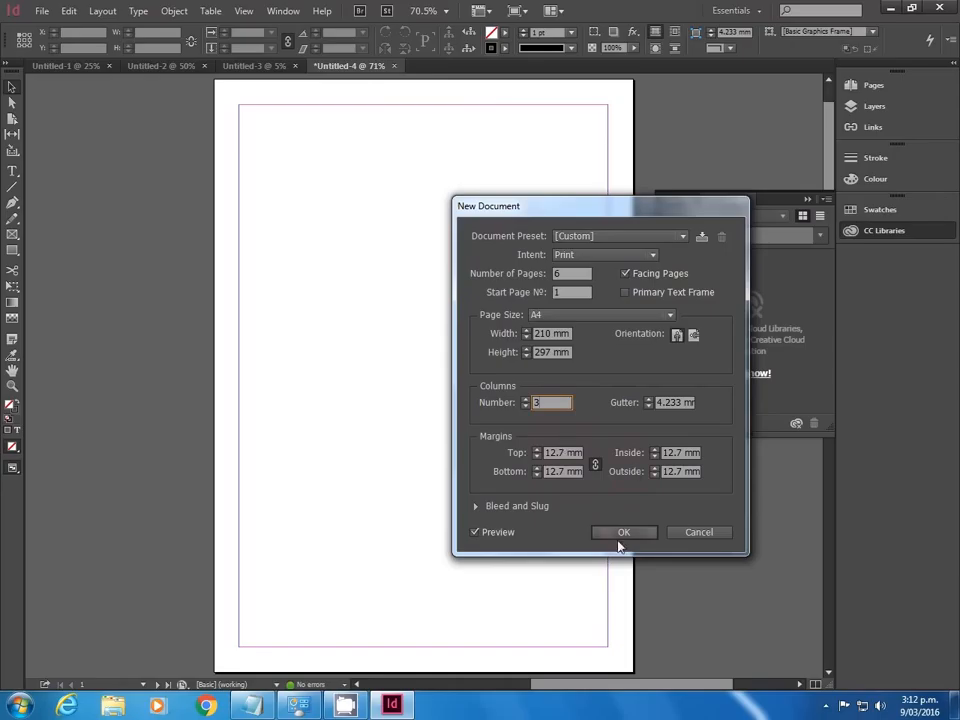
pyautogui.click(568, 453)
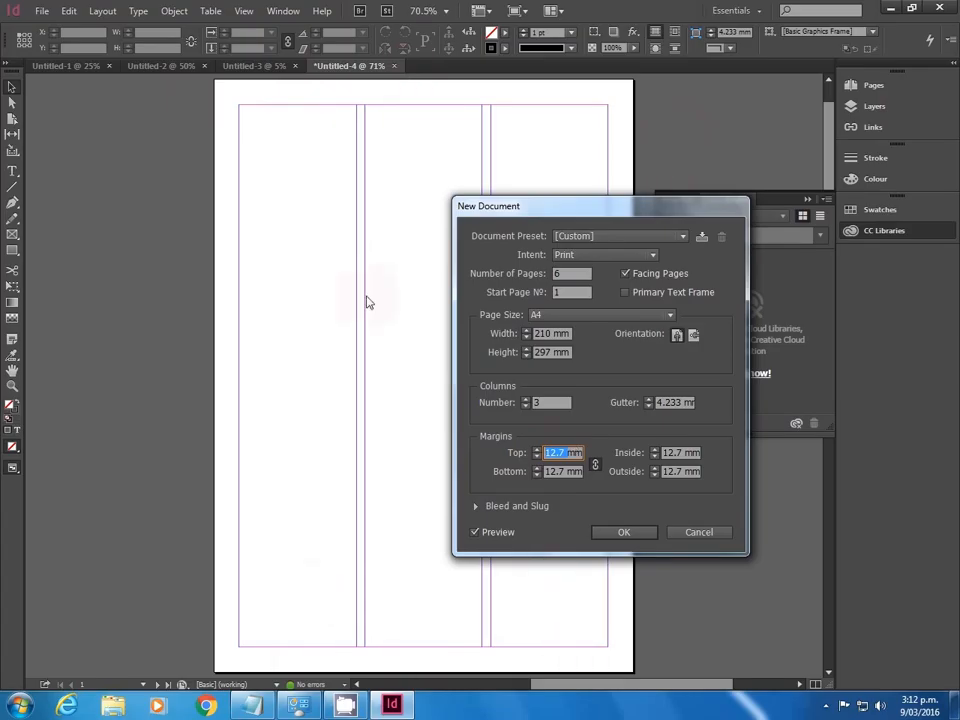
pyautogui.write('3mm')
pyautogui.click(595, 464)
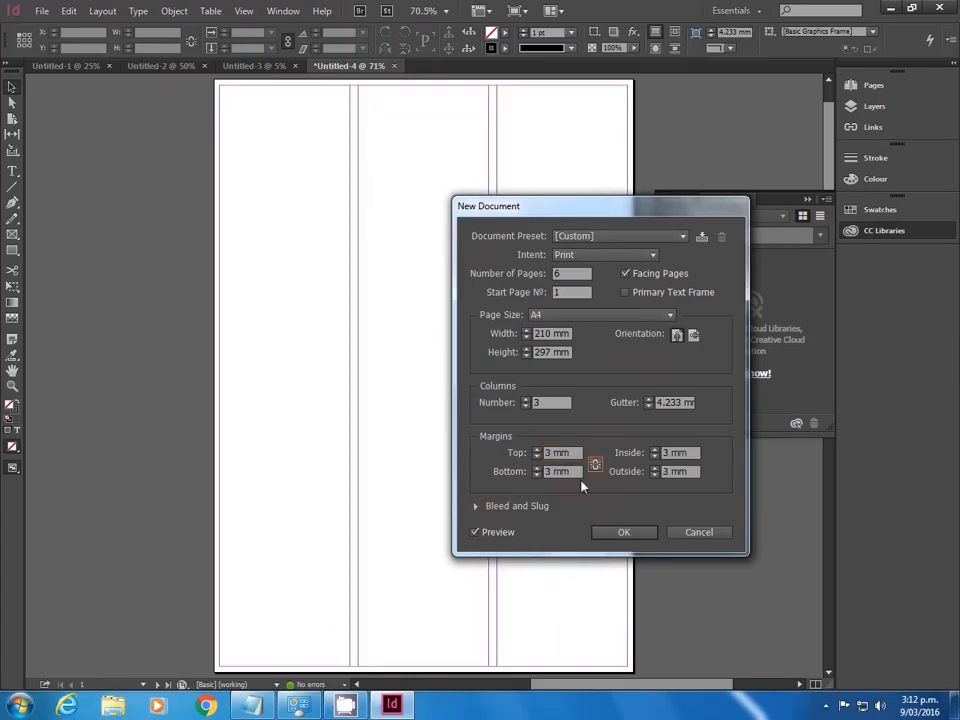
# - Add a 3 mm bleed on all sides, unlink the bleed values, and create the document
pyautogui.click(477, 506)
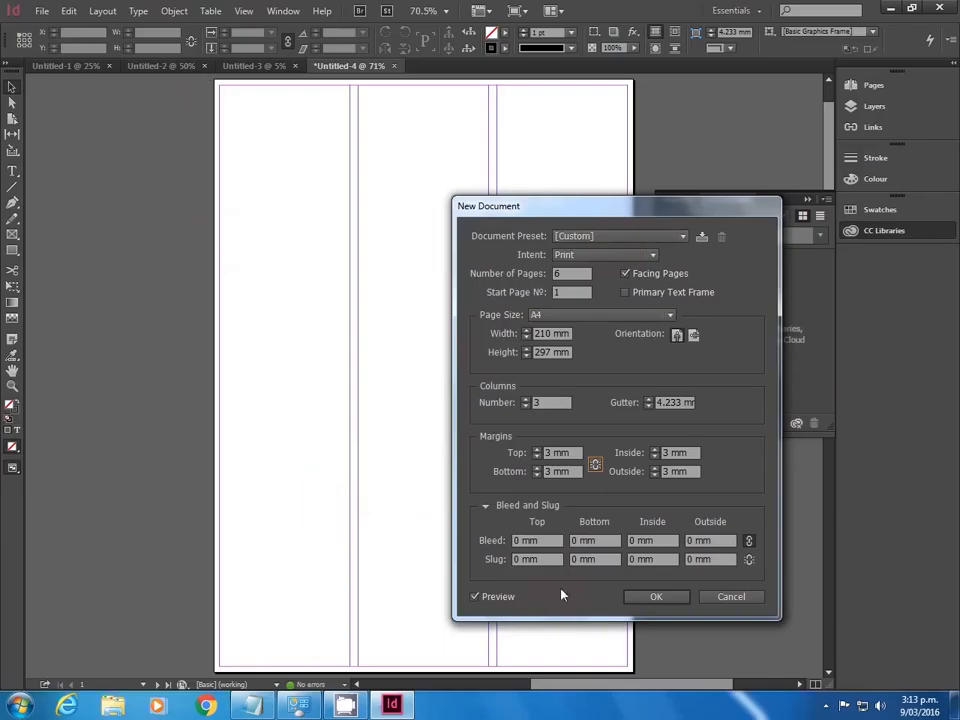
pyautogui.click(524, 541)
pyautogui.write('3')
pyautogui.click(749, 544)
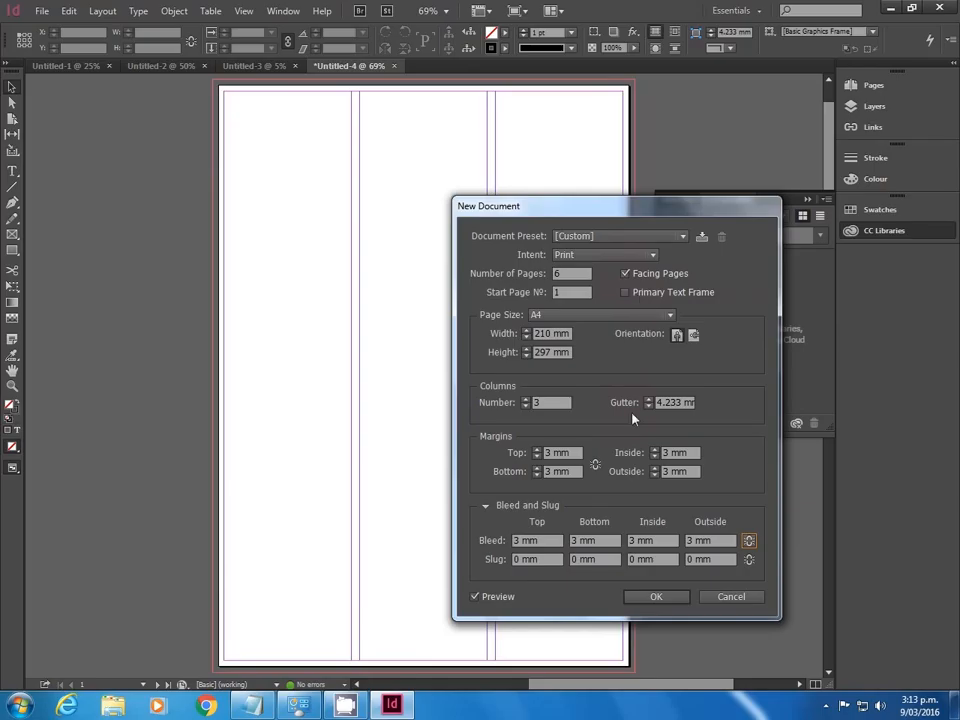
pyautogui.click(677, 598)
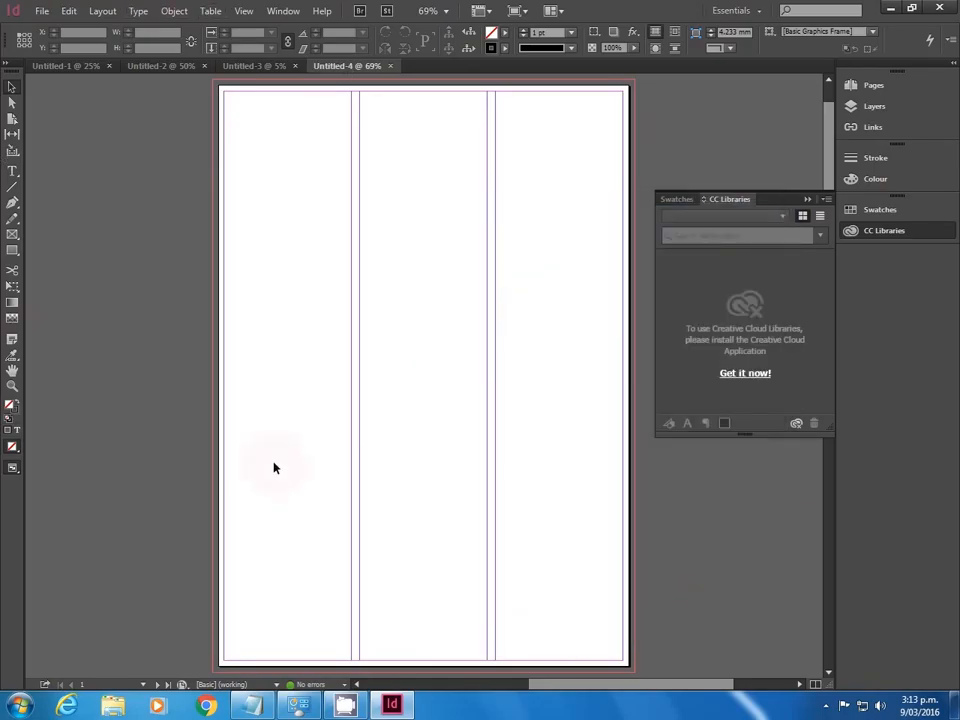
# - Collapse the expanded CC Libraries so the document pages are unobstructed
pyautogui.scroll(-10, 332, 443)
pyautogui.scroll(4, 330, 401)
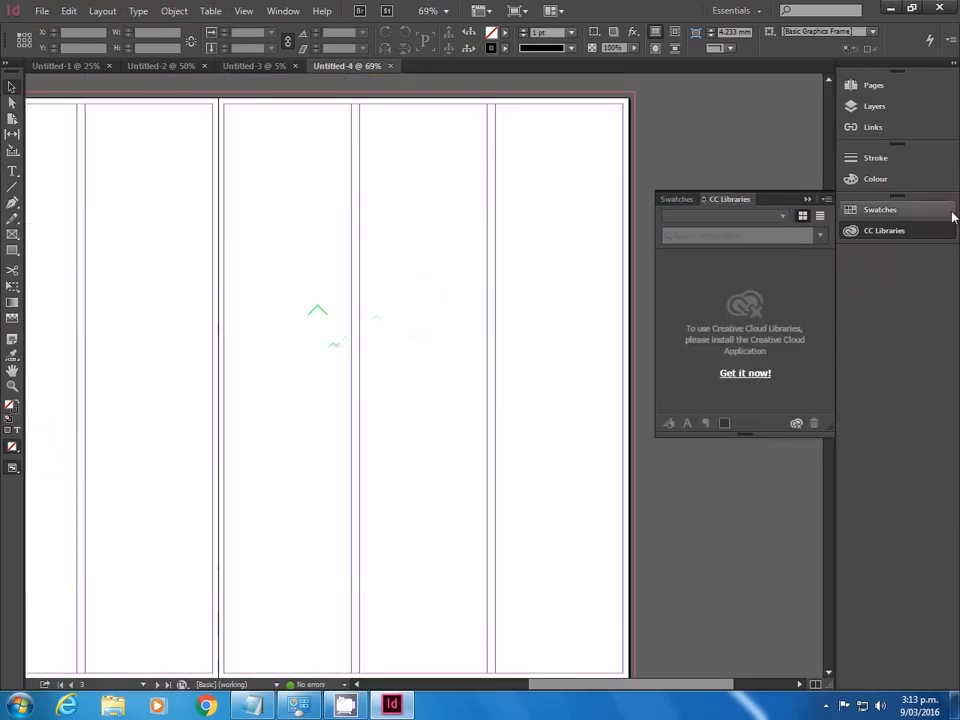
pyautogui.click(807, 199)
pyautogui.scroll(5, 186, 294)
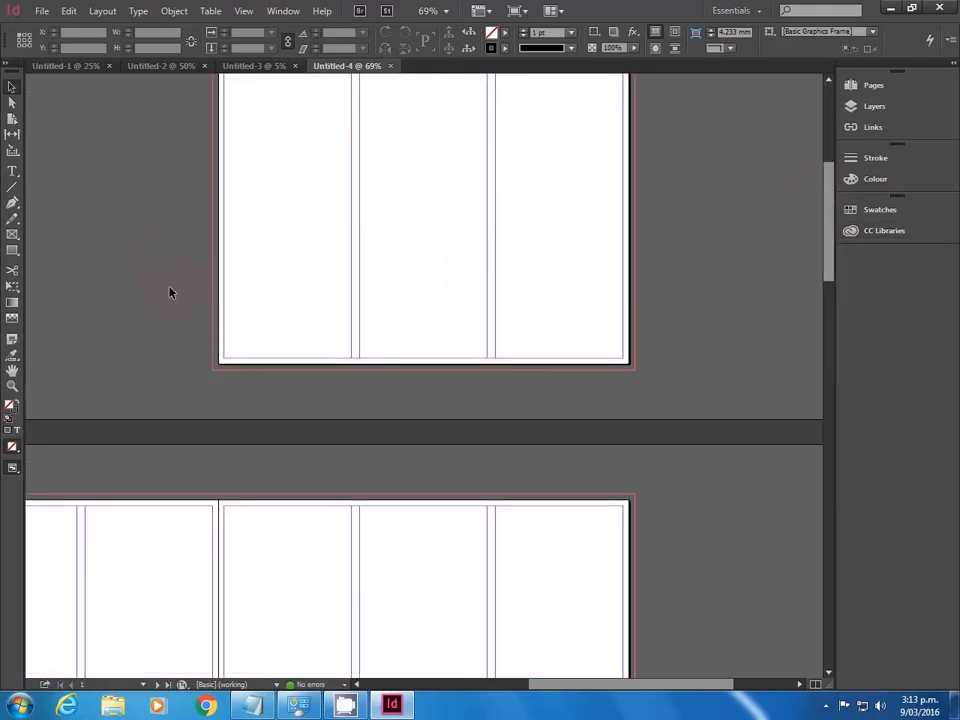
# - Show the rulers around the document pages
pyautogui.click(245, 12)
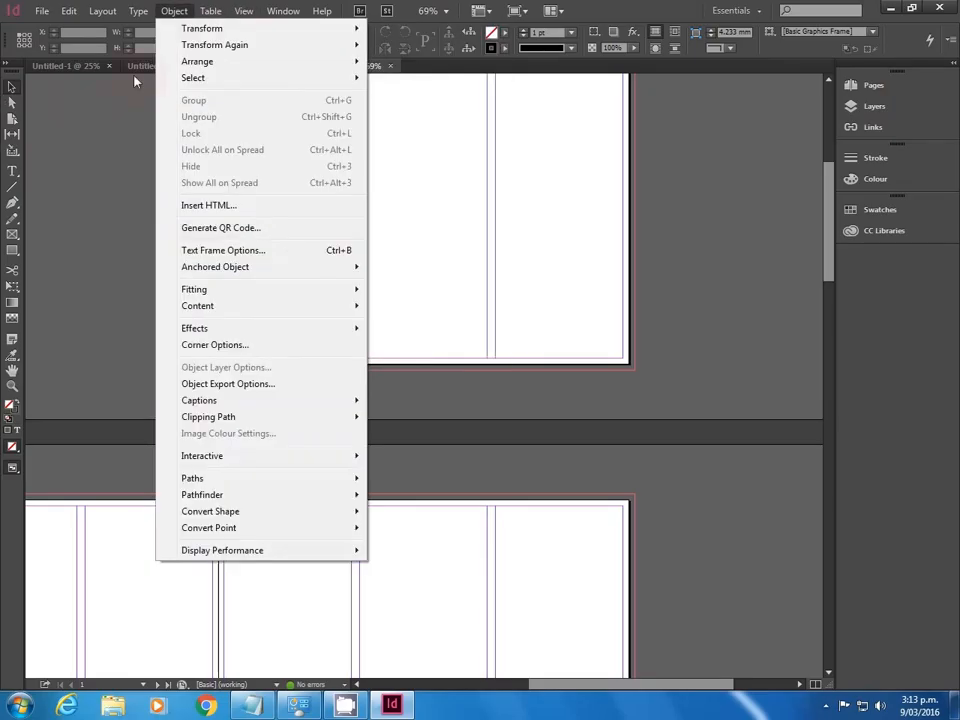
pyautogui.moveTo(138, 9)
pyautogui.moveTo(242, 11)
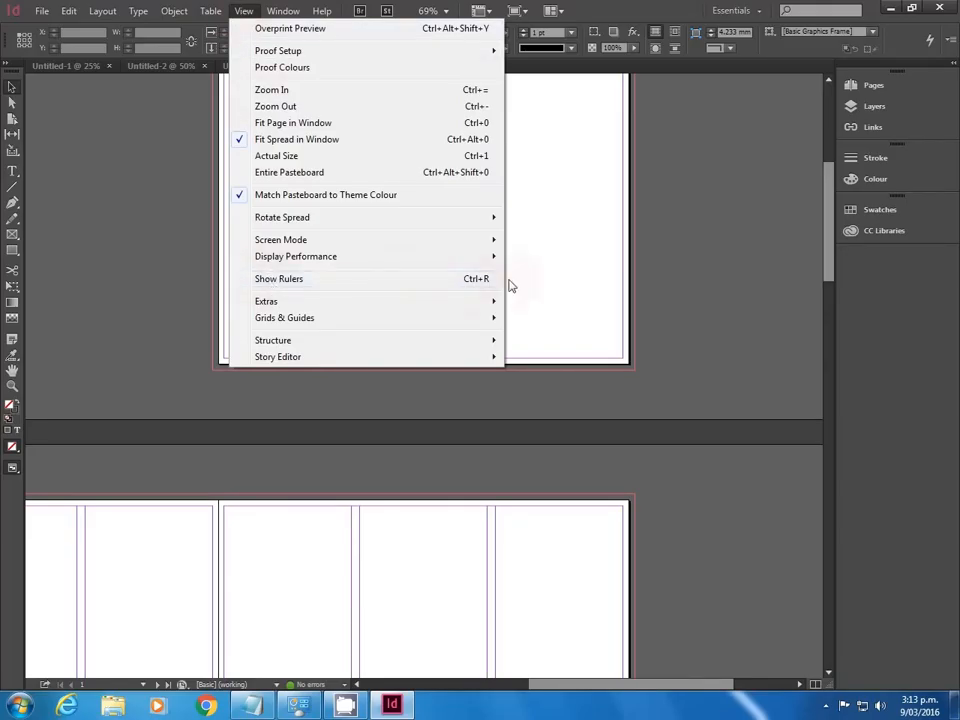
pyautogui.click(469, 285)
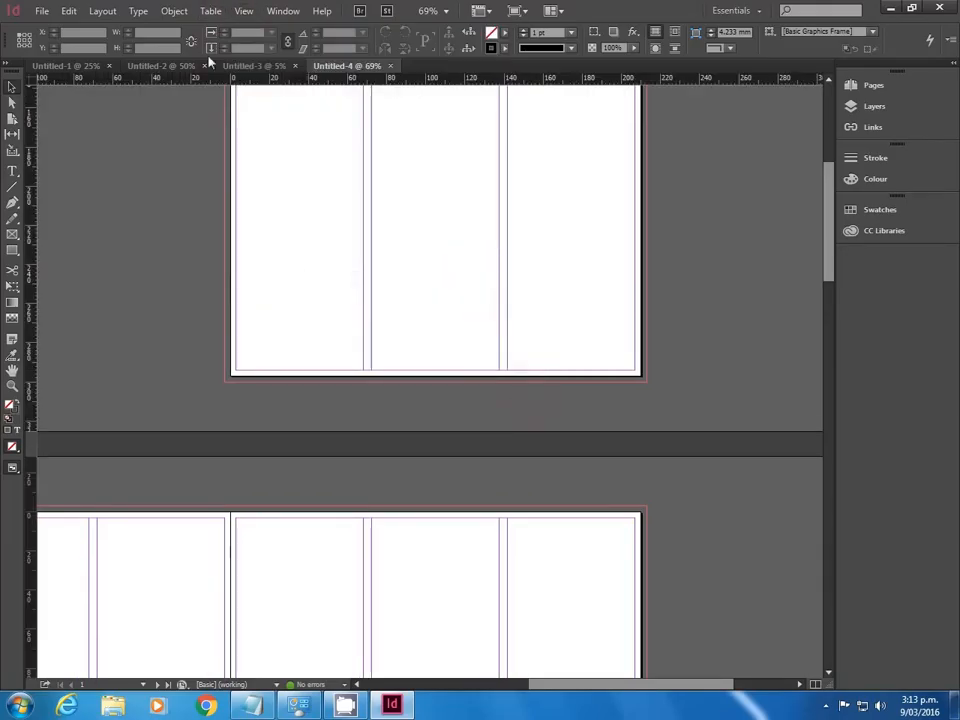
# - Place a horizontal ruler guide across page 1 at about 78.5 mm
pyautogui.click(458, 213)
pyautogui.scroll(-3, 458, 213)
pyautogui.scroll(1, 458, 213)
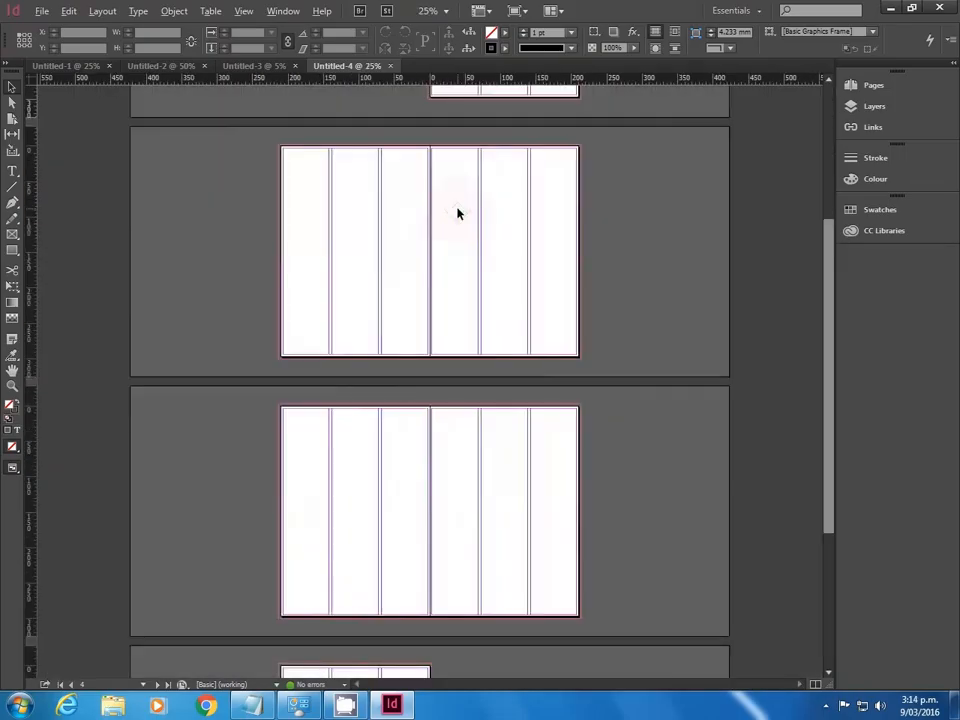
pyautogui.scroll(2, 458, 213)
pyautogui.moveTo(480, 75); pyautogui.dragTo(499, 138)
pyautogui.scroll(1, 498, 138)
pyautogui.scroll(2, 718, 121)
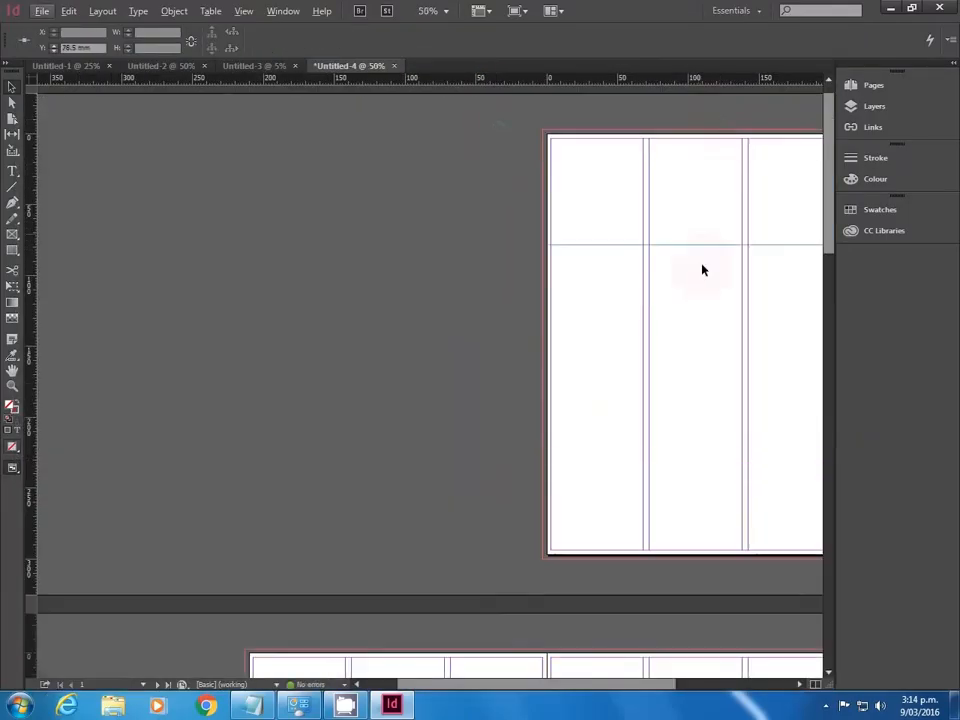
pyautogui.moveTo(437, 685); pyautogui.dragTo(484, 683)
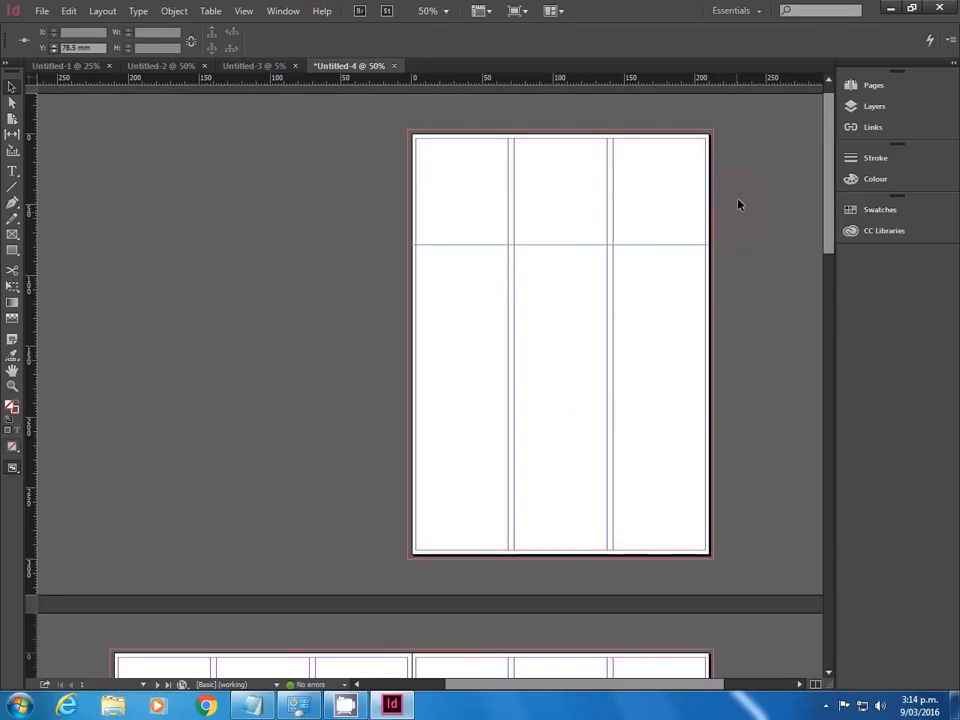
# - Display the document's page overview and open the A-Master spread for editing
pyautogui.click(872, 84)
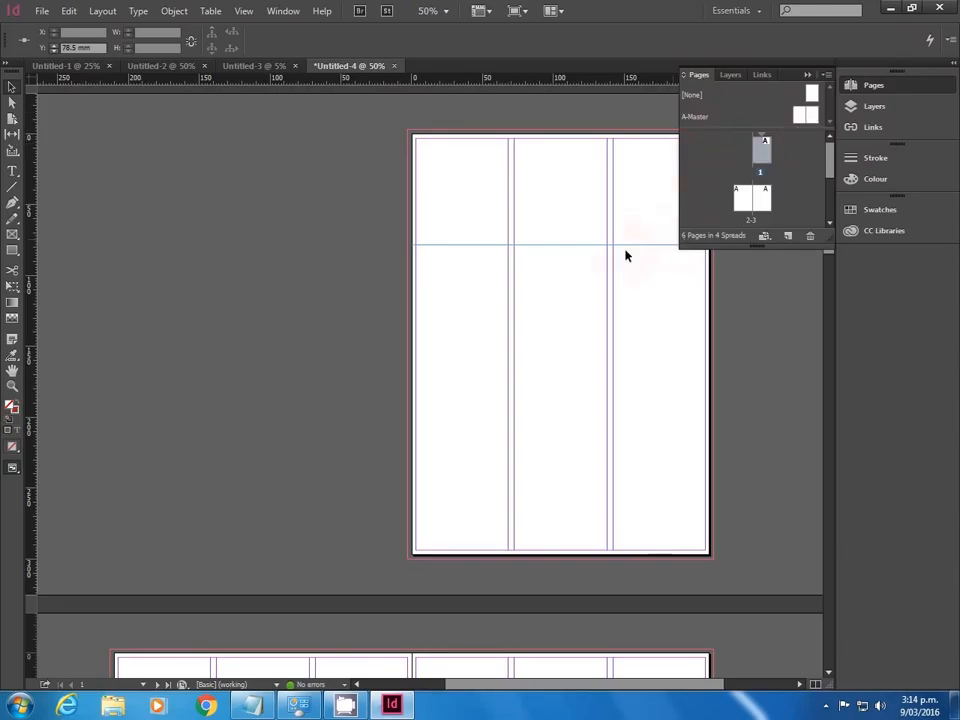
pyautogui.scroll(-3, 684, 260)
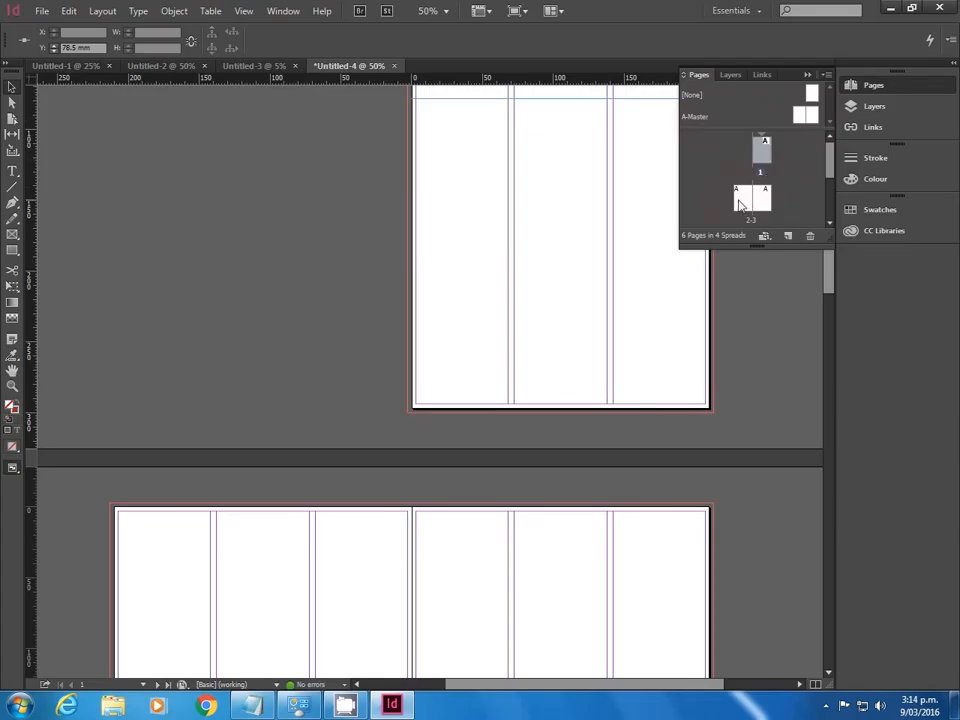
pyautogui.scroll(-1, 759, 165)
pyautogui.scroll(1, 790, 168)
pyautogui.doubleClick(804, 118)
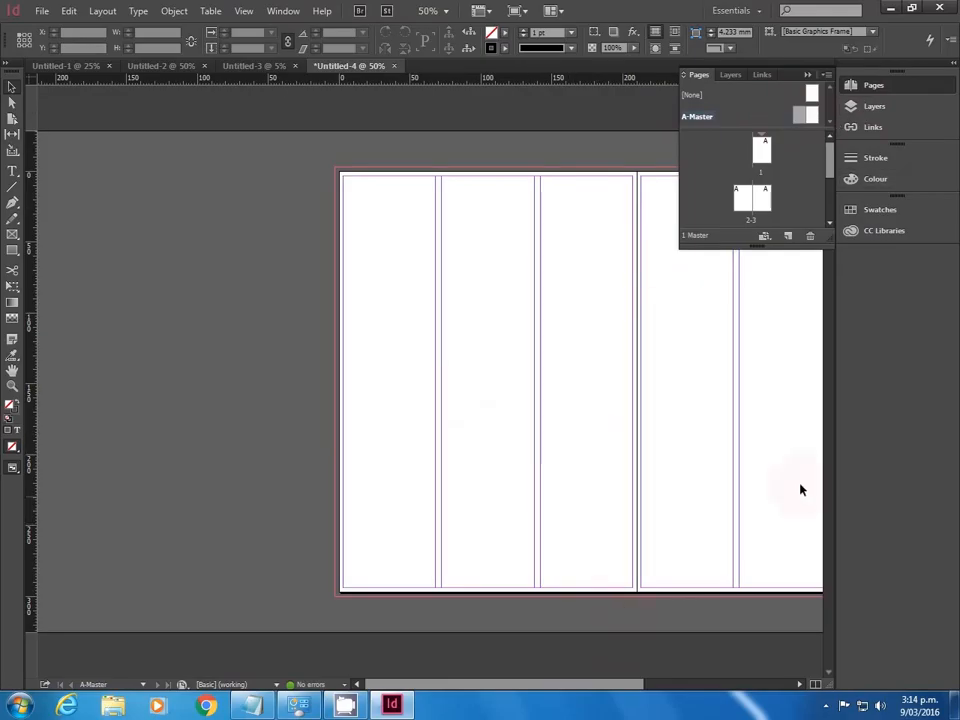
pyautogui.moveTo(604, 690); pyautogui.dragTo(684, 675)
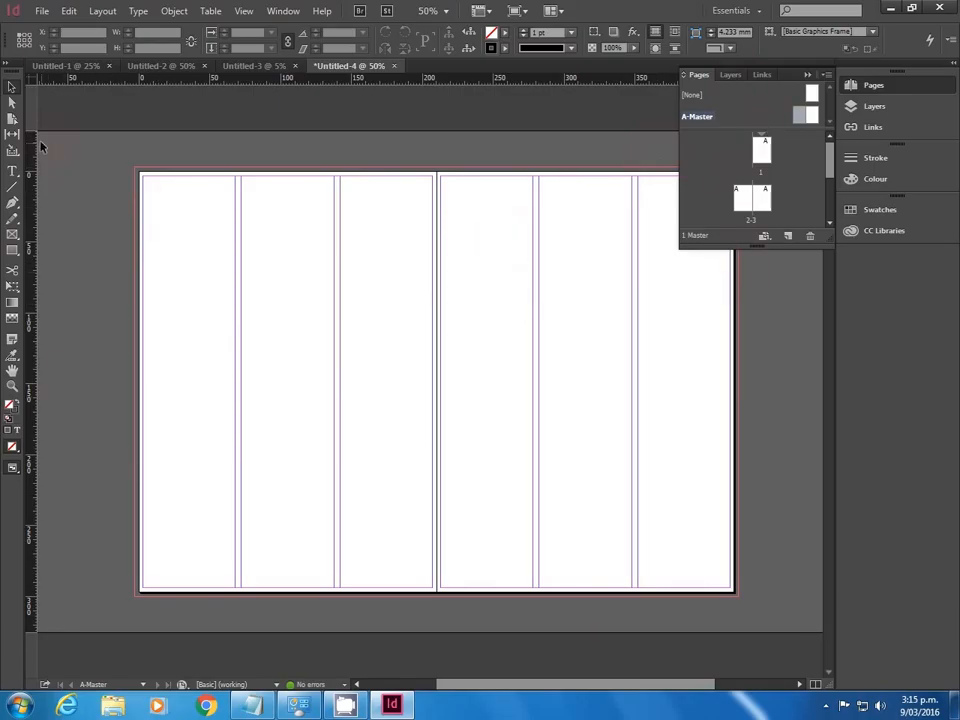
# - Place horizontal guides on both A-Master pages at about 76 mm, plus lower guides at about 213 mm on the left page and 211.5 mm on the right
pyautogui.moveTo(273, 80); pyautogui.dragTo(311, 278)
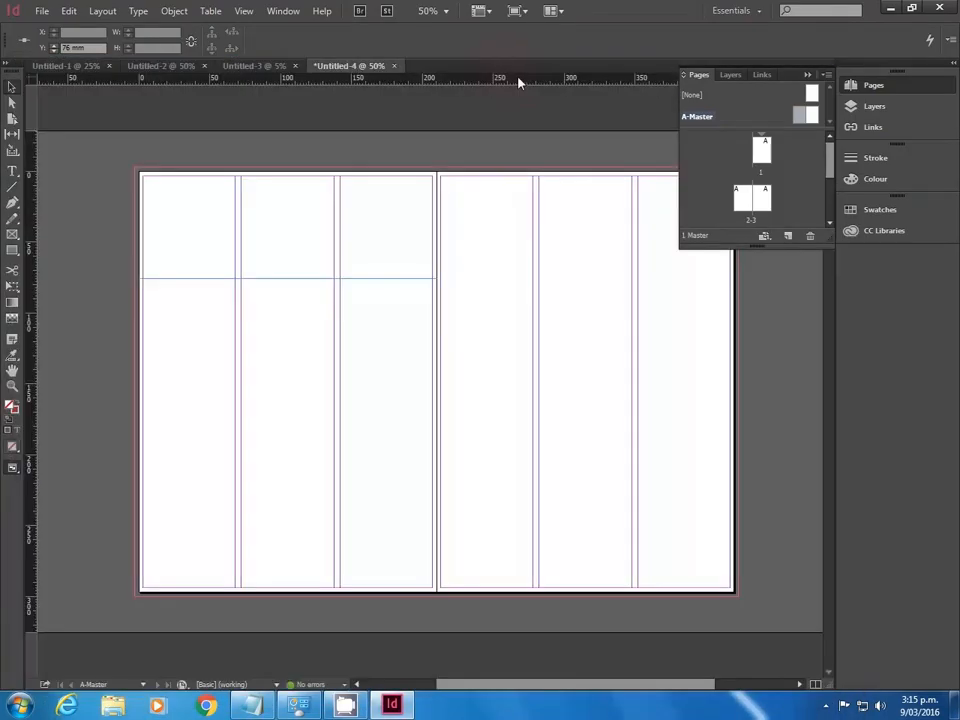
pyautogui.moveTo(519, 83); pyautogui.dragTo(564, 279)
pyautogui.moveTo(283, 79); pyautogui.dragTo(300, 472)
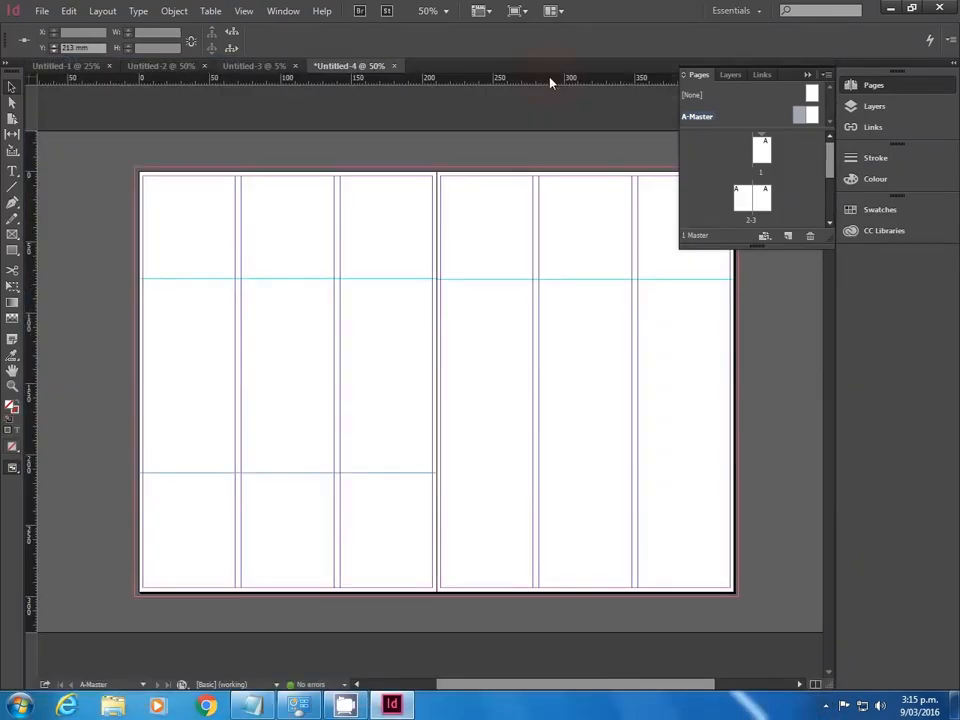
pyautogui.moveTo(549, 80); pyautogui.dragTo(537, 471)
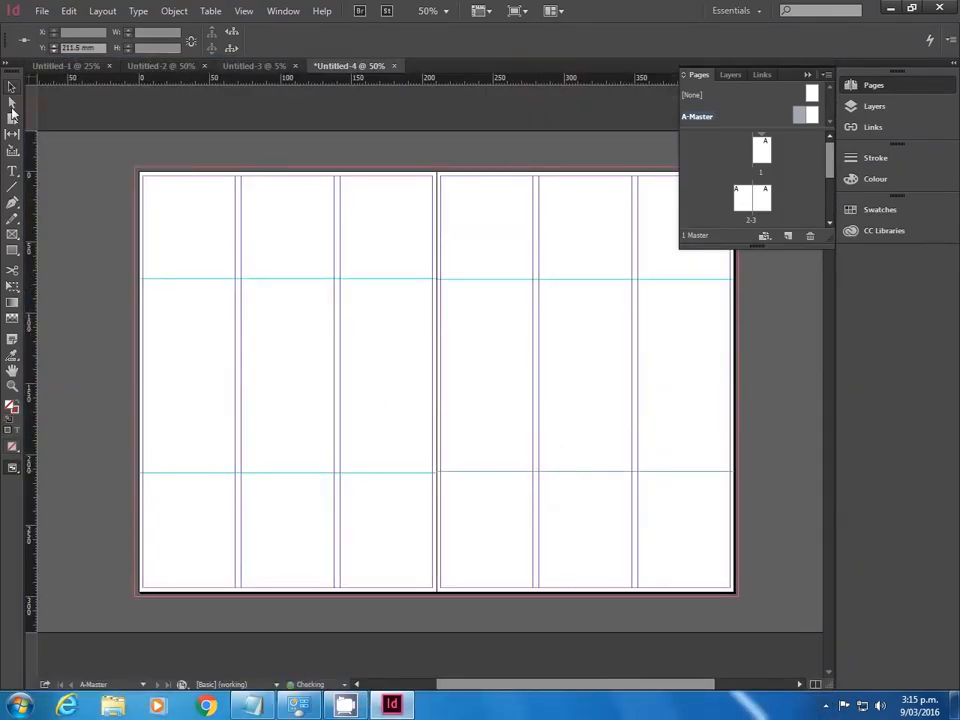
# - Add a text frame reading "Indesign tutorial" near the top of the left master page and set its text to 30 pt
pyautogui.click(13, 170)
pyautogui.moveTo(209, 208); pyautogui.dragTo(371, 254)
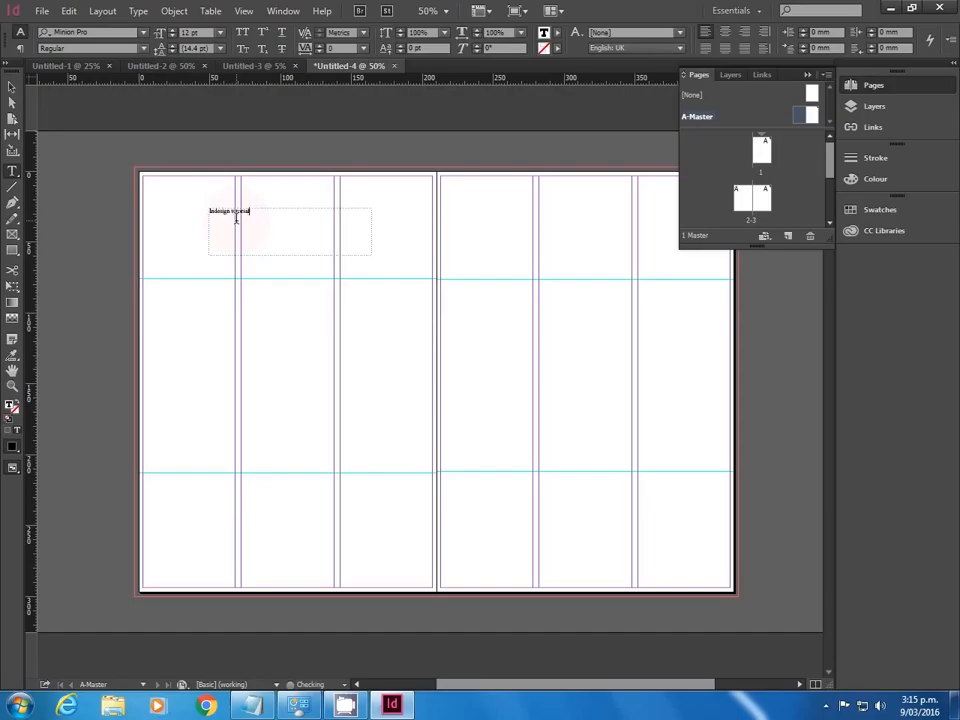
pyautogui.moveTo(300, 214); pyautogui.dragTo(81, 171)
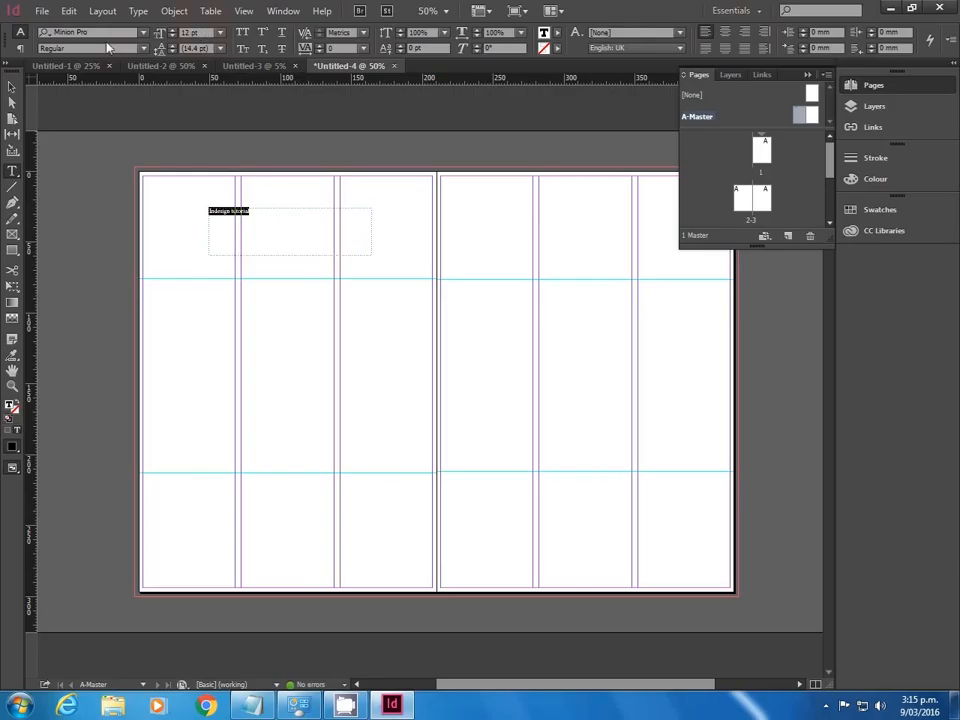
pyautogui.click(142, 32)
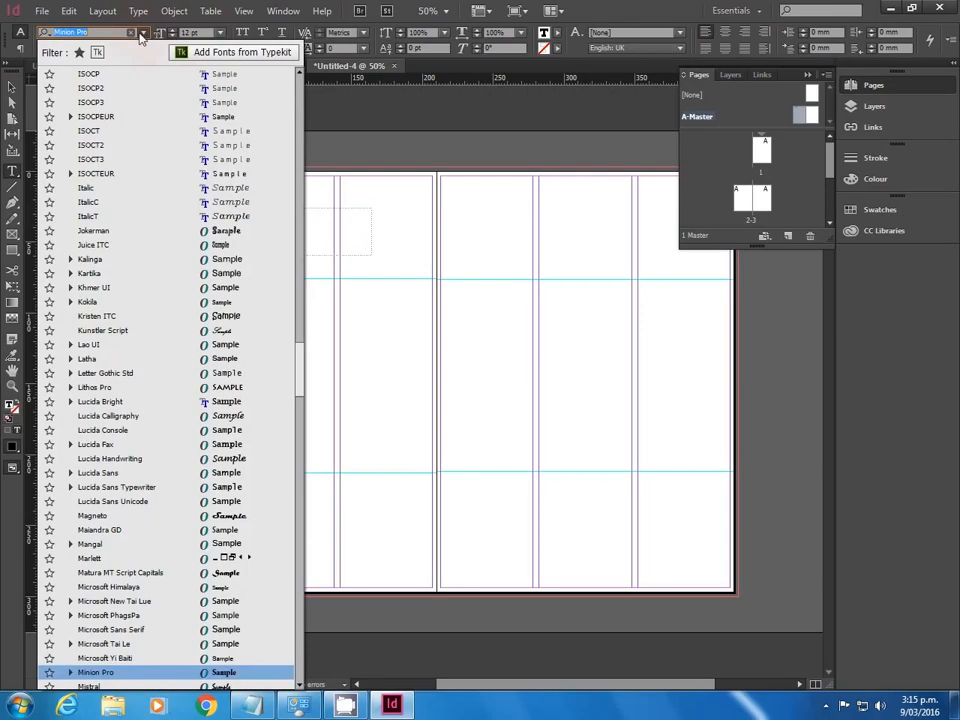
pyautogui.click(143, 32)
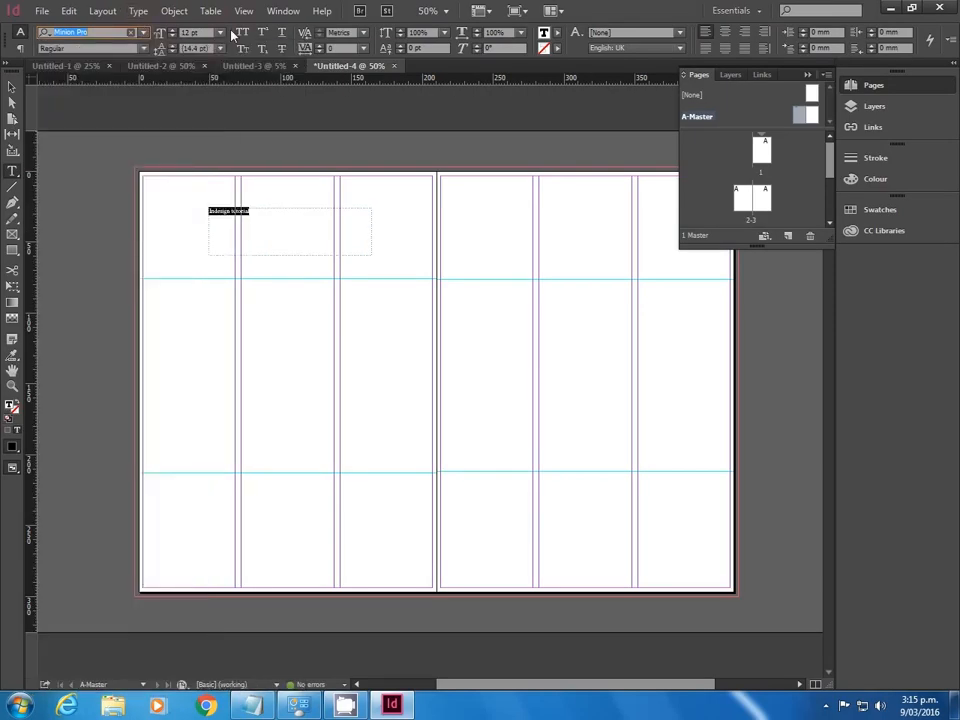
pyautogui.click(220, 32)
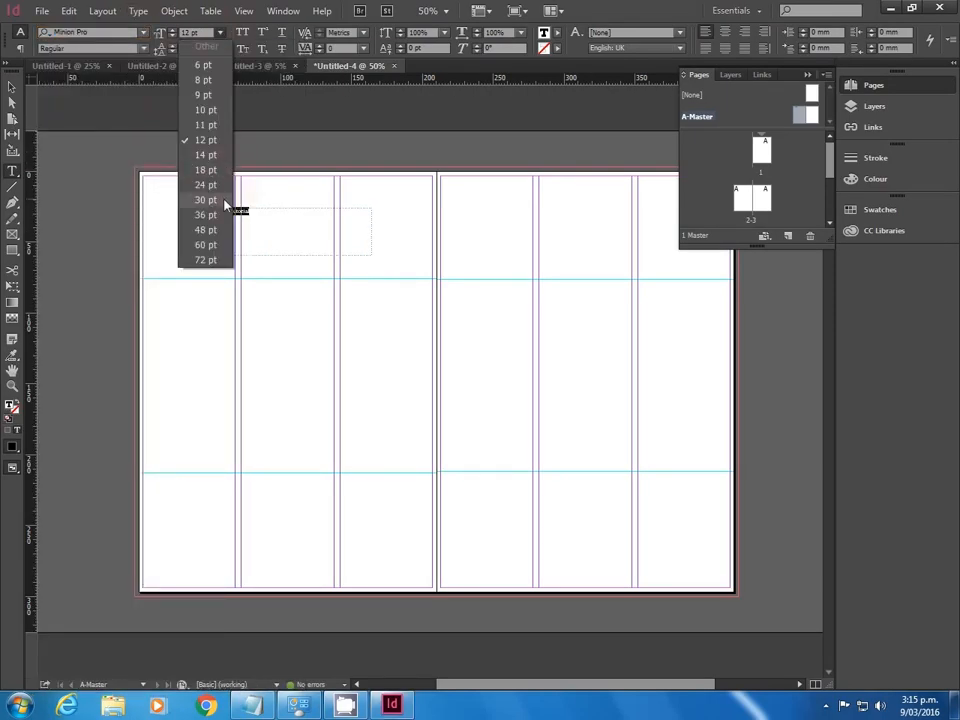
pyautogui.click(210, 199)
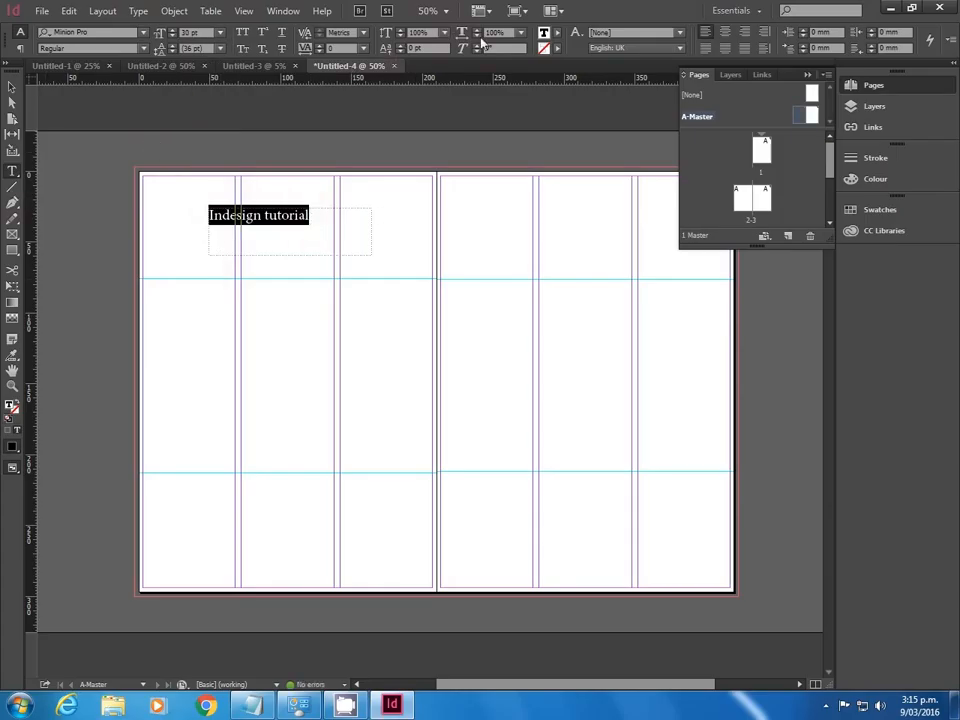
# - Centre the "Indesign tutorial" heading within its frame, then deselect it
pyautogui.click(724, 32)
pyautogui.click(744, 32)
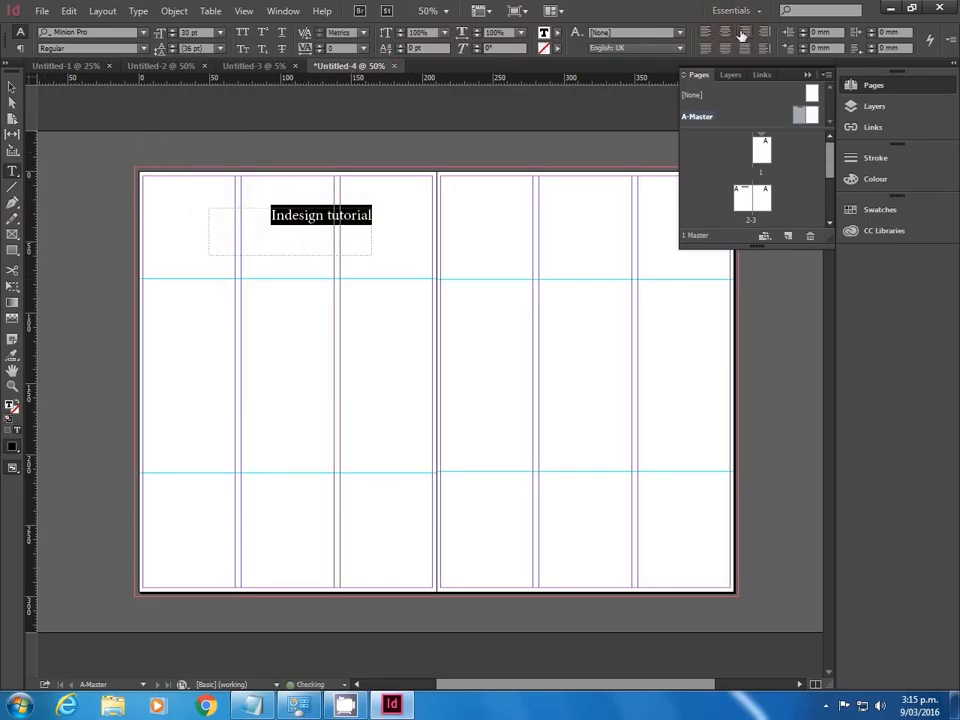
pyautogui.click(705, 32)
pyautogui.click(724, 32)
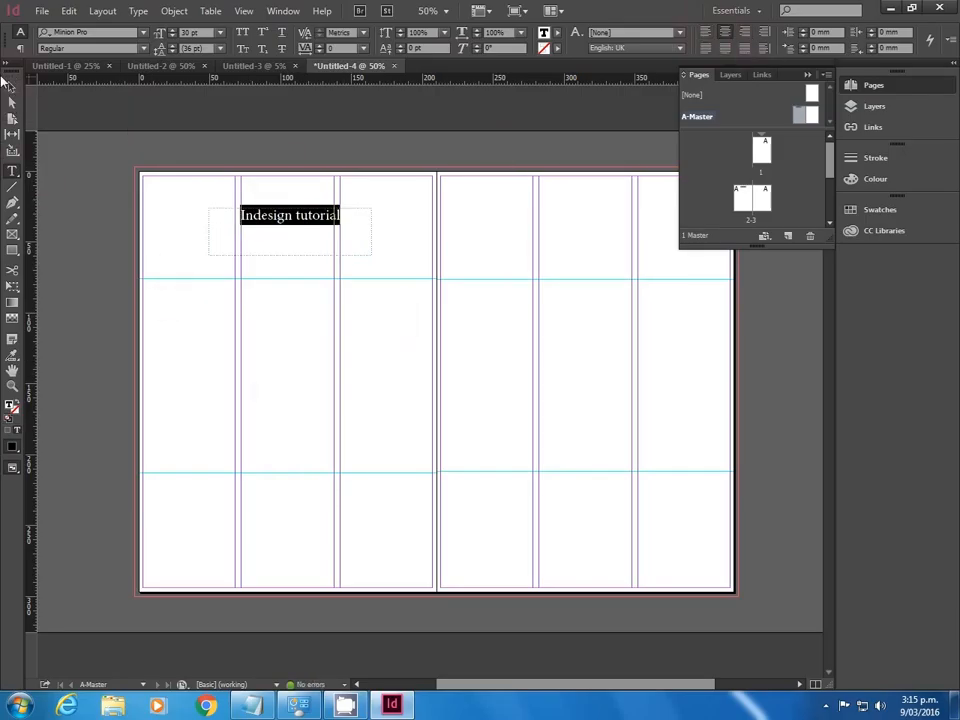
pyautogui.click(12, 89)
pyautogui.click(450, 255)
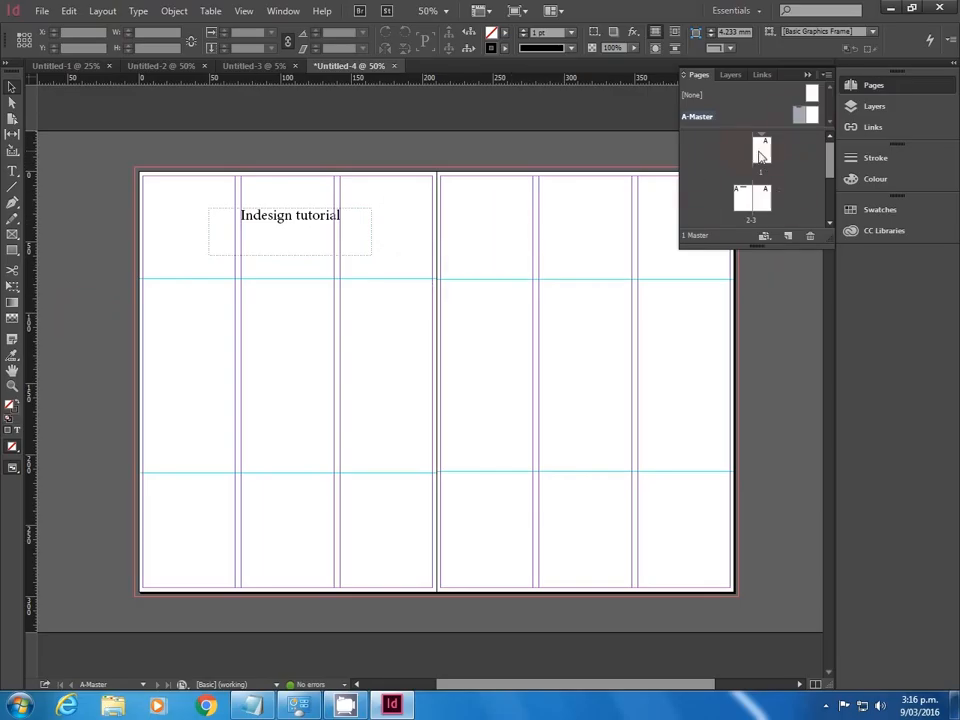
# - Go to page 1 and examine how the master guides and heading appear across the document's pages
pyautogui.doubleClick(765, 148)
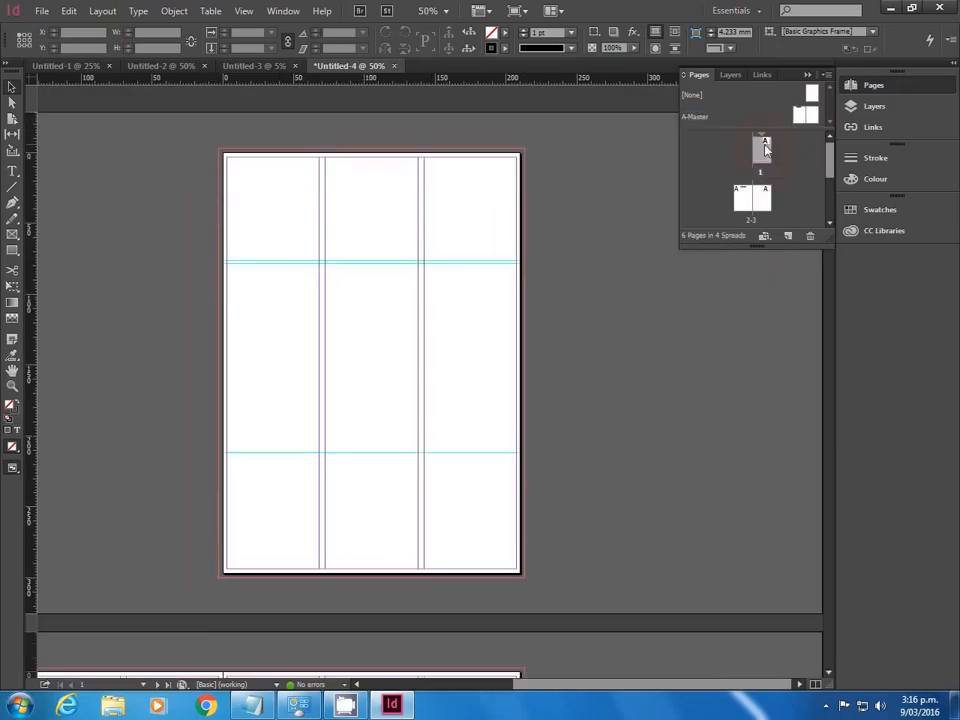
pyautogui.scroll(-3, 433, 317)
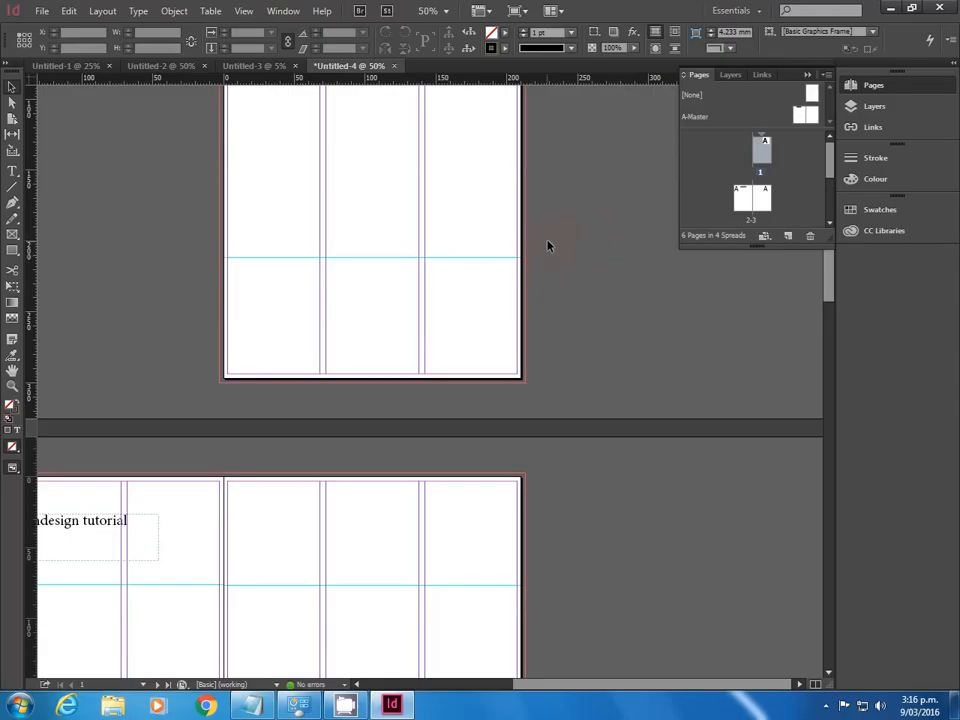
pyautogui.scroll(-2, 545, 243)
pyautogui.scroll(2, 545, 241)
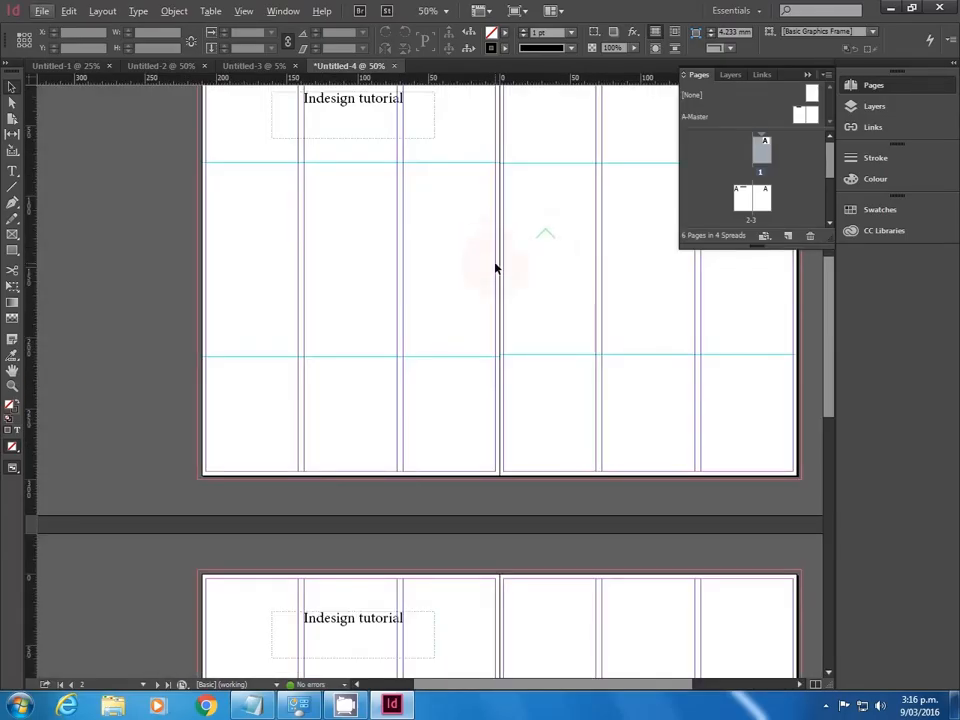
pyautogui.scroll(2, 495, 262)
pyautogui.scroll(-3, 448, 390)
pyautogui.scroll(-6, 349, 486)
pyautogui.scroll(11, 499, 452)
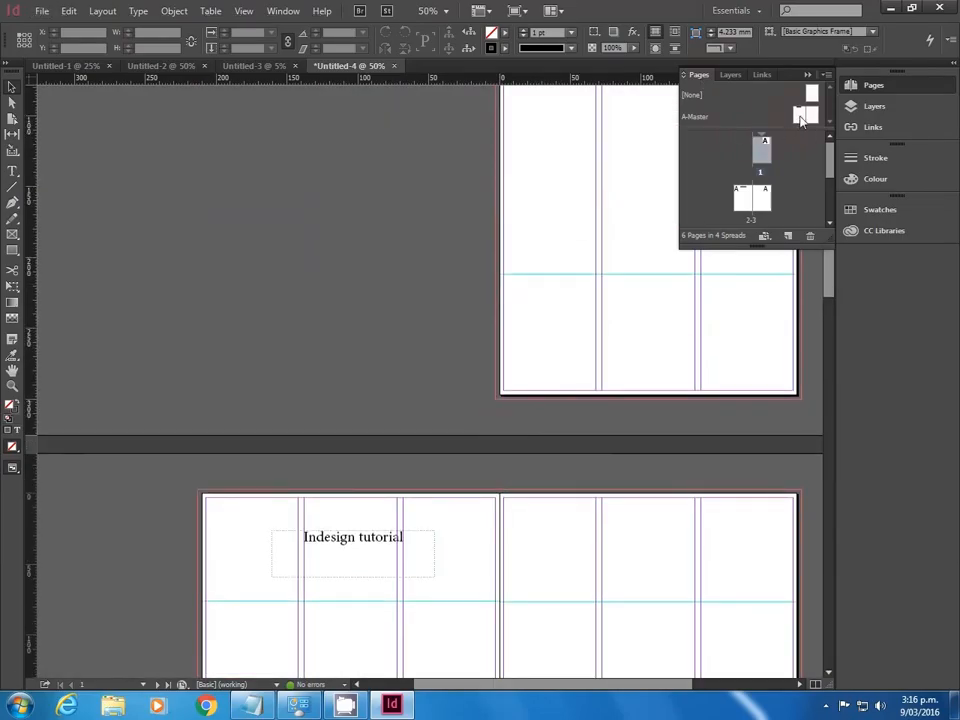
# - Return to the A-Master spread and bring both of its pages into view
pyautogui.doubleClick(800, 116)
pyautogui.click(543, 694)
pyautogui.click(478, 484)
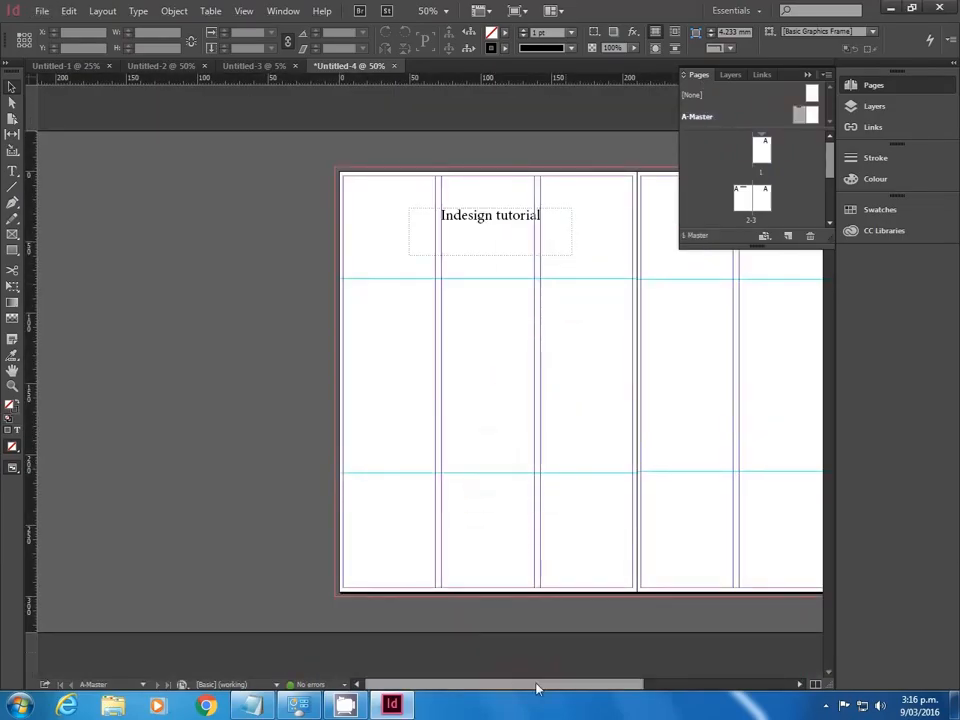
pyautogui.moveTo(514, 684); pyautogui.dragTo(591, 684)
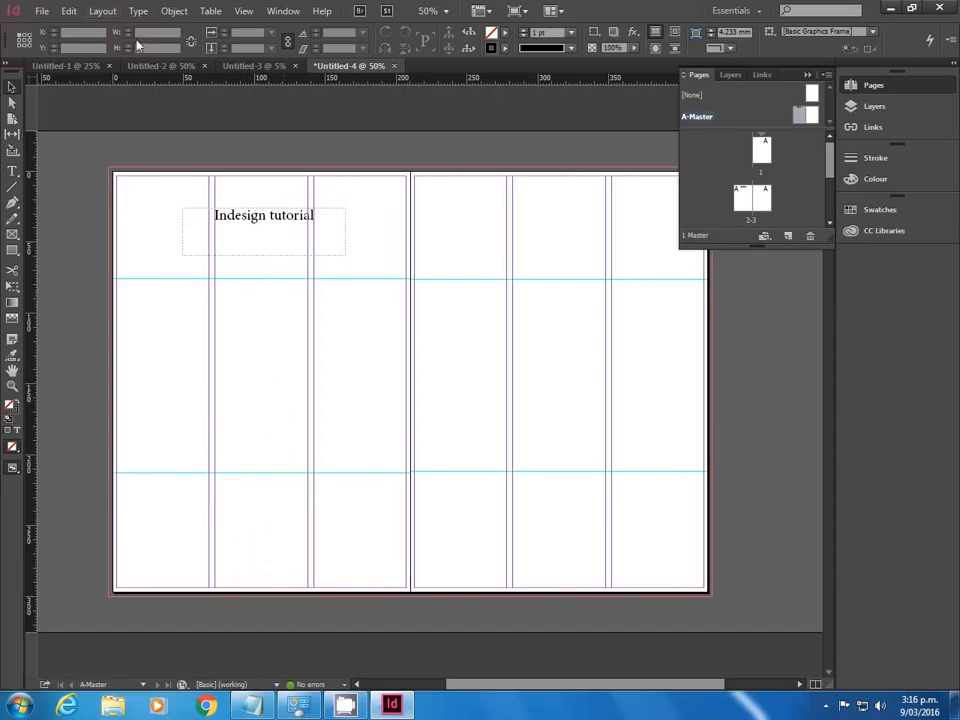
pyautogui.click(100, 12)
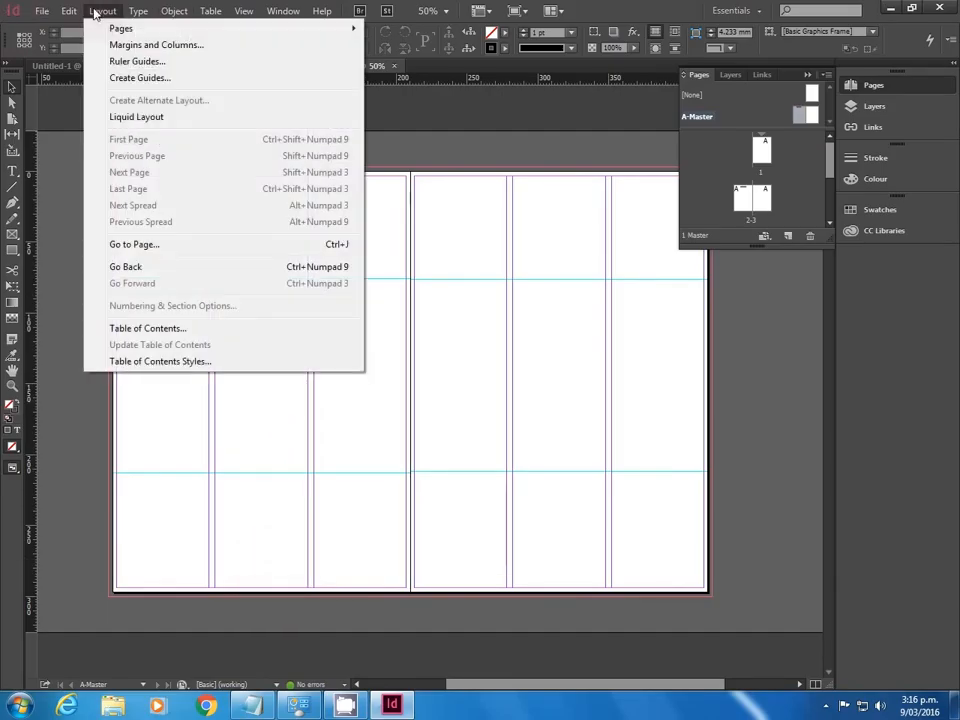
pyautogui.moveTo(69, 10)
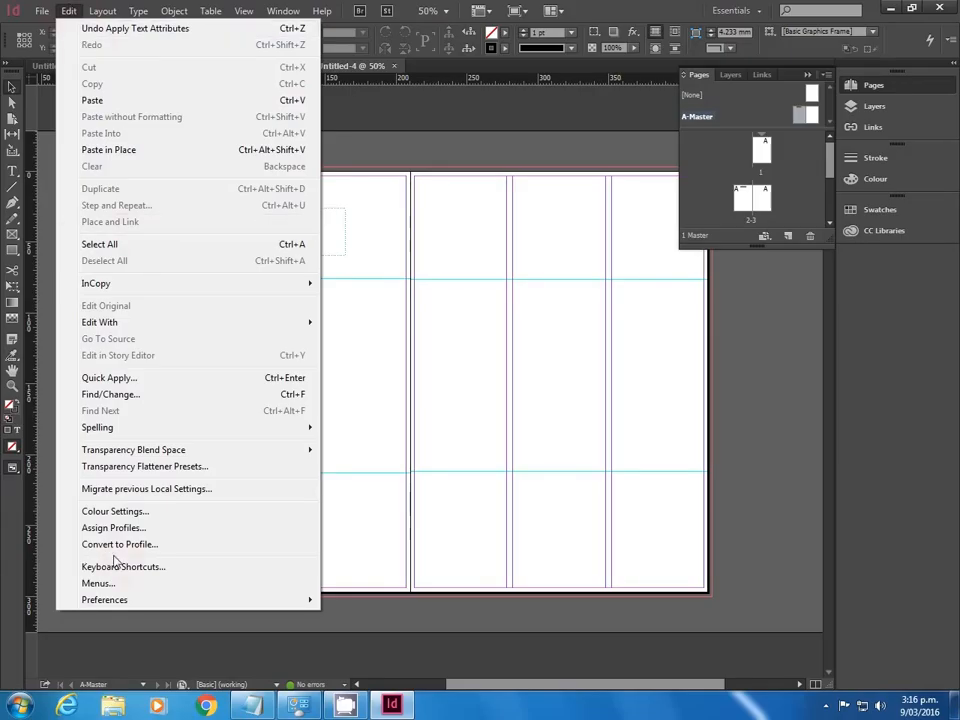
pyautogui.moveTo(135, 17)
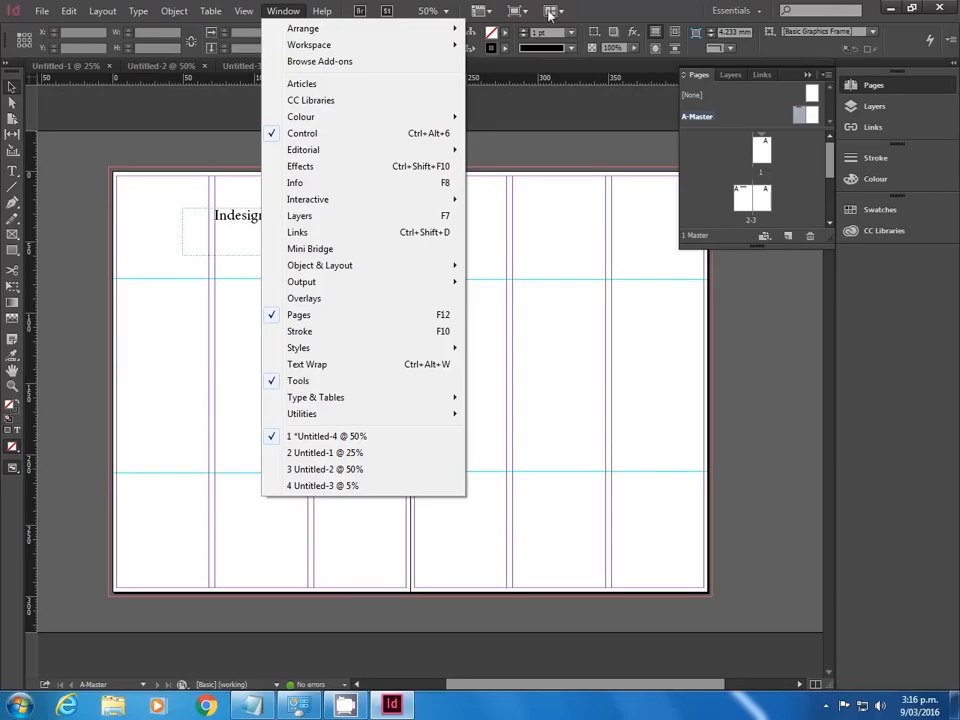
pyautogui.click(283, 11)
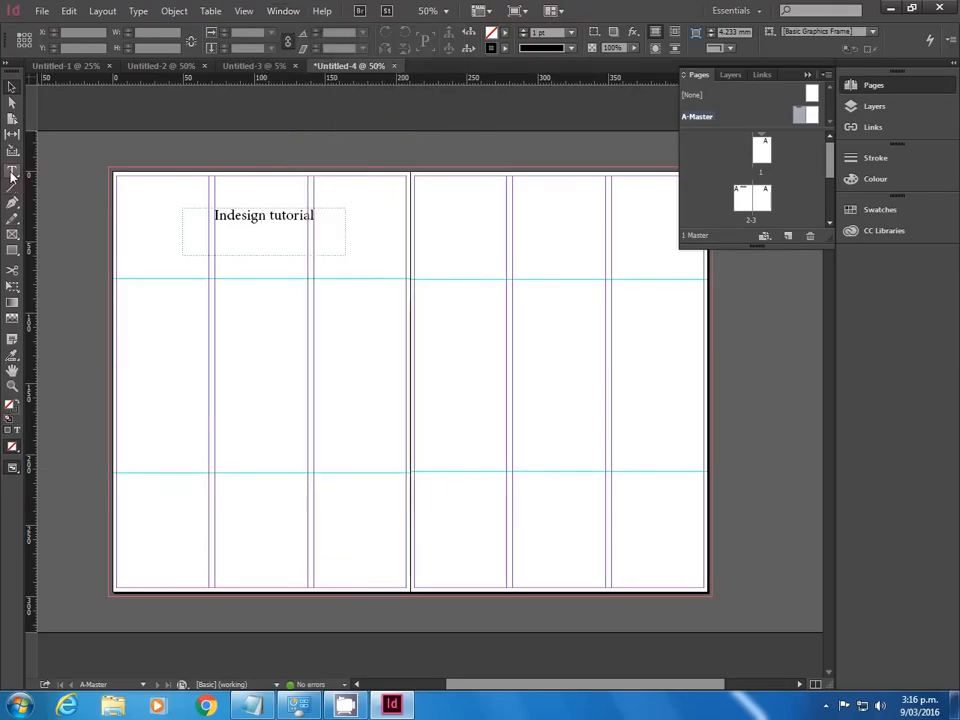
# - Add a small text frame at the bottom centre of the left master page and centre its text alignment
pyautogui.click(12, 171)
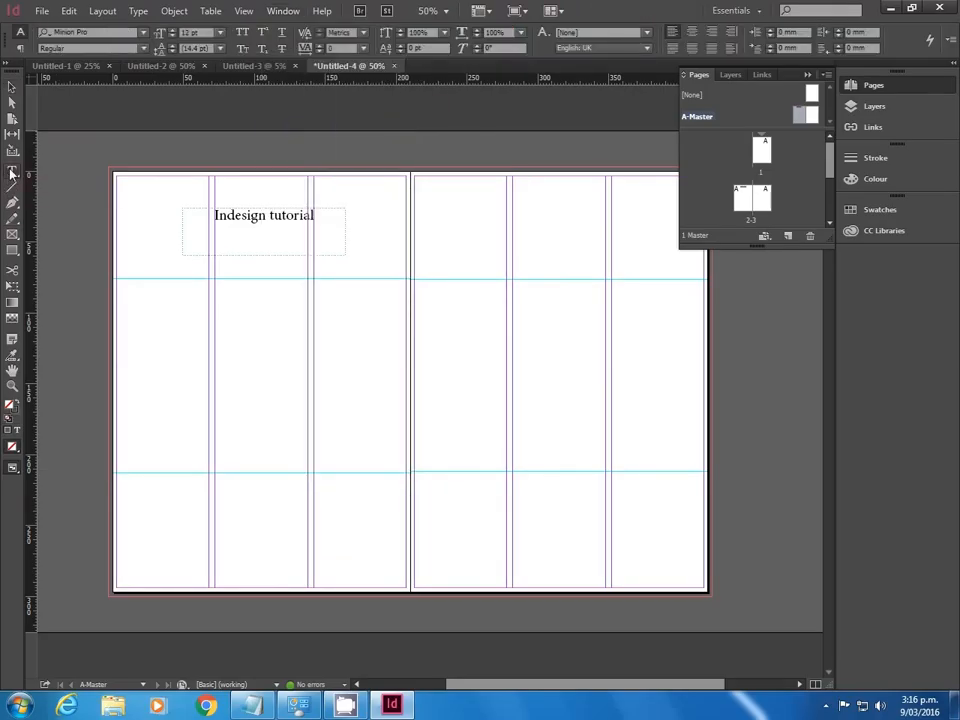
pyautogui.moveTo(250, 571); pyautogui.dragTo(292, 583)
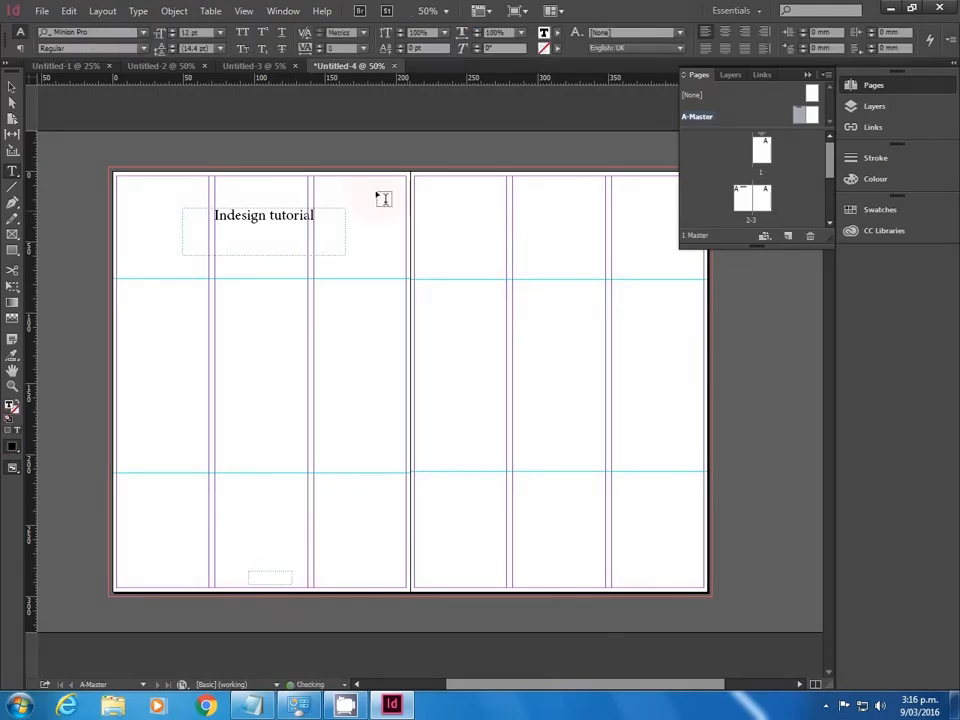
pyautogui.click(727, 32)
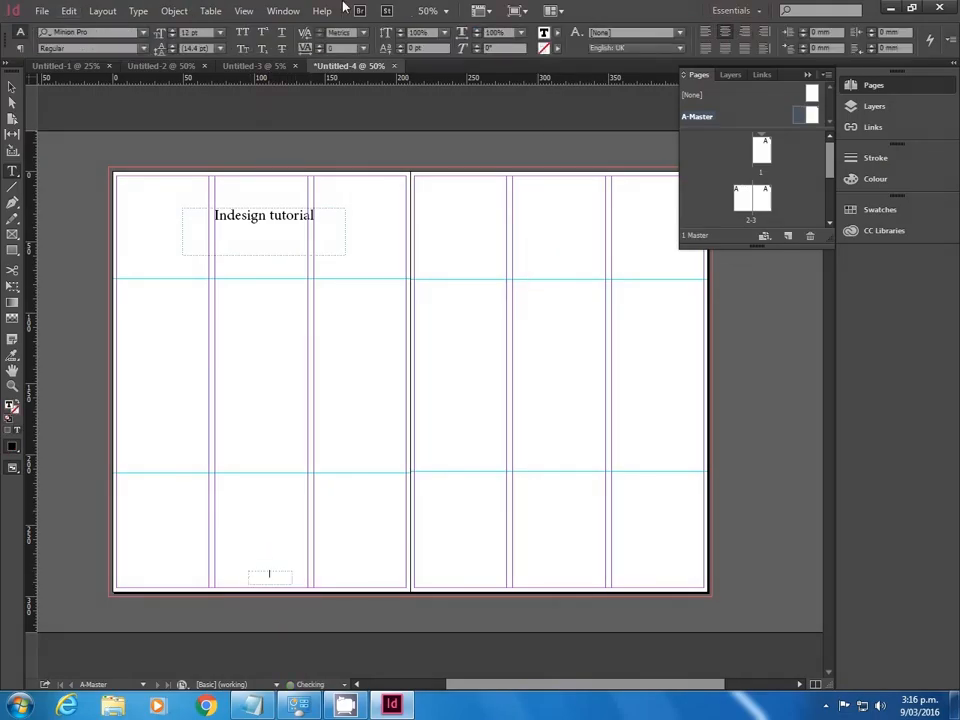
# - Insert a current page number marker in the small bottom text frame on the left master page, then deselect the frame
pyautogui.click(139, 14)
pyautogui.moveTo(238, 433)
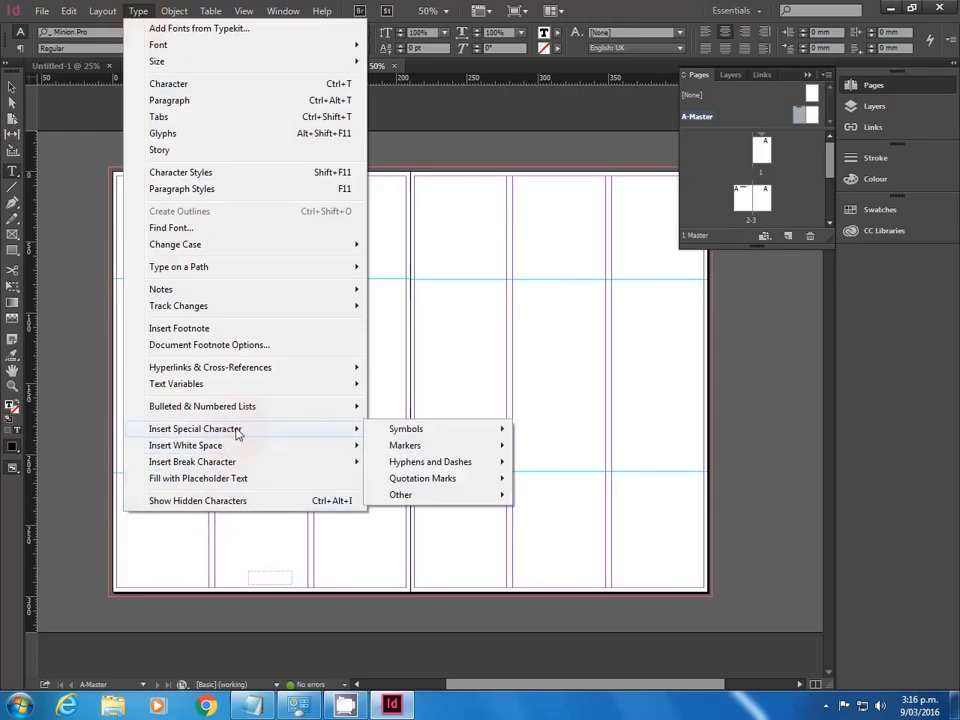
pyautogui.moveTo(433, 449)
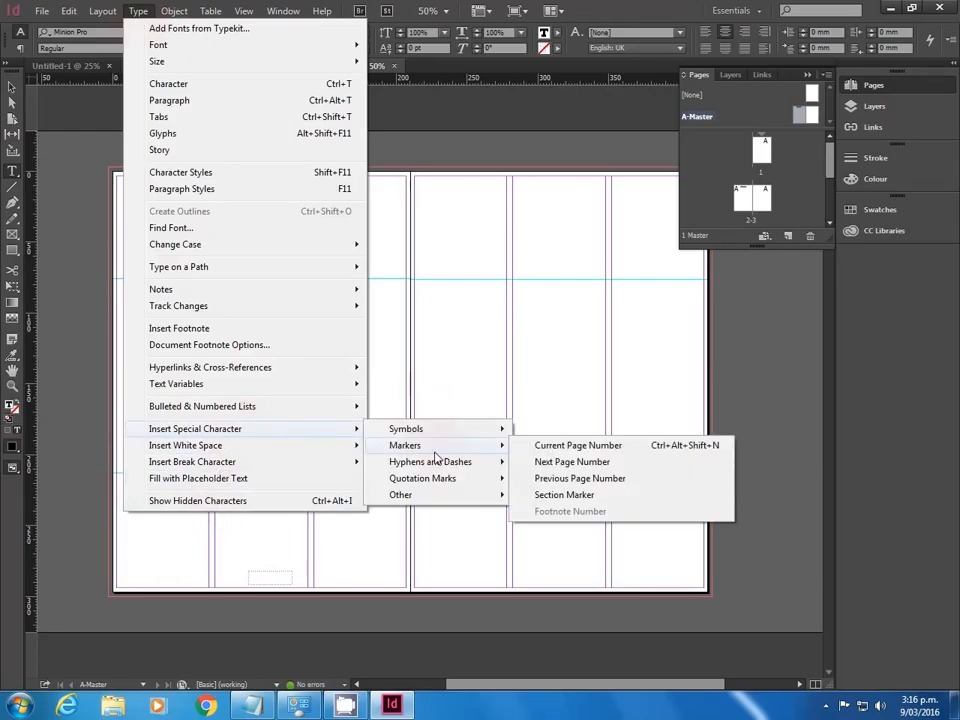
pyautogui.click(572, 446)
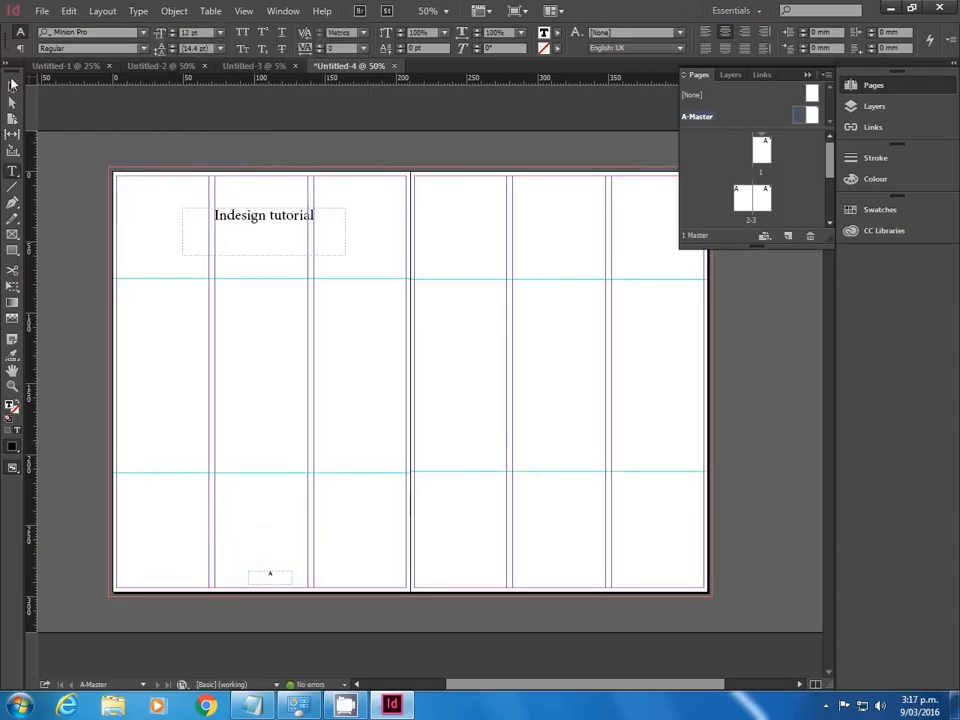
pyautogui.click(11, 84)
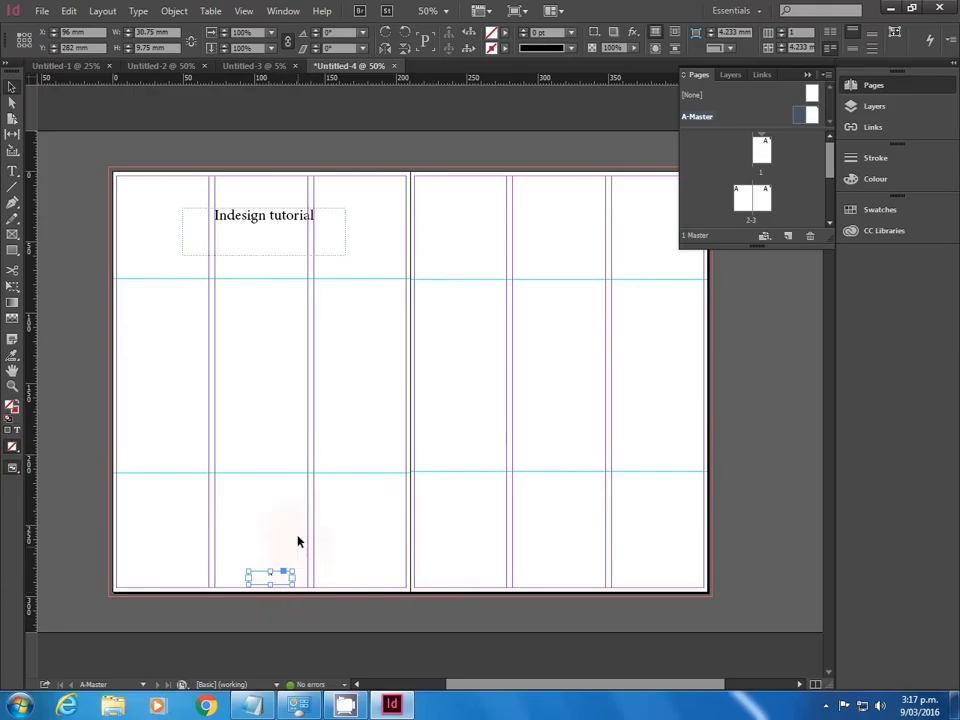
pyautogui.click(189, 604)
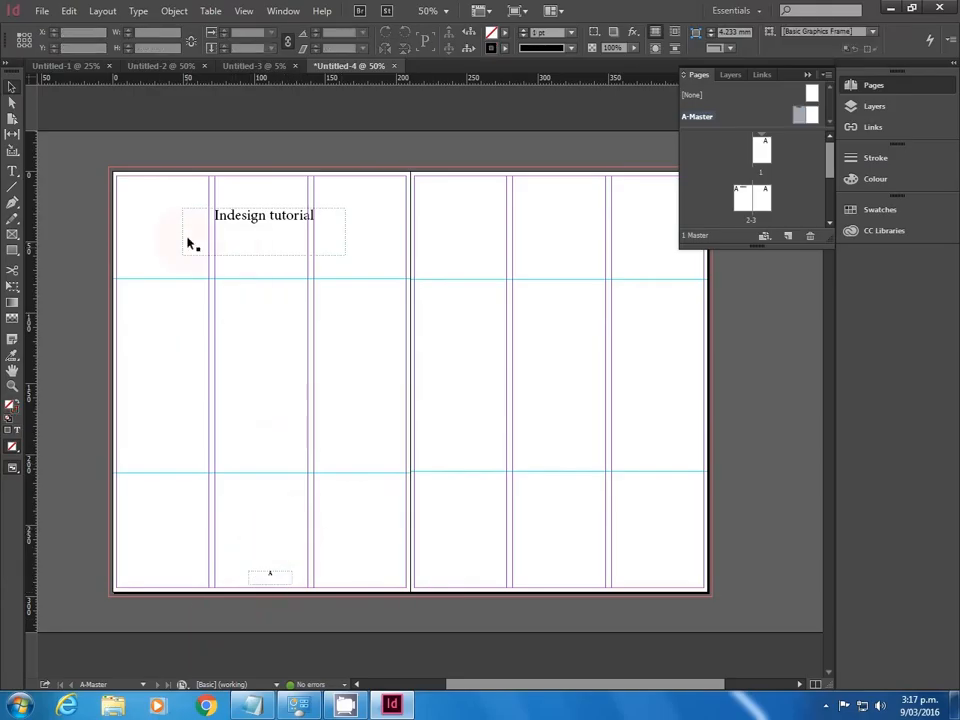
# - Copy the page number frame and place the duplicate at the bottom centre of the right master page
pyautogui.click(268, 580)
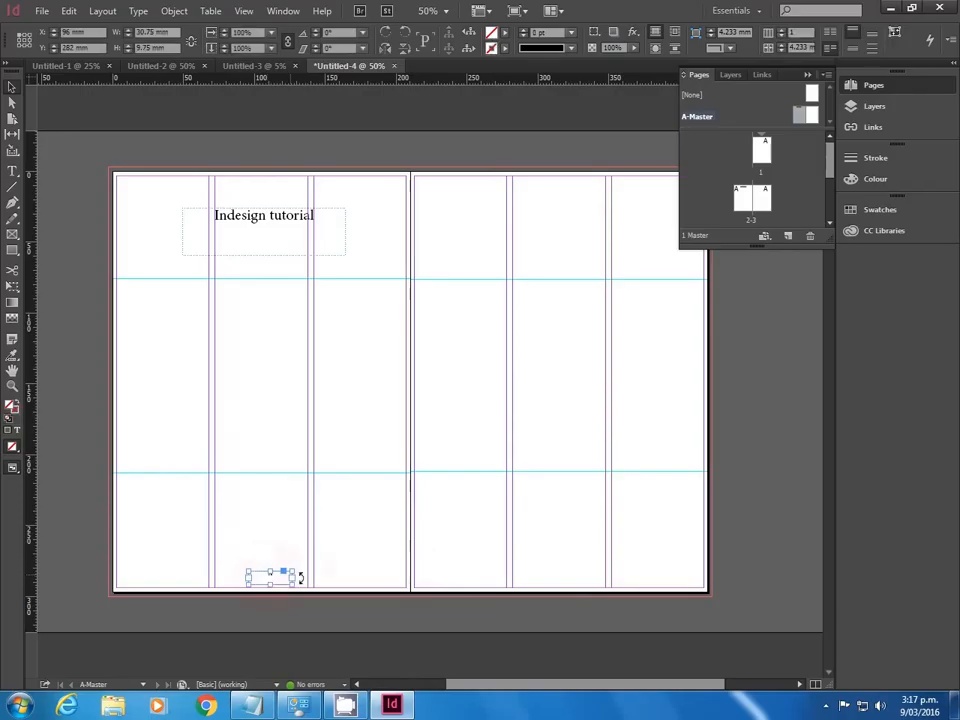
pyautogui.hotkey('ctrl', 'c')
pyautogui.hotkey('ctrl', 'v')
pyautogui.moveTo(418, 379); pyautogui.dragTo(562, 574)
pyautogui.click(773, 536)
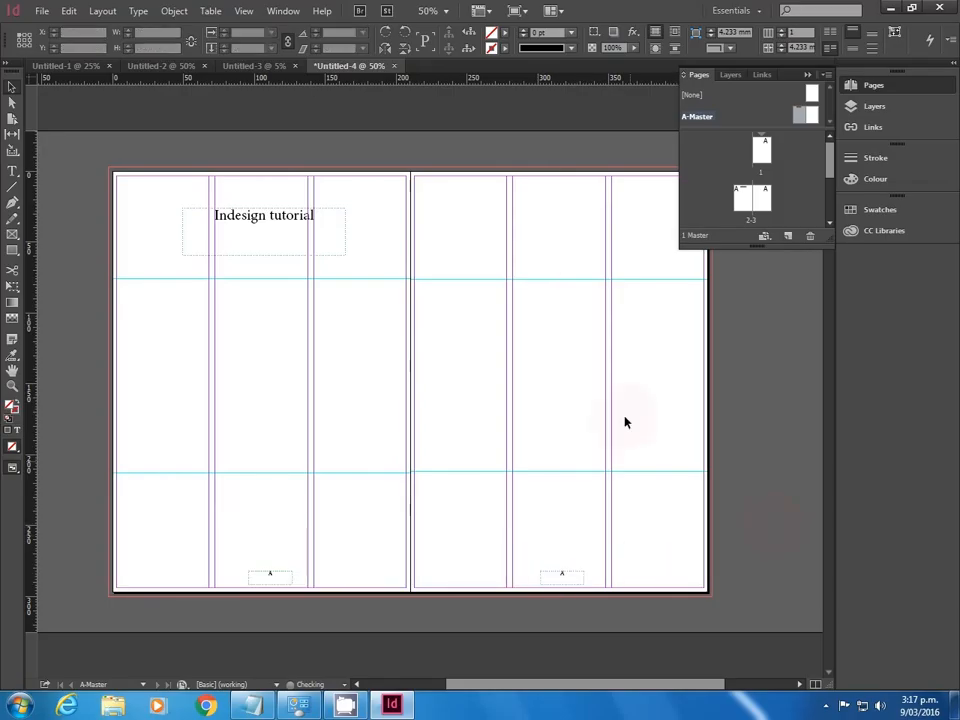
# - Go to page 1 and examine the automatic page numbers across the document's spreads
pyautogui.doubleClick(762, 152)
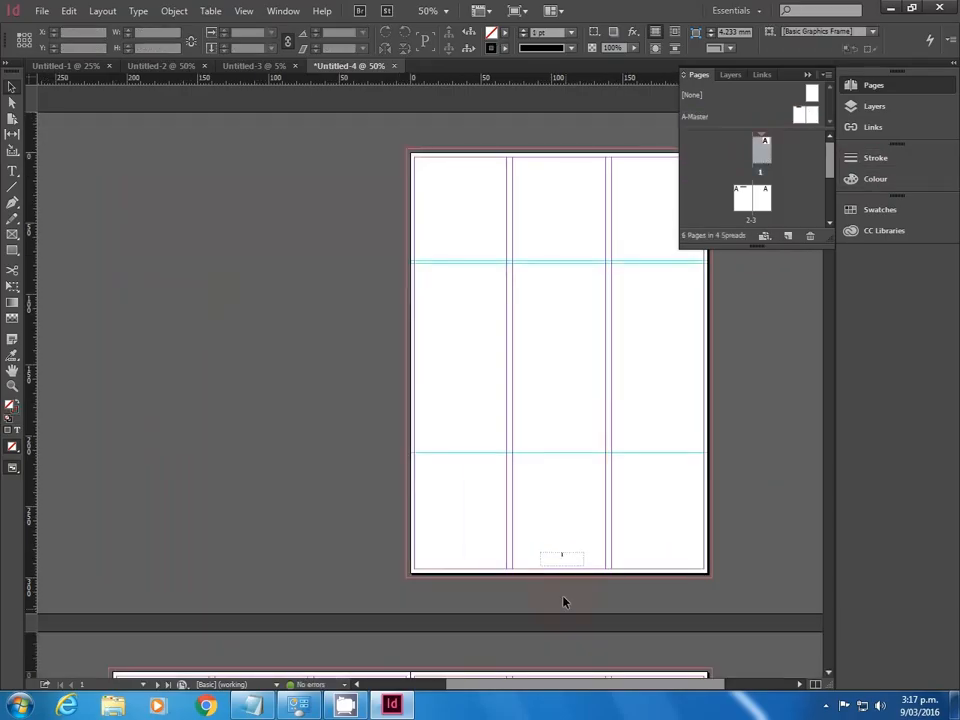
pyautogui.scroll(-2, 573, 555)
pyautogui.scroll(-5, 573, 550)
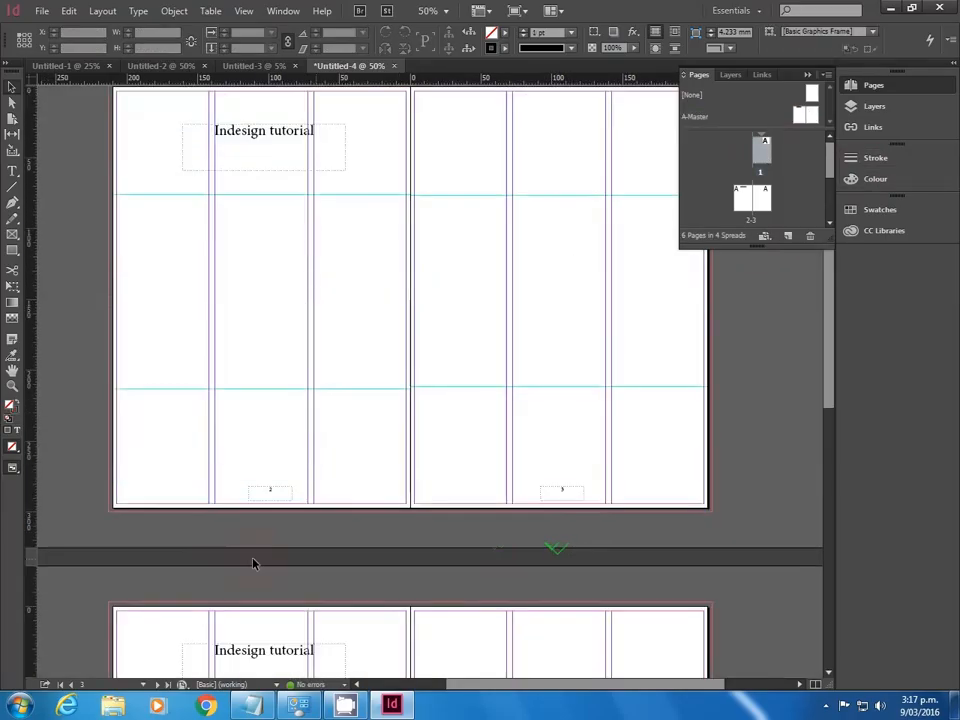
pyautogui.scroll(-5, 600, 520)
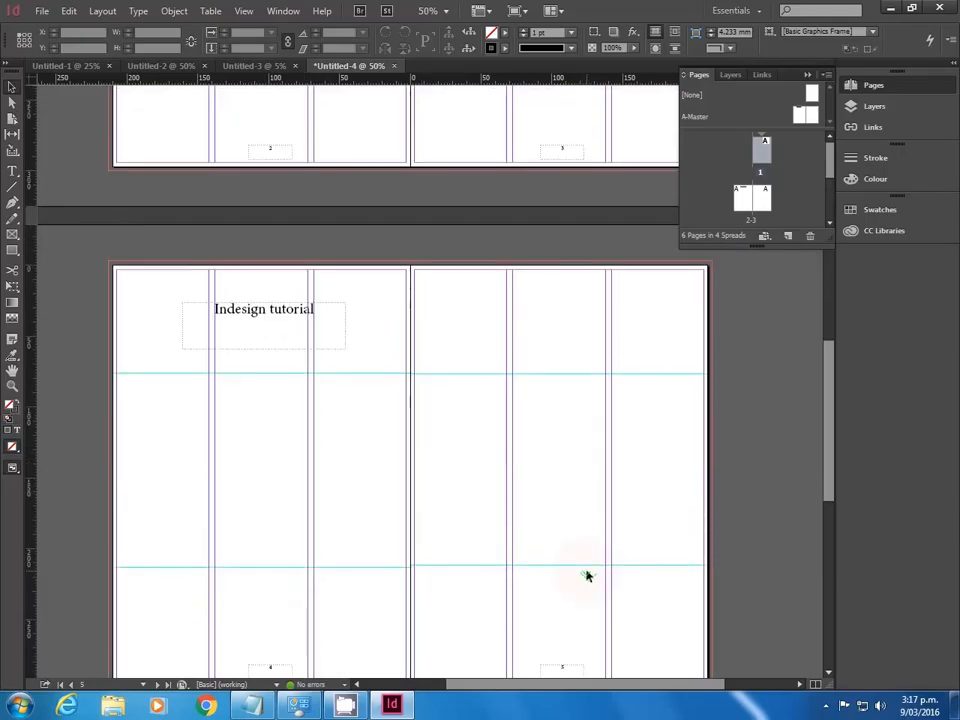
pyautogui.scroll(5, 542, 510)
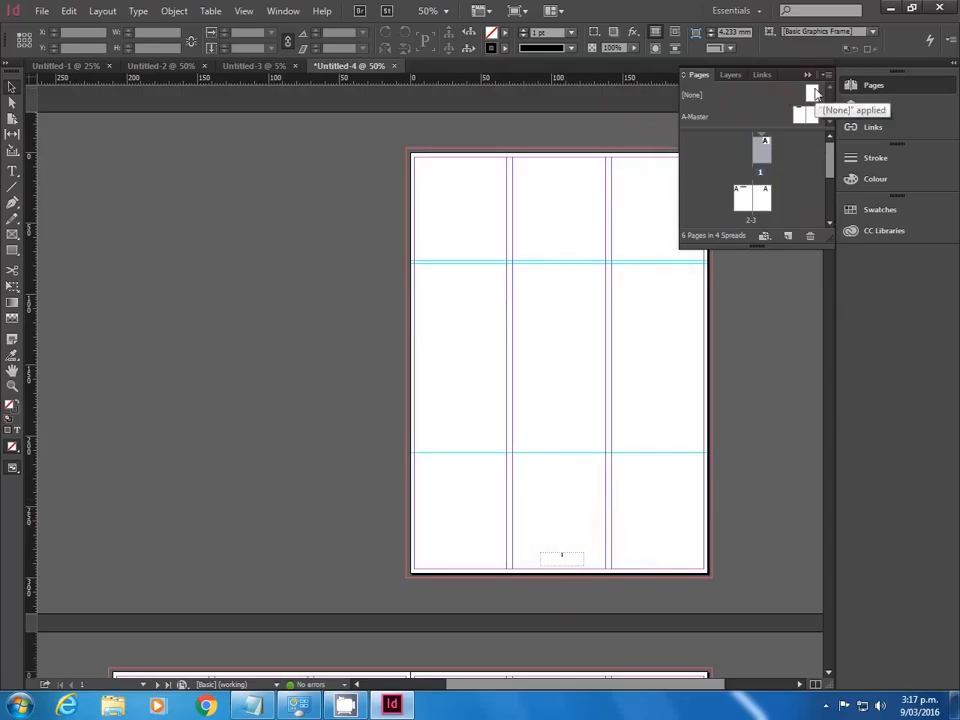
# - Apply the [None] master to page 1 and compare it with the following pages
pyautogui.moveTo(813, 93); pyautogui.dragTo(762, 148)
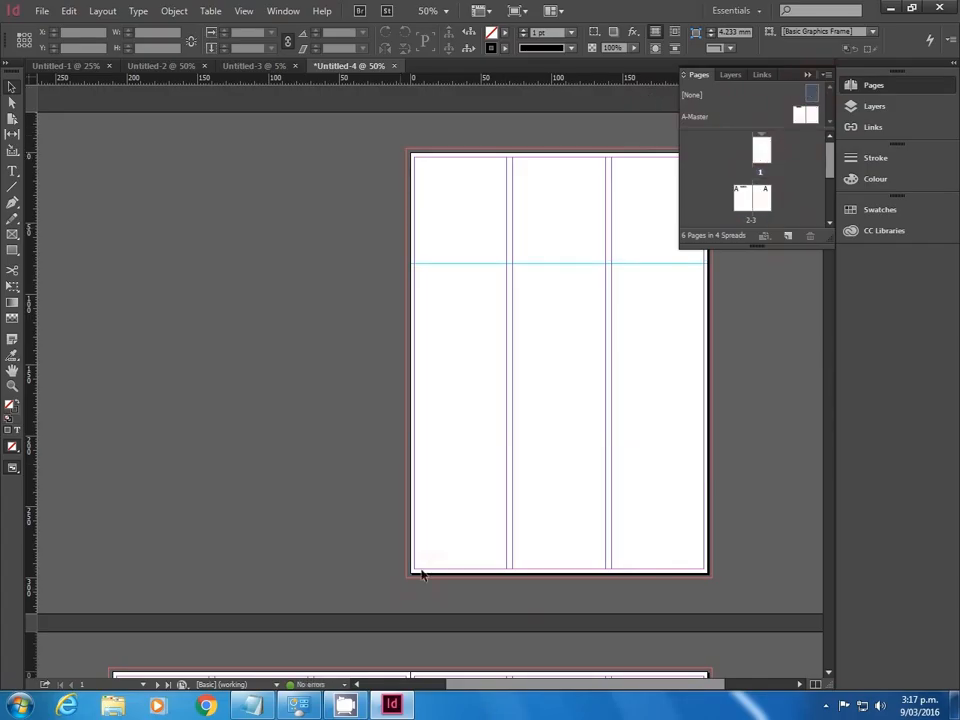
pyautogui.scroll(-3, 470, 530)
pyautogui.scroll(3, 579, 347)
pyautogui.scroll(-5, 474, 405)
pyautogui.scroll(5, 660, 497)
# - Create a new two-page A4 portrait master with prefix B and name Master, based on no existing master
pyautogui.rightClick(797, 120)
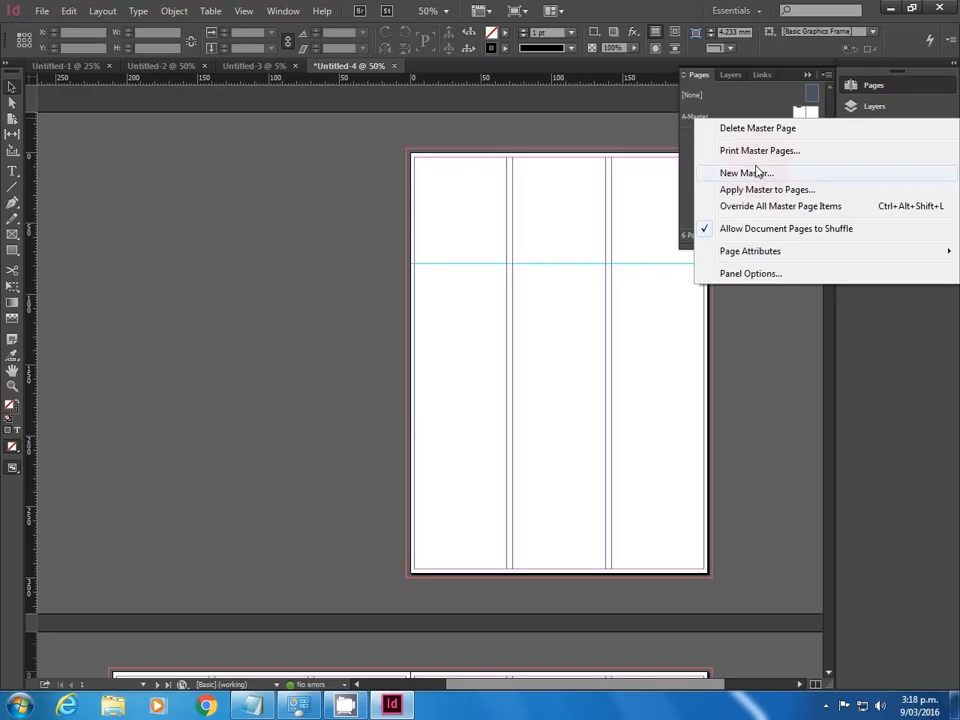
pyautogui.click(679, 125)
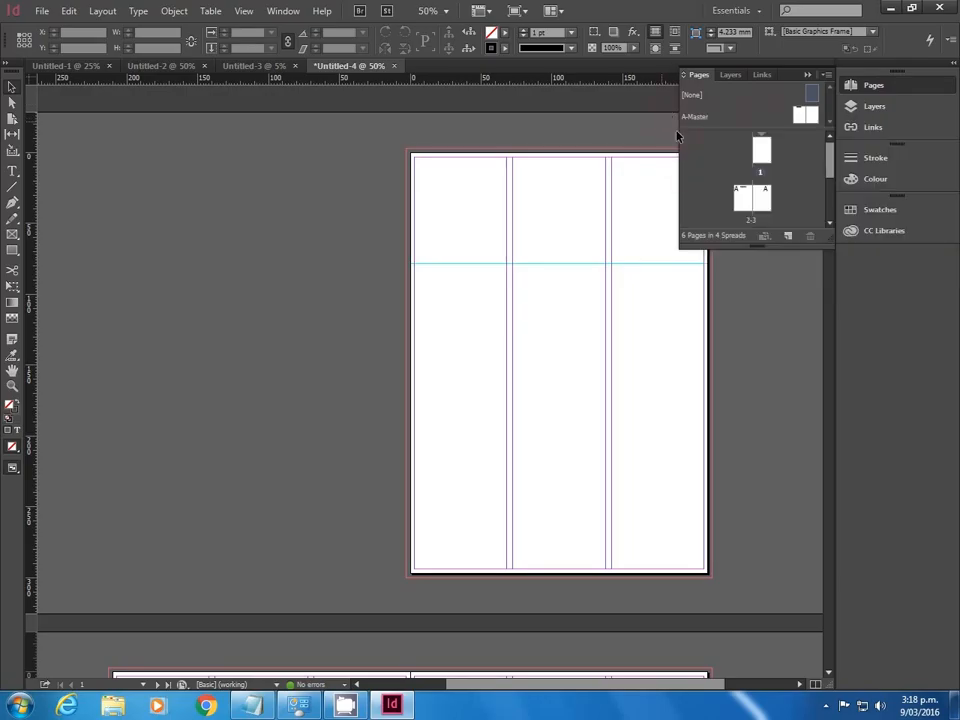
pyautogui.rightClick(800, 117)
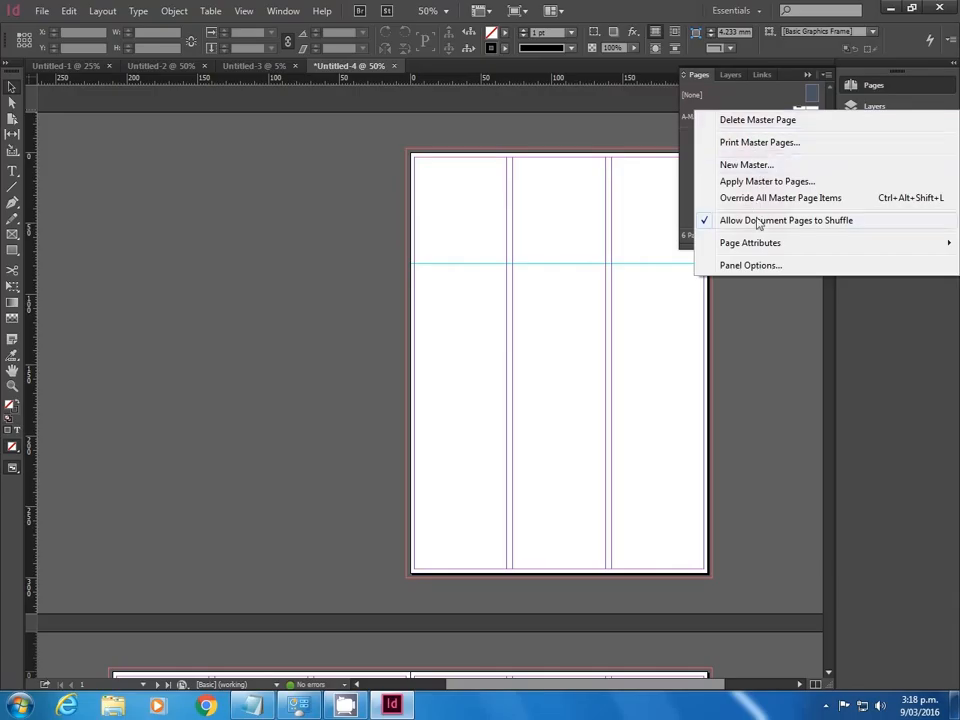
pyautogui.click(745, 165)
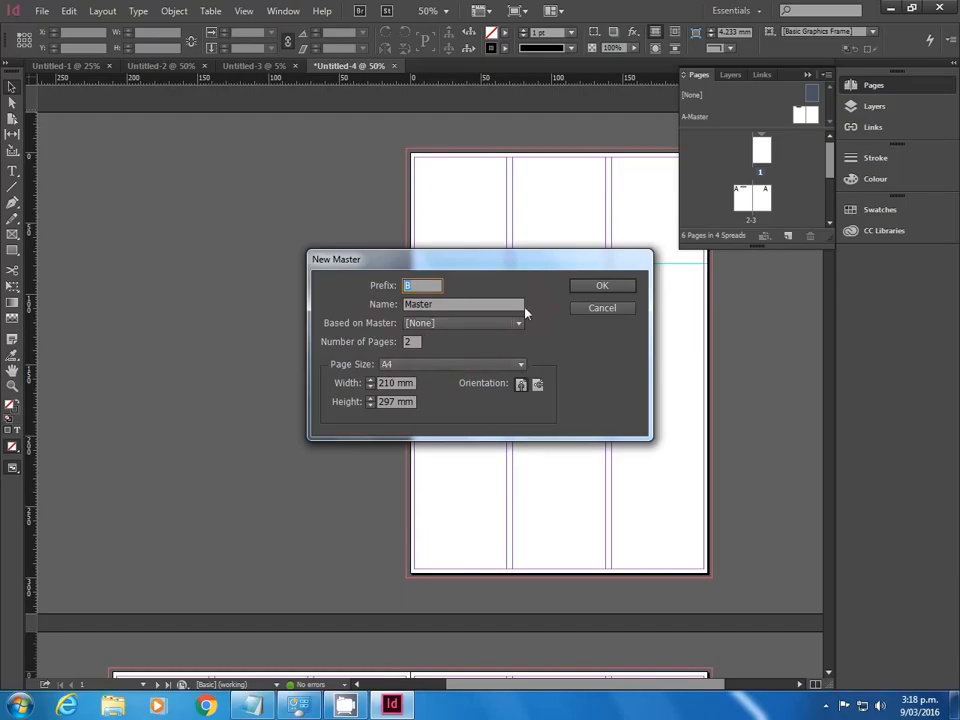
pyautogui.click(603, 285)
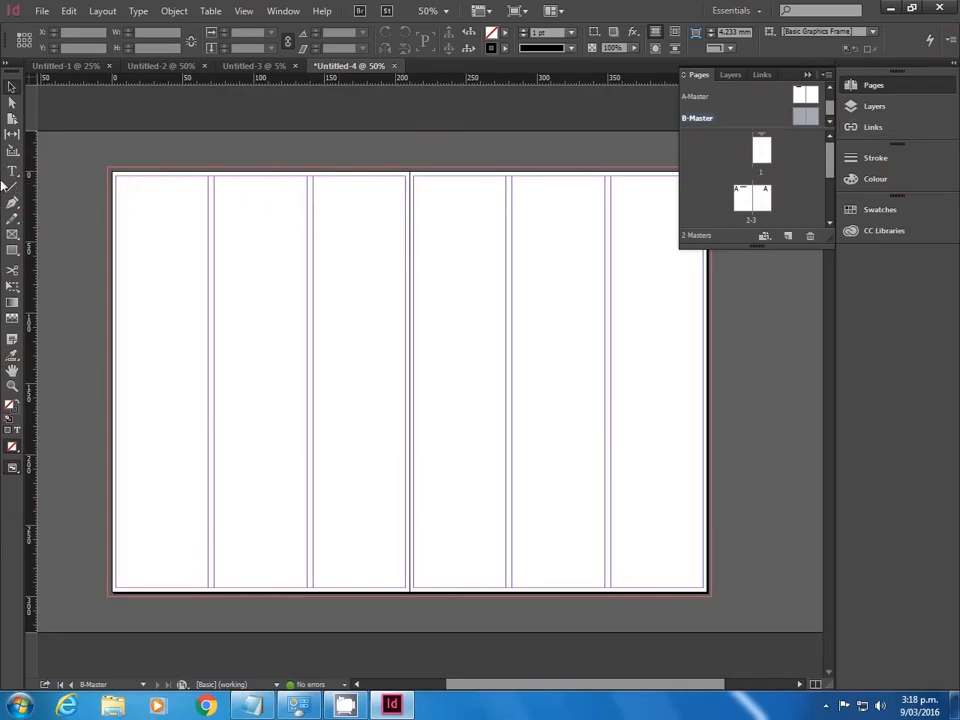
# - Draw a rectangle about 65 by 73 mm at the top of the left B-Master page's first column and fill it with black
pyautogui.click(11, 250)
pyautogui.moveTo(128, 182); pyautogui.dragTo(210, 278)
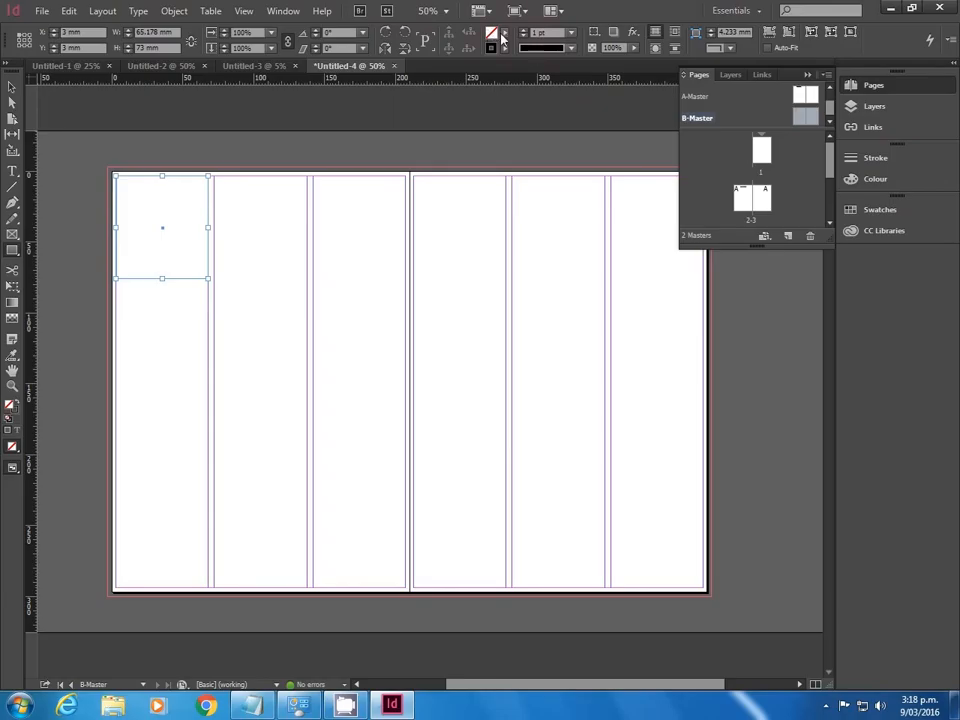
pyautogui.click(500, 36)
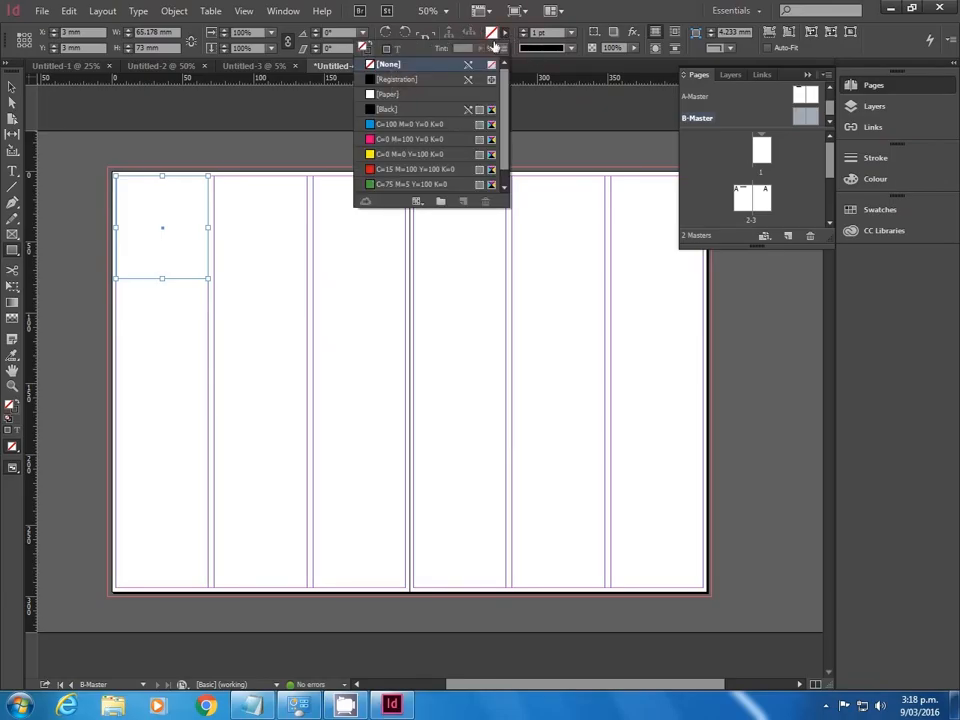
pyautogui.click(417, 110)
pyautogui.click(10, 88)
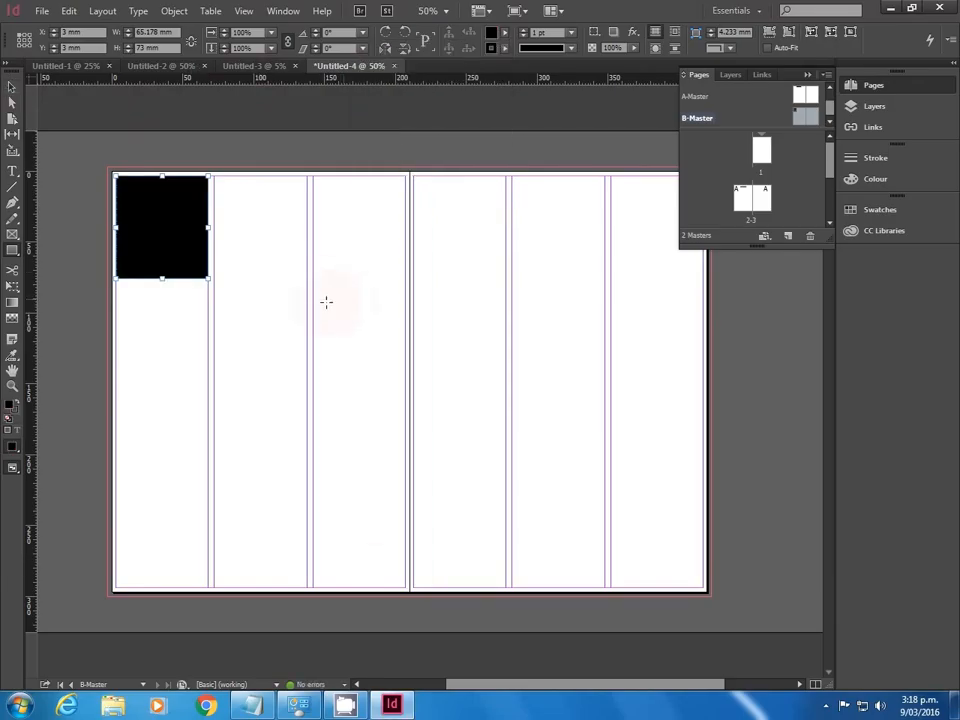
pyautogui.click(266, 258)
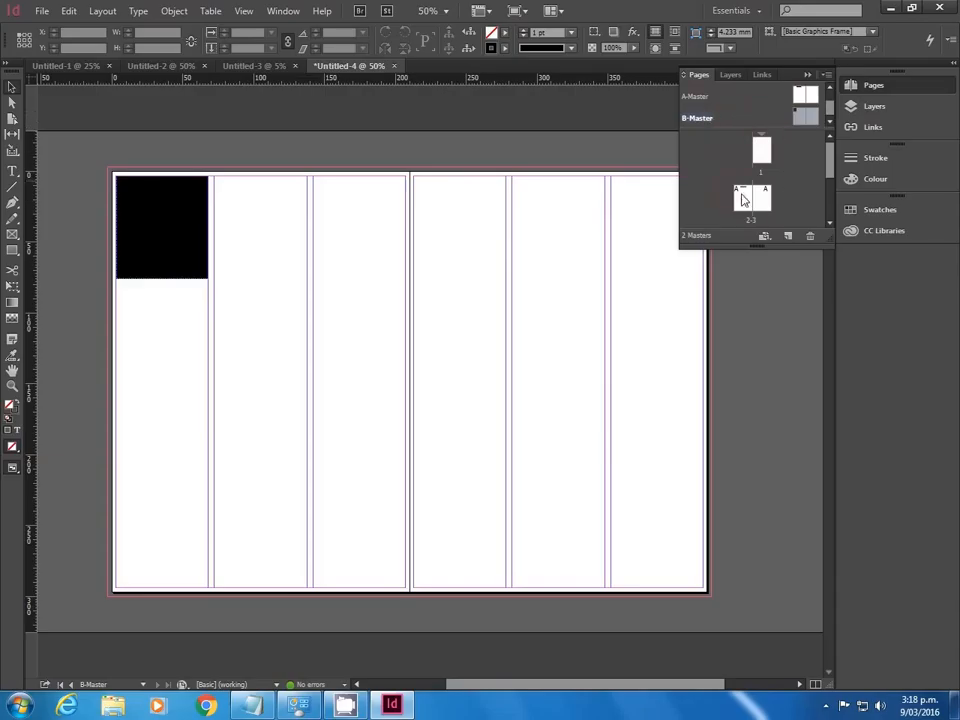
# - Apply B-Master to pages 3 and 4
pyautogui.scroll(-1, 780, 180)
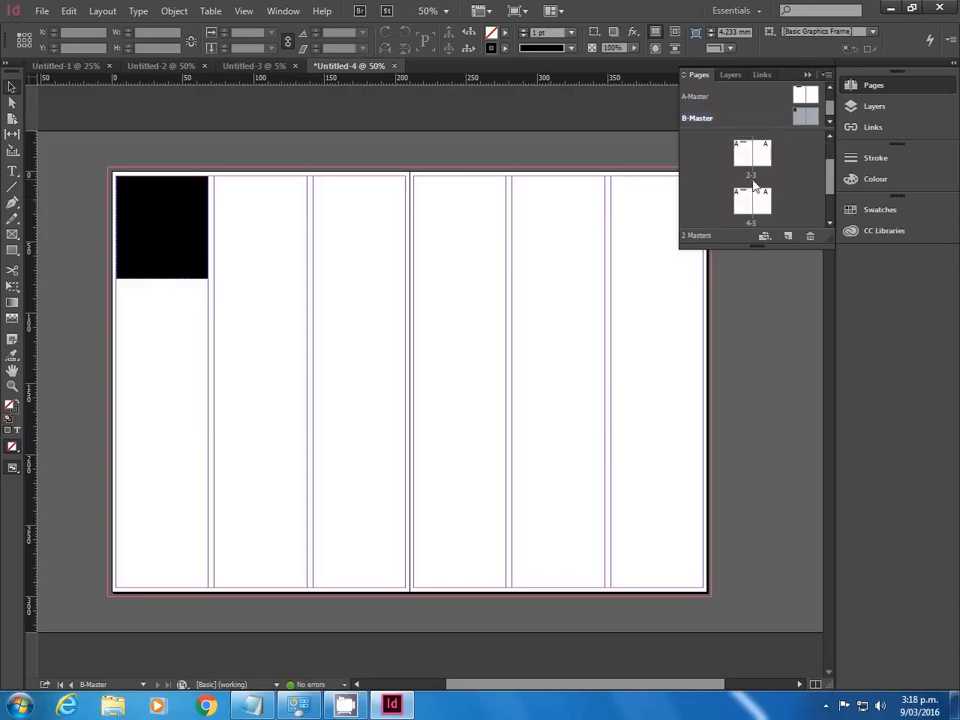
pyautogui.rightClick(768, 152)
pyautogui.press('Escape')
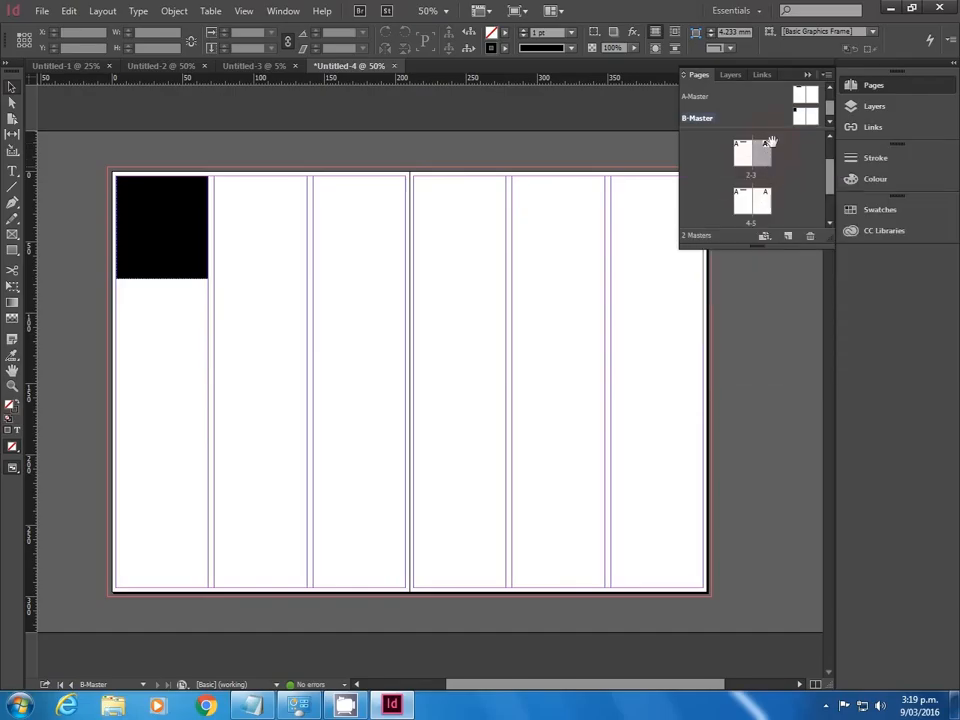
pyautogui.rightClick(766, 152)
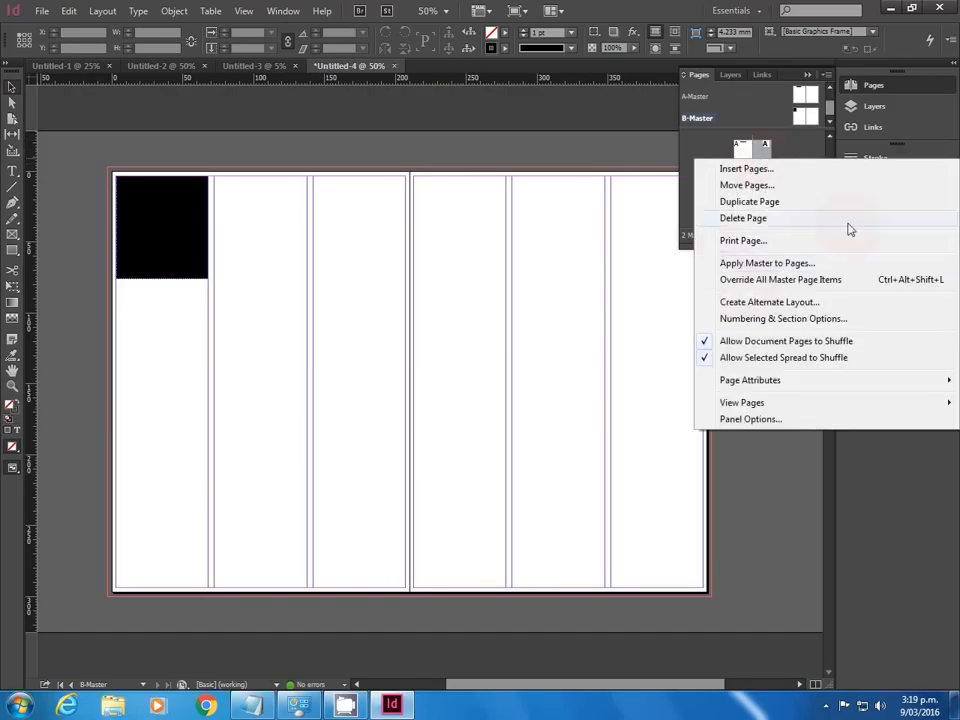
pyautogui.click(790, 263)
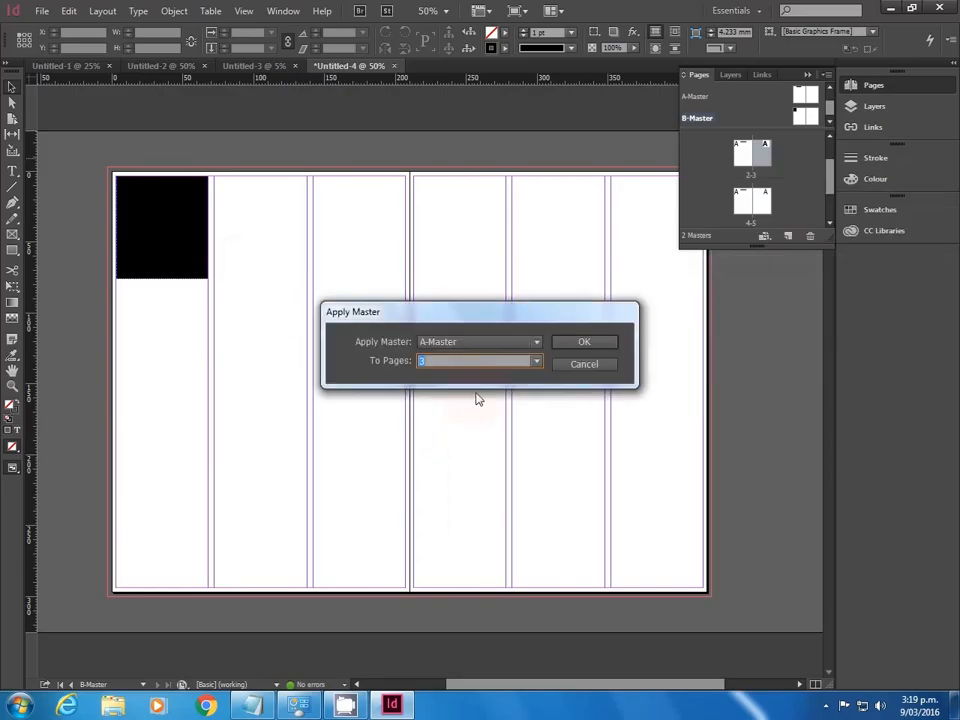
pyautogui.click(475, 342)
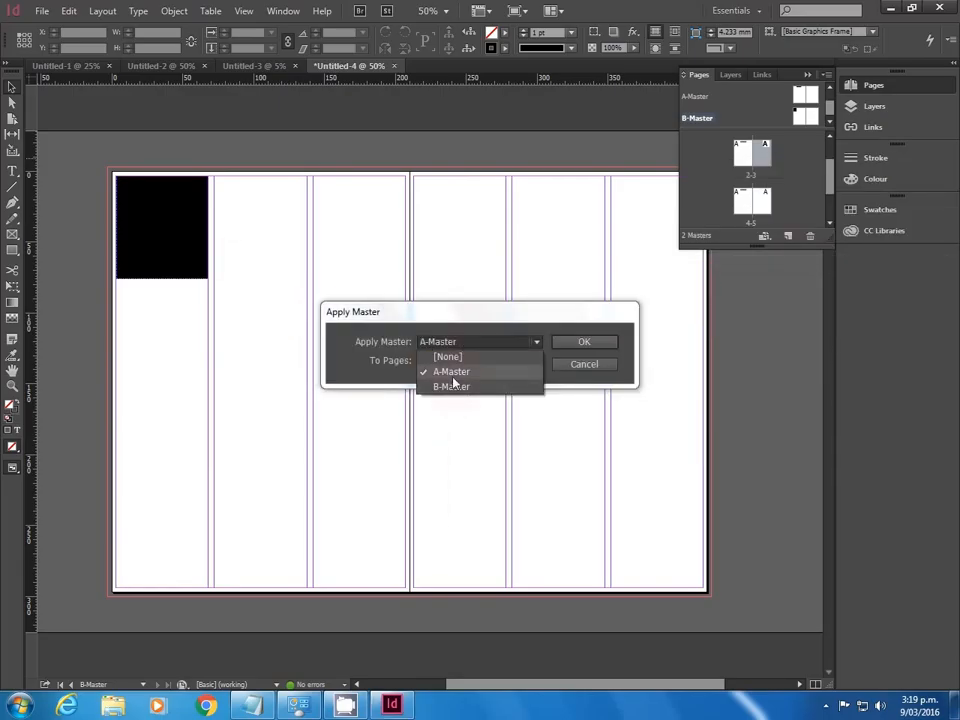
pyautogui.click(452, 386)
pyautogui.click(457, 369)
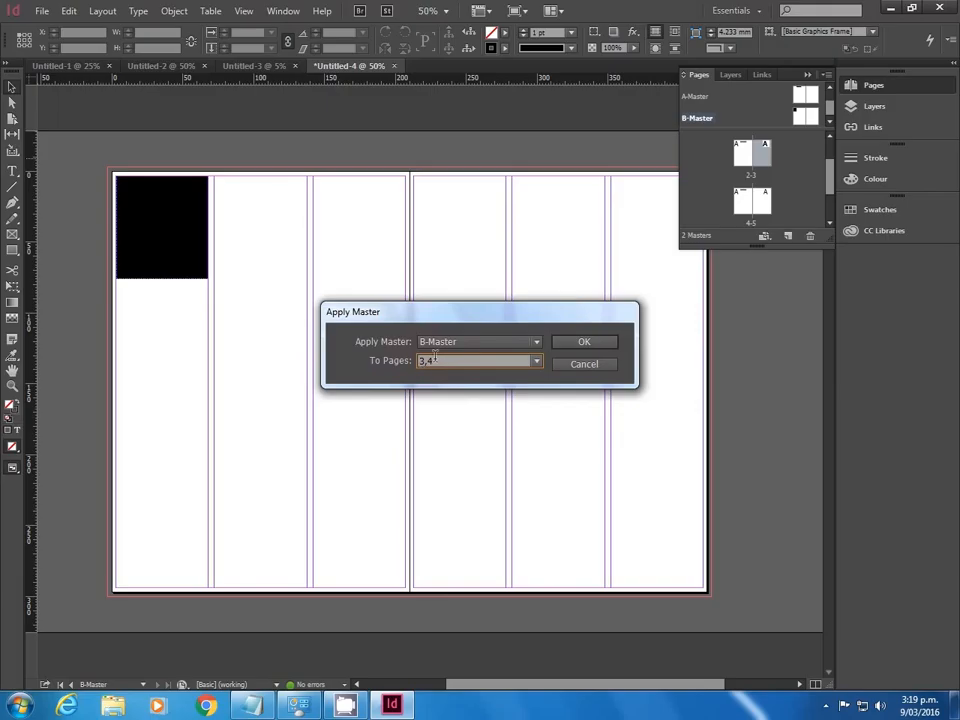
pyautogui.click(585, 342)
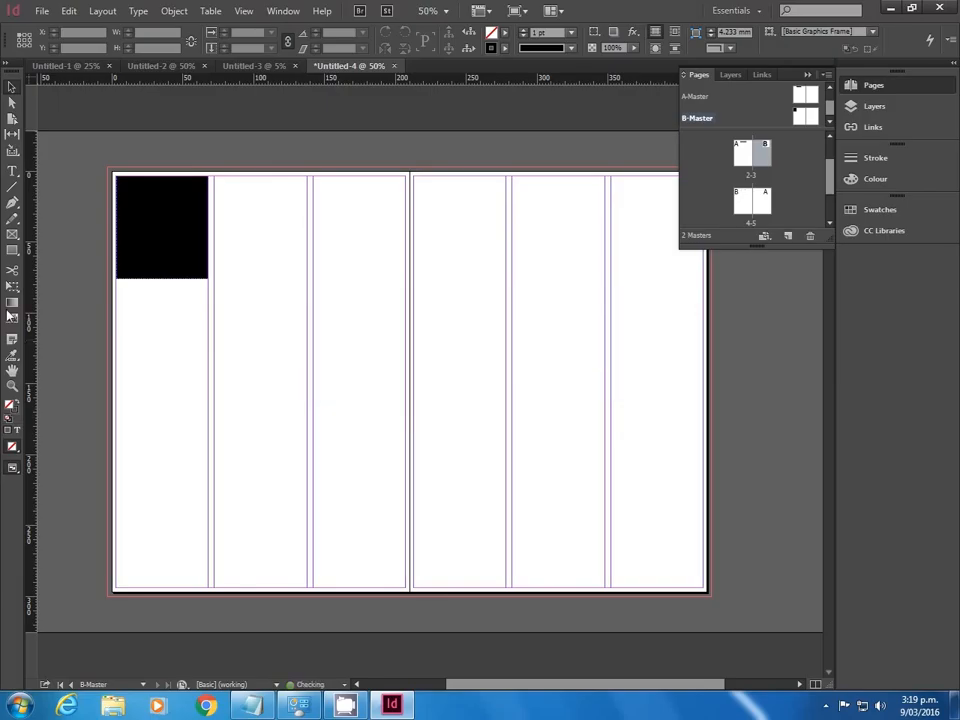
# - Examine how the masters appear on the document's pages, starting from page 3, and compare them with the B-Master spread
pyautogui.doubleClick(766, 155)
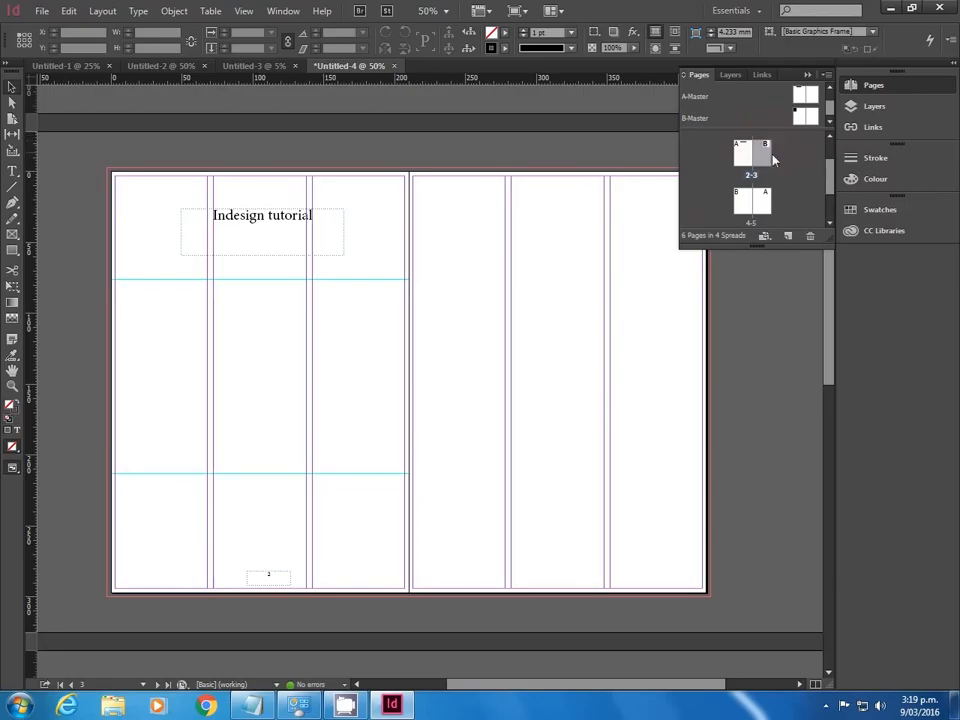
pyautogui.scroll(-5, 487, 274)
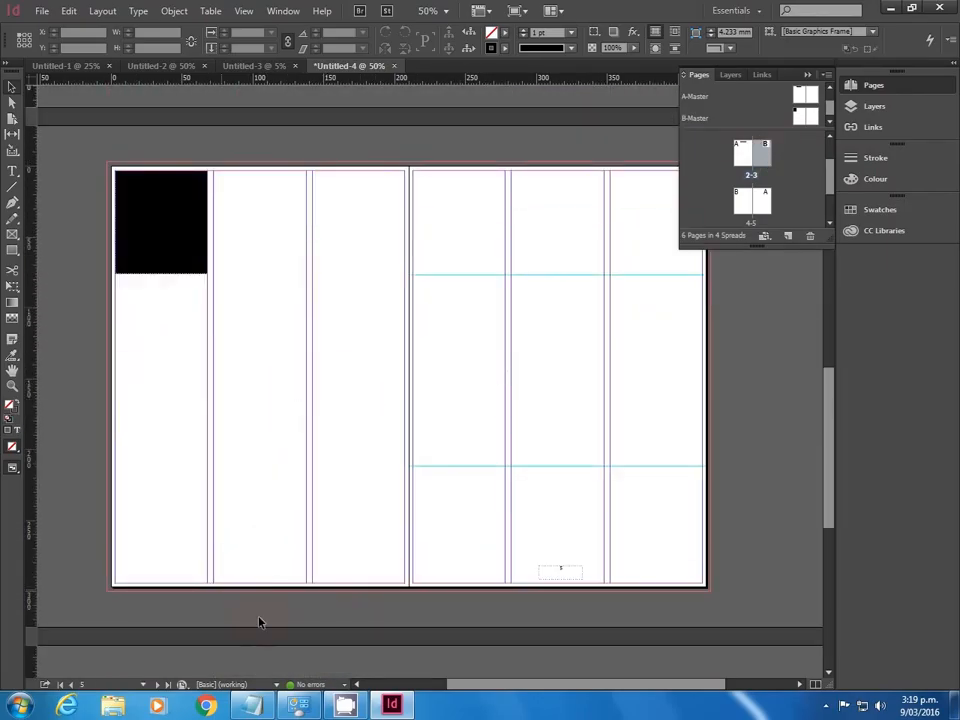
pyautogui.scroll(5, 263, 567)
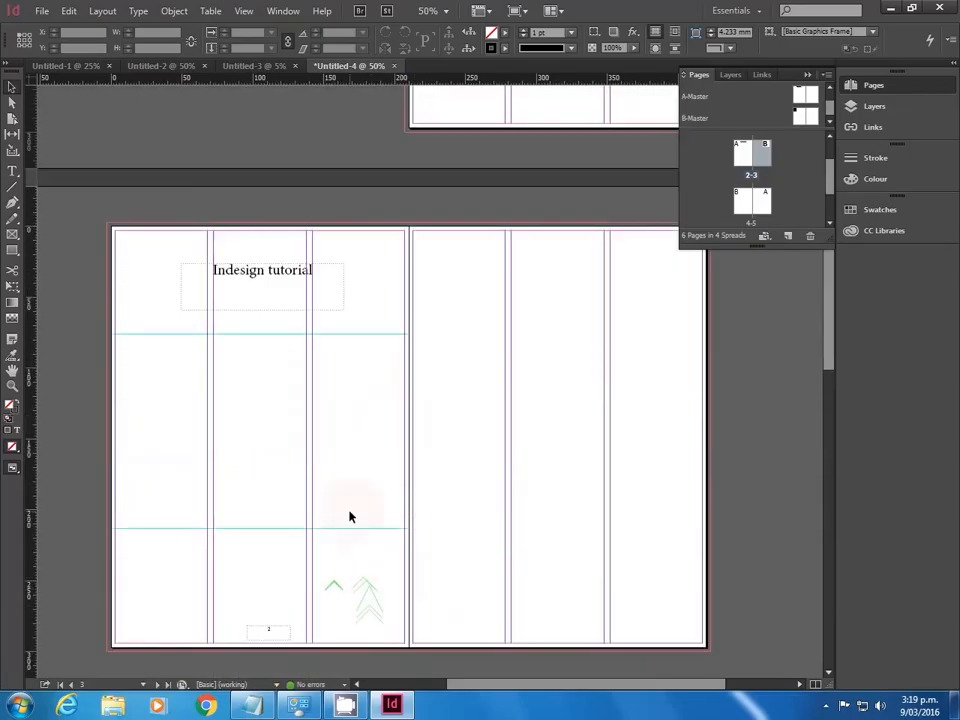
pyautogui.scroll(3, 401, 579)
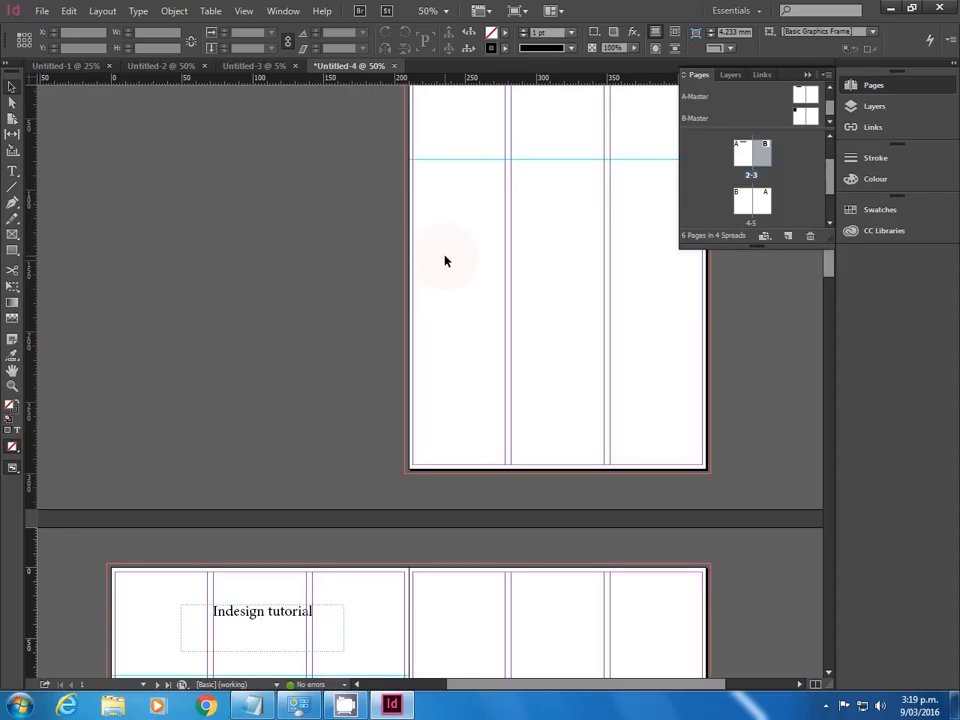
pyautogui.doubleClick(802, 119)
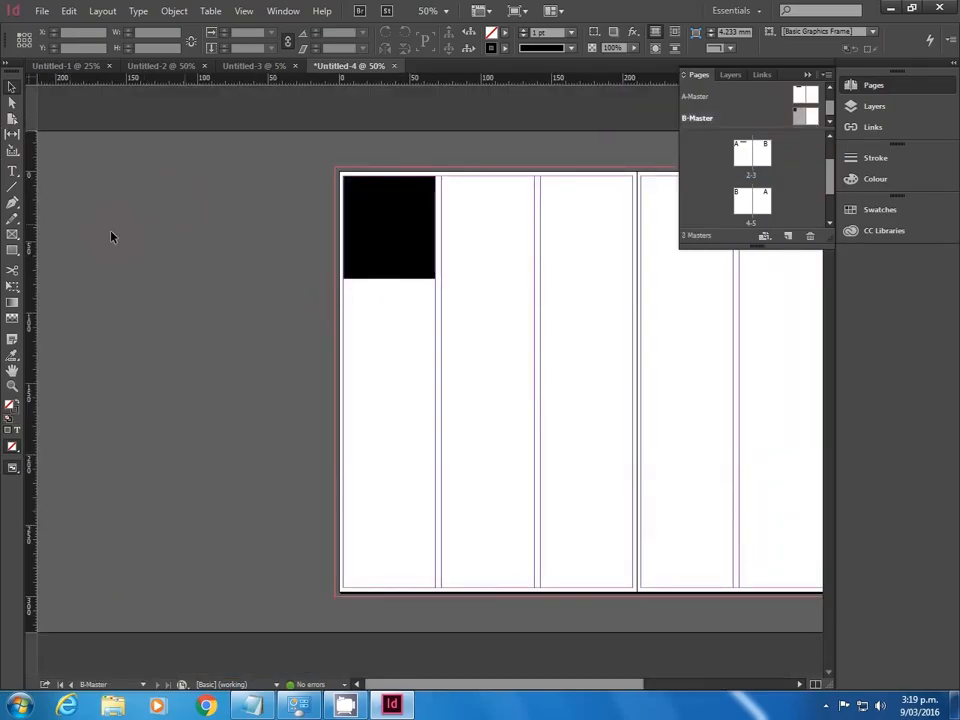
# - Copy the "Indesign tutorial" heading on A-Master's left page to the top of its right page, at X 257.75 mm and Y 23 mm
pyautogui.doubleClick(805, 95)
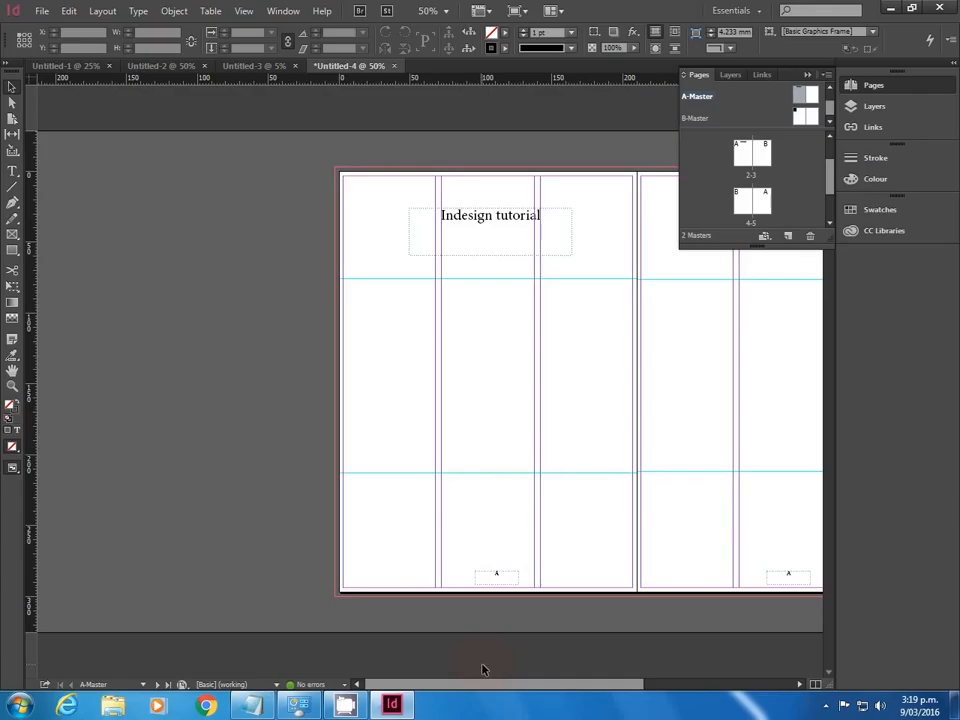
pyautogui.moveTo(491, 684); pyautogui.dragTo(561, 688)
pyautogui.click(301, 221)
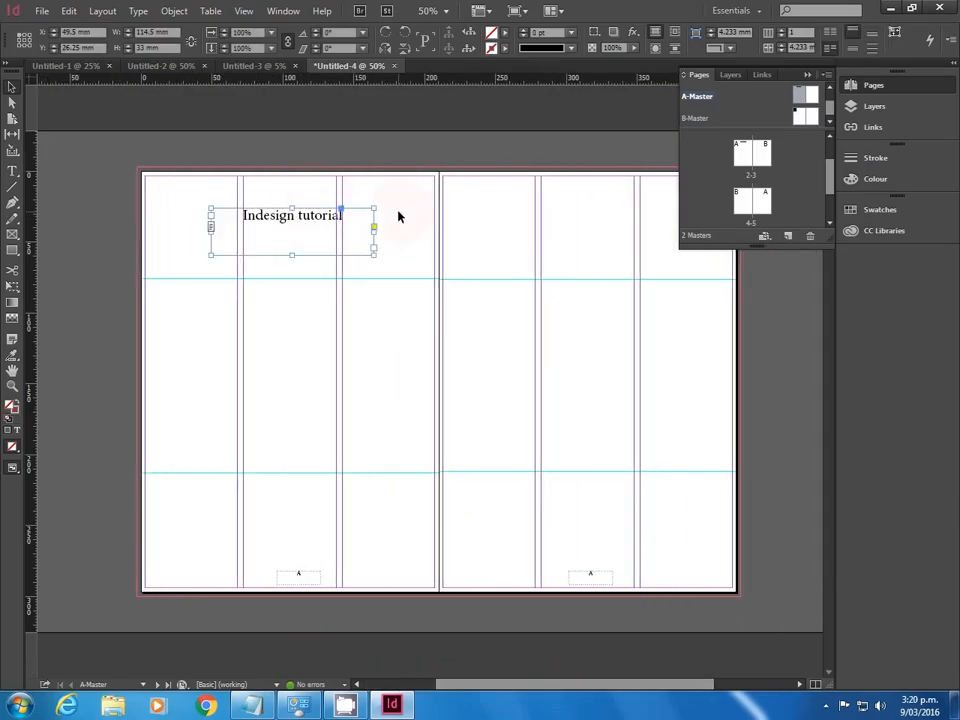
pyautogui.hotkey('ctrl', 'c')
pyautogui.hotkey('ctrl', 'v')
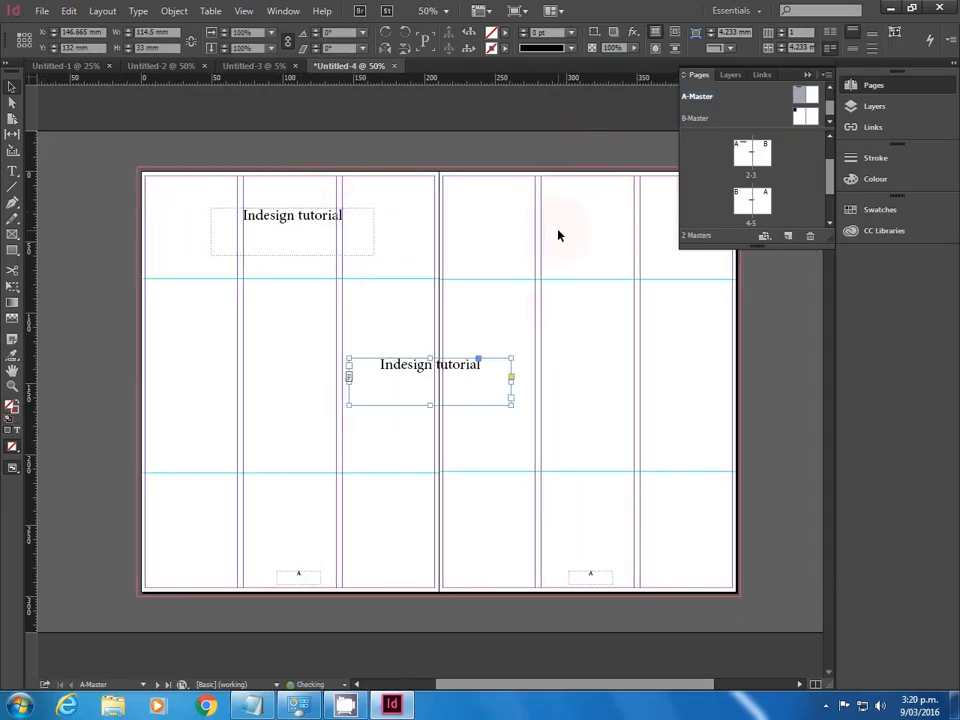
pyautogui.moveTo(461, 375); pyautogui.dragTo(617, 221)
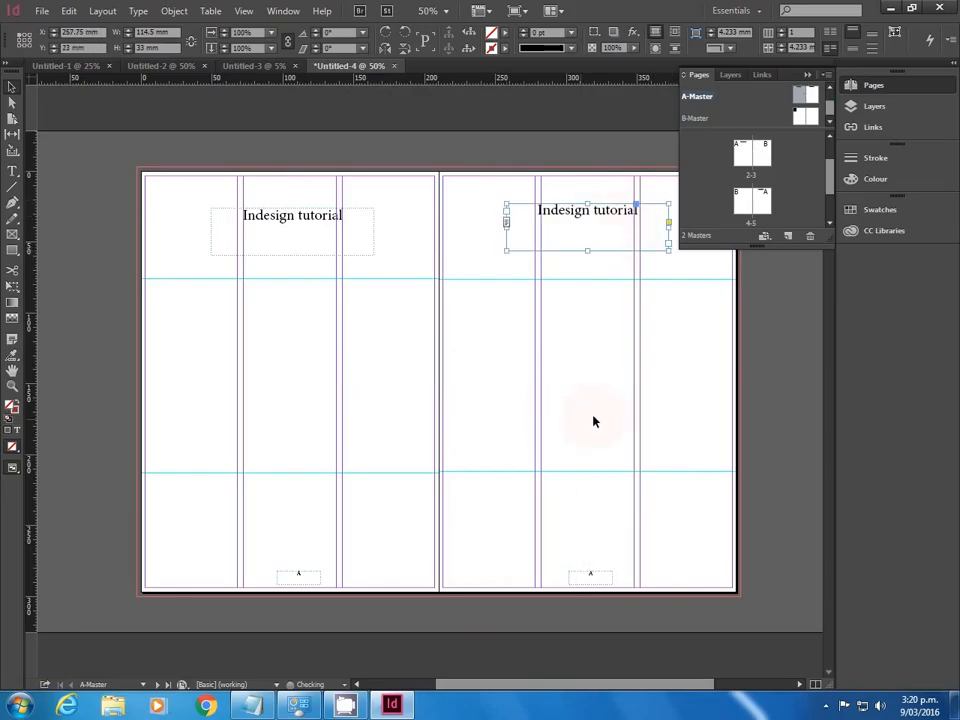
pyautogui.click(551, 418)
# - Apply A-Master to pages 3 and 4 in place of B-Master
pyautogui.click(756, 155)
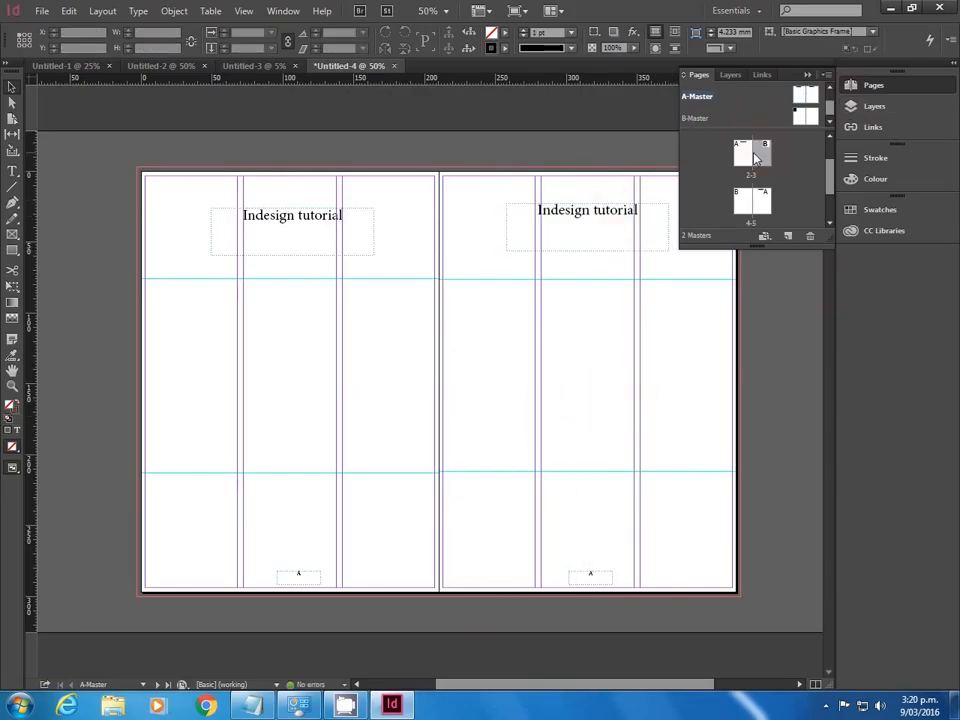
pyautogui.moveTo(809, 93); pyautogui.dragTo(766, 157)
pyautogui.moveTo(806, 93); pyautogui.dragTo(745, 197)
# - Check how the A-Master headings, guides and page numbers appear on spread 2-3 and page 1
pyautogui.doubleClick(752, 153)
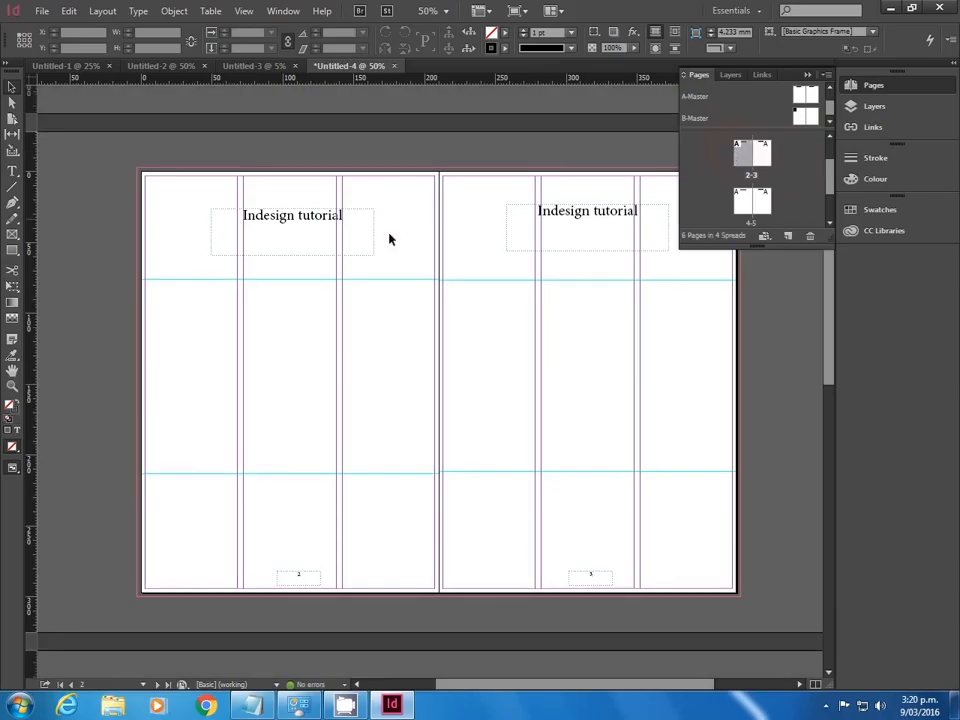
pyautogui.scroll(4, 469, 289)
pyautogui.scroll(-4, 377, 461)
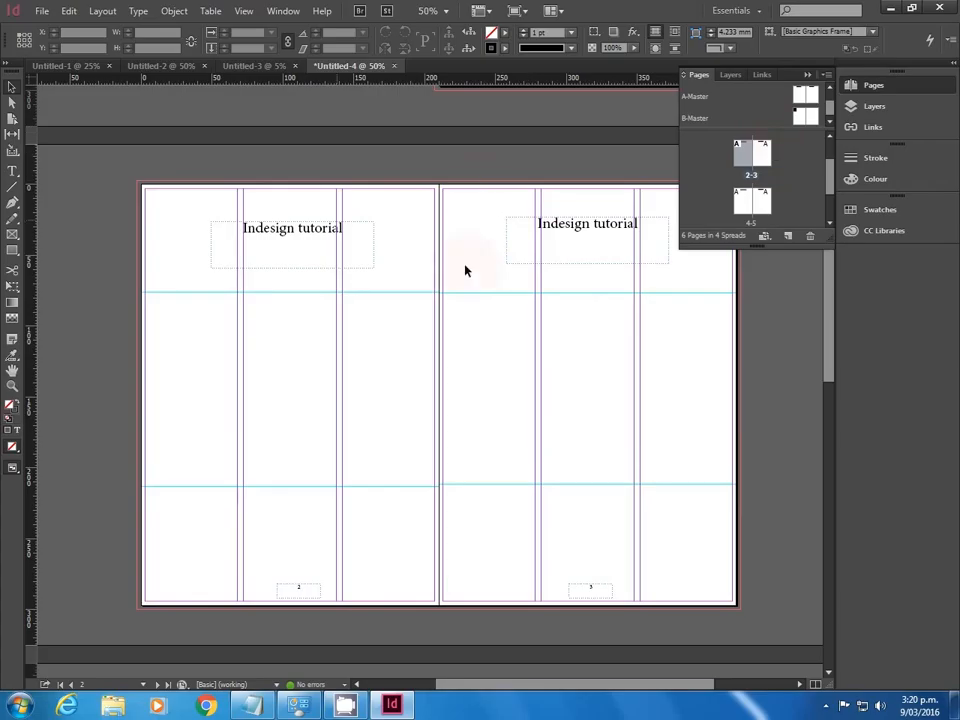
pyautogui.scroll(5, 536, 339)
pyautogui.scroll(-1, 536, 454)
pyautogui.scroll(2, 665, 419)
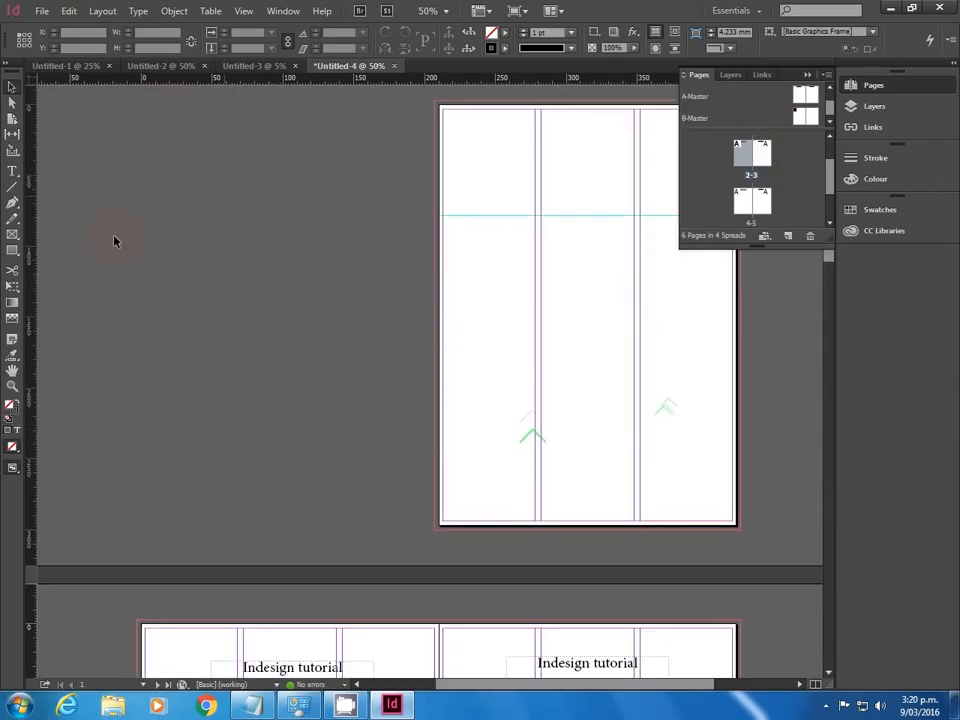
pyautogui.scroll(-4, 610, 500)
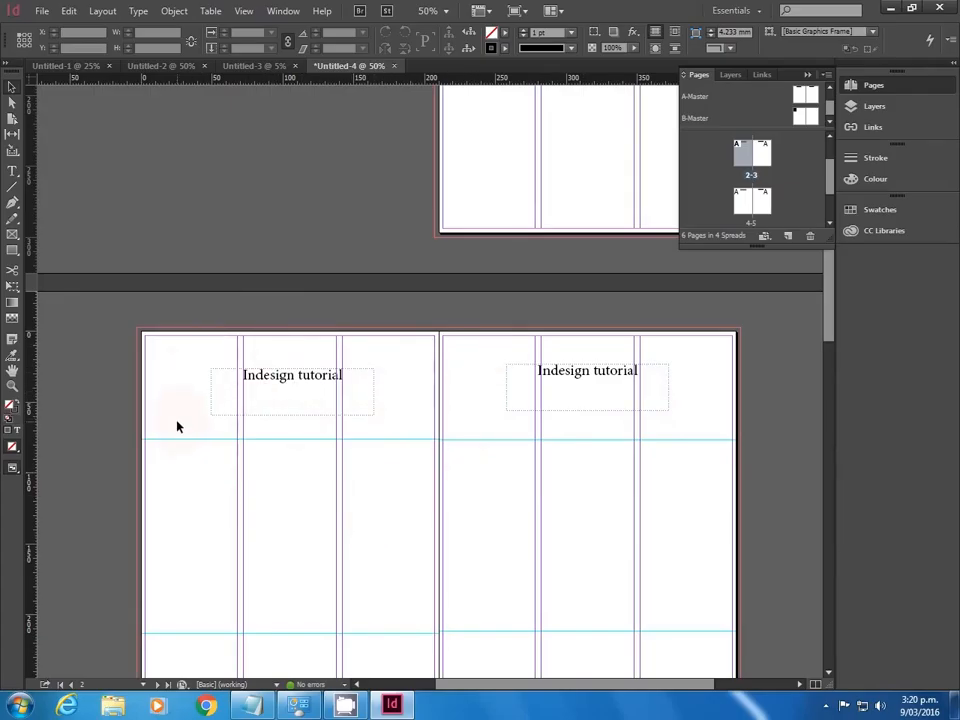
# - Override the master heading frame on page 2 and replace its text with "Test 001"
pyautogui.click(292, 386)
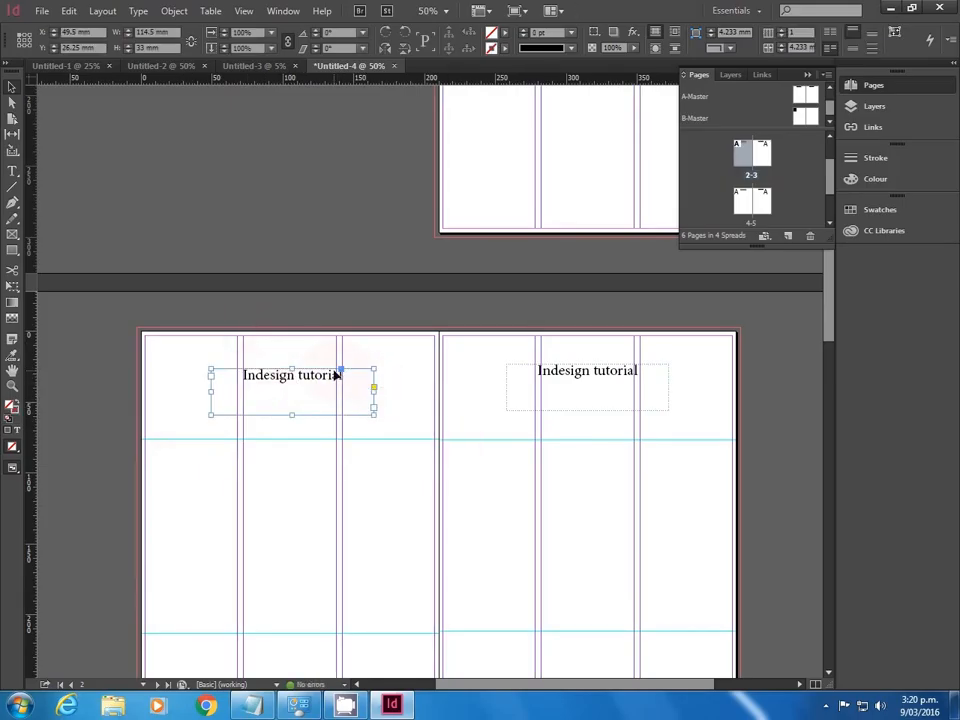
pyautogui.doubleClick(340, 376)
pyautogui.moveTo(356, 375); pyautogui.dragTo(185, 373)
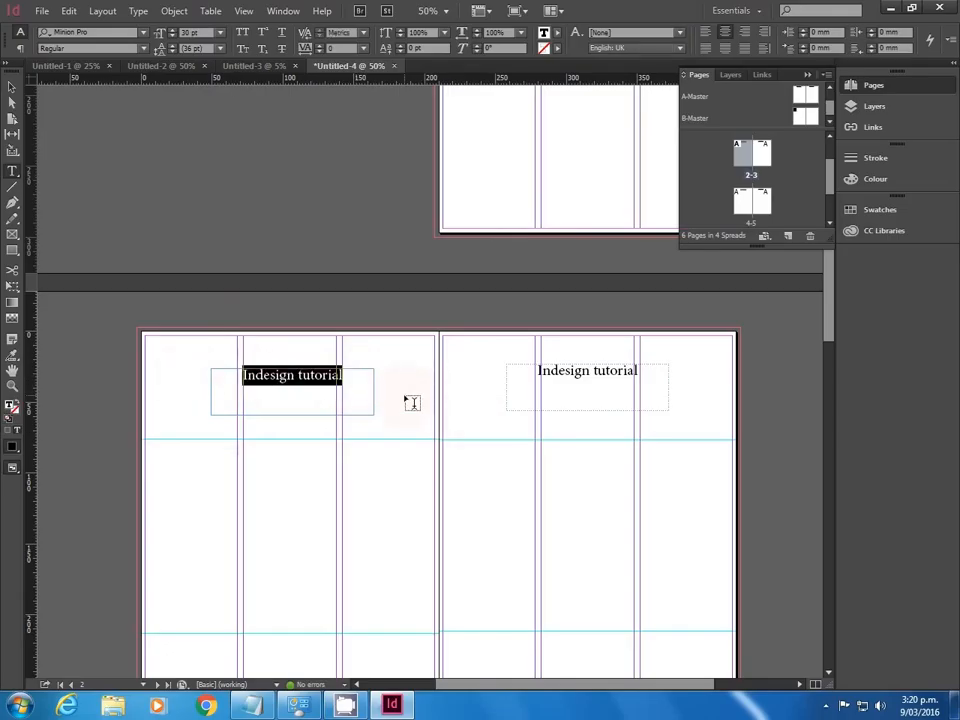
pyautogui.write('Tes')
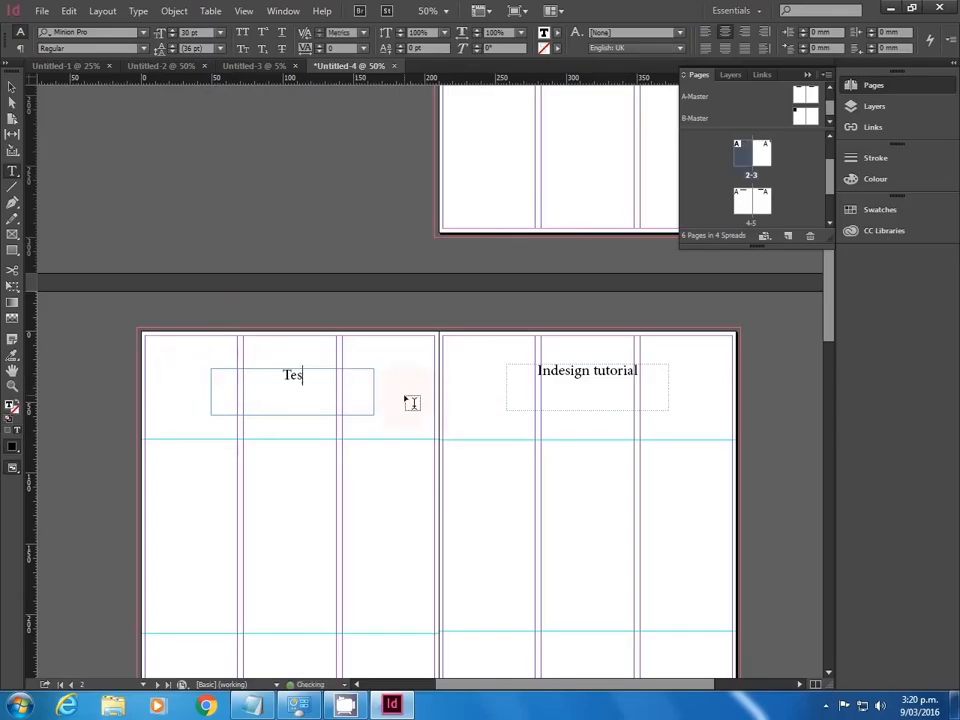
pyautogui.write('t 001')
pyautogui.click(12, 87)
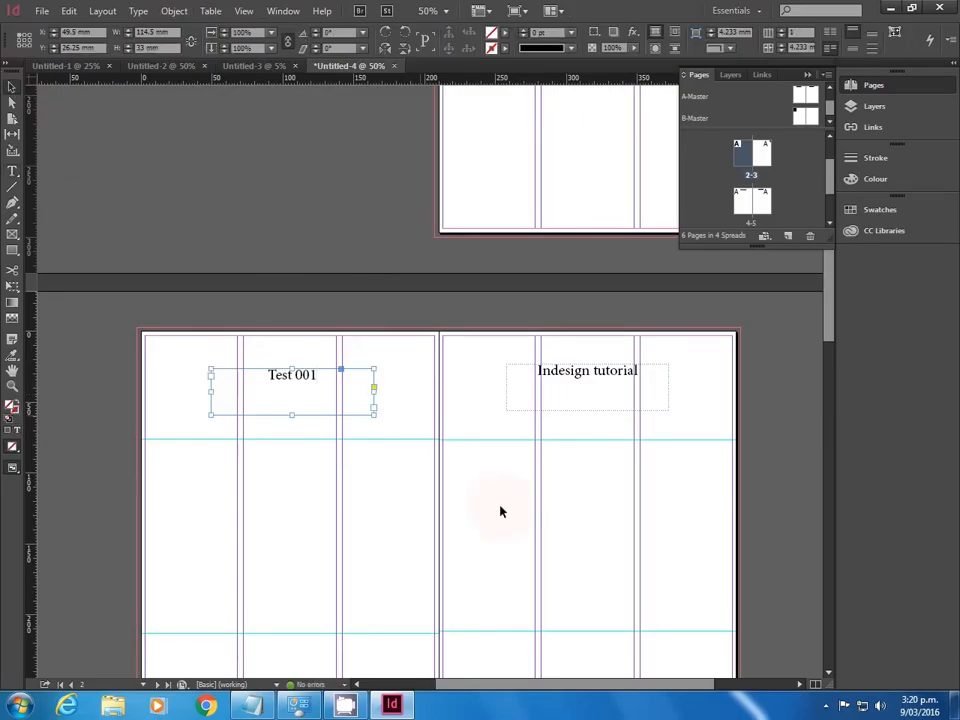
pyautogui.click(422, 525)
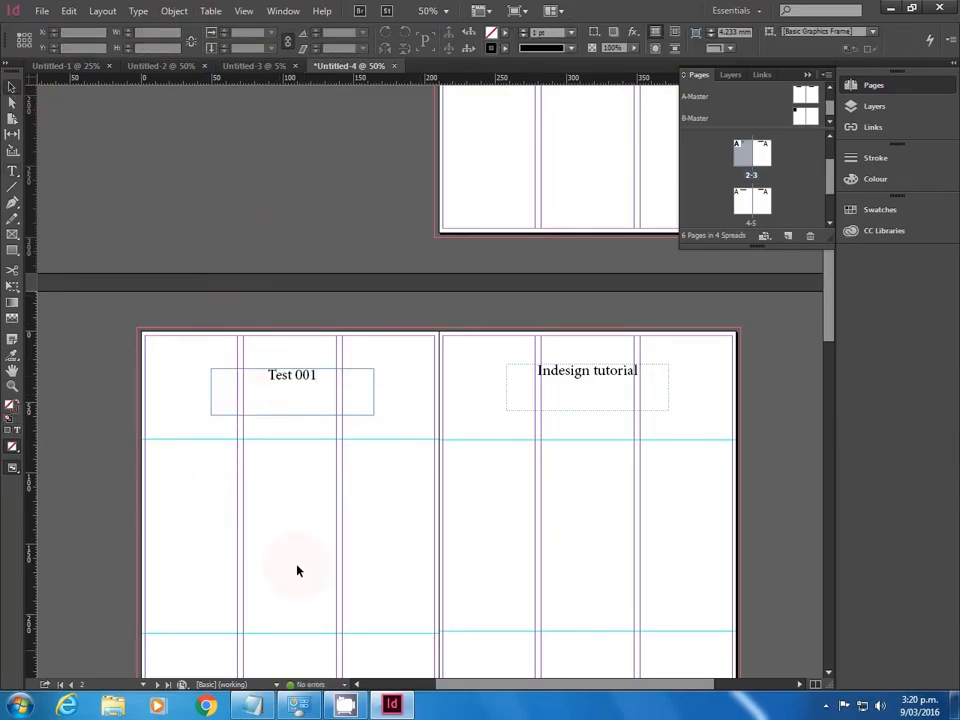
# - Override the master heading frame on page 3 so it can be edited on the page
pyautogui.scroll(-10, 277, 383)
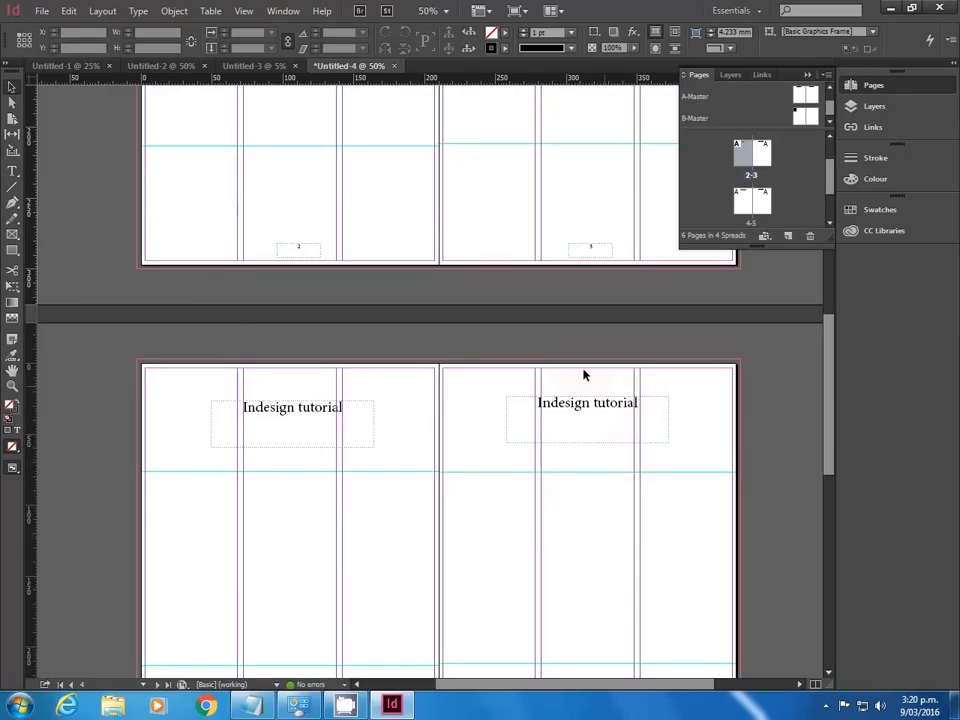
pyautogui.scroll(8, 568, 381)
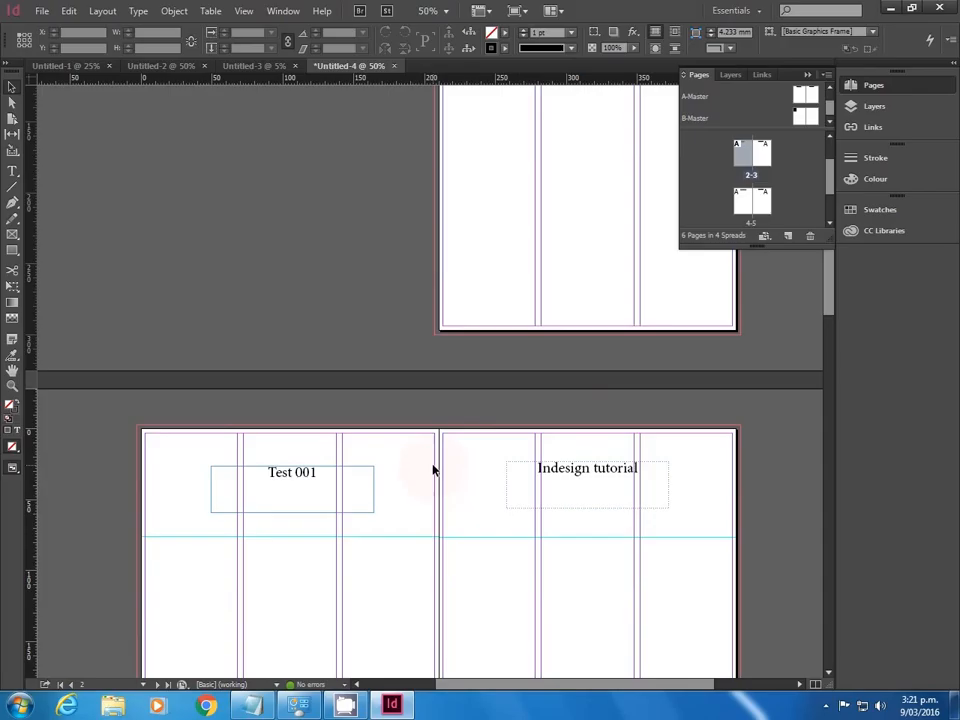
pyautogui.click(604, 480)
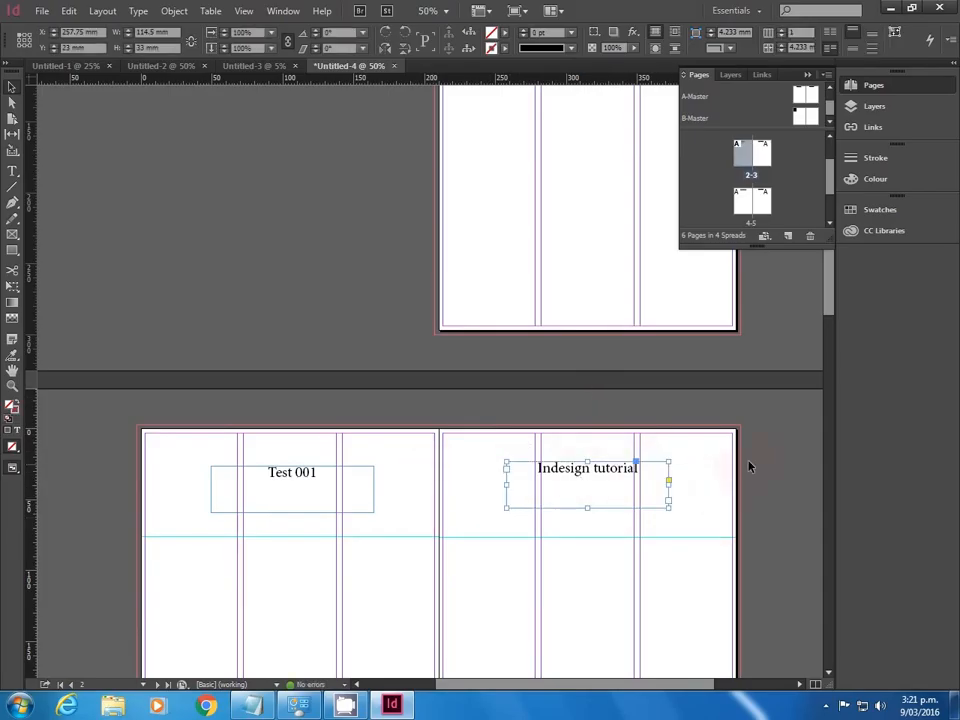
pyautogui.click(686, 486)
# - Compare the overridden headings on pages 2 and 3 with the neighbouring pages
pyautogui.scroll(2, 666, 474)
pyautogui.scroll(-5, 481, 473)
pyautogui.scroll(-4, 375, 433)
pyautogui.scroll(5, 311, 437)
pyautogui.scroll(2, 529, 503)
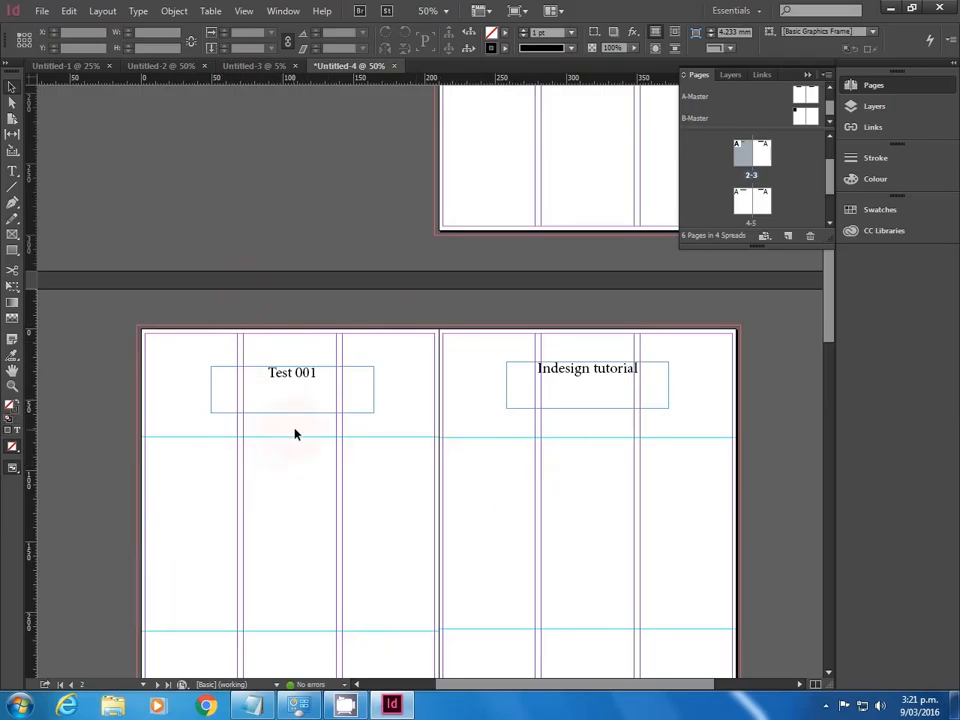
pyautogui.scroll(5, 544, 608)
pyautogui.scroll(-3, 318, 497)
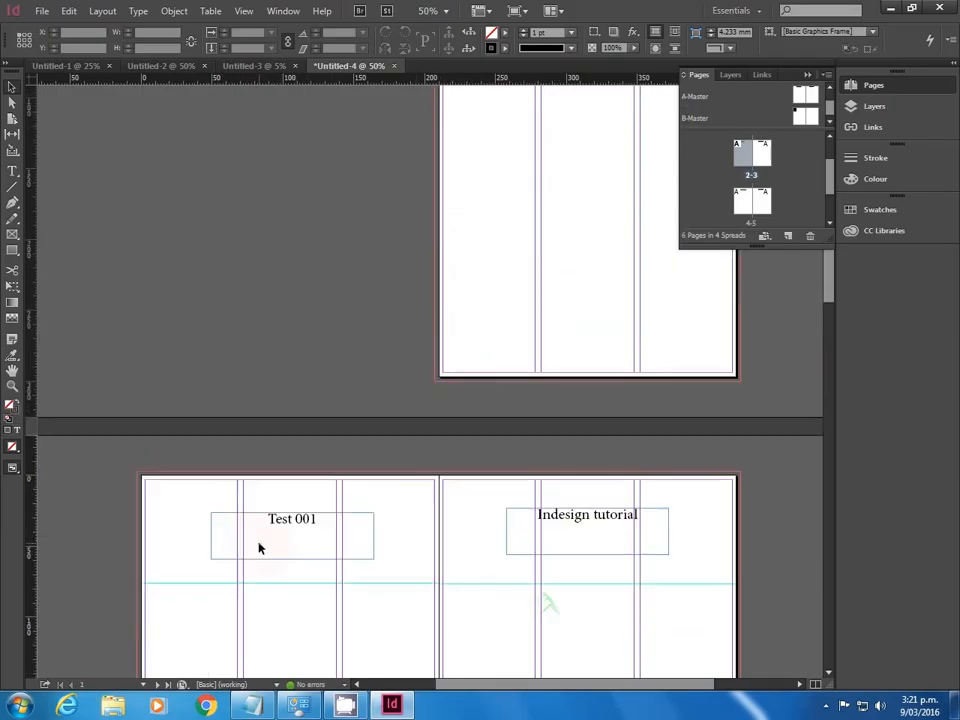
# - Compare the heading on A-Master's left page with the overridden heading on page 2 and the surrounding pages
pyautogui.doubleClick(801, 100)
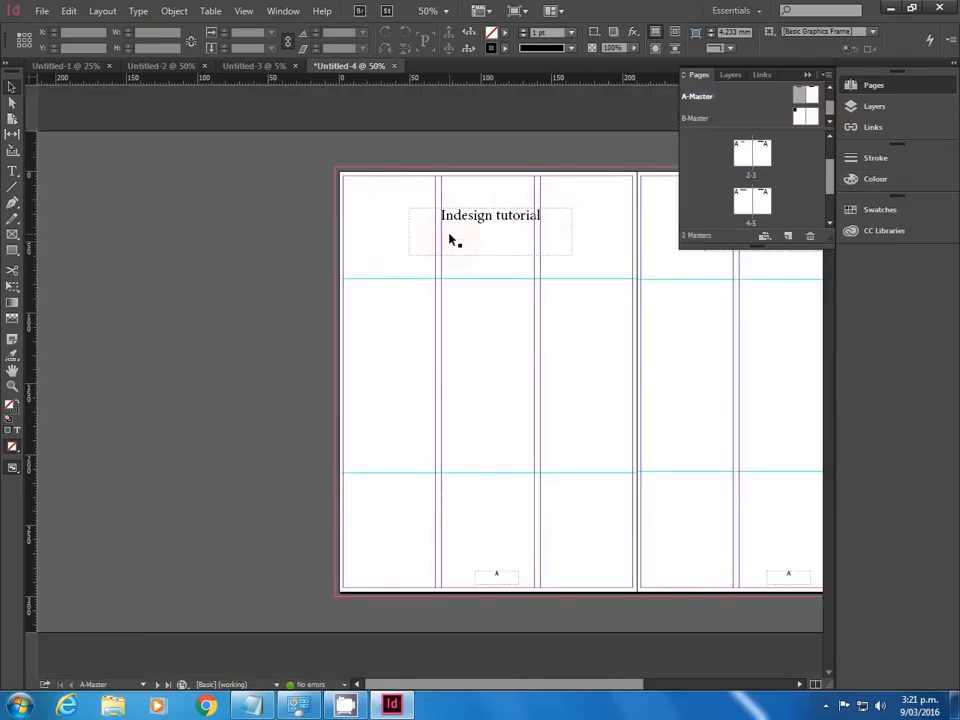
pyautogui.click(474, 216)
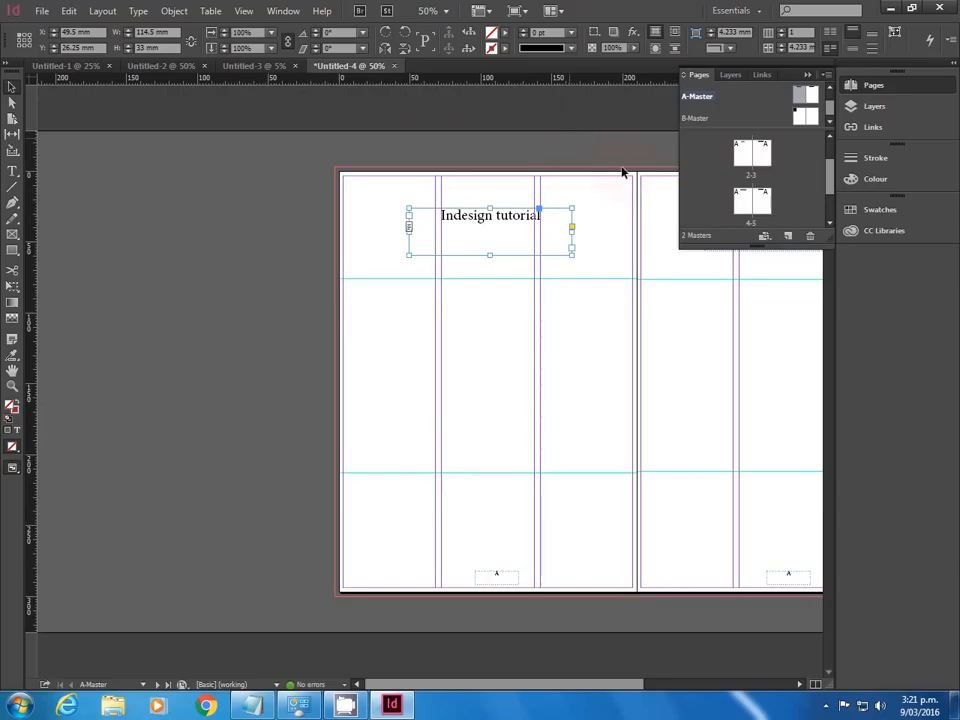
pyautogui.doubleClick(741, 157)
pyautogui.scroll(3, 470, 240)
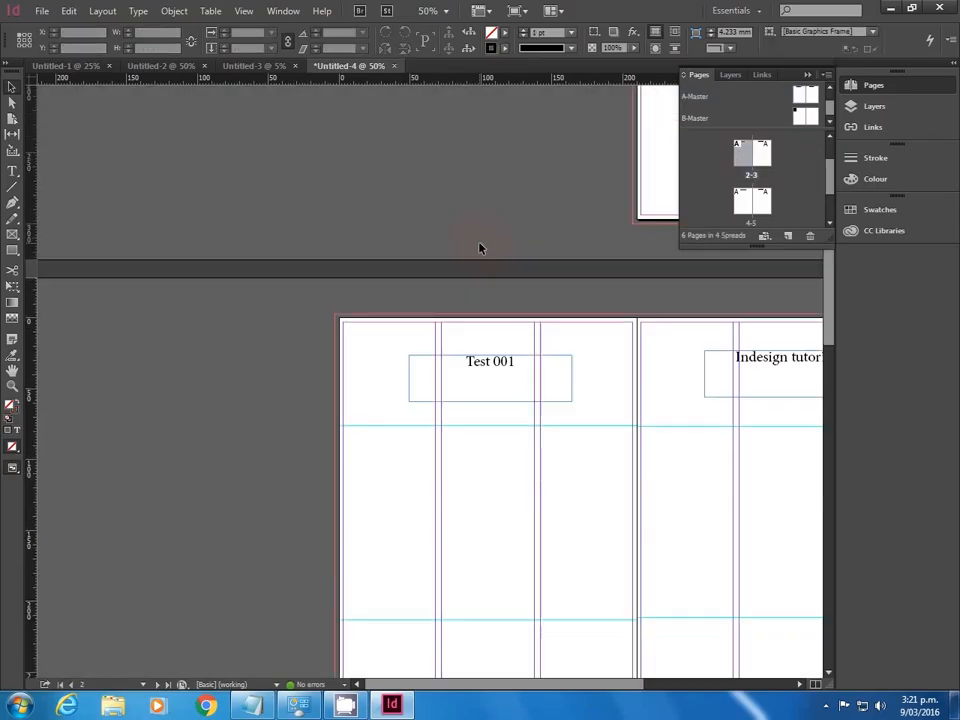
pyautogui.scroll(-5, 474, 422)
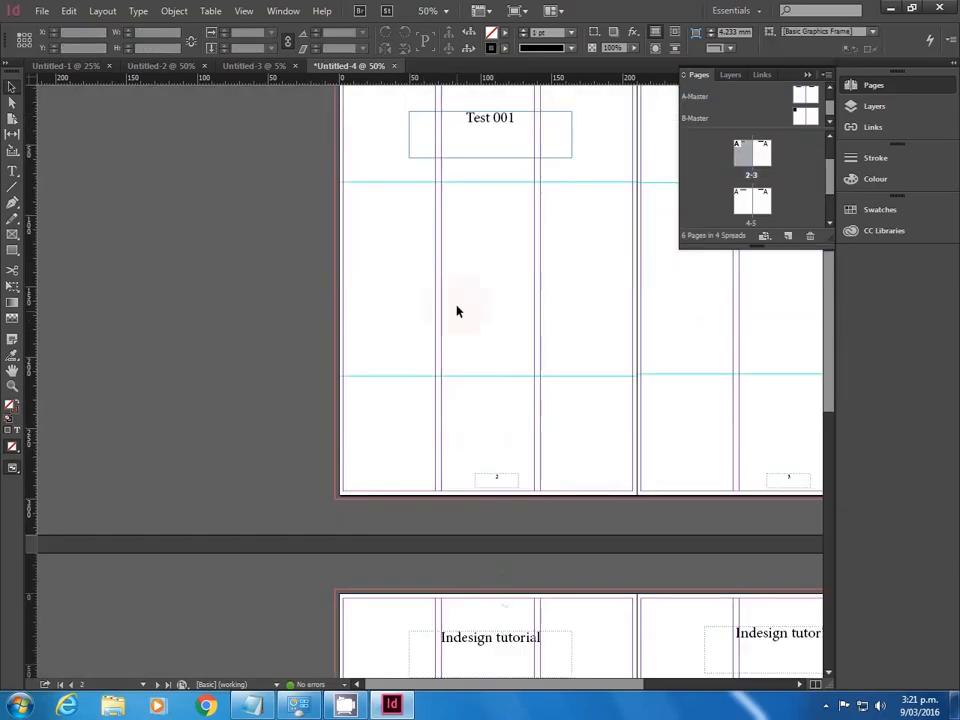
pyautogui.scroll(7, 535, 605)
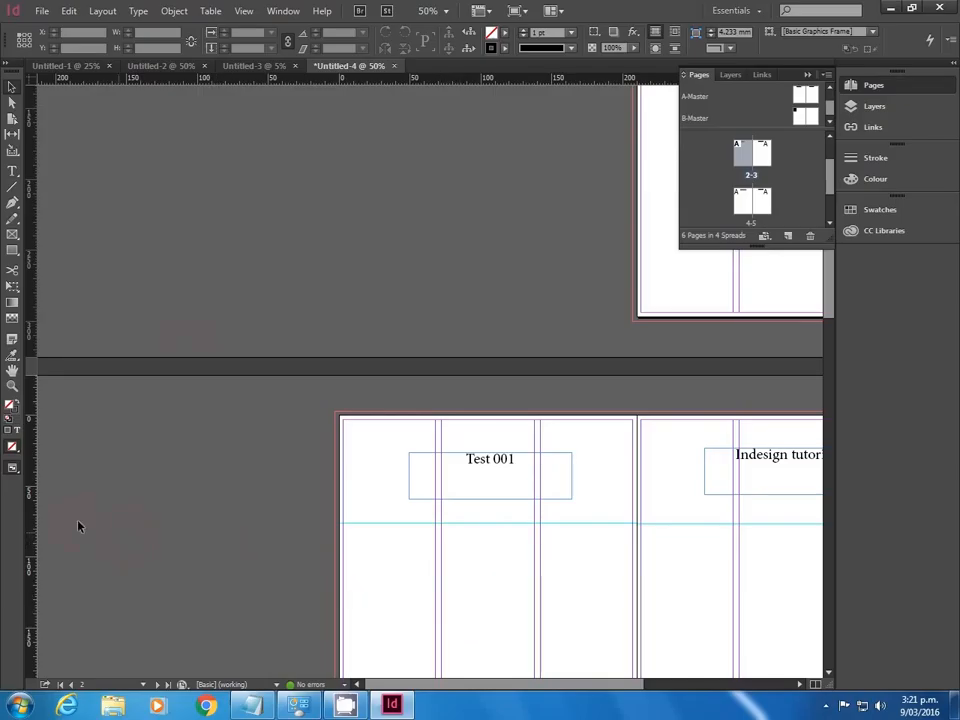
pyautogui.scroll(3, 655, 465)
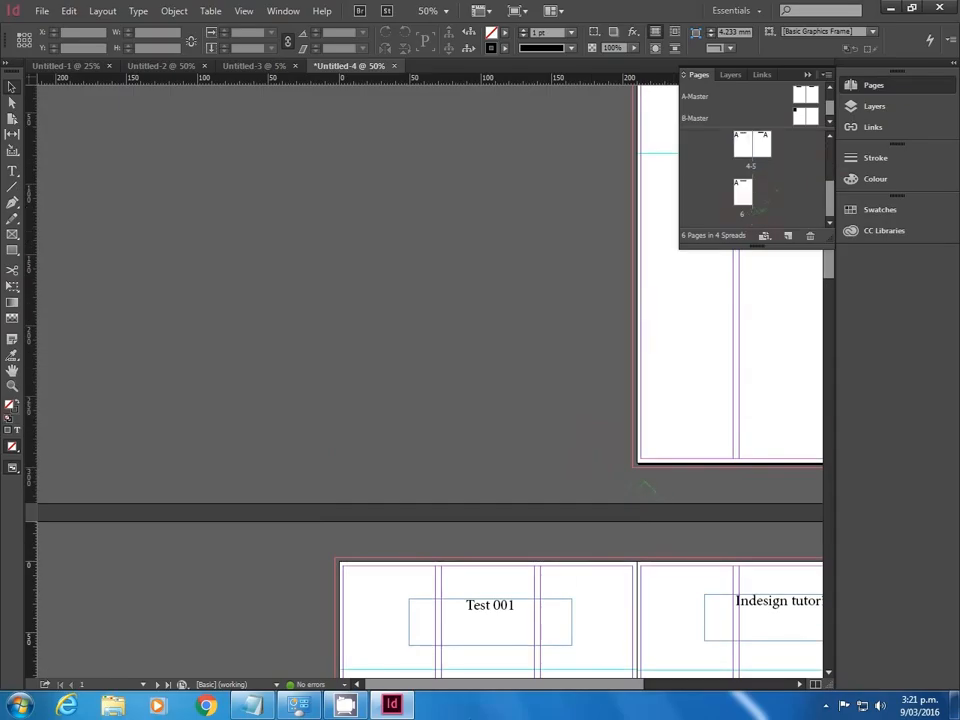
# - Switch to Chrome and run a Google image search for "image'" in a new tab
pyautogui.moveTo(509, 685); pyautogui.dragTo(609, 685)
pyautogui.scroll(-3, 442, 508)
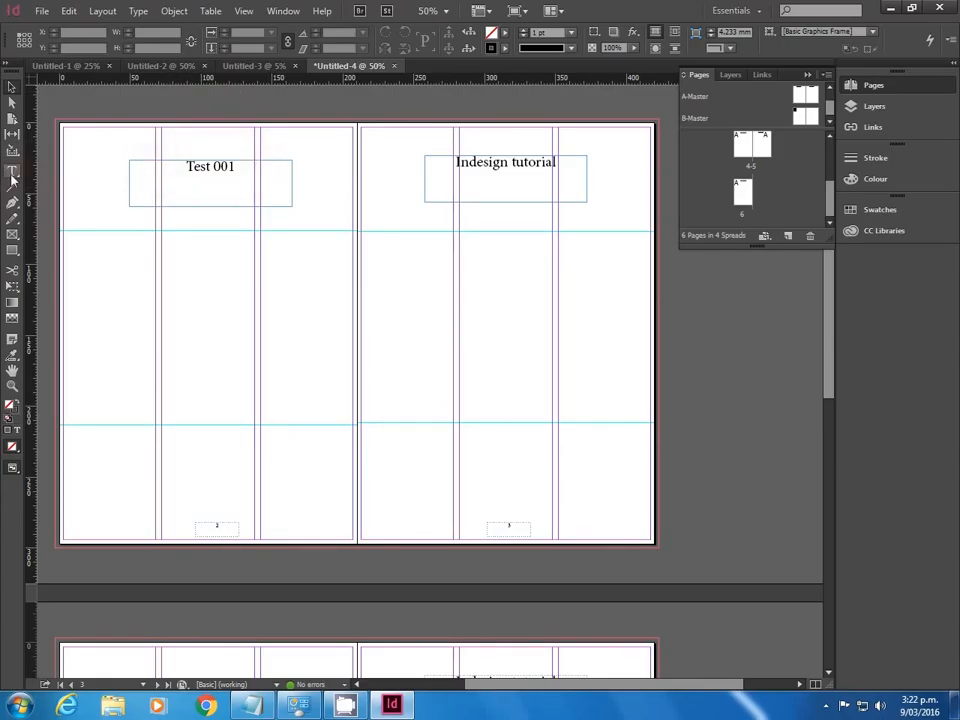
pyautogui.hotkey('ctrl', 'd')
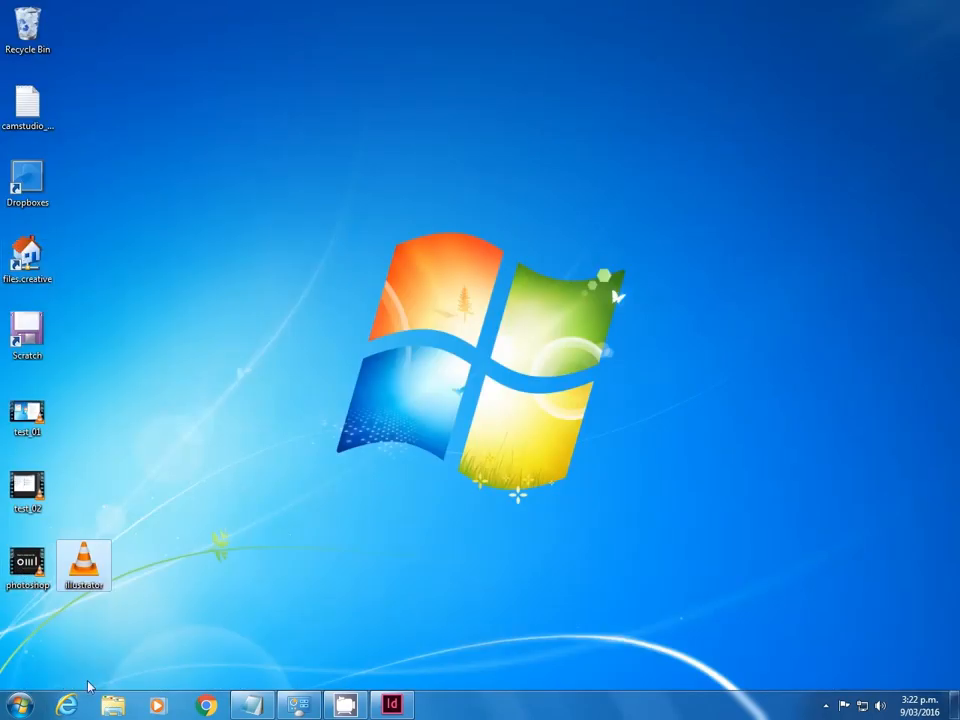
pyautogui.click(205, 705)
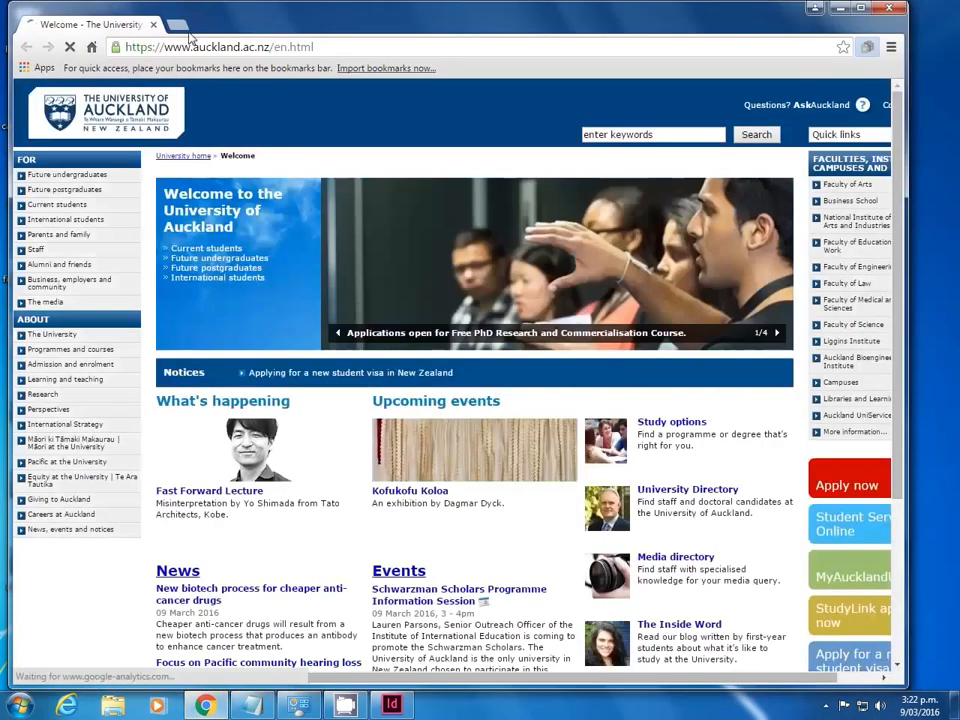
pyautogui.click(177, 24)
pyautogui.write("image'")
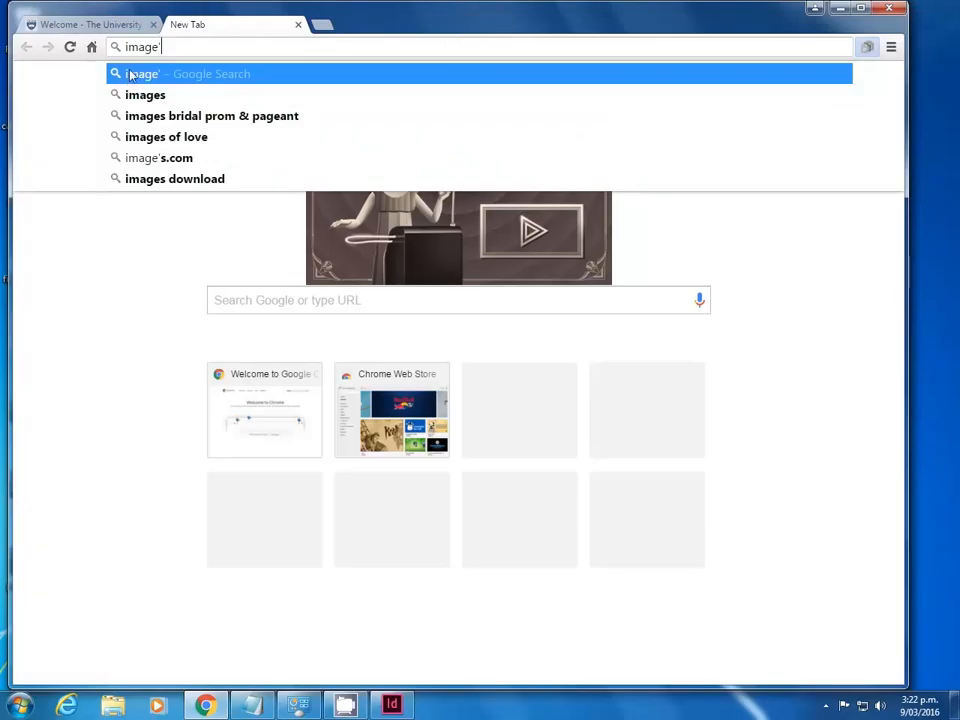
pyautogui.click(130, 76)
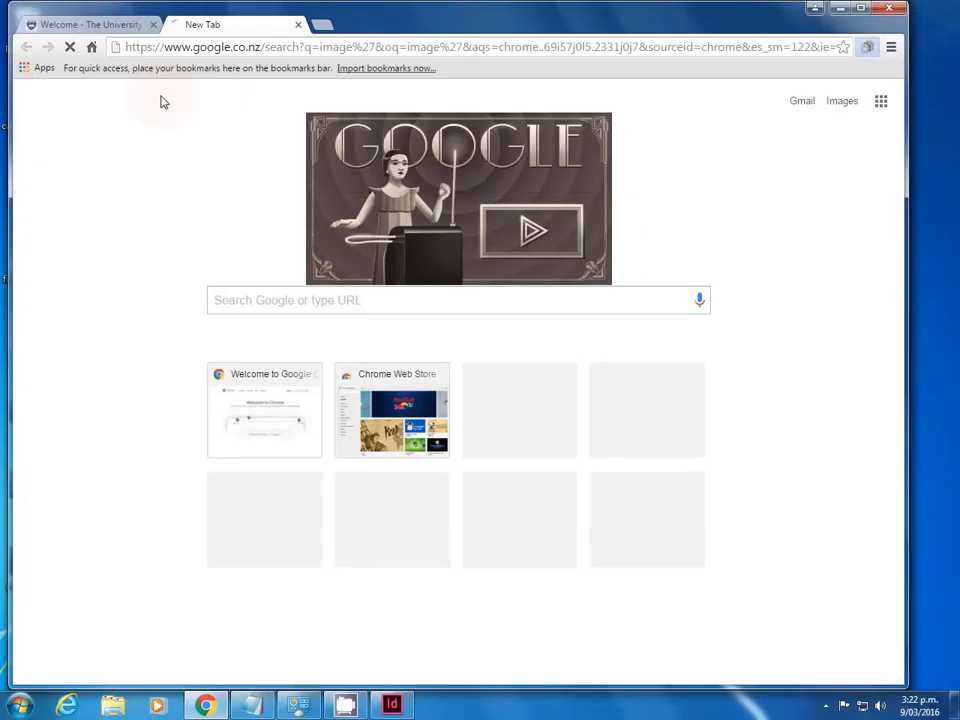
pyautogui.click(168, 145)
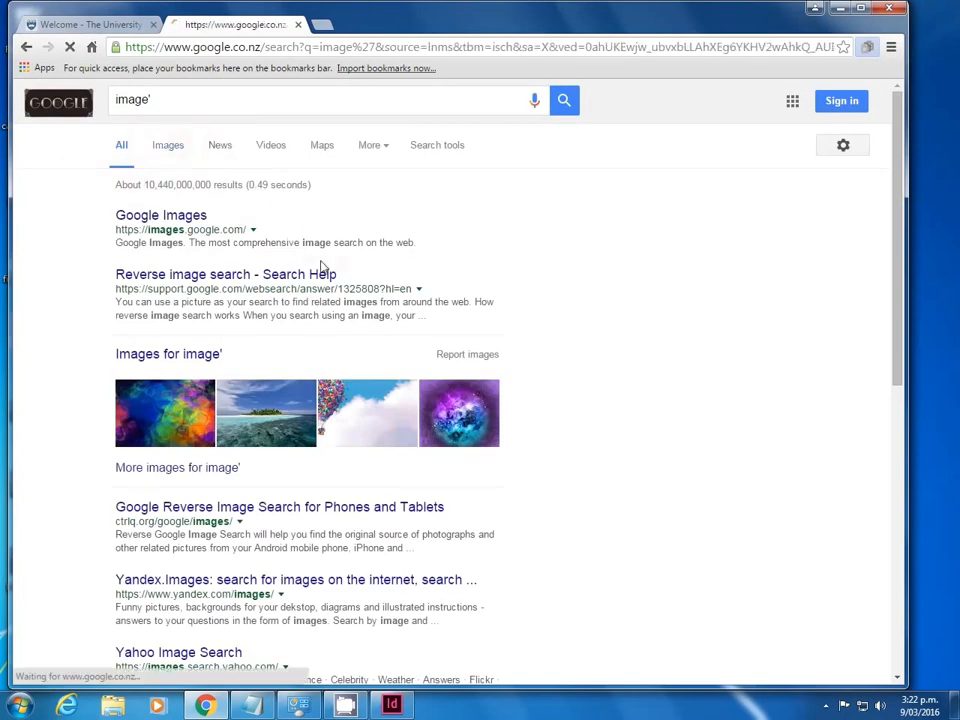
# - Bring an image from the search results into InDesign and place it across page 2's first column below the upper guide, about 65 by 43 mm
pyautogui.moveTo(107, 219); pyautogui.dragTo(140, 230)
pyautogui.moveTo(950, 708); pyautogui.dragTo(111, 242)
pyautogui.moveTo(164, 221); pyautogui.dragTo(498, 690)
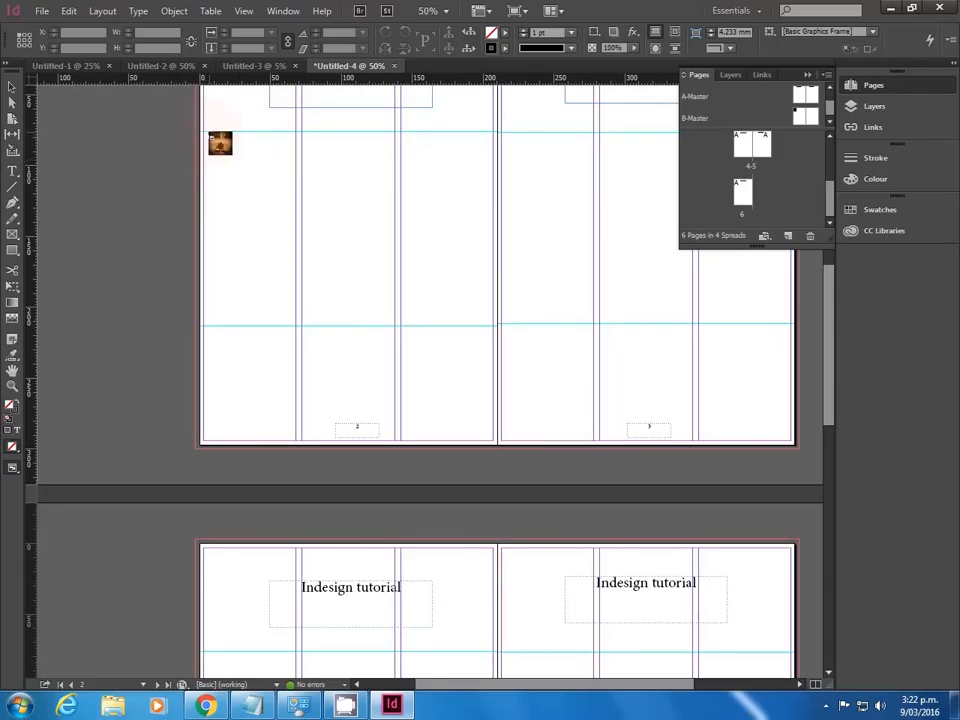
pyautogui.click(205, 131)
pyautogui.moveTo(251, 217); pyautogui.dragTo(298, 216)
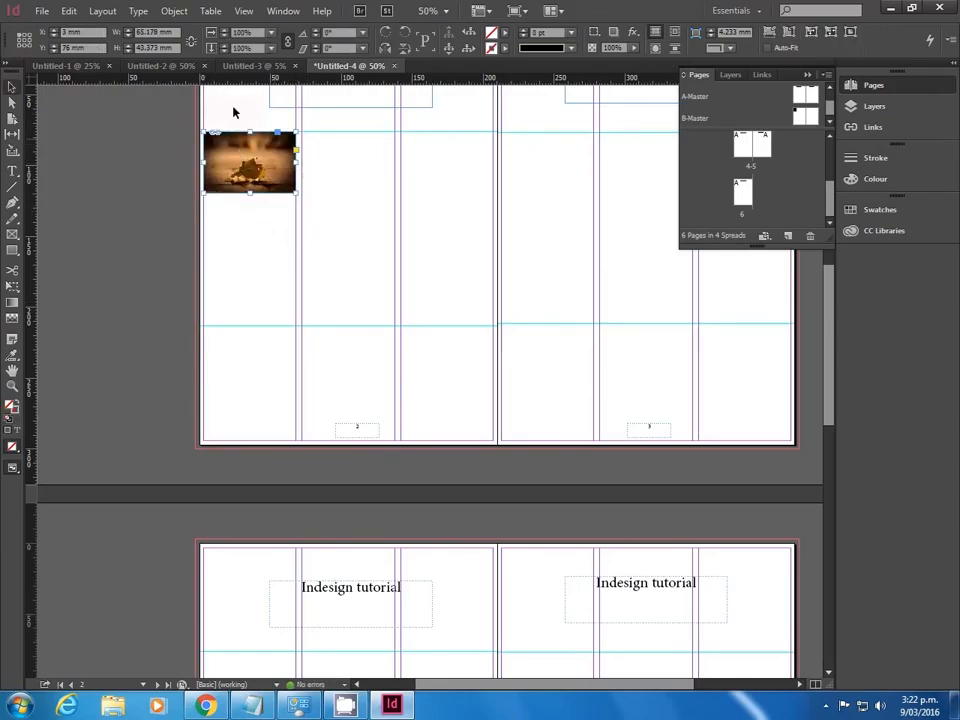
pyautogui.click(257, 237)
pyautogui.scroll(5, 446, 284)
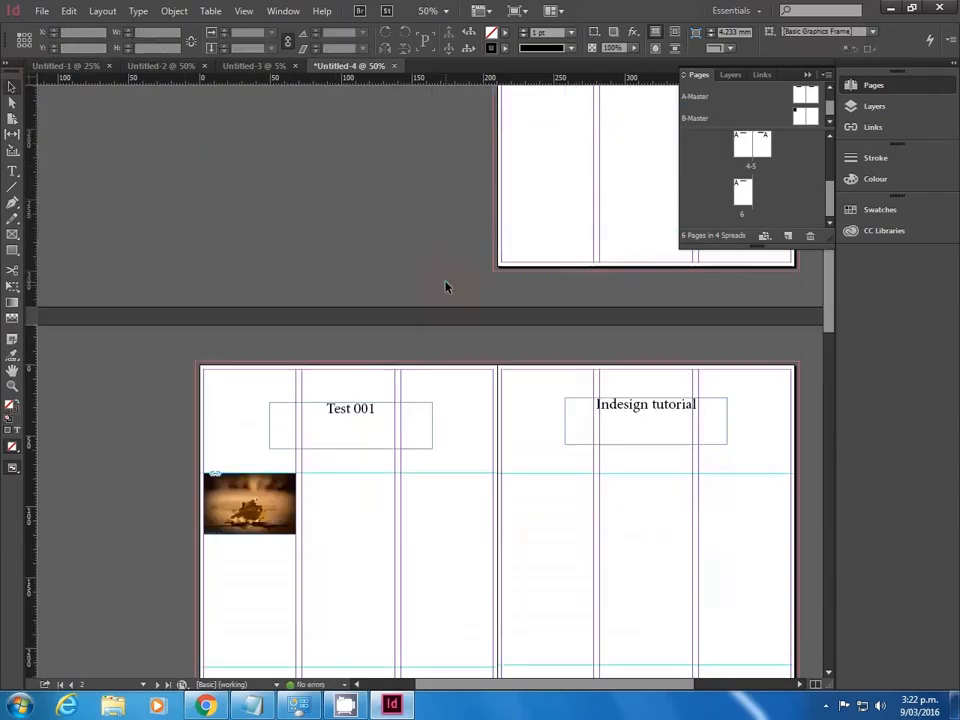
pyautogui.scroll(-3, 446, 282)
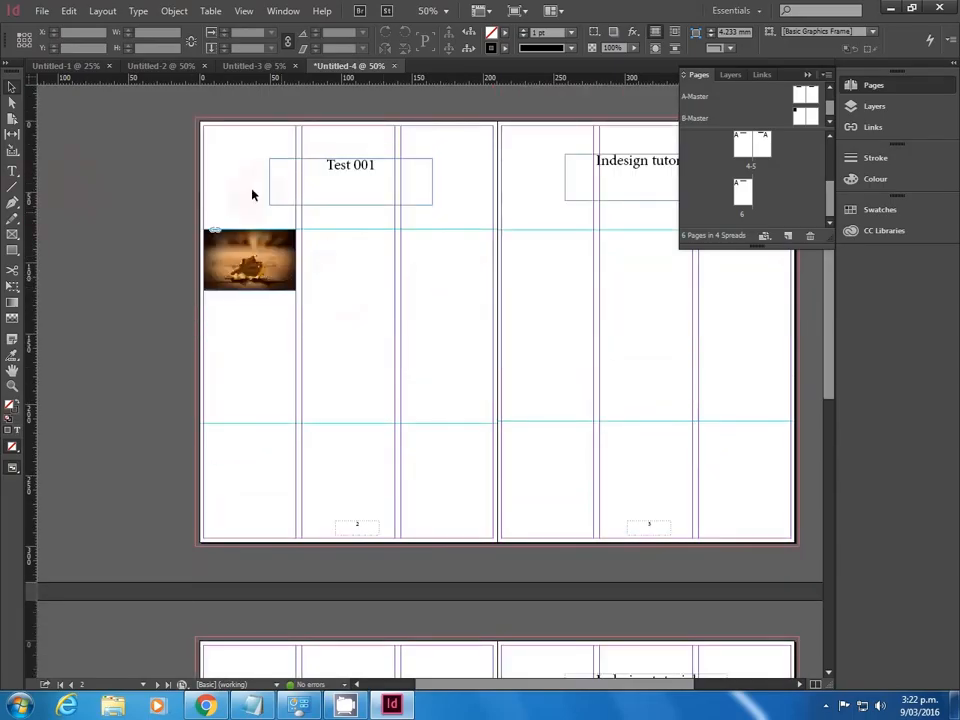
# - Draw an empty rectangular graphics frame about 86 by 49.5 mm across page 2's second and third columns, below the upper guide
pyautogui.click(250, 268)
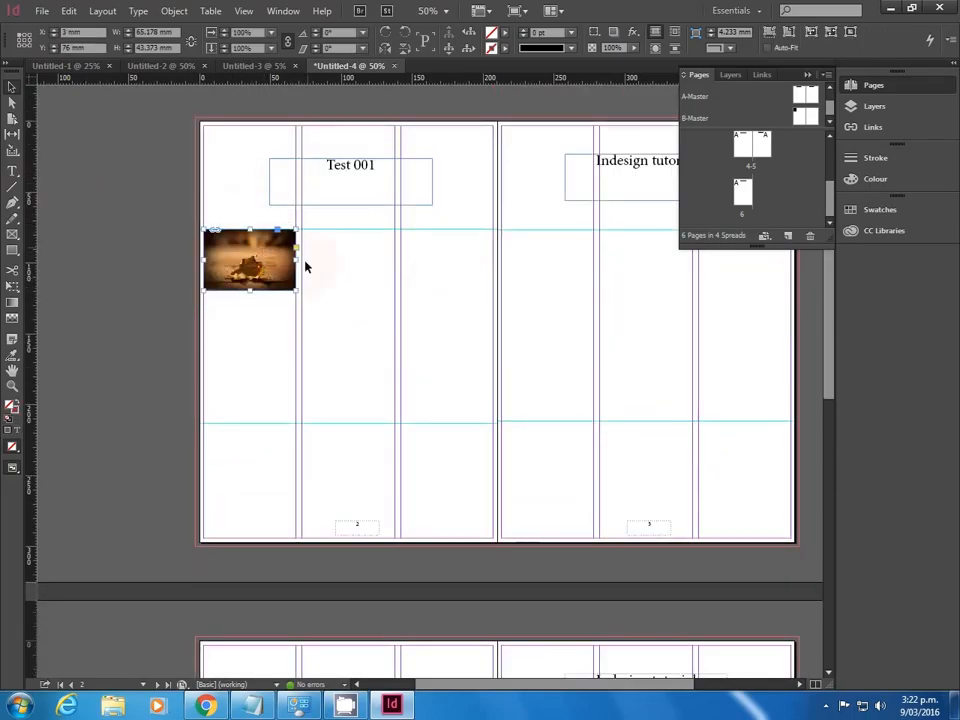
pyautogui.click(126, 298)
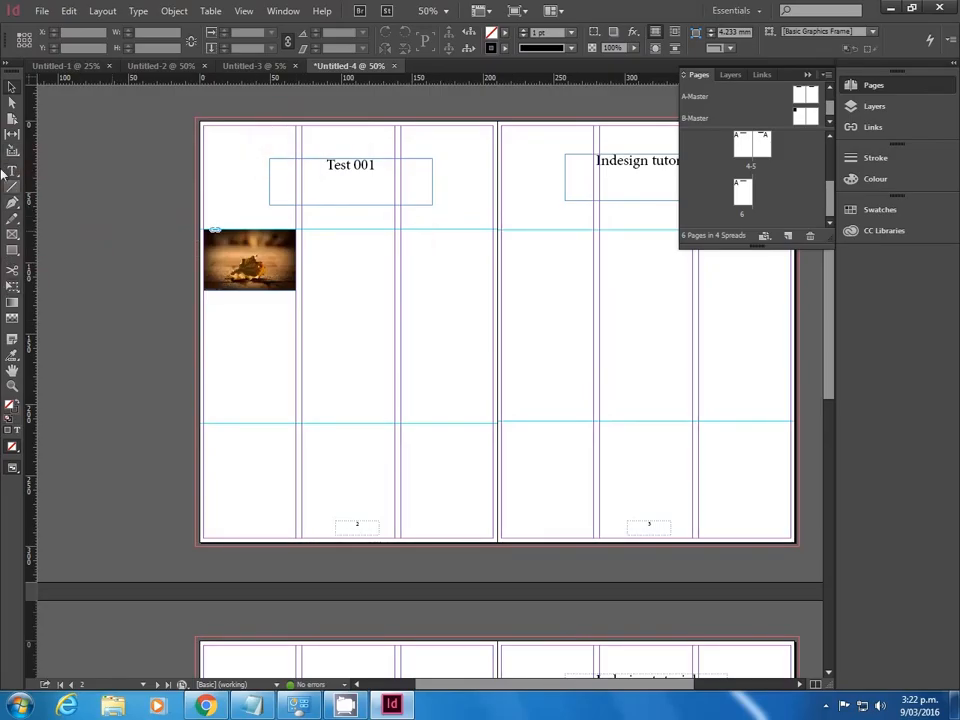
pyautogui.click(12, 236)
pyautogui.moveTo(335, 247); pyautogui.dragTo(458, 317)
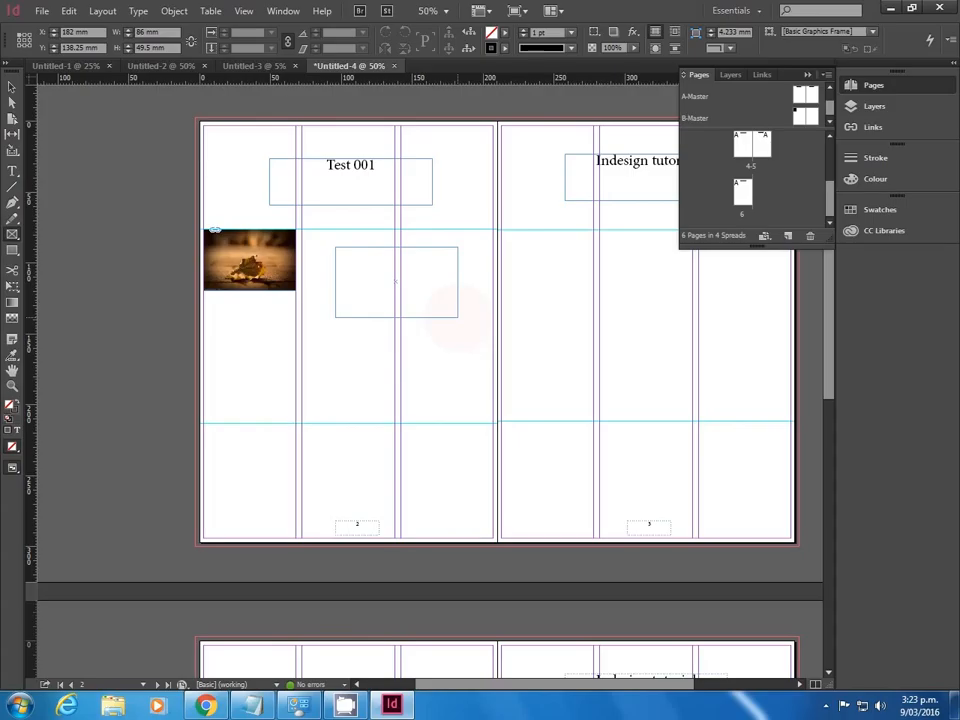
pyautogui.moveTo(458, 317); pyautogui.dragTo(458, 317)
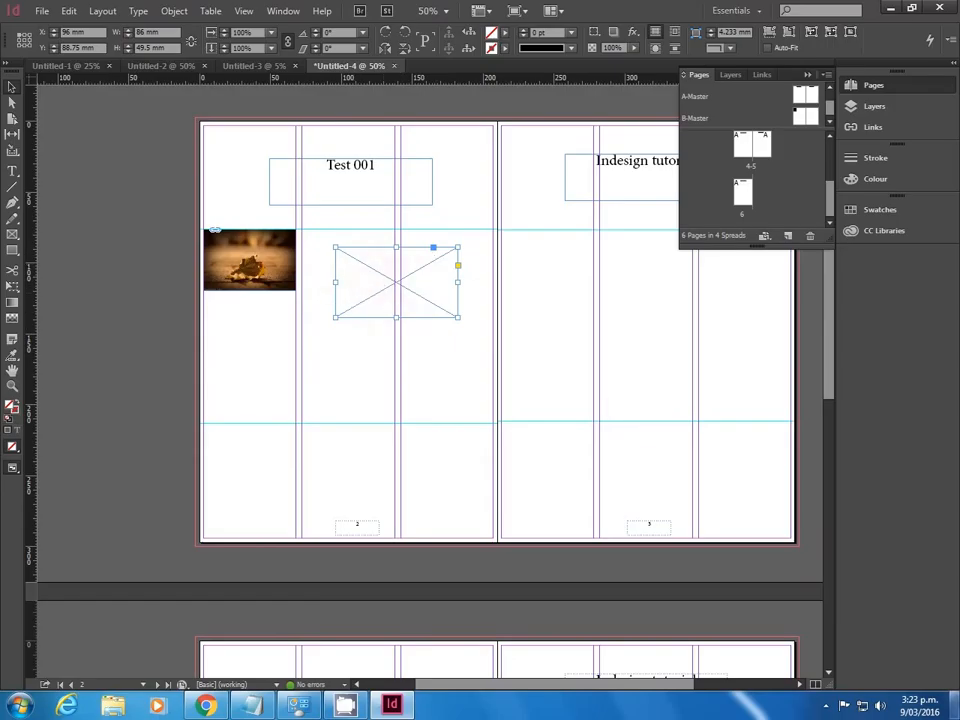
# - Place the leaf image from the desktop into the empty frame on page 2
pyautogui.click(953, 705)
pyautogui.moveTo(246, 410); pyautogui.dragTo(363, 290)
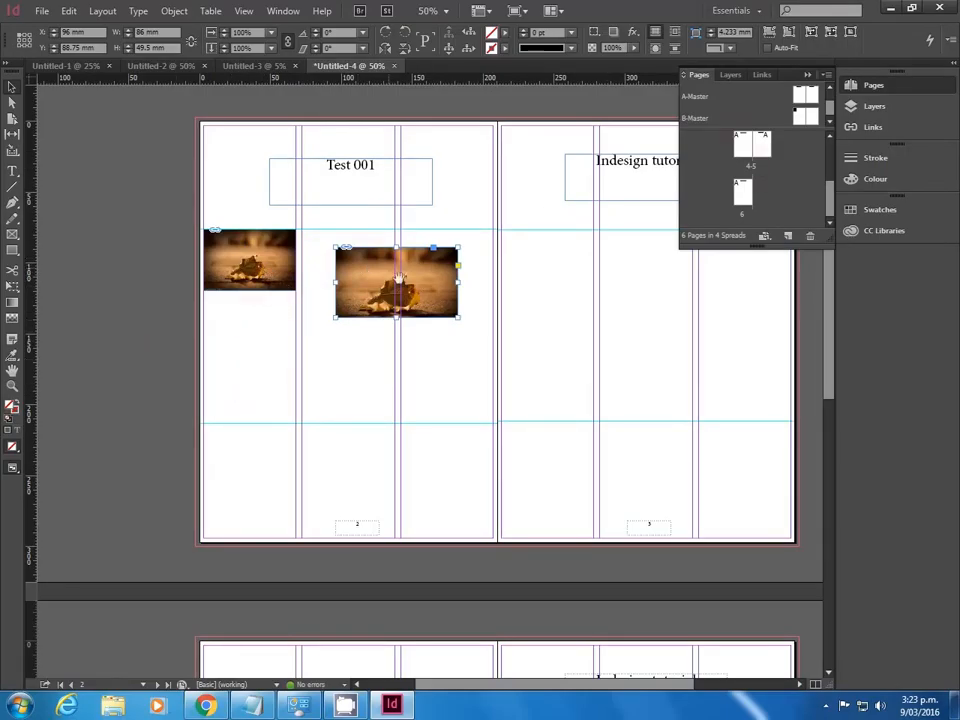
pyautogui.click(335, 365)
# - Enlarge the new image's frame down and to the left to about 138.5 by 82 mm without scaling its content
pyautogui.click(349, 270)
pyautogui.moveTo(333, 318); pyautogui.dragTo(260, 362)
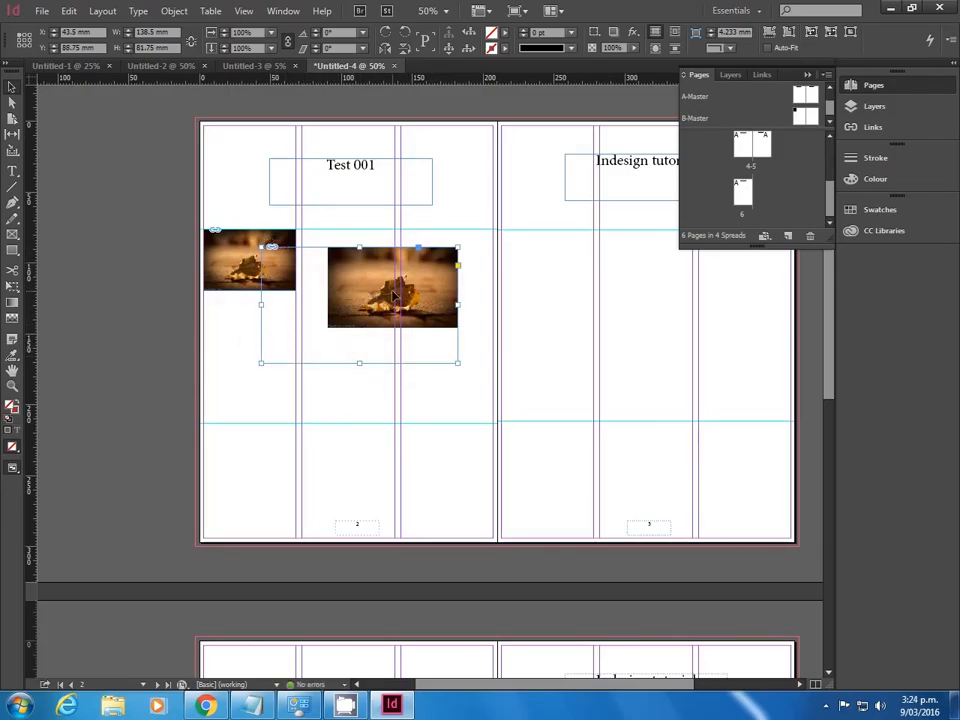
pyautogui.click(336, 458)
pyautogui.click(349, 325)
pyautogui.click(415, 342)
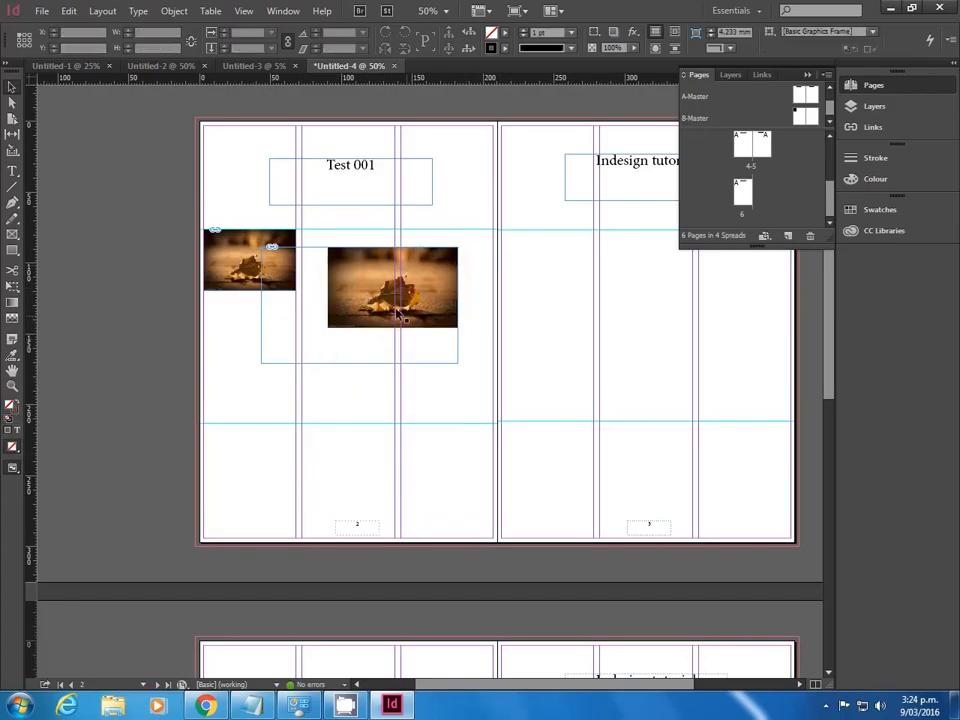
pyautogui.click(432, 287)
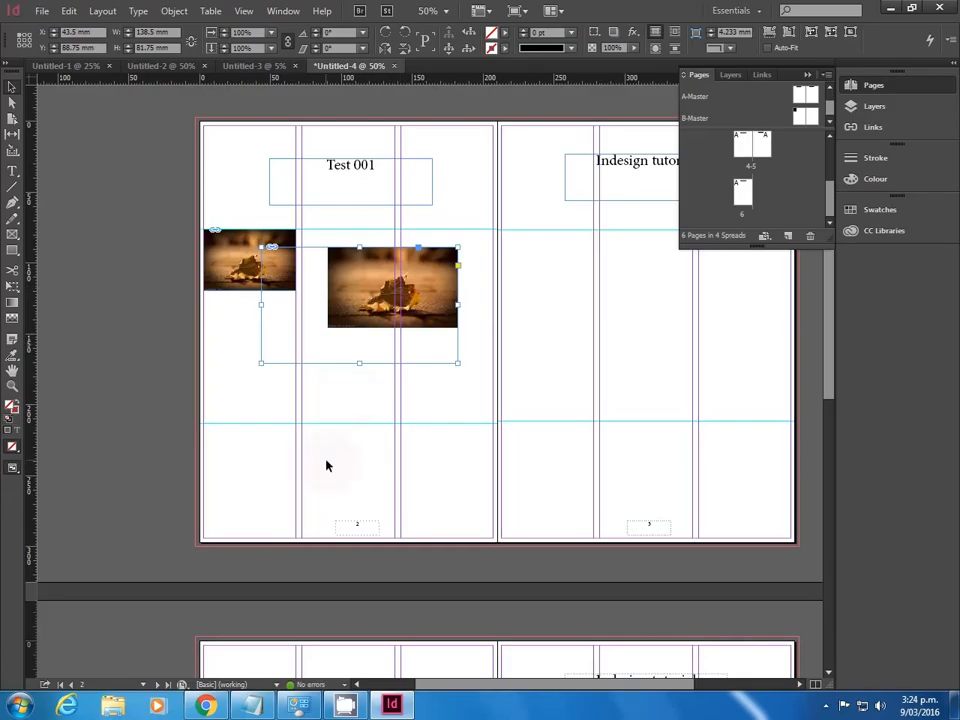
# - Scale the leaf image inside the enlarged frame to about 174 by 115.5 mm so it fills the frame
pyautogui.click(327, 347)
pyautogui.click(399, 291)
pyautogui.click(362, 306)
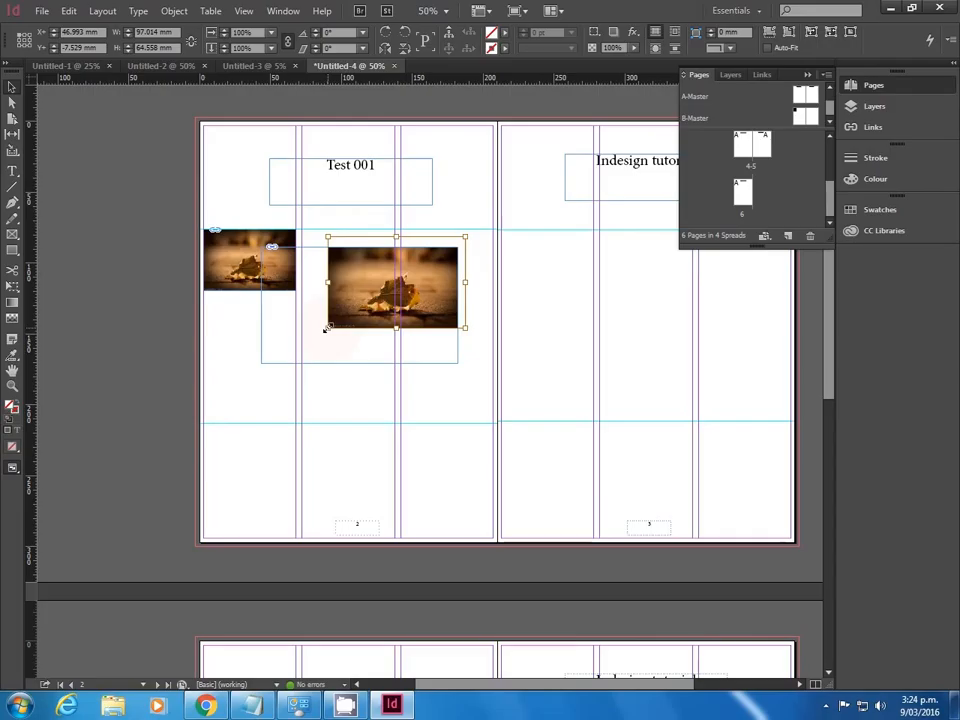
pyautogui.moveTo(326, 329); pyautogui.dragTo(218, 400)
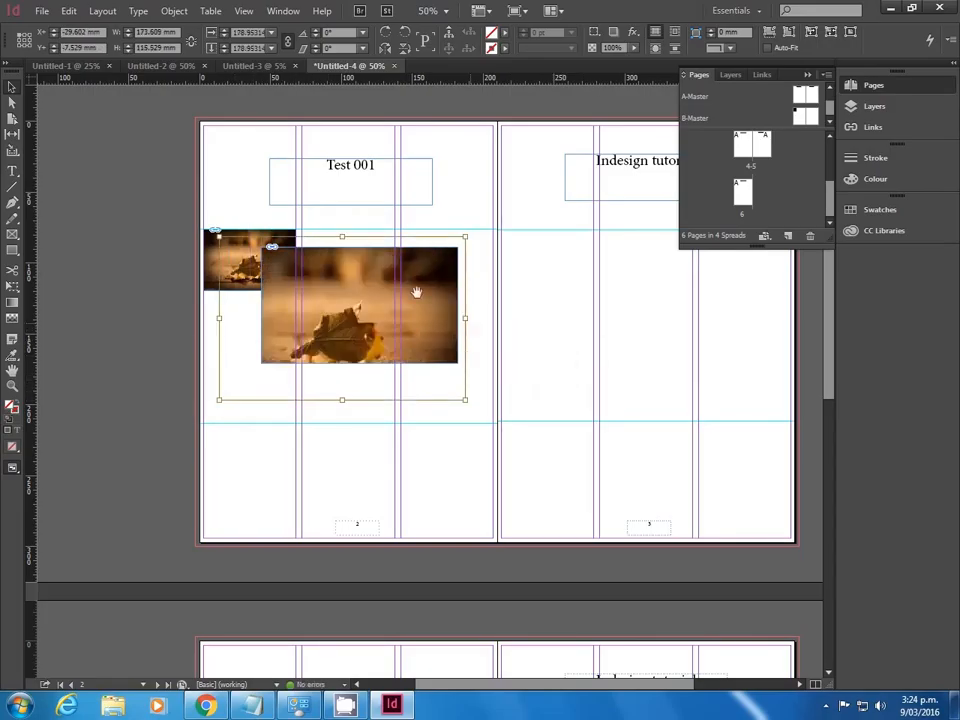
pyautogui.click(389, 387)
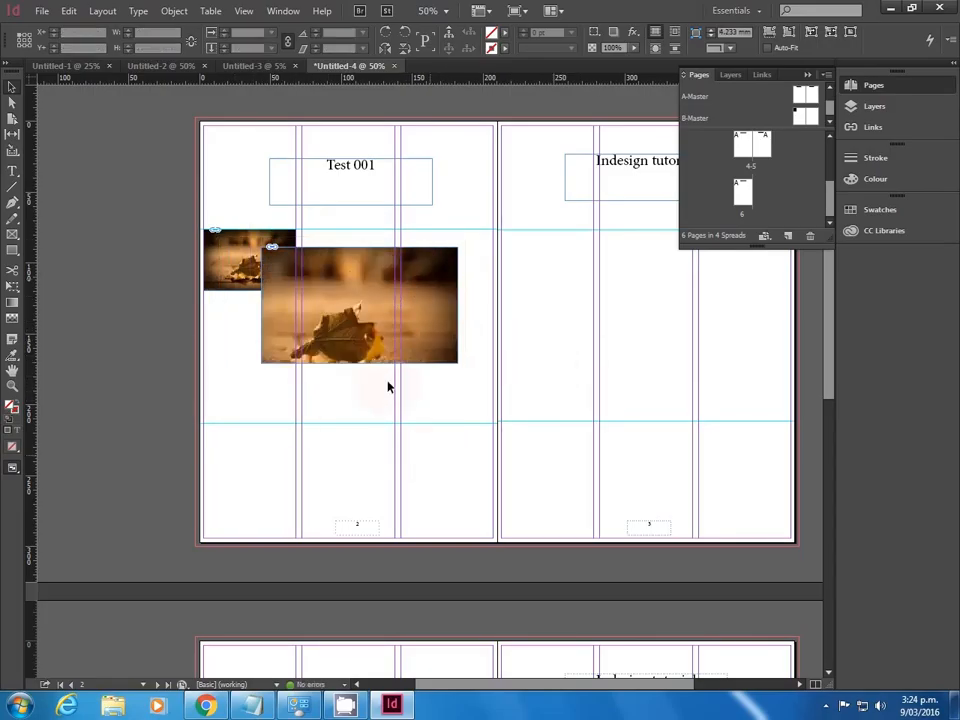
# - Extend the large frame's left edge to page 2's left margin, about 179 mm wide, and shift the image inside it left
pyautogui.click(345, 332)
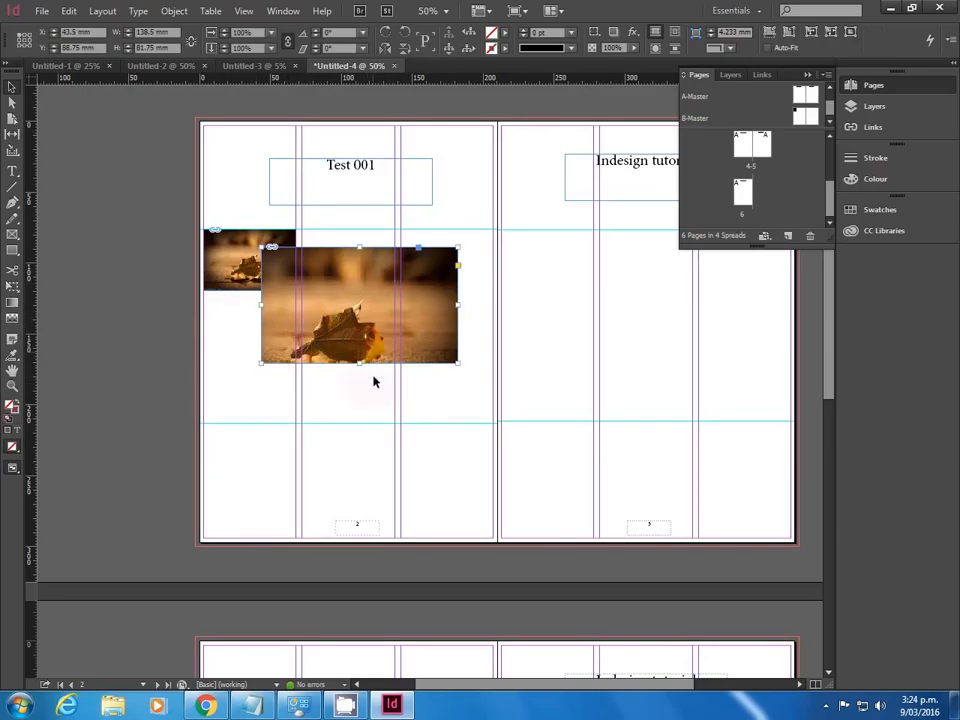
pyautogui.click(334, 427)
pyautogui.click(356, 306)
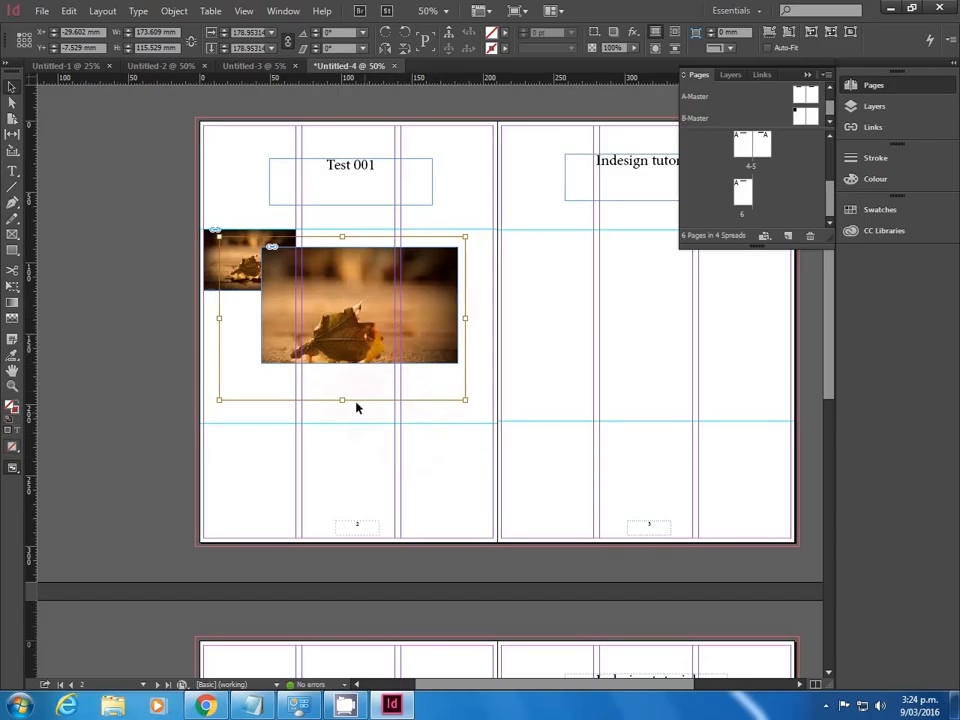
pyautogui.doubleClick(219, 318)
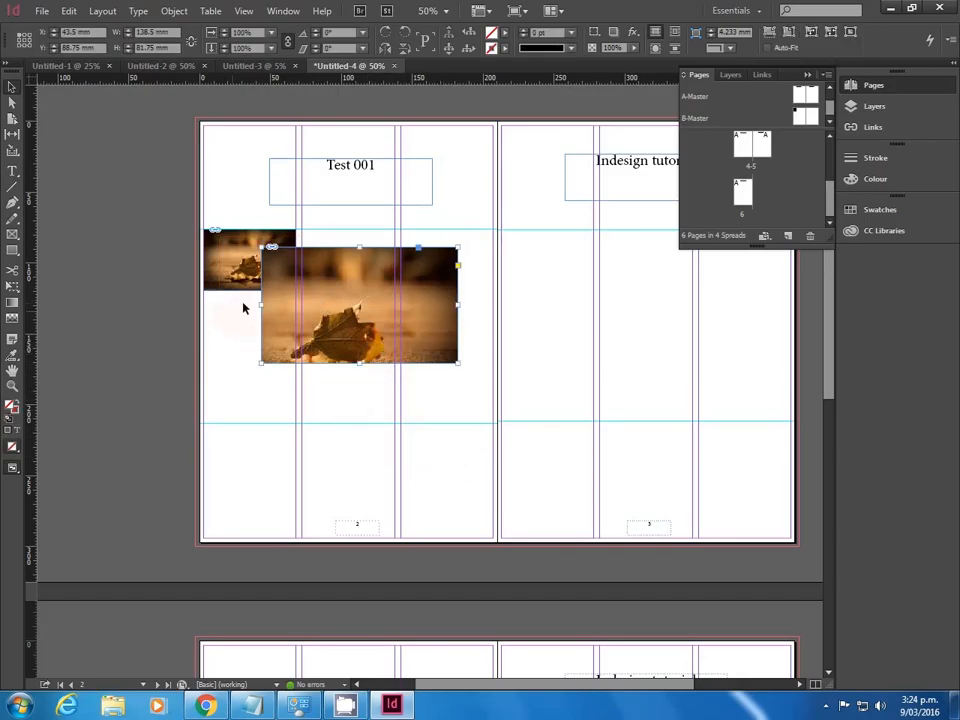
pyautogui.moveTo(260, 302); pyautogui.dragTo(204, 304)
pyautogui.moveTo(341, 317); pyautogui.dragTo(250, 332)
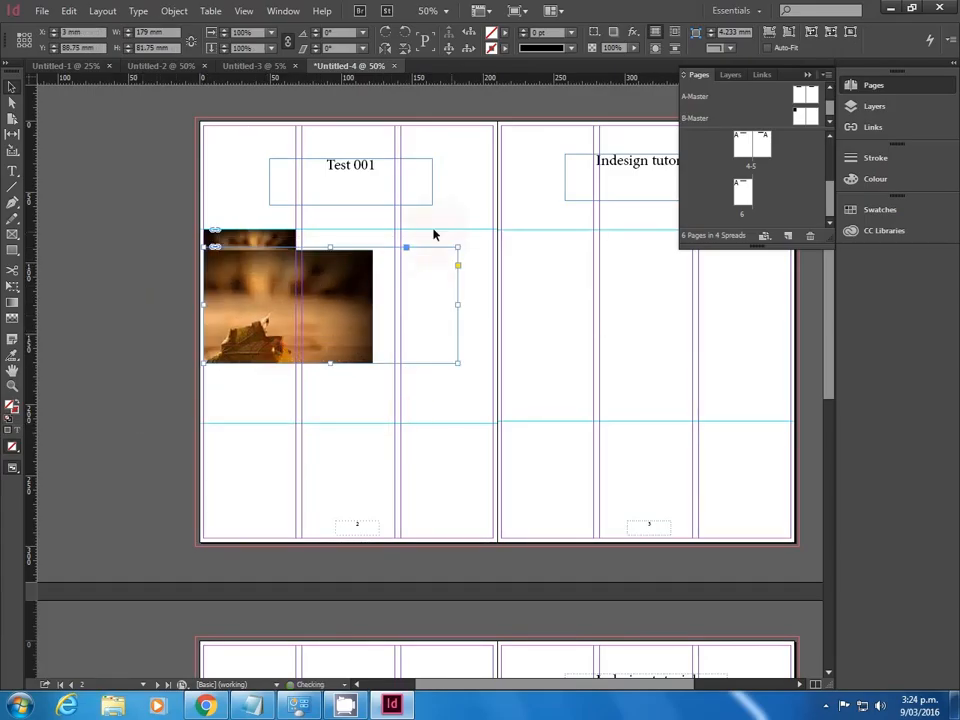
pyautogui.click(384, 510)
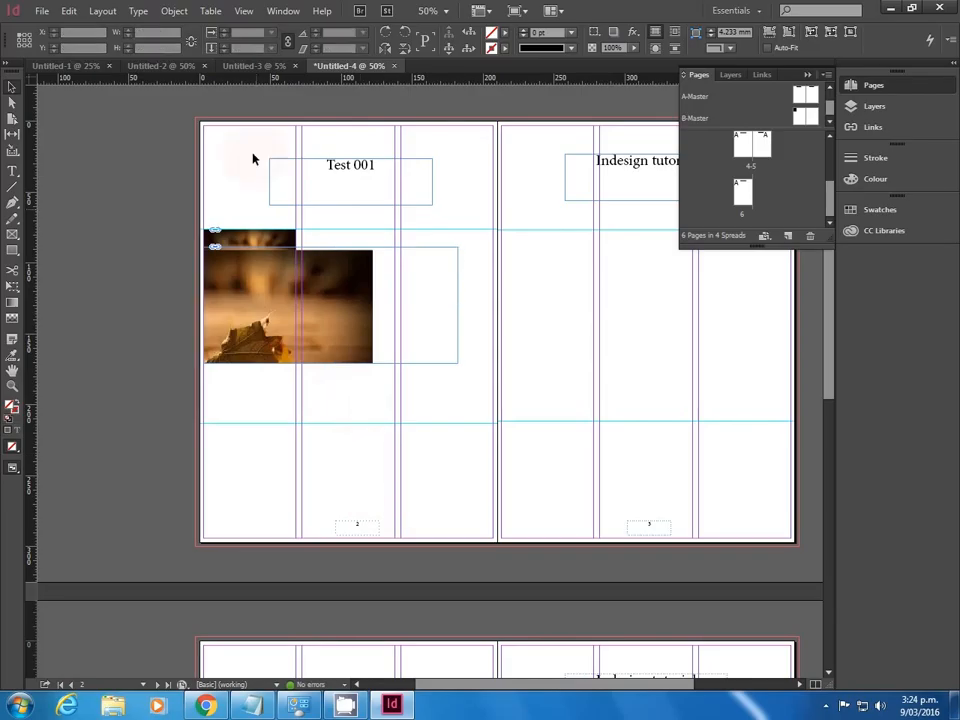
# - Shift the image slightly right and down within its frame and move the large frame directly below the small image
pyautogui.moveTo(330, 302)
pyautogui.mouseDown()
pyautogui.moveTo(322, 332)
pyautogui.moveTo(346, 311)
pyautogui.mouseUp()
pyautogui.click(422, 284)
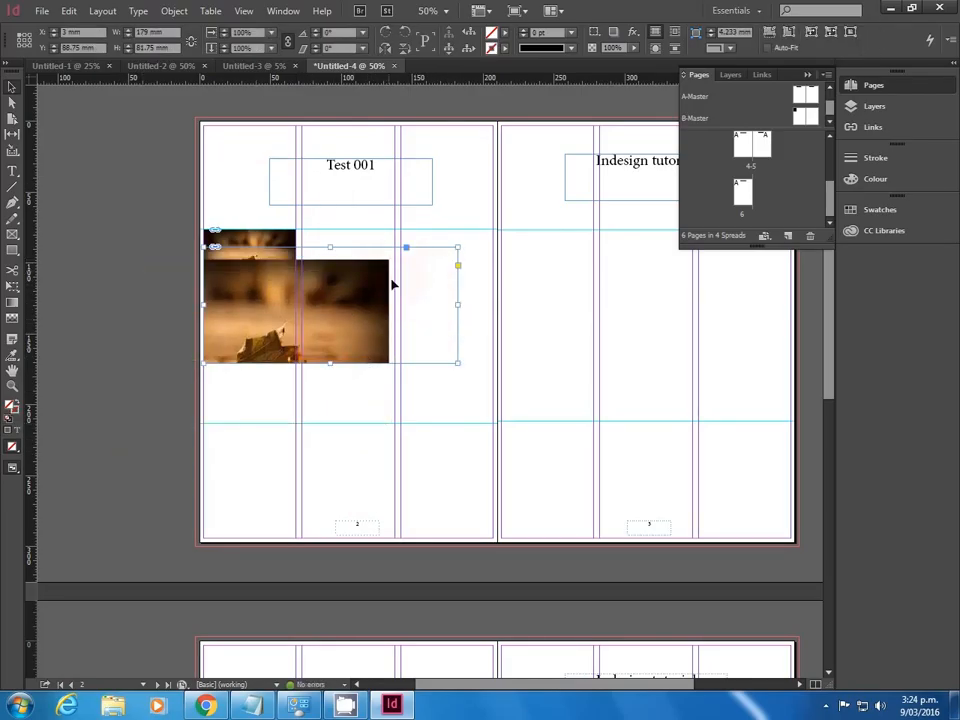
pyautogui.moveTo(358, 314); pyautogui.dragTo(312, 358)
pyautogui.click(468, 320)
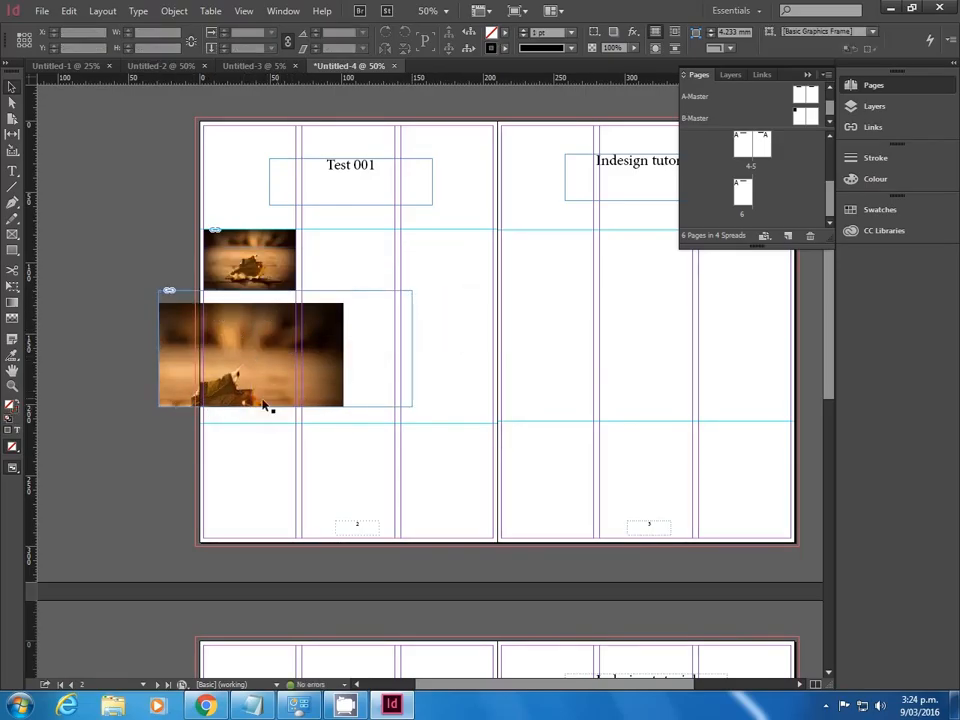
# - Crop the large frame to page 2's first column width and lower its top edge, leaving a height of about 64 mm
pyautogui.click(230, 365)
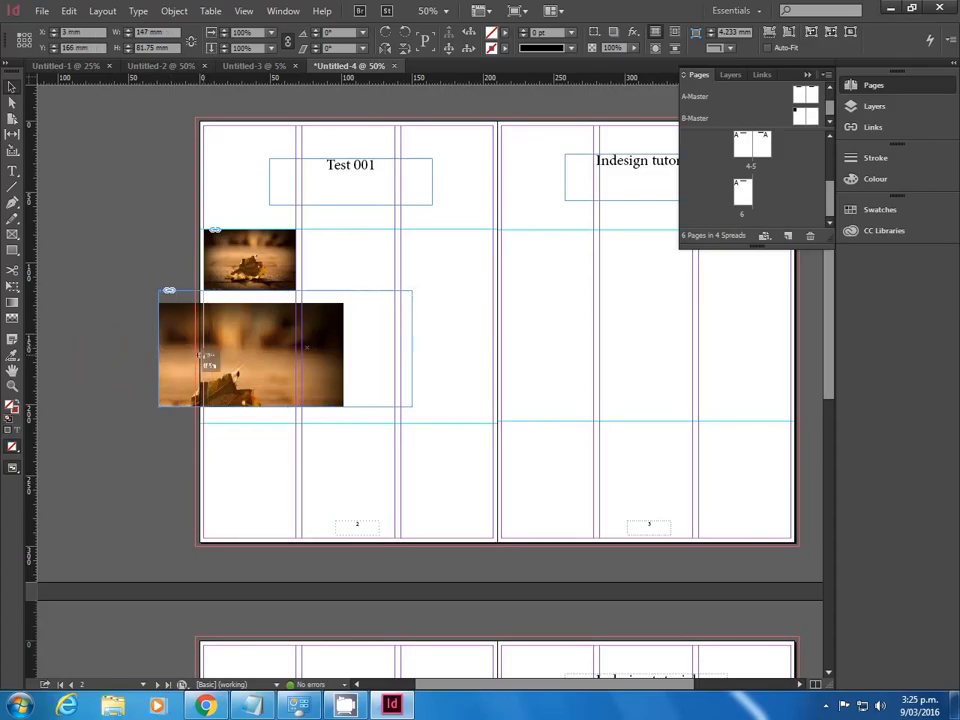
pyautogui.moveTo(157, 347); pyautogui.dragTo(203, 347)
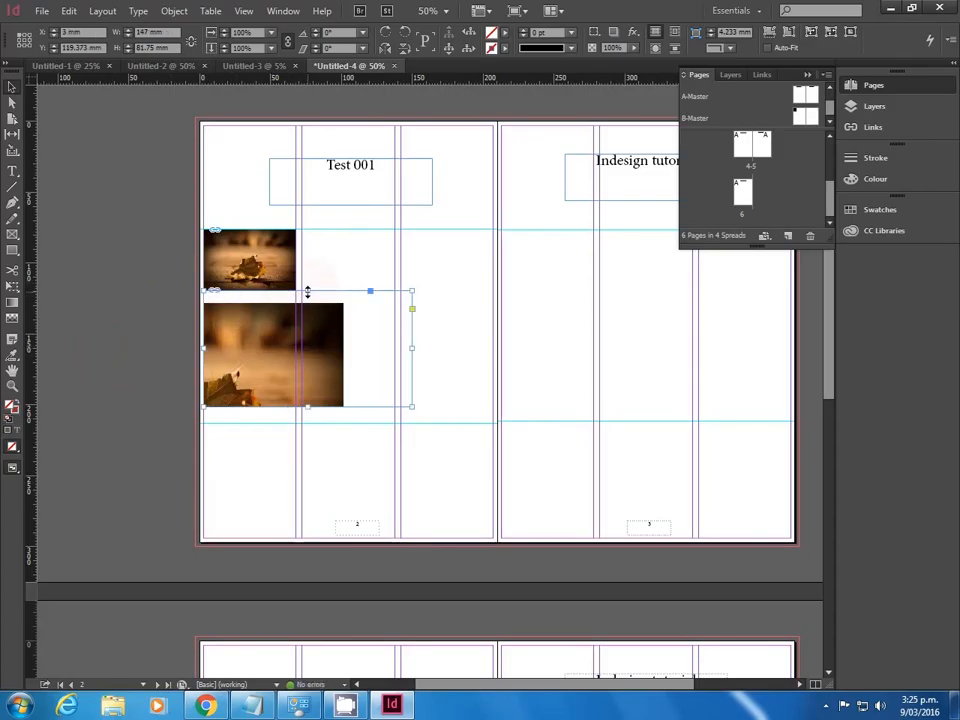
pyautogui.moveTo(307, 291); pyautogui.dragTo(307, 316)
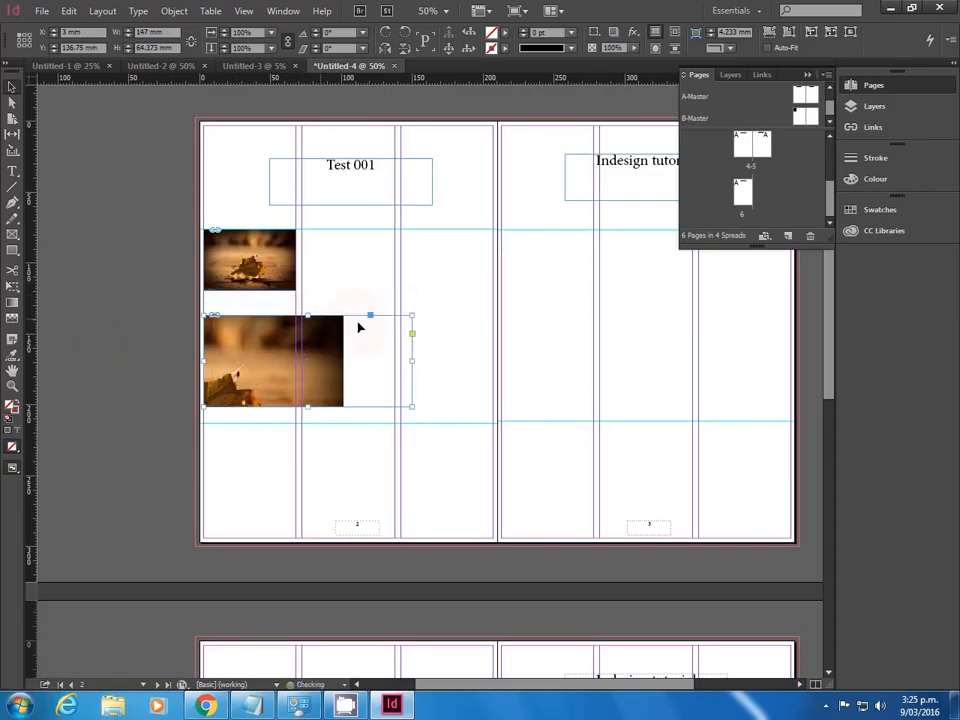
pyautogui.moveTo(412, 360); pyautogui.dragTo(296, 362)
pyautogui.click(341, 461)
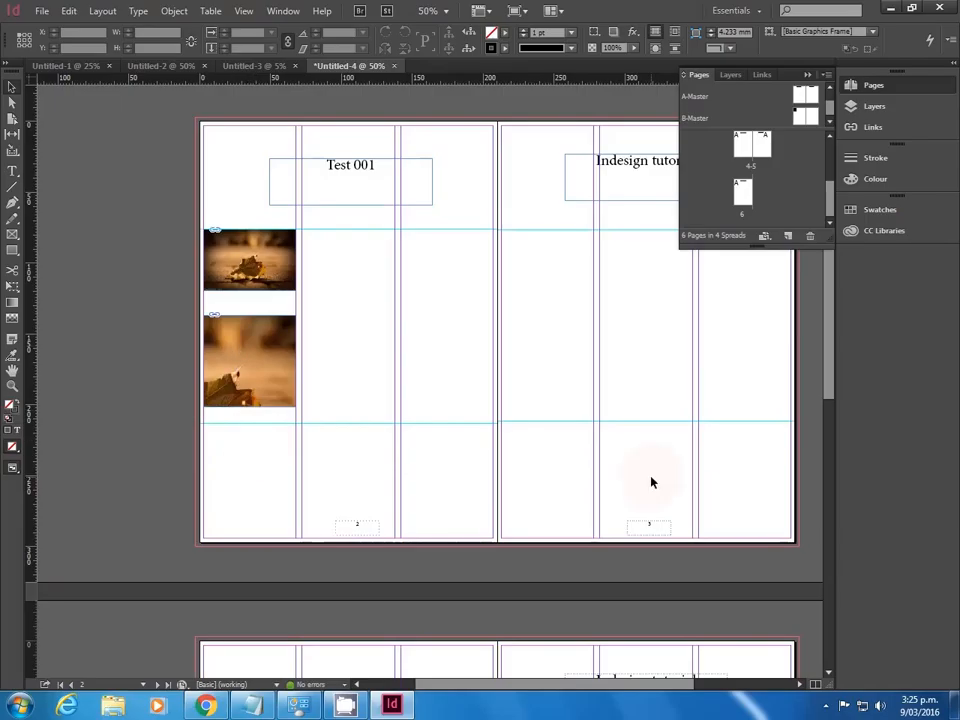
# - Load the imgres image from the Desktop with the Place command, then discard it without placing it
pyautogui.click(43, 12)
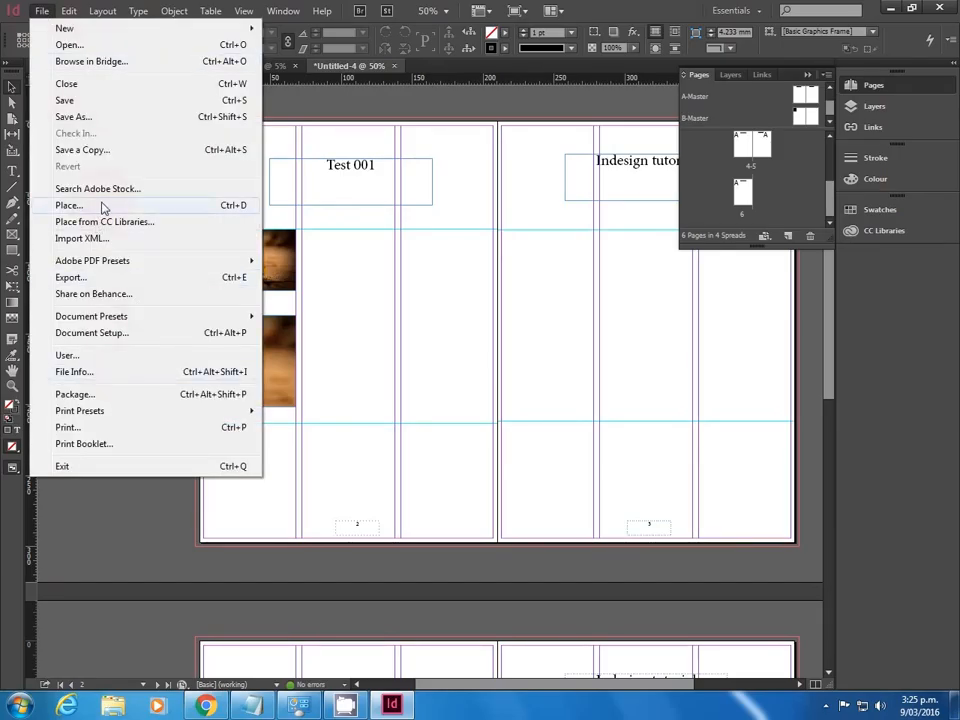
pyautogui.click(187, 208)
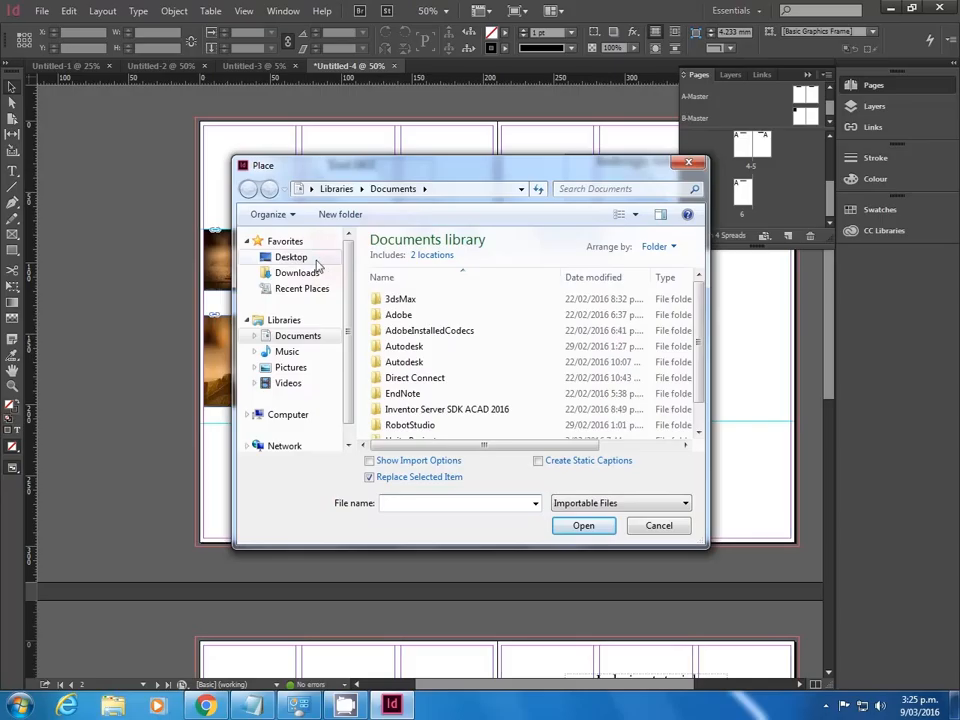
pyautogui.click(300, 258)
pyautogui.scroll(-1, 607, 338)
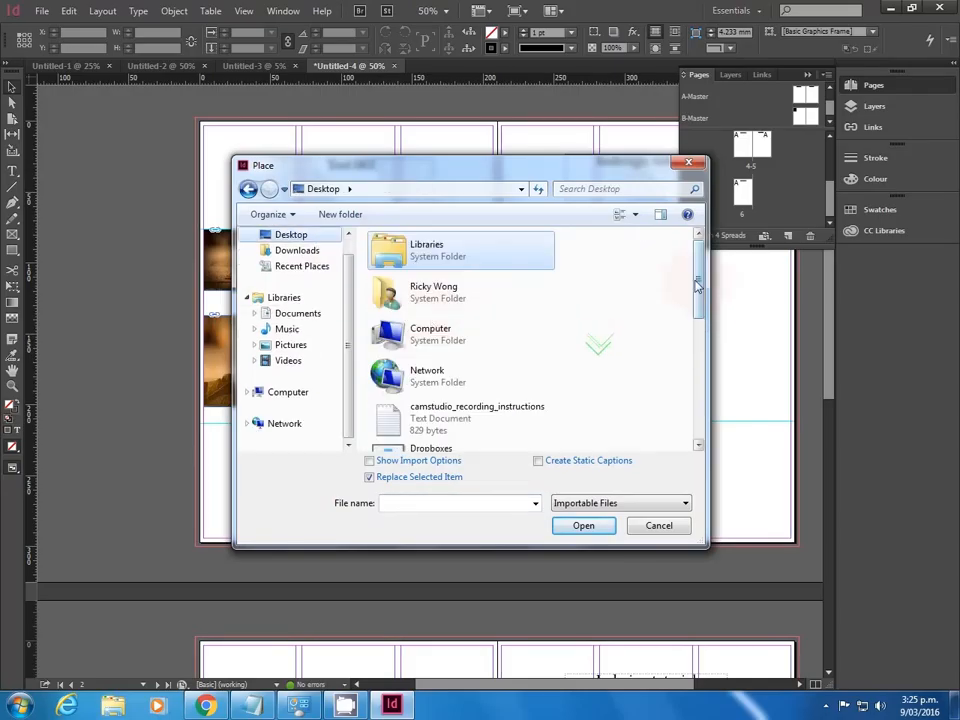
pyautogui.moveTo(704, 284); pyautogui.dragTo(713, 417)
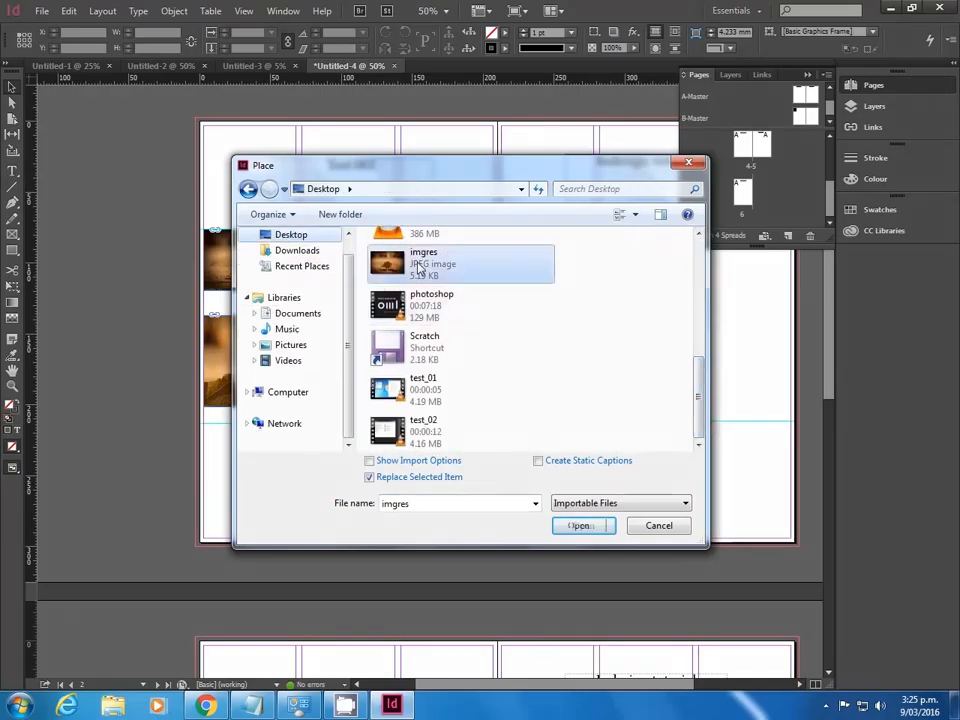
pyautogui.doubleClick(422, 261)
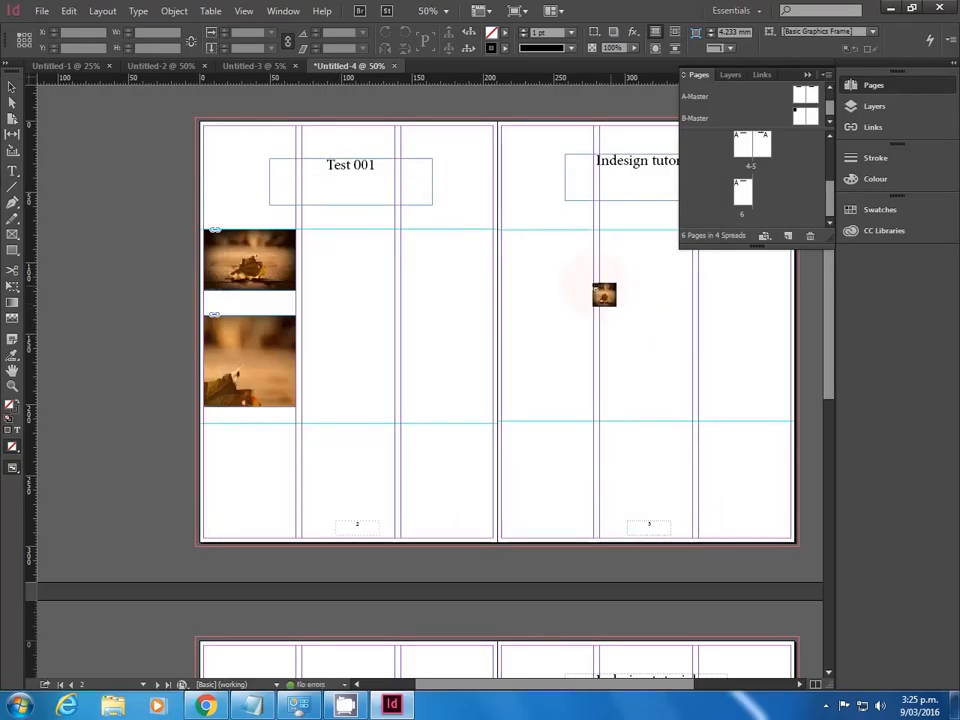
pyautogui.click(13, 88)
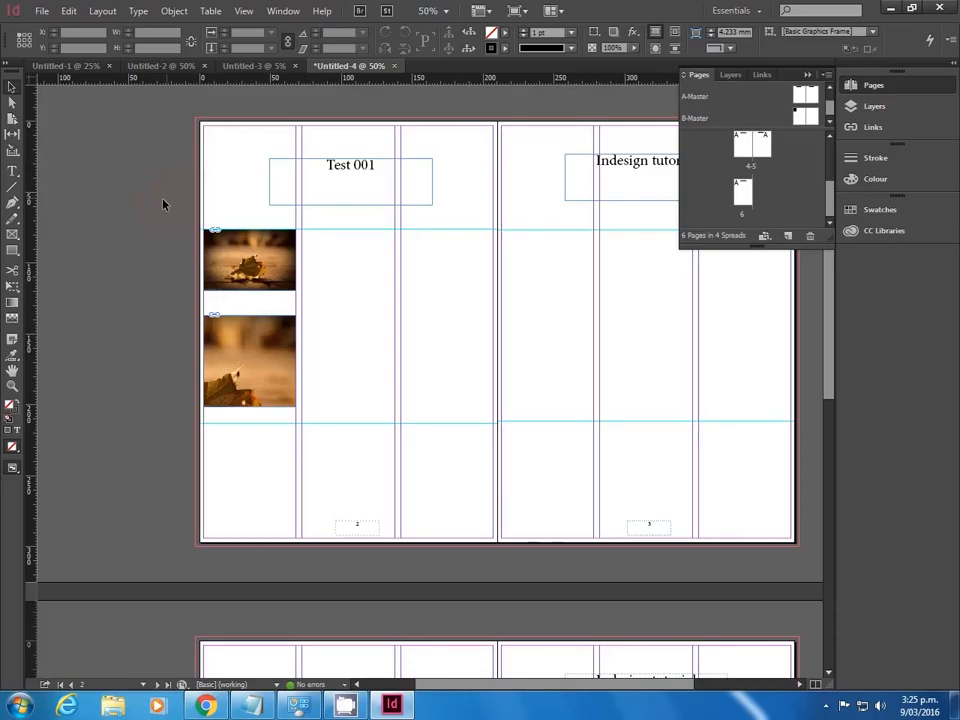
# - Examine how the full content of page 2's lower image extends beyond its cropped frame
pyautogui.click(265, 345)
pyautogui.click(255, 366)
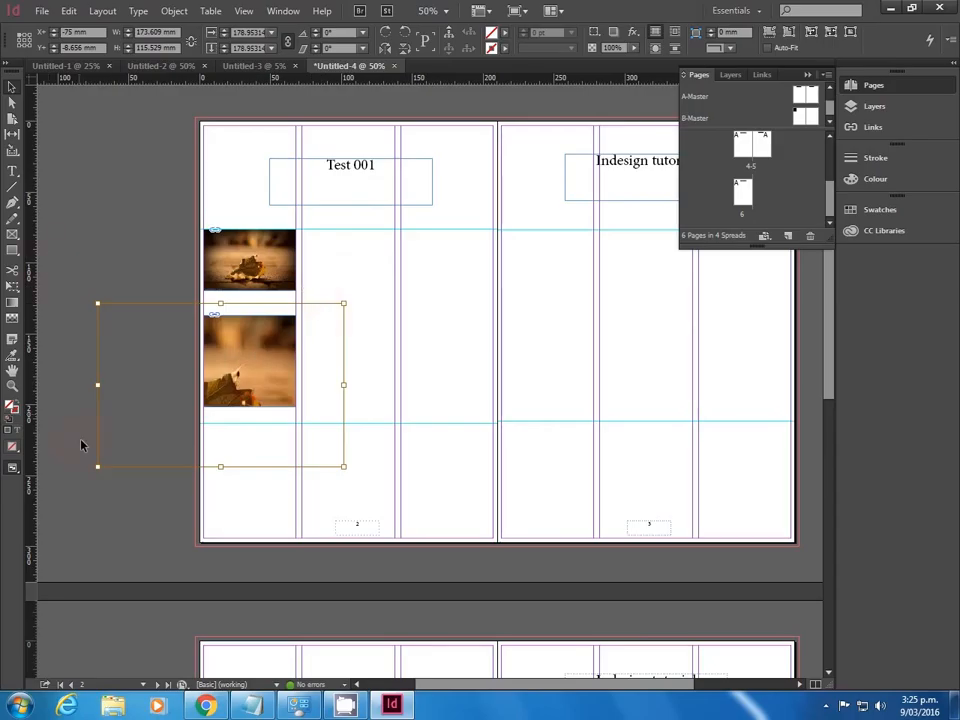
pyautogui.click(355, 298)
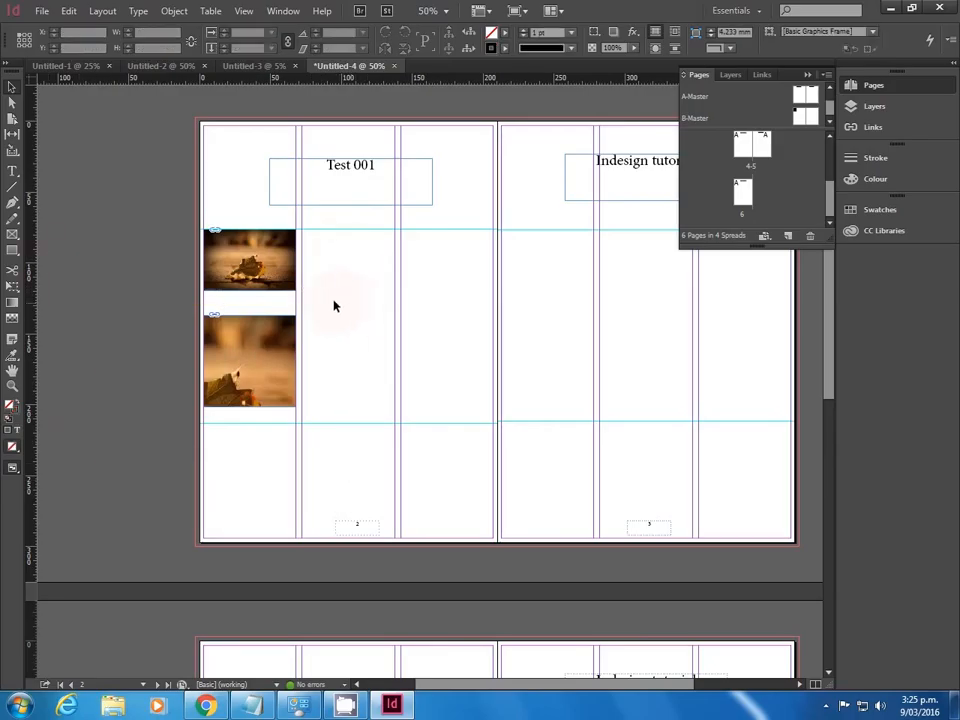
pyautogui.click(240, 362)
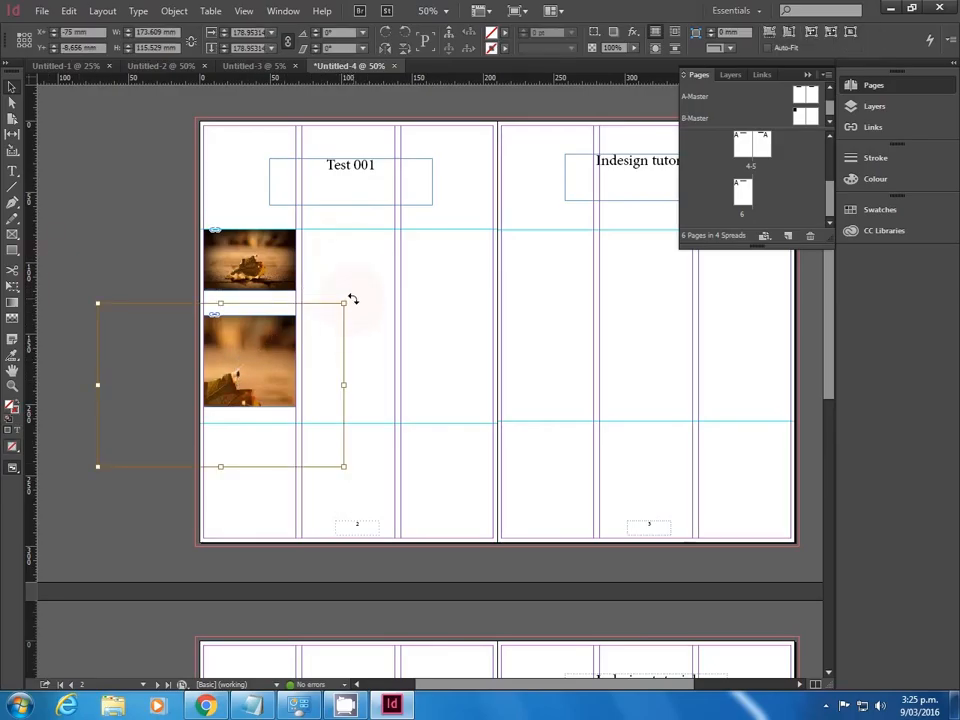
pyautogui.moveTo(351, 301); pyautogui.dragTo(356, 333)
pyautogui.click(443, 318)
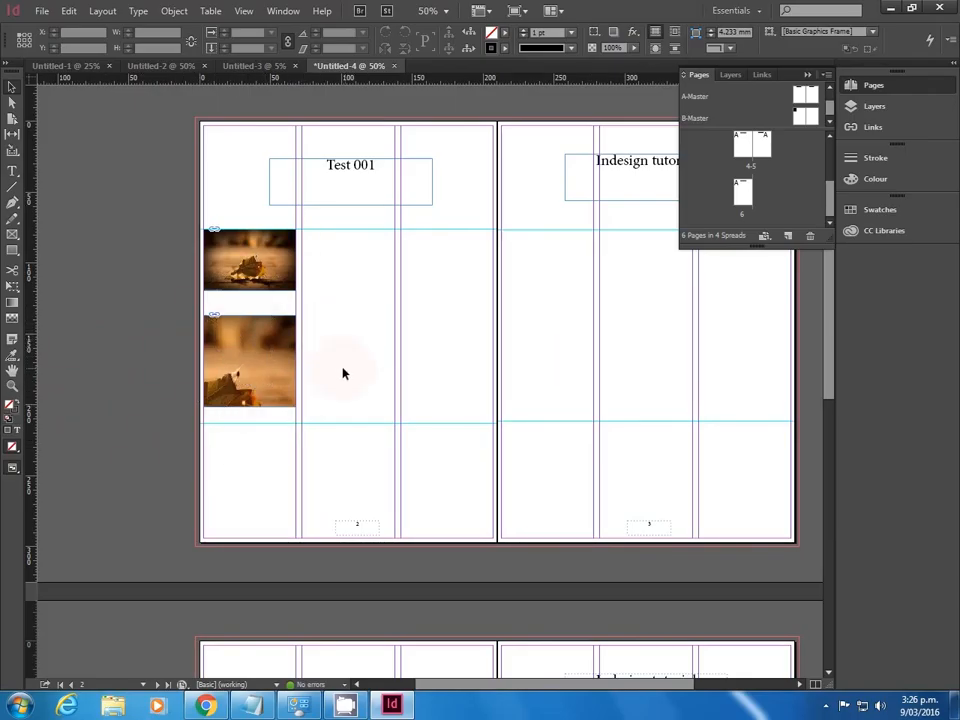
# - Fit the content of page 2's lower image to its frame
pyautogui.click(246, 362)
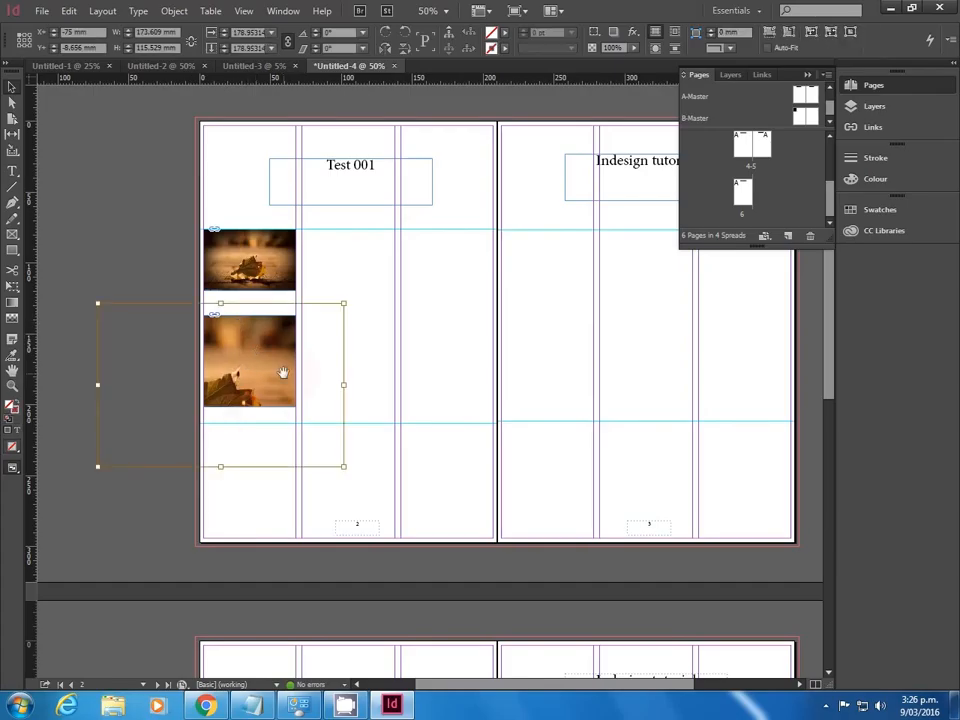
pyautogui.rightClick(249, 362)
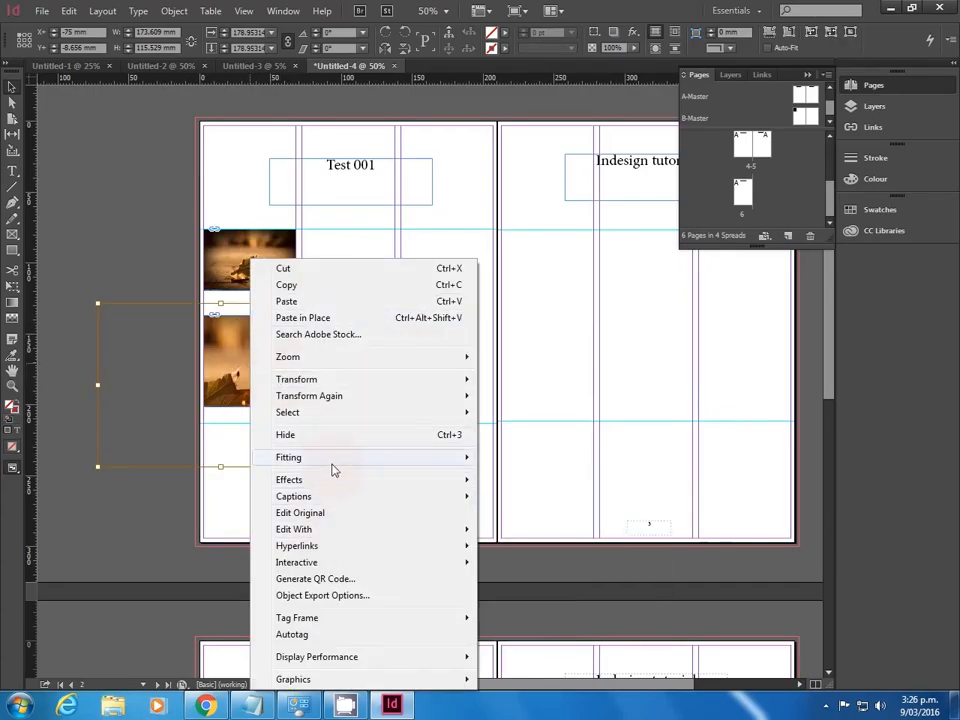
pyautogui.moveTo(339, 457)
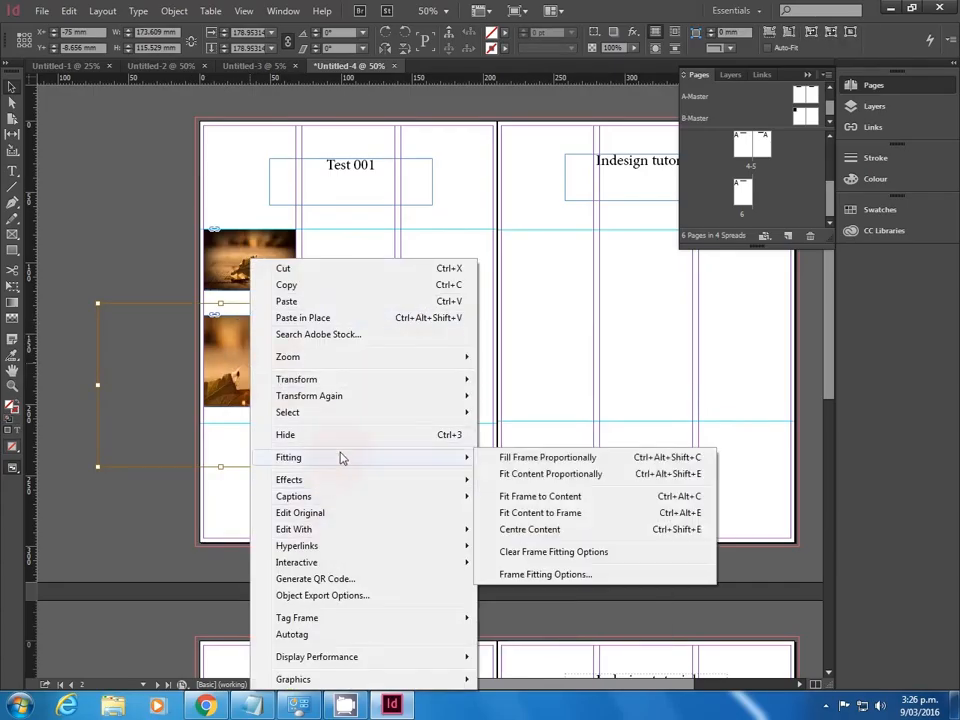
pyautogui.click(540, 519)
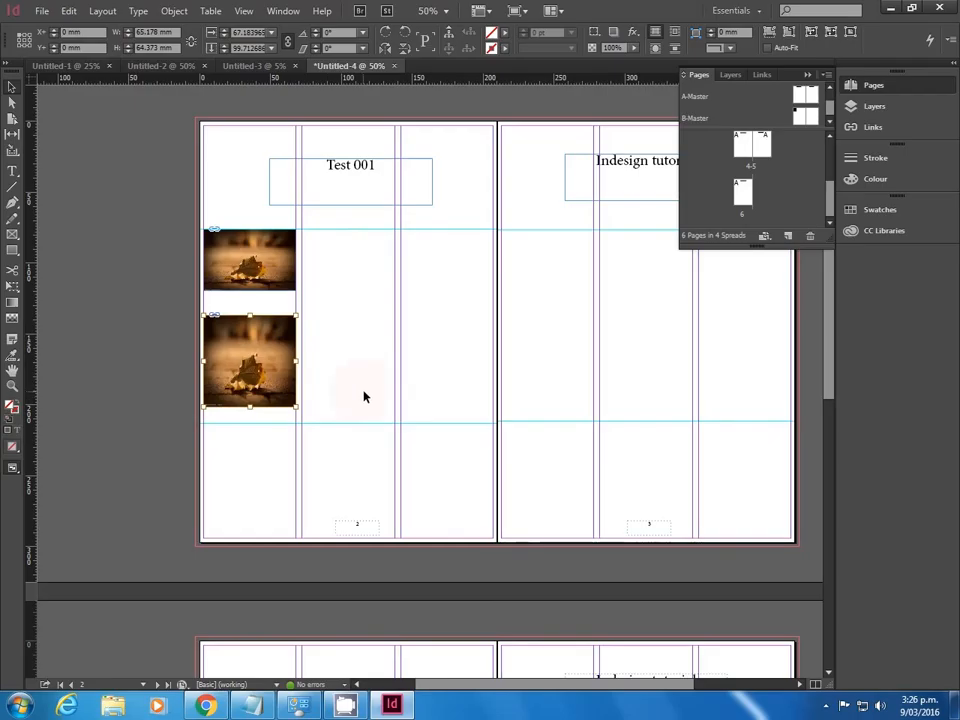
pyautogui.click(335, 356)
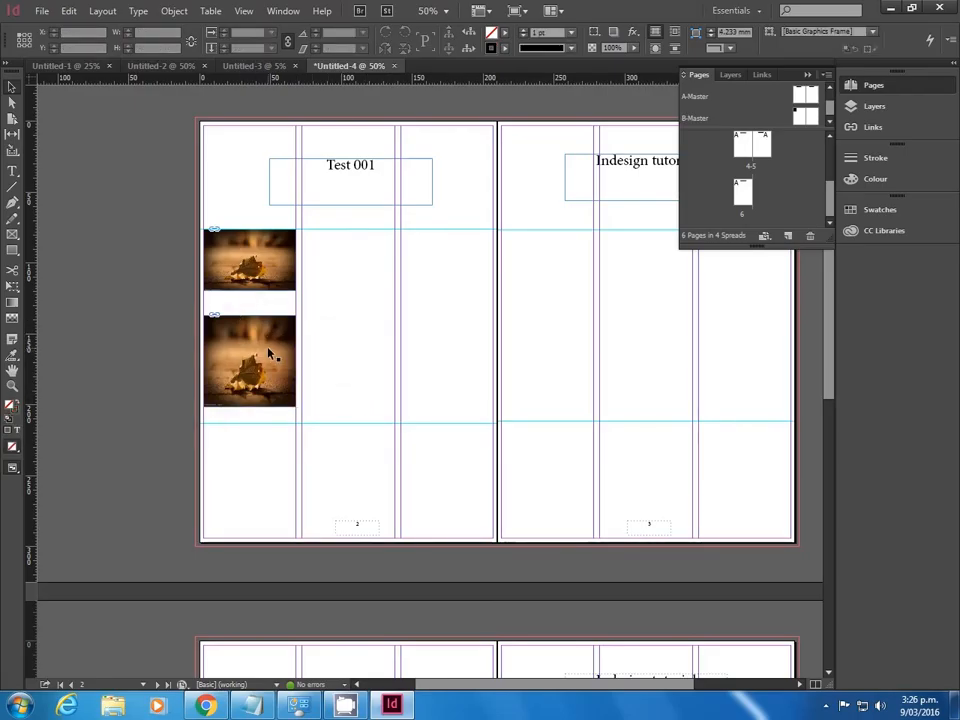
pyautogui.click(339, 305)
pyautogui.click(255, 352)
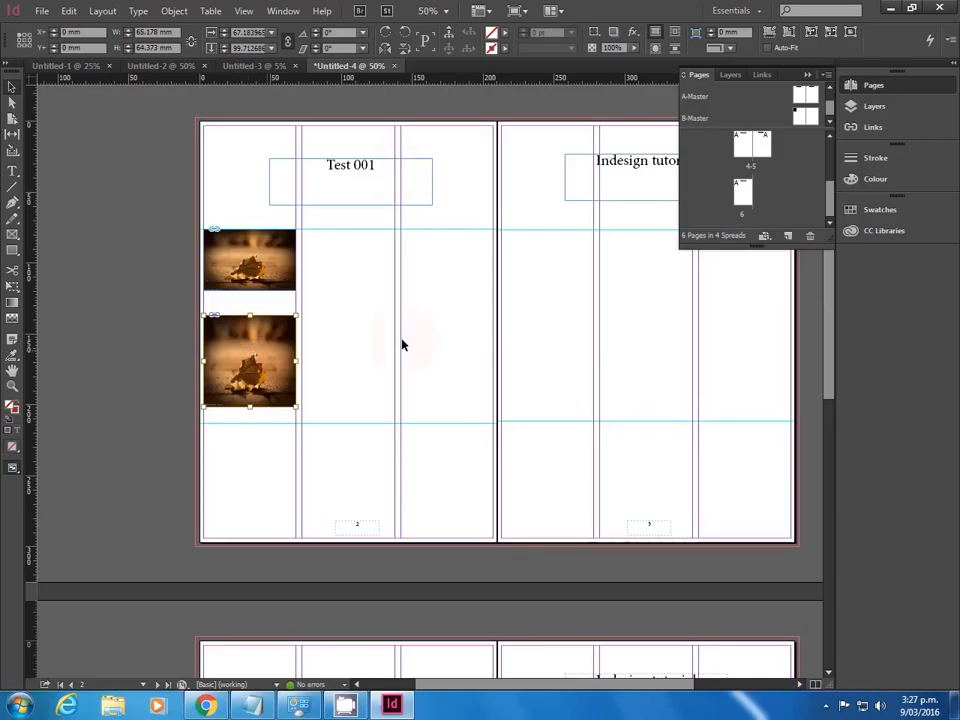
pyautogui.click(435, 288)
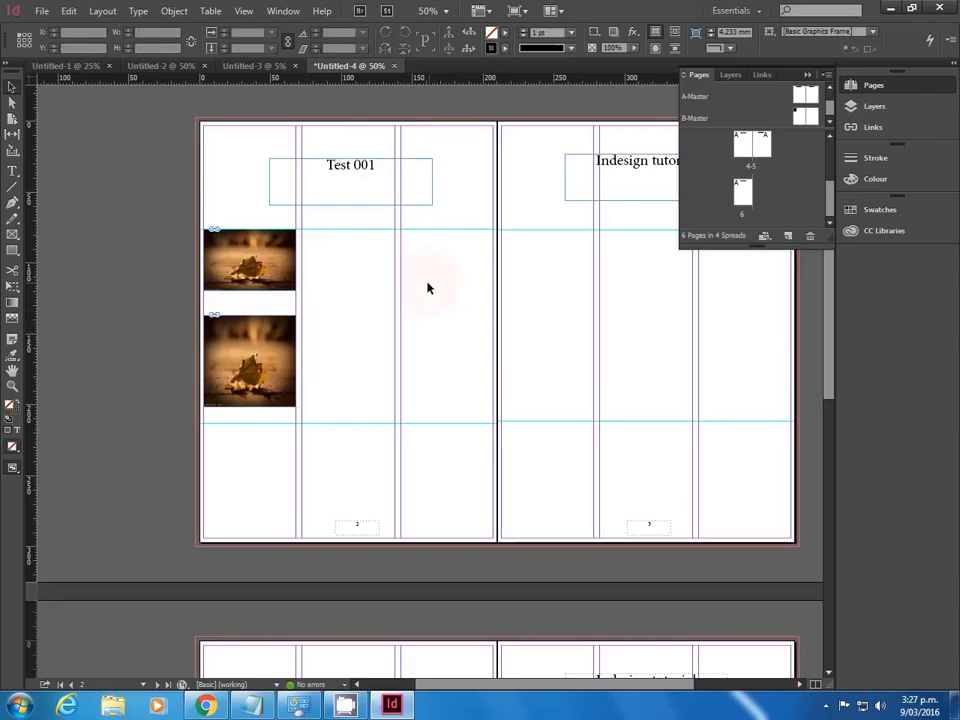
# - Set the display performance of page 2's lower image to High Quality Display
pyautogui.click(257, 342)
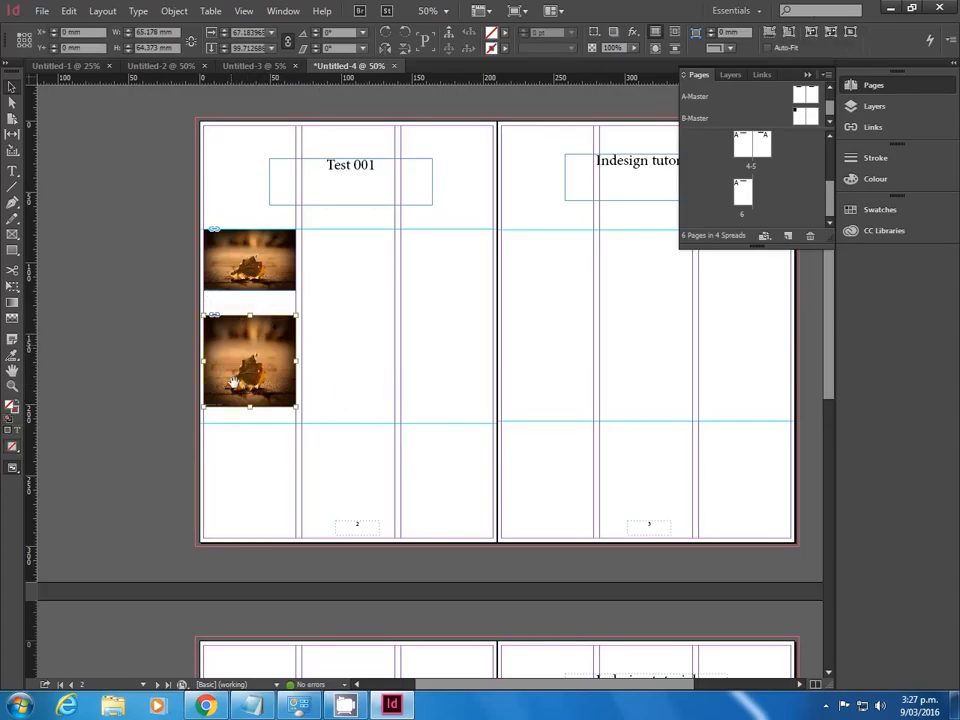
pyautogui.rightClick(253, 358)
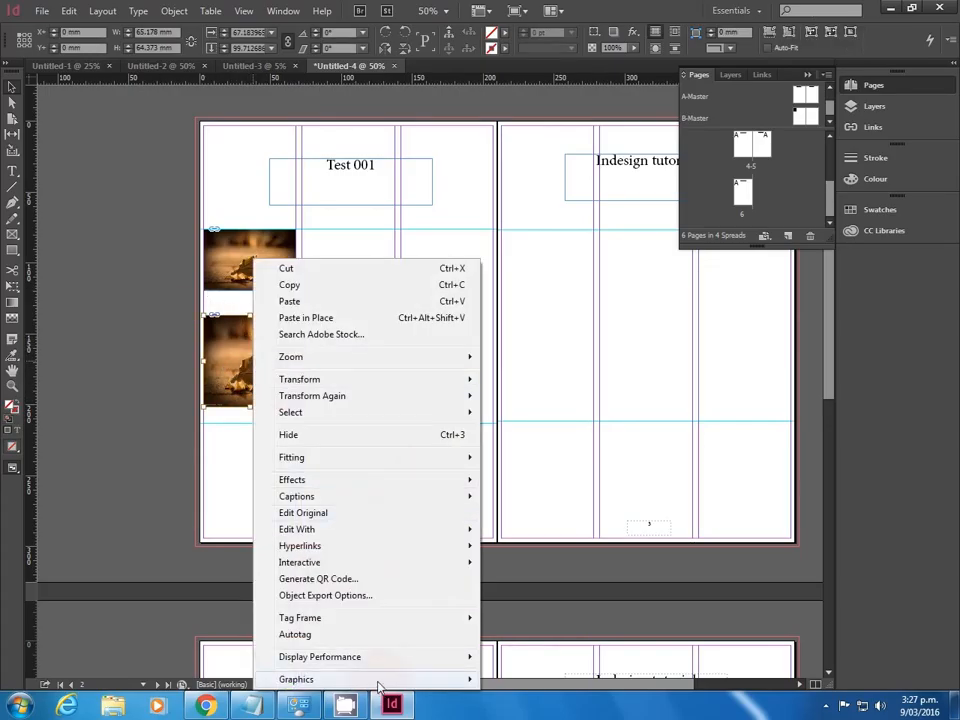
pyautogui.moveTo(375, 657)
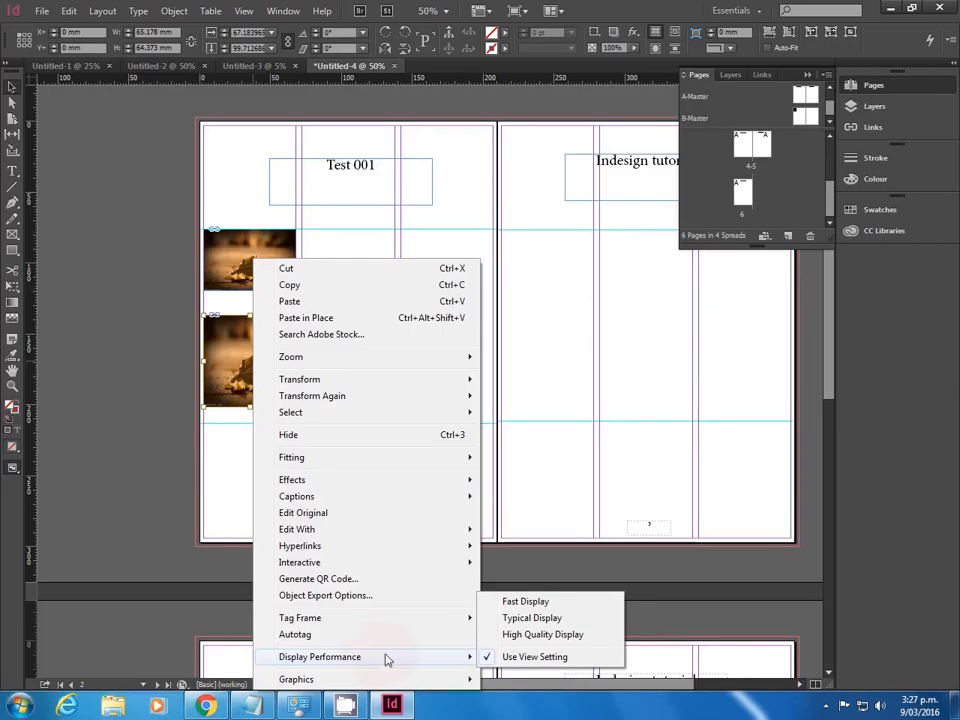
pyautogui.click(550, 640)
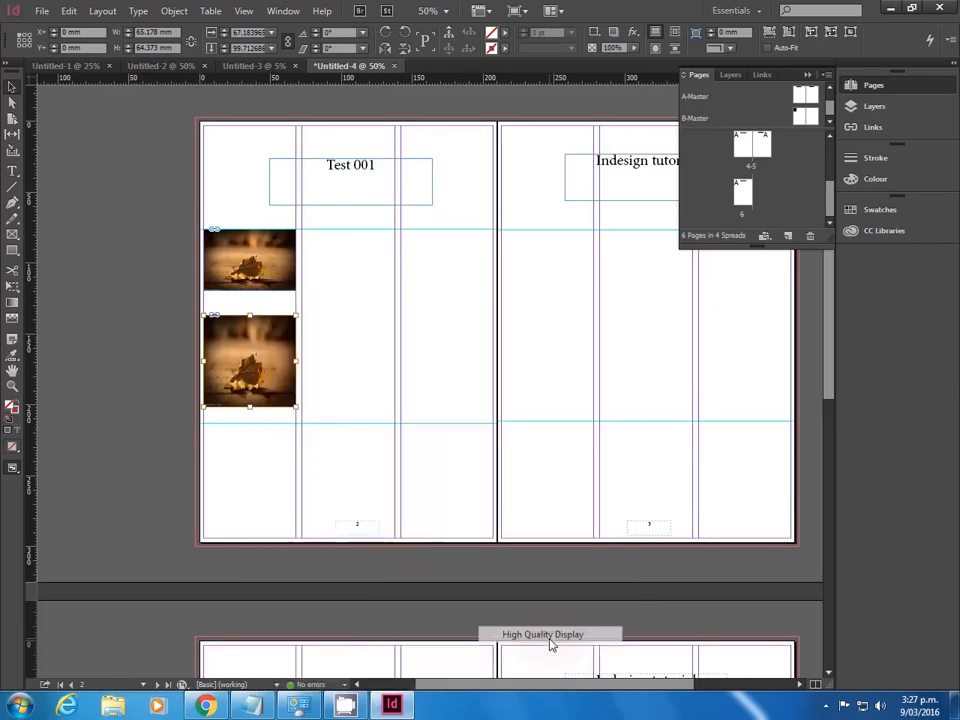
pyautogui.click(335, 347)
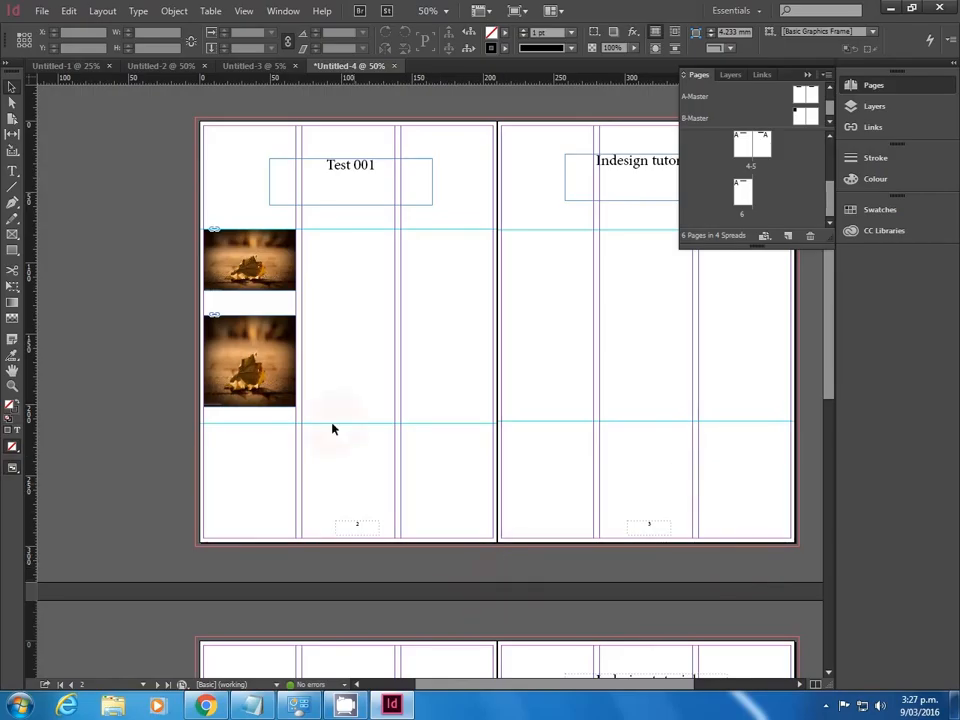
# - Switch page 2's lower image to Fast Display and look over the surrounding spreads
pyautogui.click(251, 357)
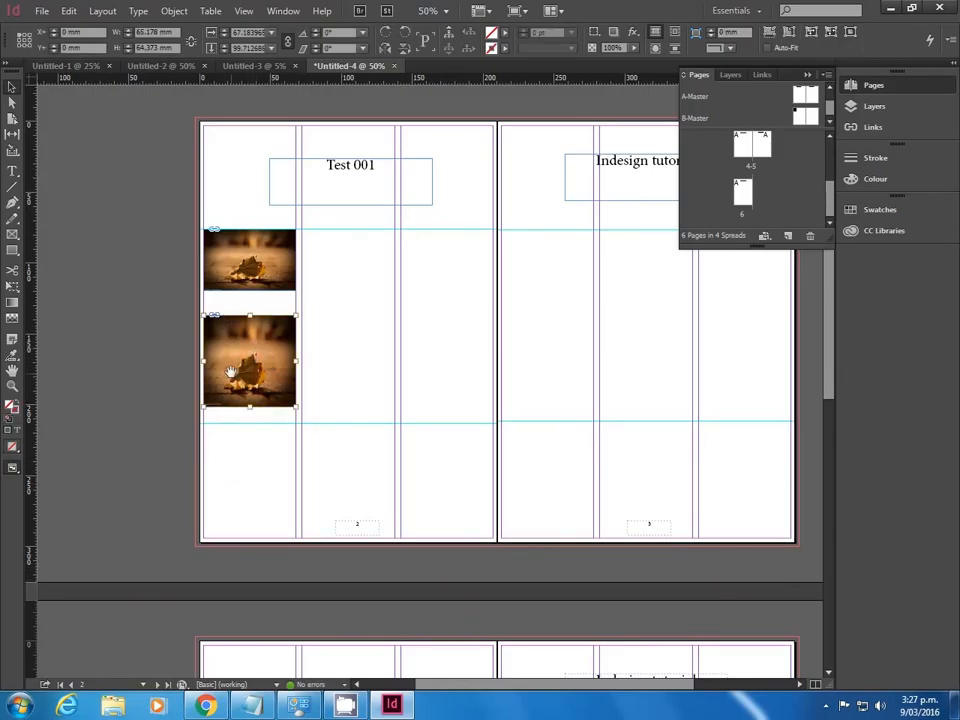
pyautogui.rightClick(262, 259)
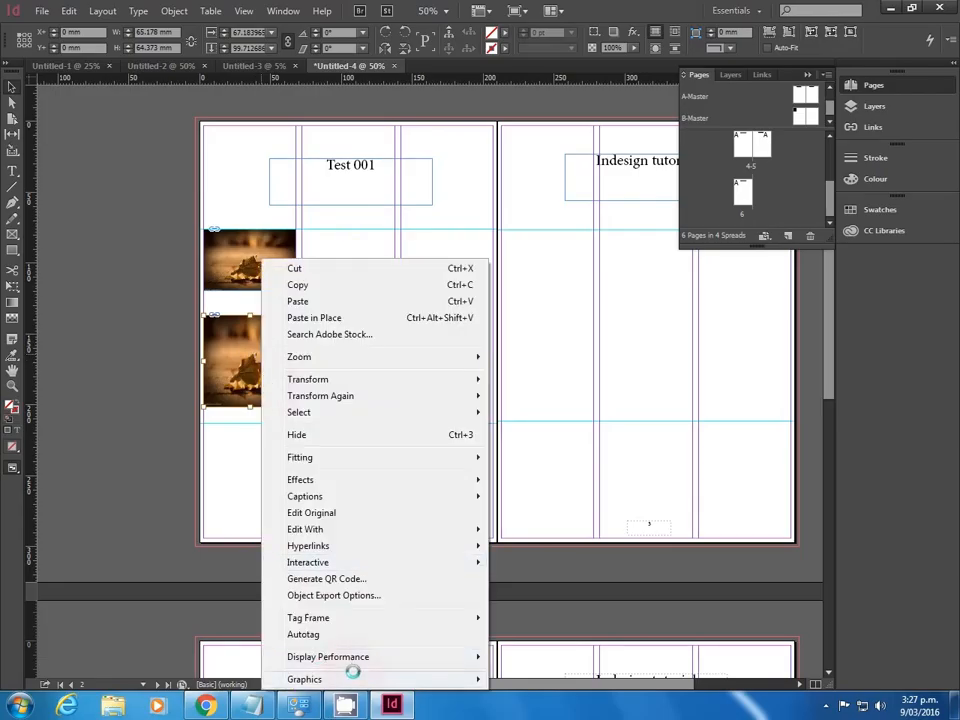
pyautogui.moveTo(358, 655)
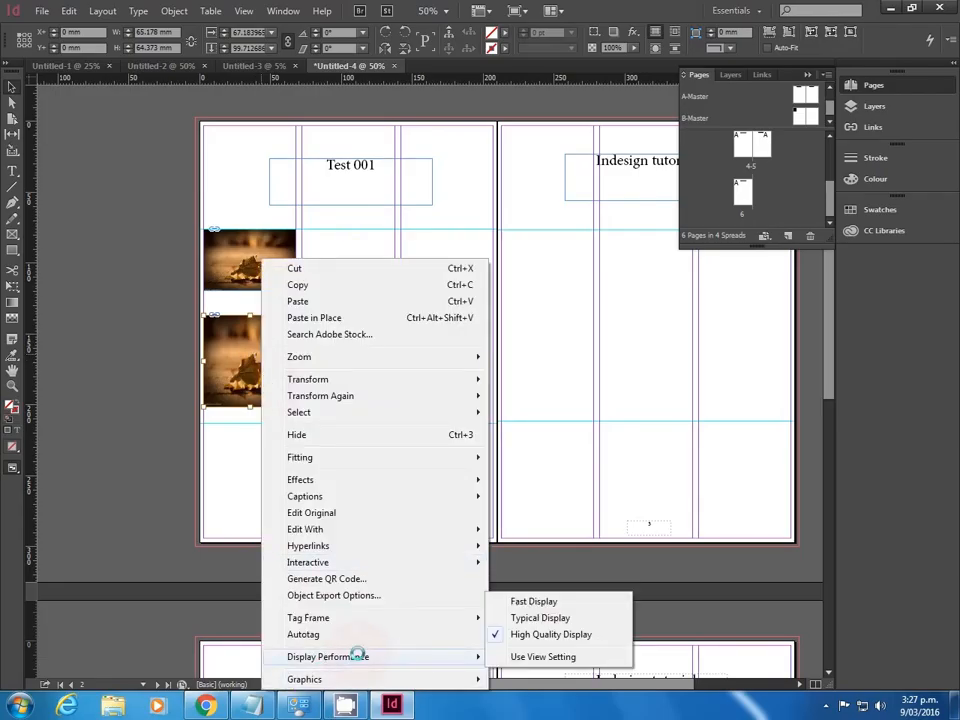
pyautogui.click(545, 602)
pyautogui.click(390, 330)
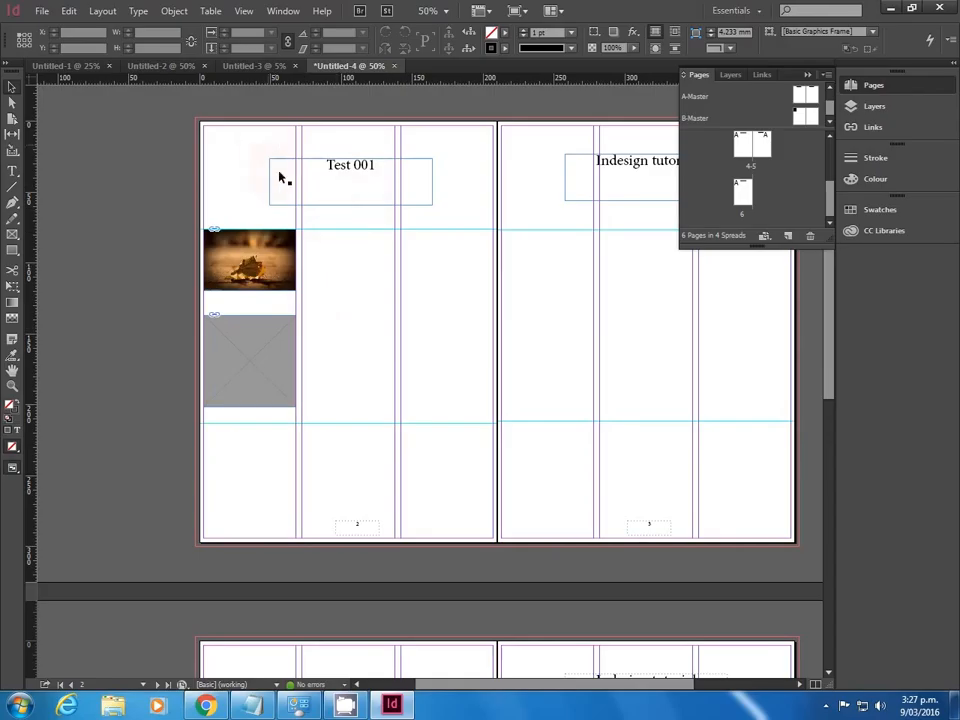
pyautogui.scroll(-2, 300, 295)
pyautogui.scroll(3, 367, 281)
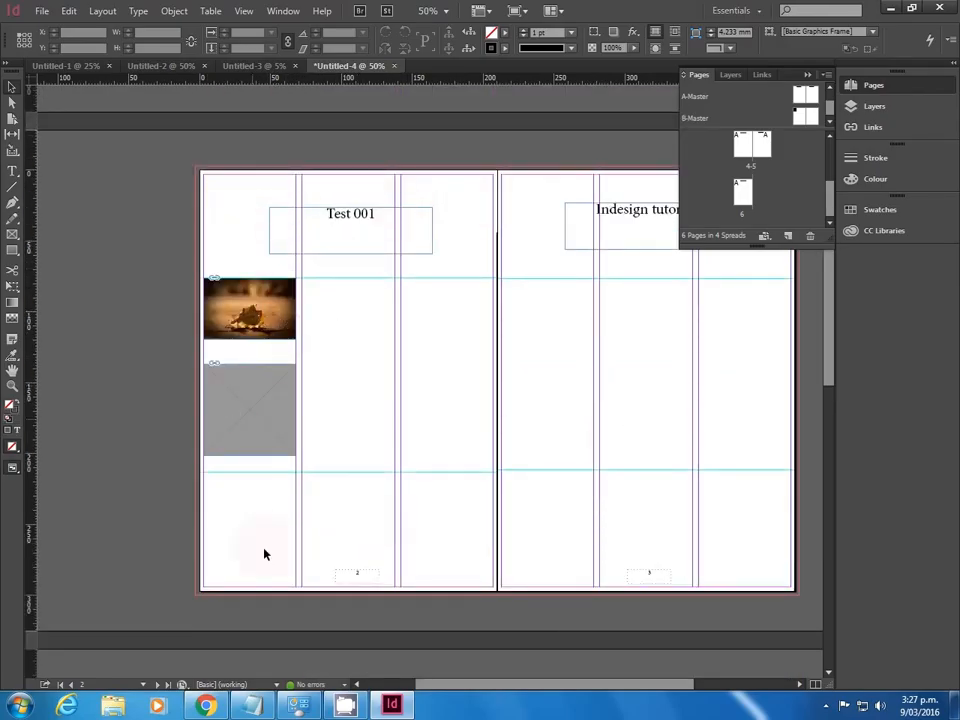
pyautogui.scroll(-3, 656, 407)
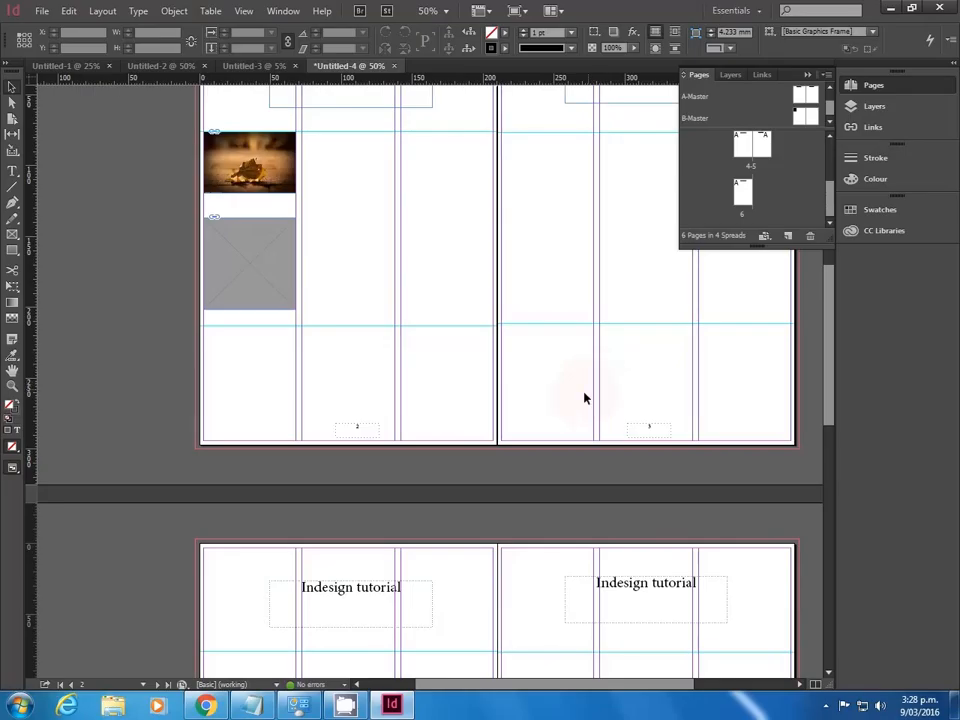
pyautogui.scroll(5, 566, 508)
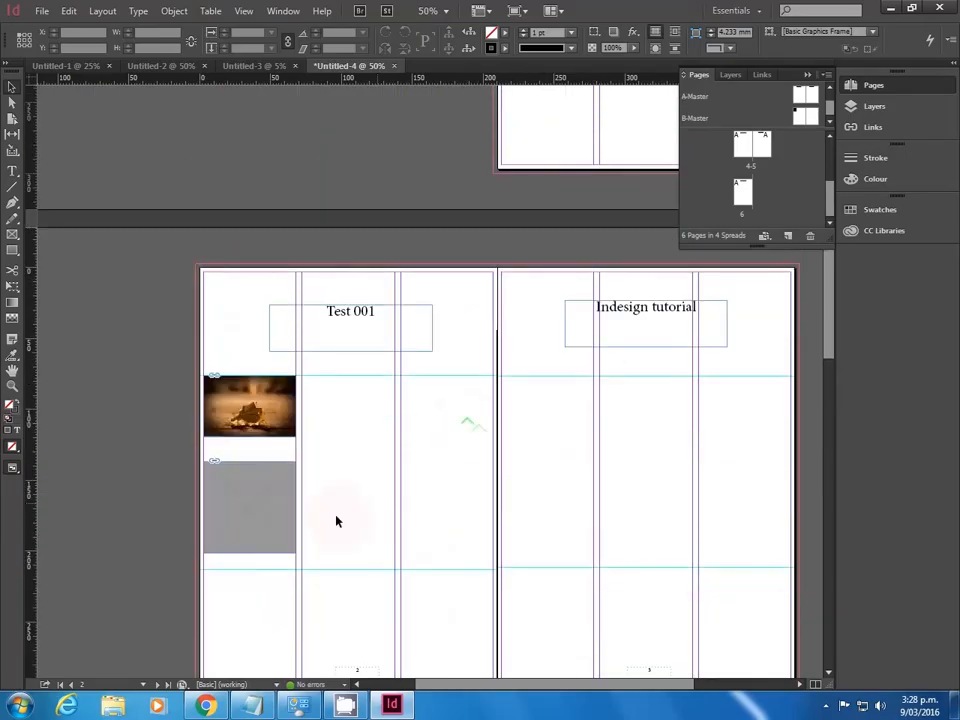
# - Return the greyed-out lower image on page 2 to High Quality Display
pyautogui.click(247, 508)
pyautogui.rightClick(247, 508)
pyautogui.moveTo(440, 476)
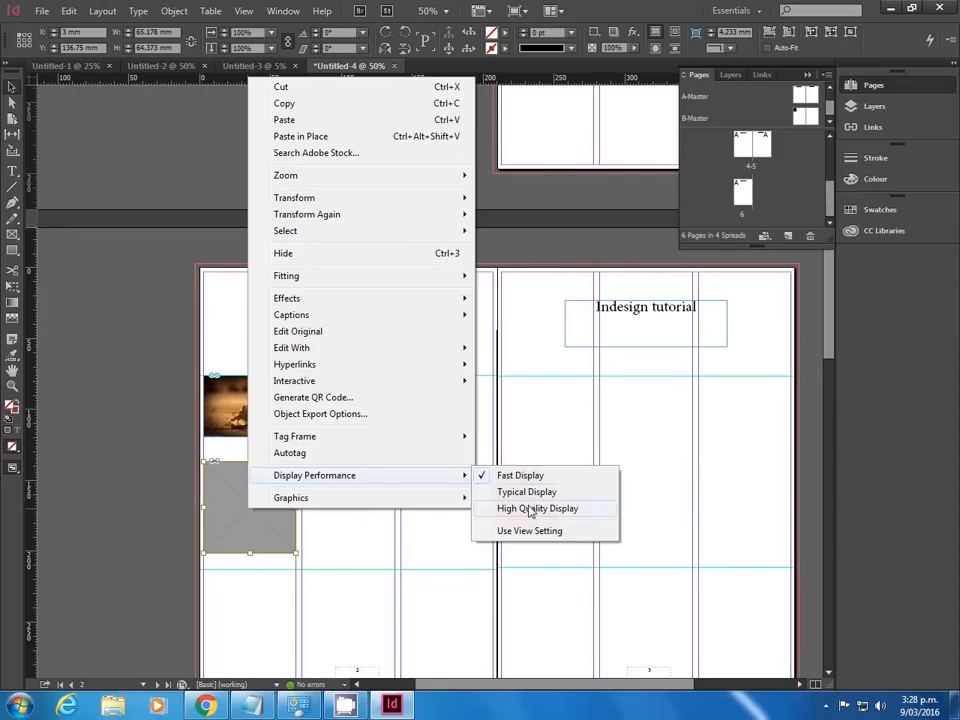
pyautogui.click(530, 508)
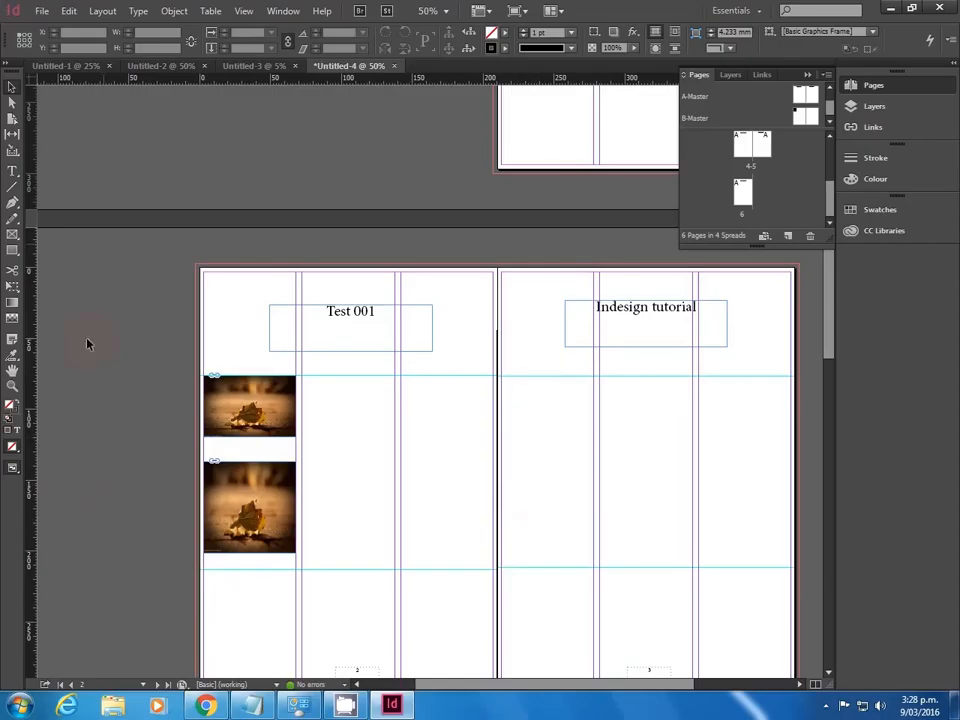
# - Draw a text frame about 92 by 31 mm across page 2's second and third columns and enter some random letters
pyautogui.click(12, 172)
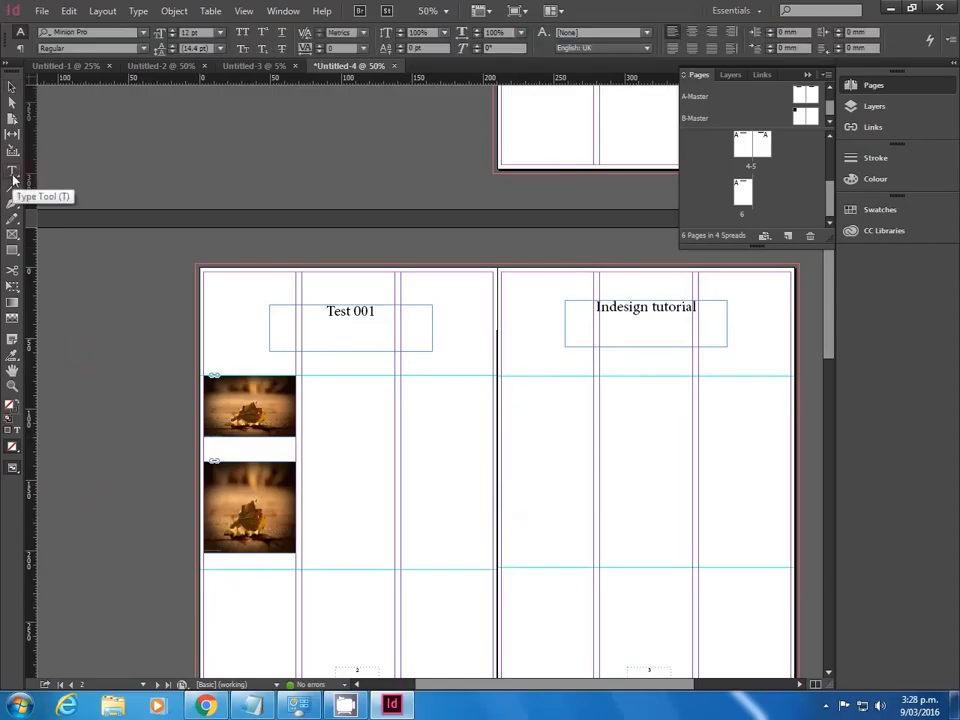
pyautogui.click(341, 400)
pyautogui.moveTo(337, 394); pyautogui.dragTo(466, 437)
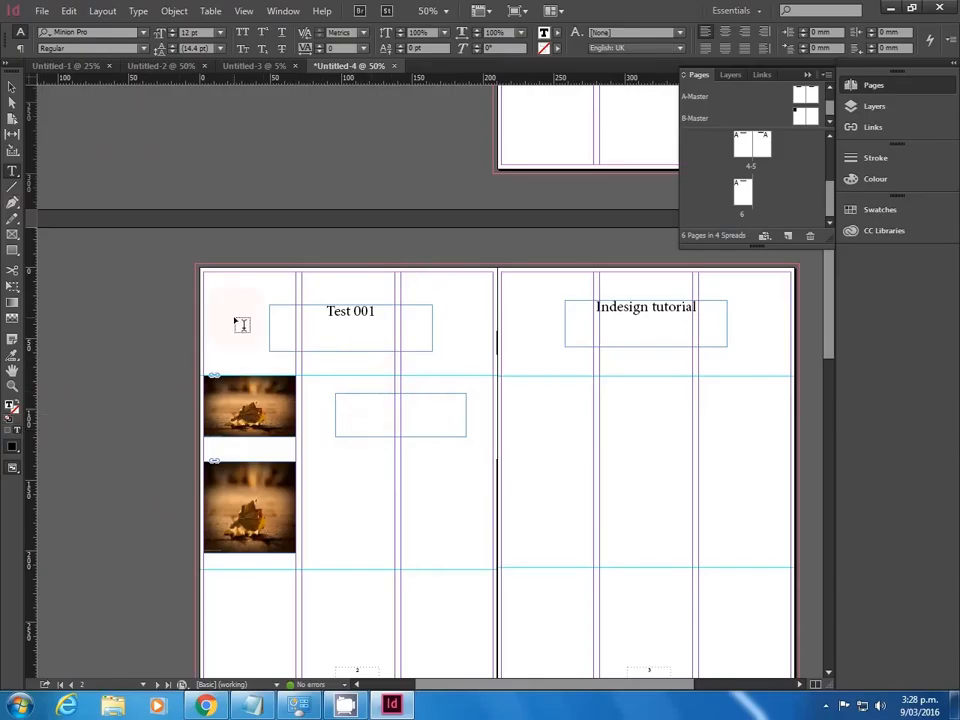
pyautogui.write('kfkfopkfhopkphf')
# - Fill the rest of the new text frame with placeholder text and deselect it
pyautogui.click(138, 11)
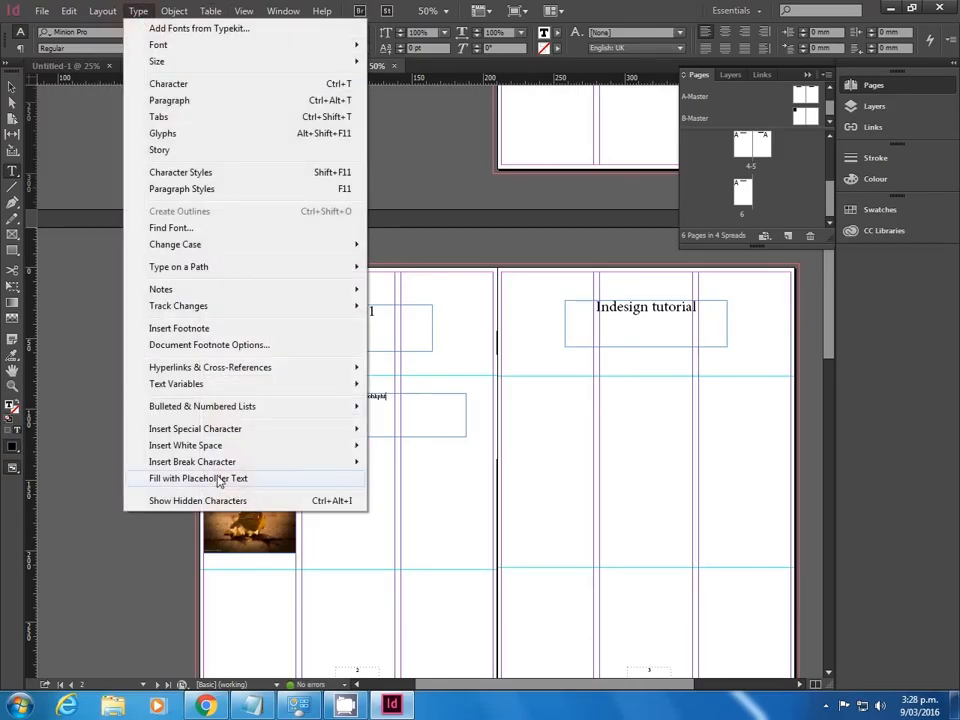
pyautogui.click(198, 478)
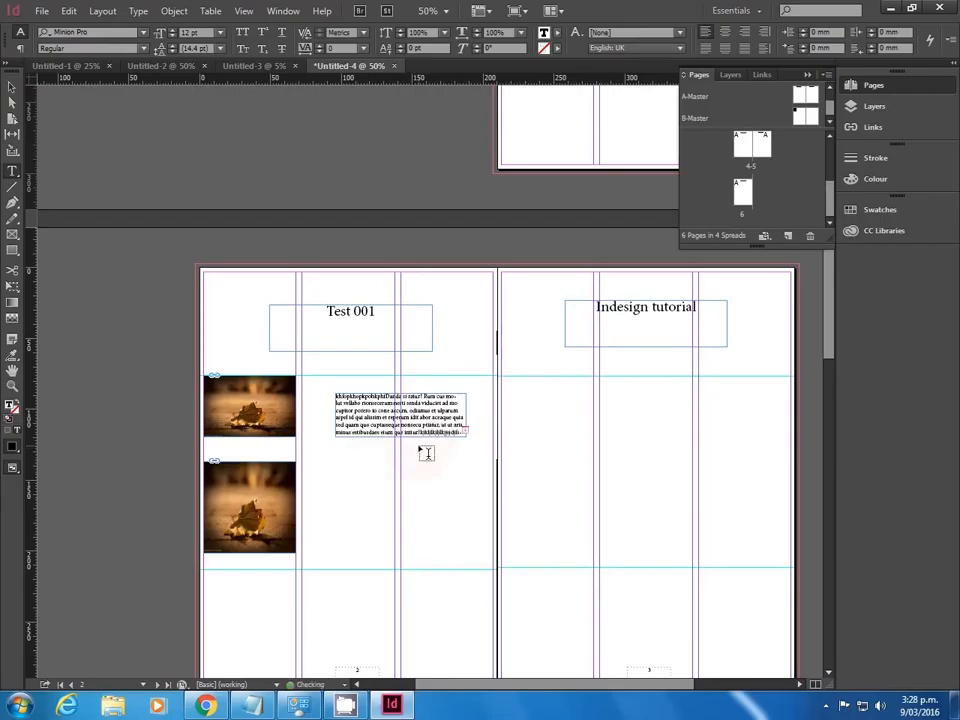
pyautogui.click(11, 86)
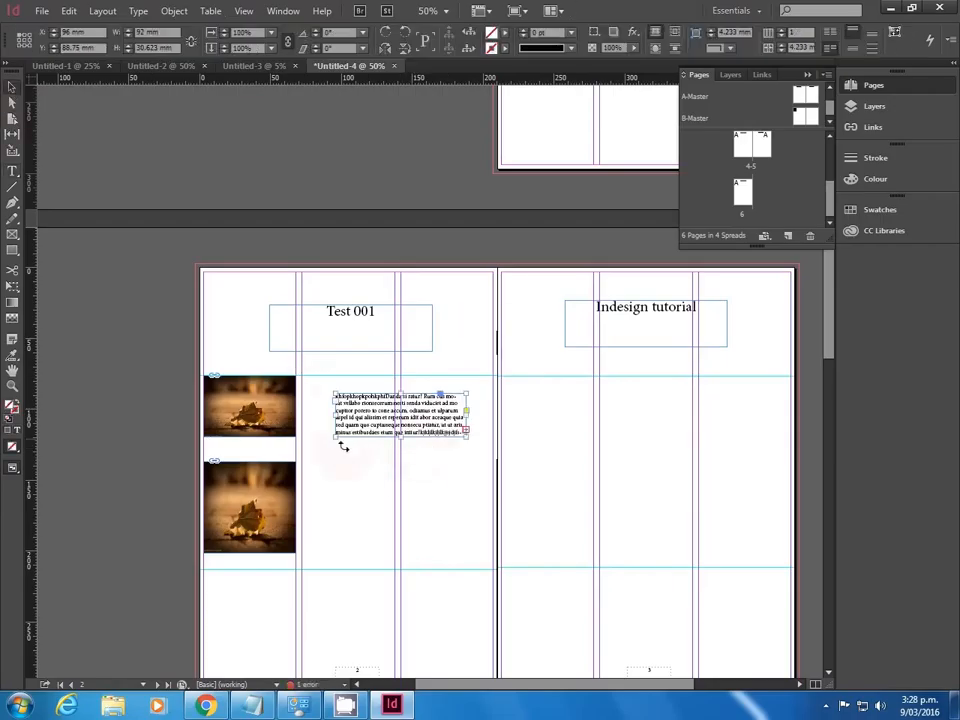
pyautogui.click(469, 482)
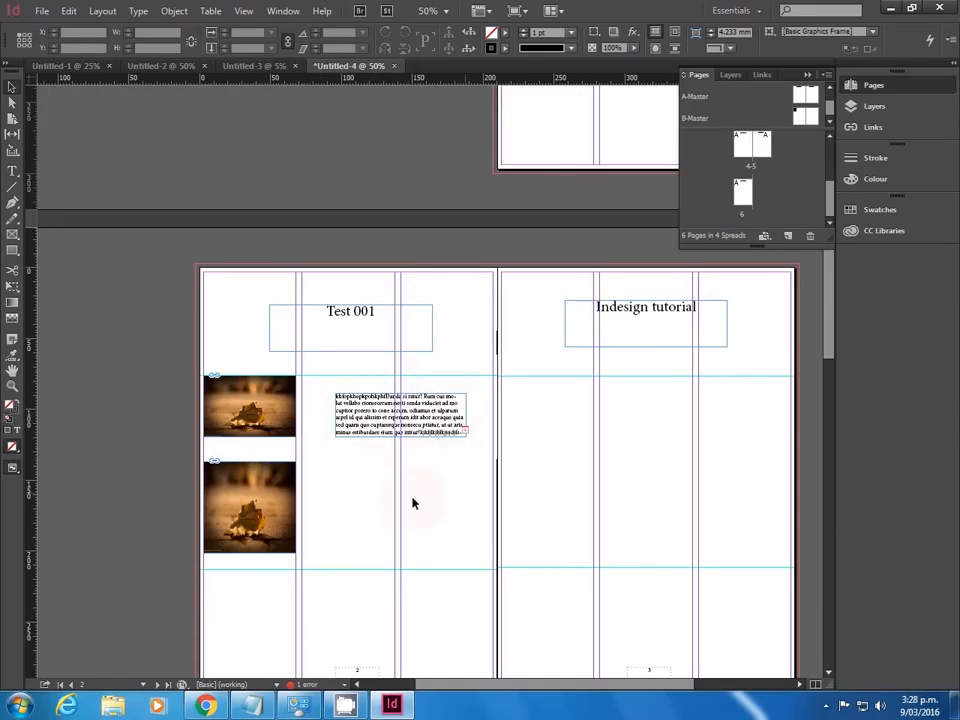
# - Move the placeholder text frame into page 2's second column and resize it to the column width and about 37 mm high
pyautogui.moveTo(432, 433); pyautogui.dragTo(367, 424)
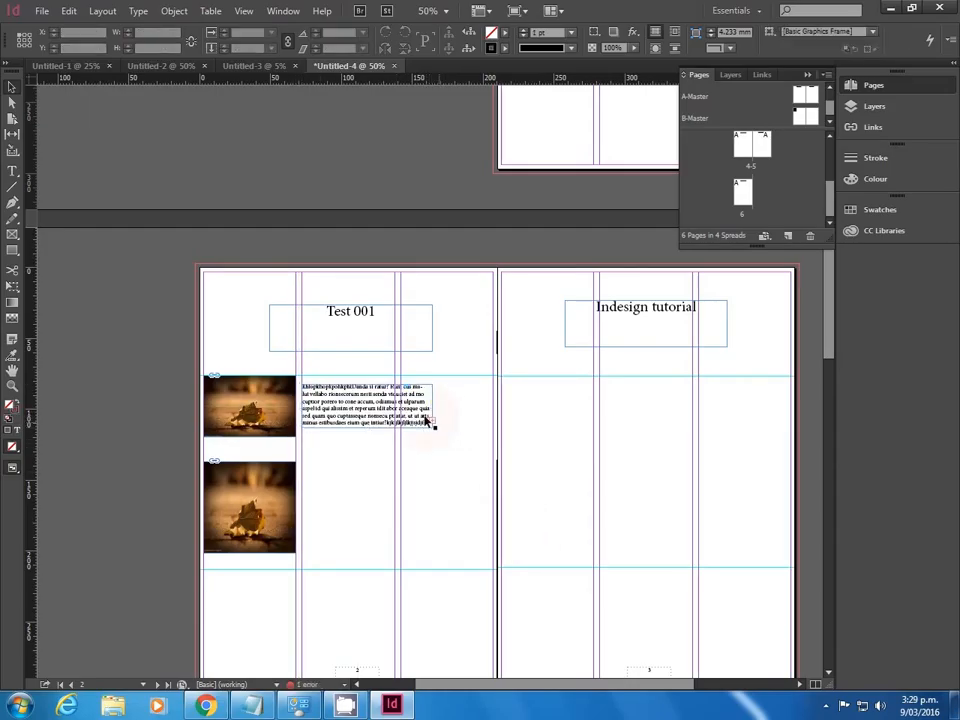
pyautogui.moveTo(434, 427); pyautogui.dragTo(395, 527)
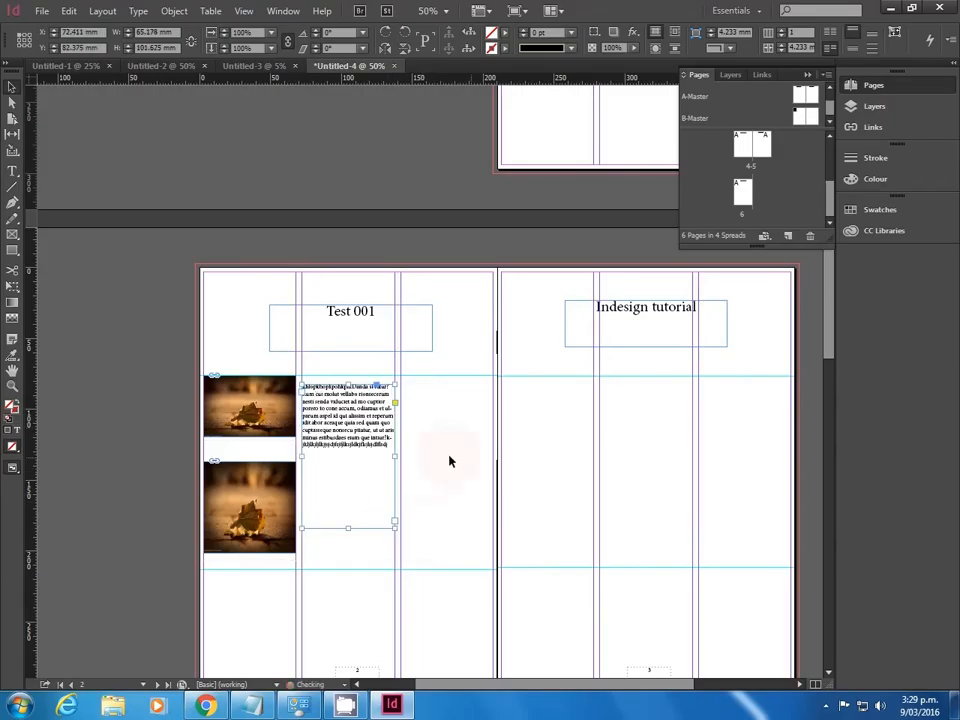
pyautogui.click(393, 524)
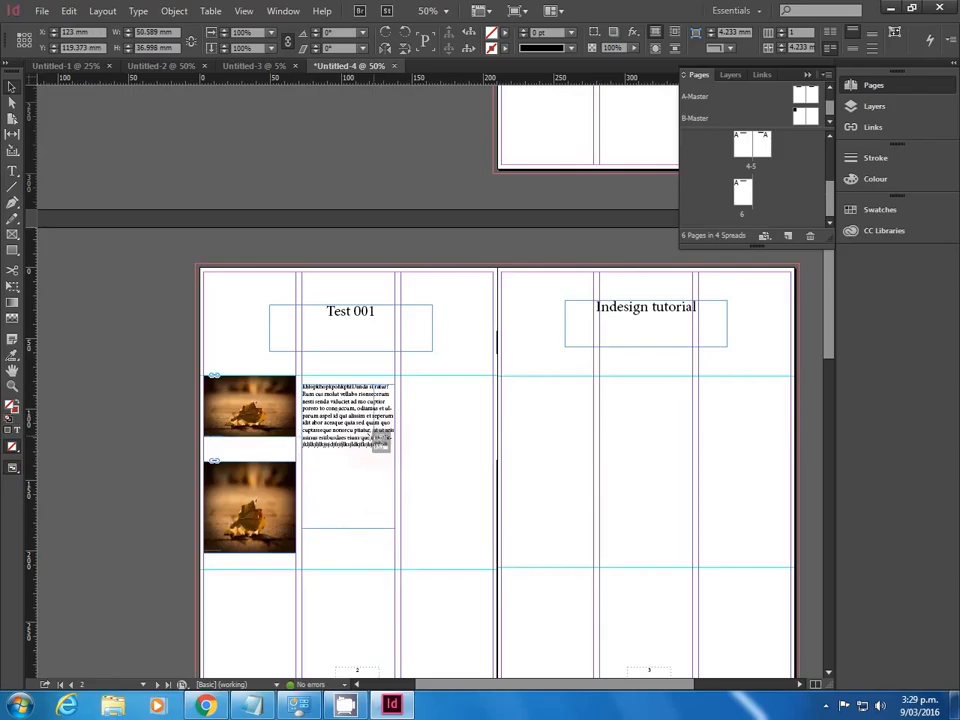
pyautogui.moveTo(386, 436); pyautogui.dragTo(395, 436)
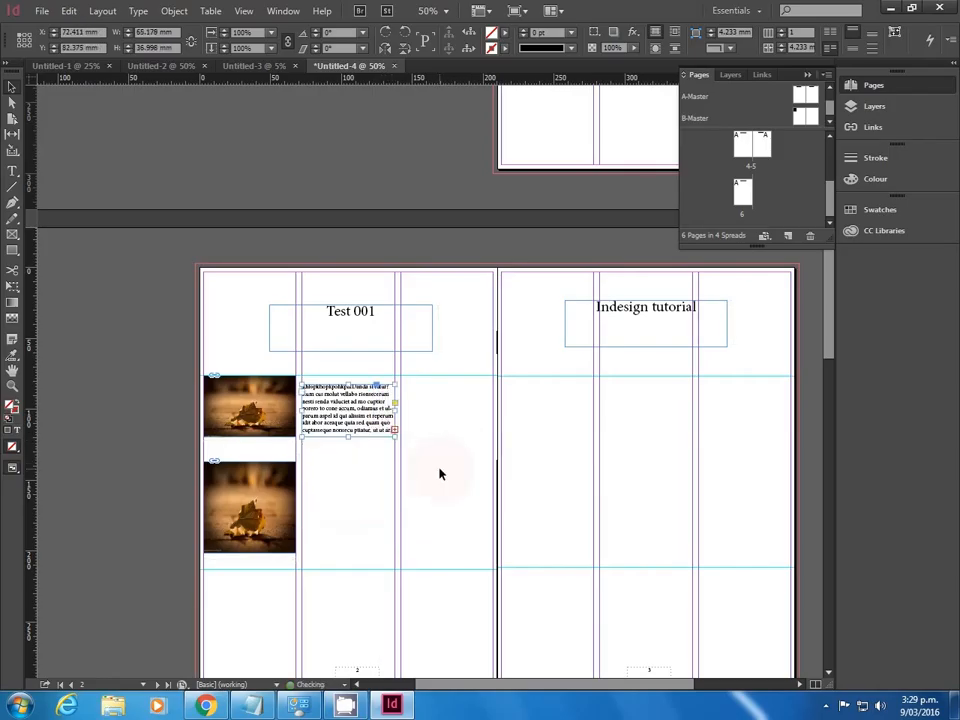
pyautogui.click(439, 473)
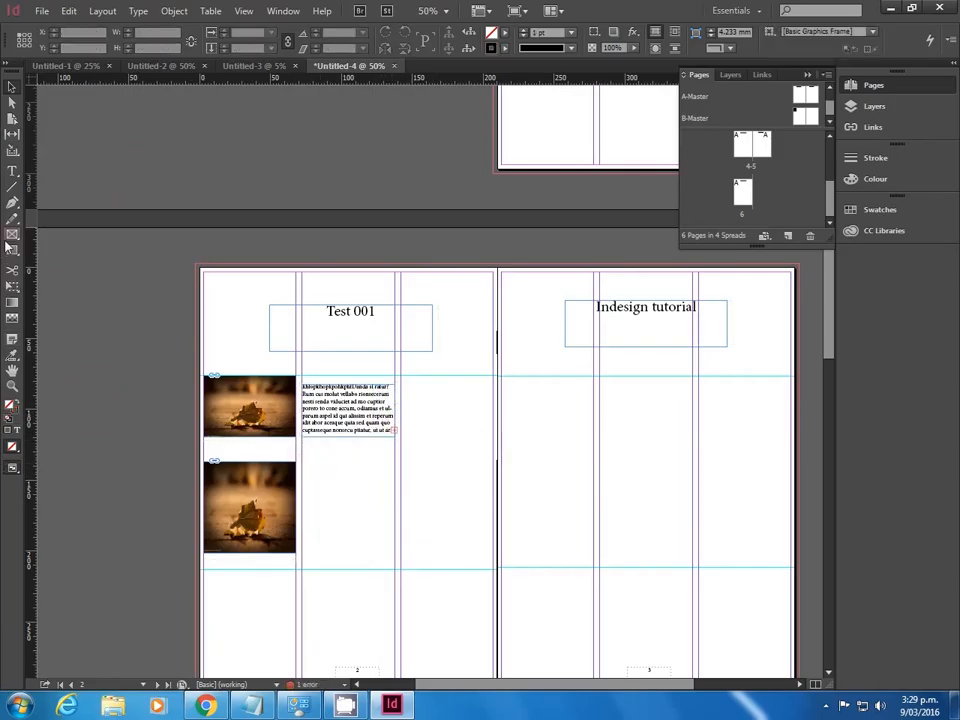
# - Draw an empty text frame across the width of page 2's third column, ending just below the lower guide
pyautogui.click(13, 172)
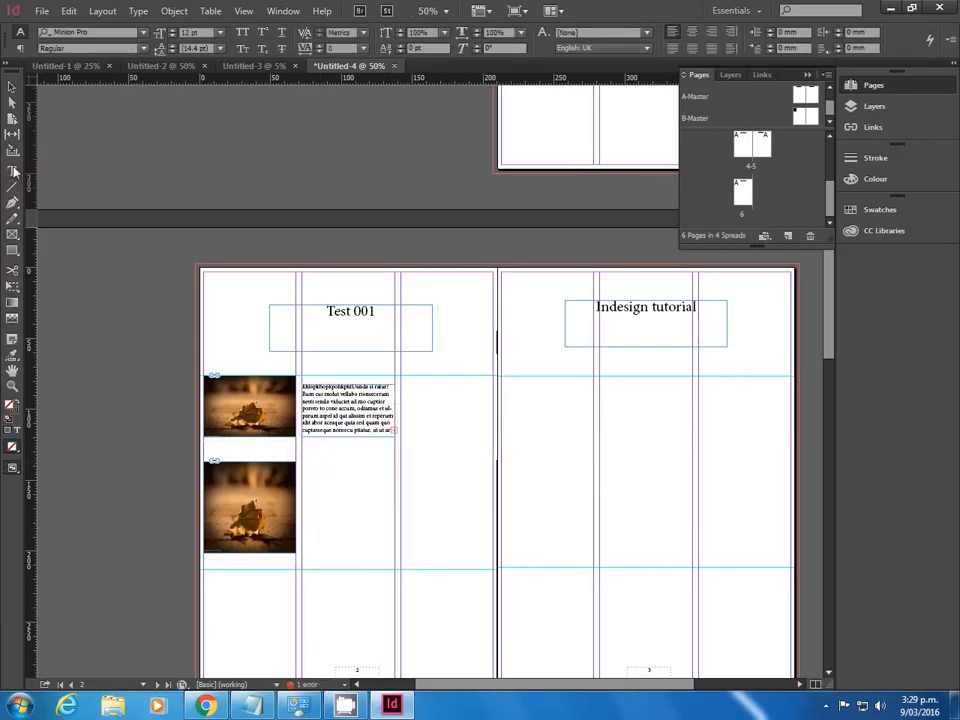
pyautogui.moveTo(402, 406); pyautogui.dragTo(492, 580)
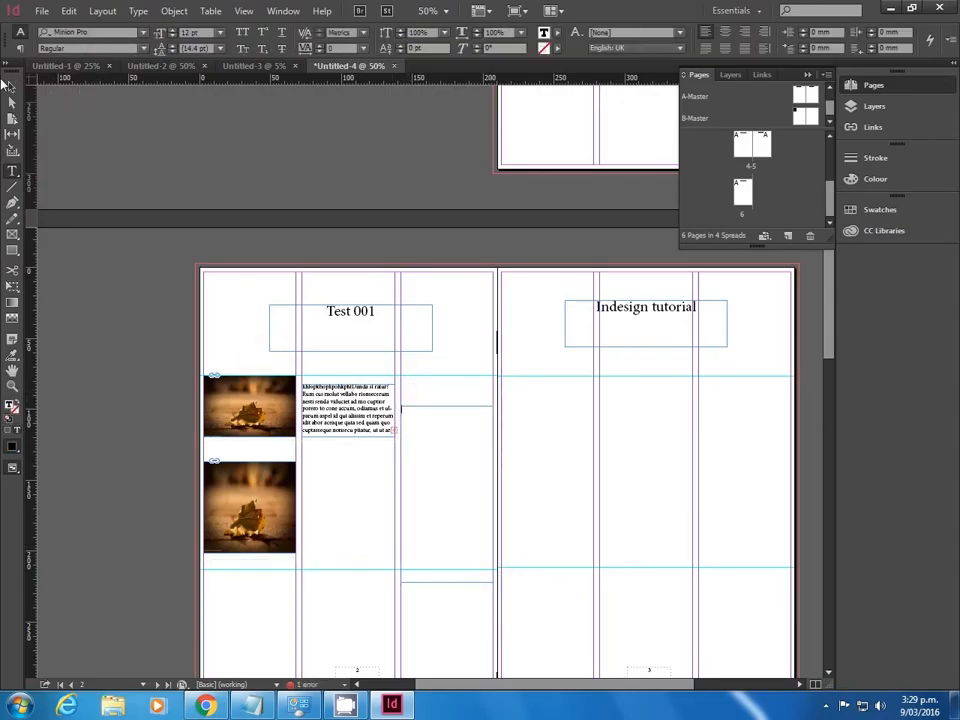
pyautogui.press('Escape')
# - Thread page 2's overflowing second-column text into the empty third-column frame, and move that frame to page 3's first column at the upper guide
pyautogui.click(340, 403)
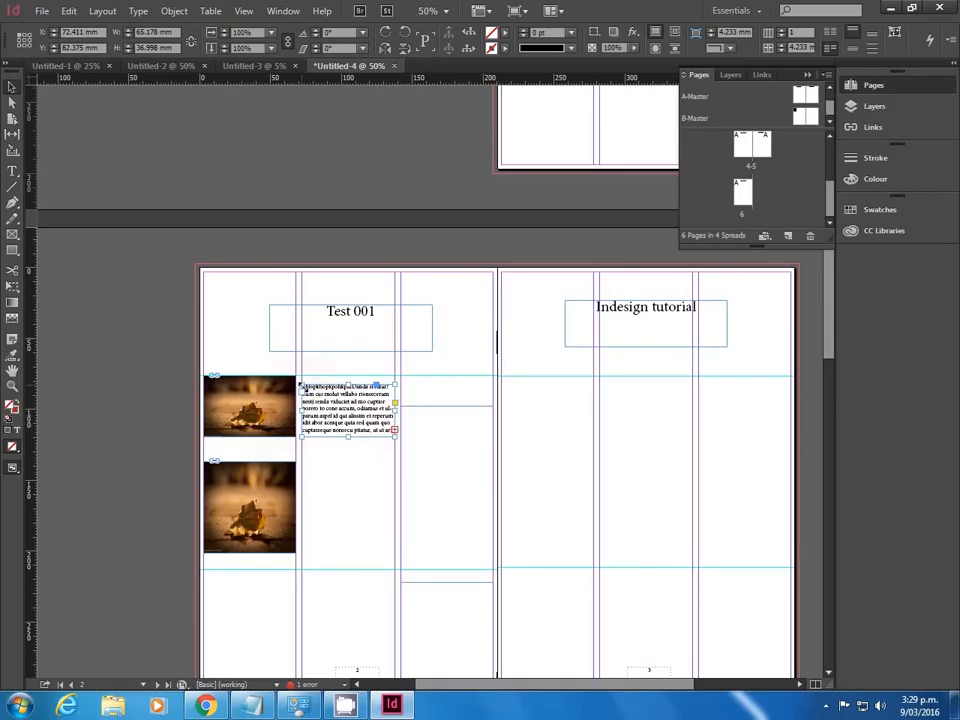
pyautogui.click(396, 431)
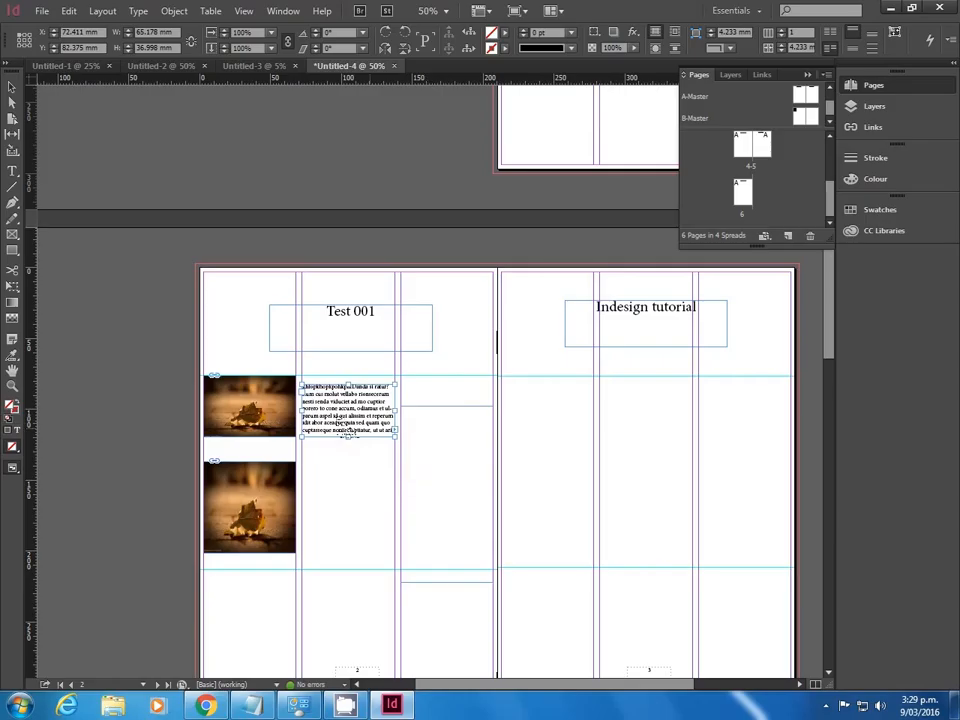
pyautogui.click(437, 485)
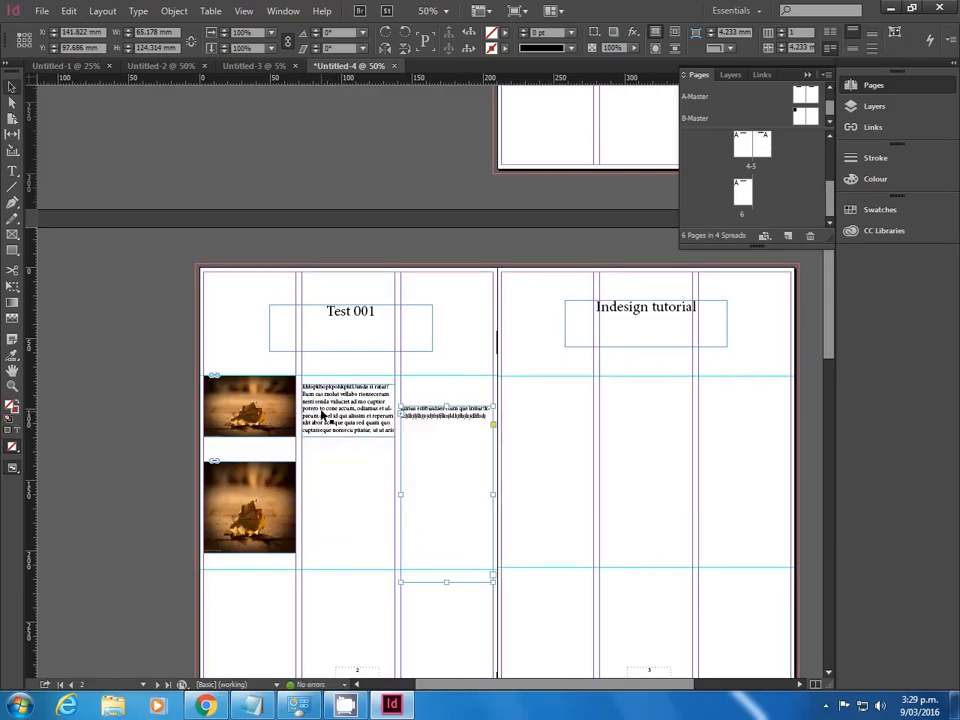
pyautogui.moveTo(447, 416); pyautogui.dragTo(547, 389)
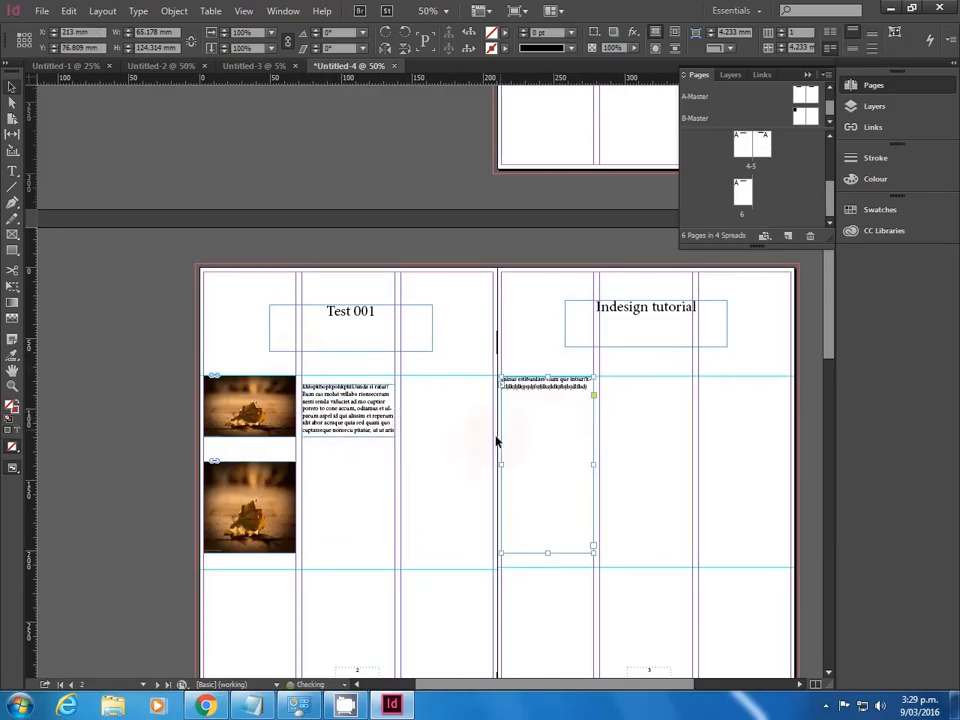
pyautogui.click(474, 456)
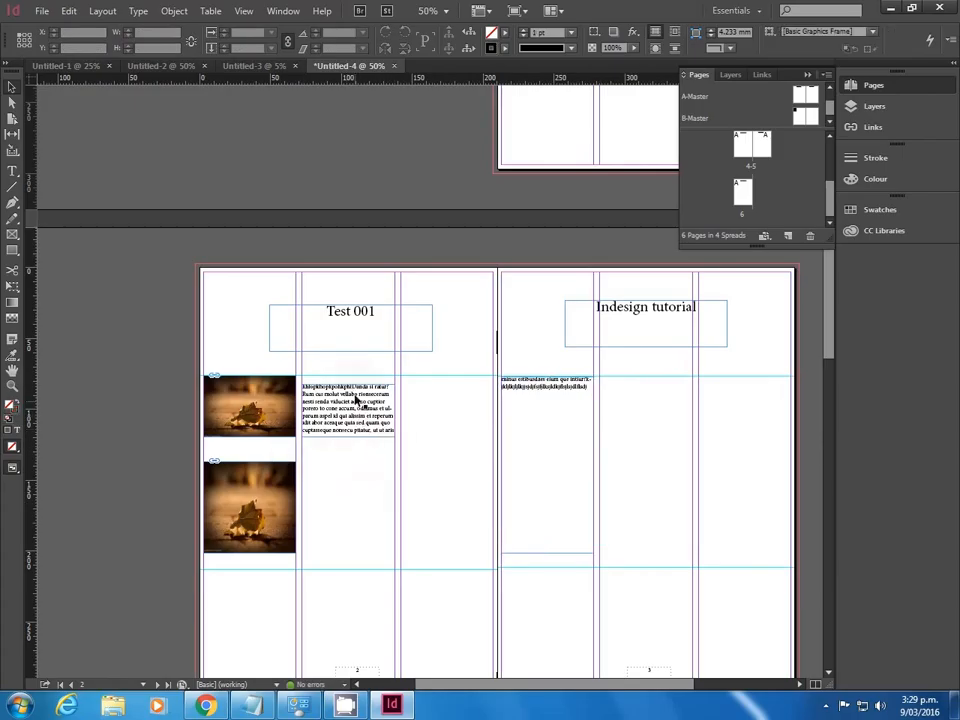
# - Insert a string of random letters in the middle of page 2's second-column placeholder text, and deselect the frame
pyautogui.click(563, 391)
pyautogui.doubleClick(349, 407)
pyautogui.write('fdgdgdfgdfgfdgdfgdgdfg')
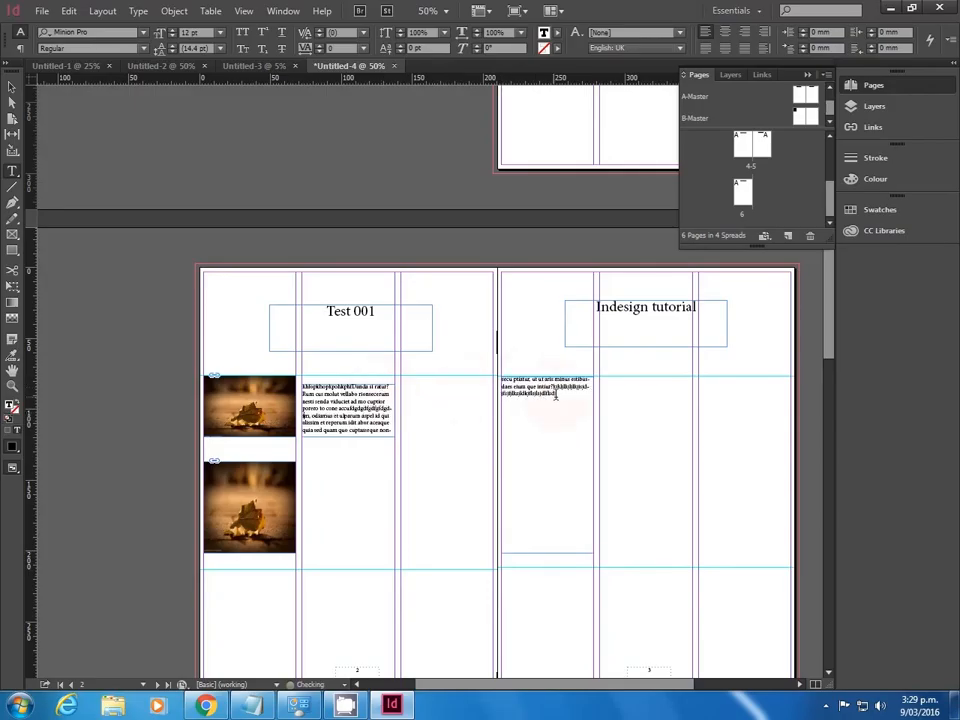
pyautogui.write('dfgd')
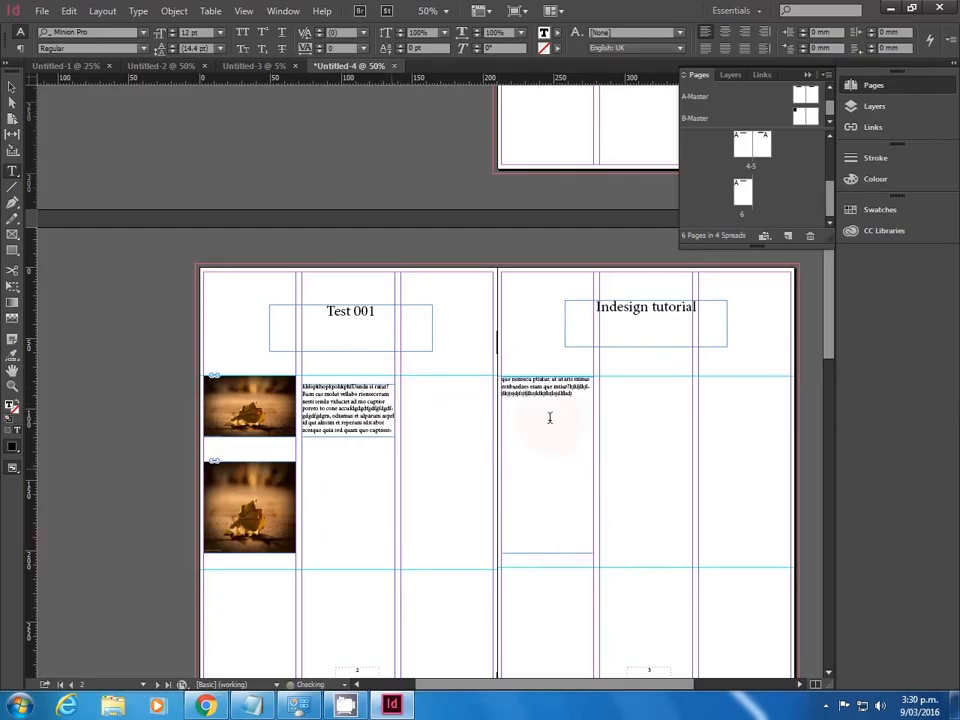
pyautogui.click(13, 173)
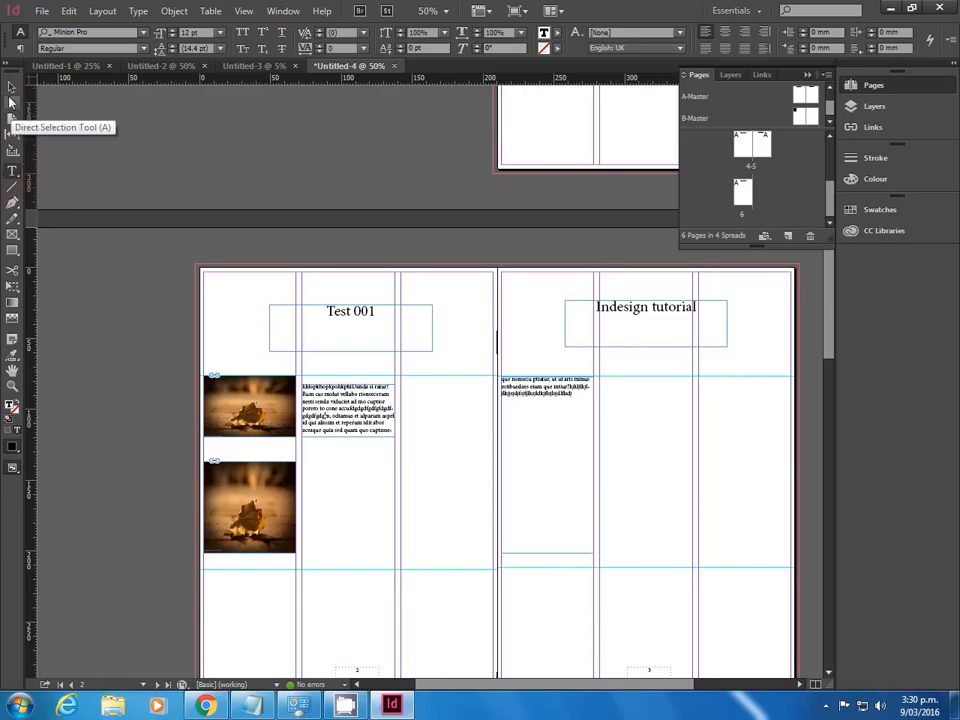
pyautogui.click(11, 88)
pyautogui.click(557, 508)
pyautogui.click(656, 503)
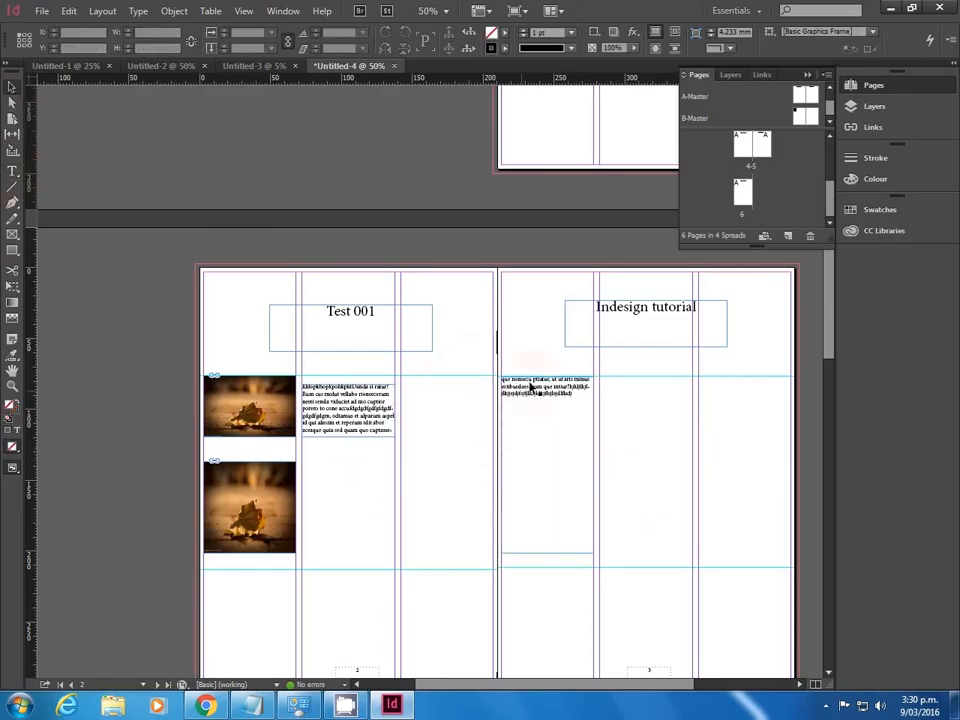
# - Hide the frame edges and deselect page 2's second-column text frame
pyautogui.click(392, 428)
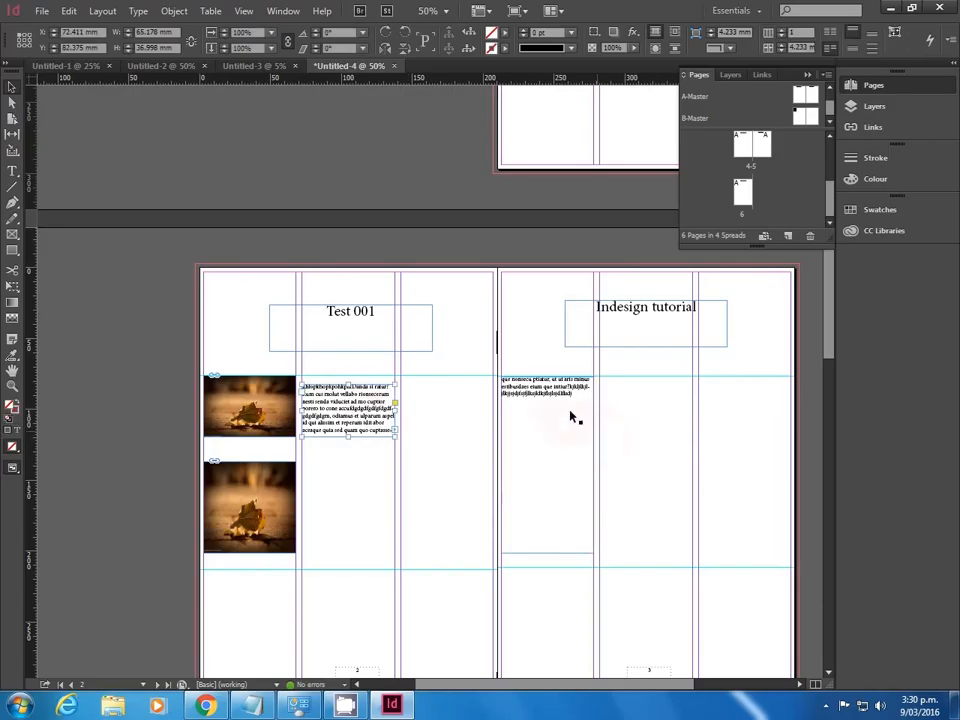
pyautogui.click(352, 496)
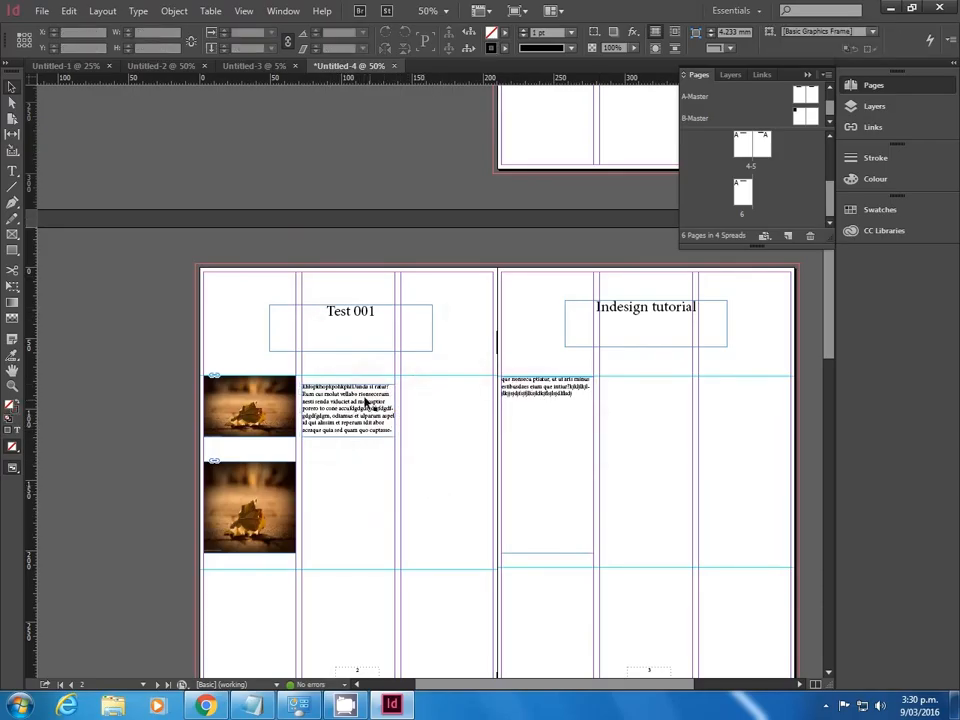
pyautogui.click(354, 412)
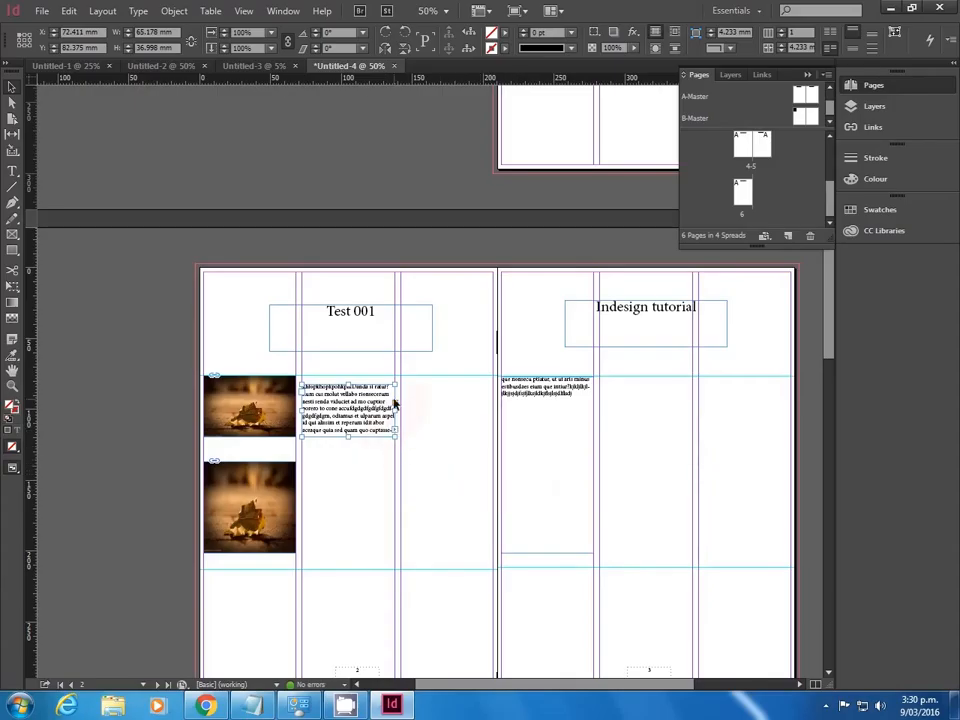
pyautogui.click(243, 11)
pyautogui.moveTo(317, 302)
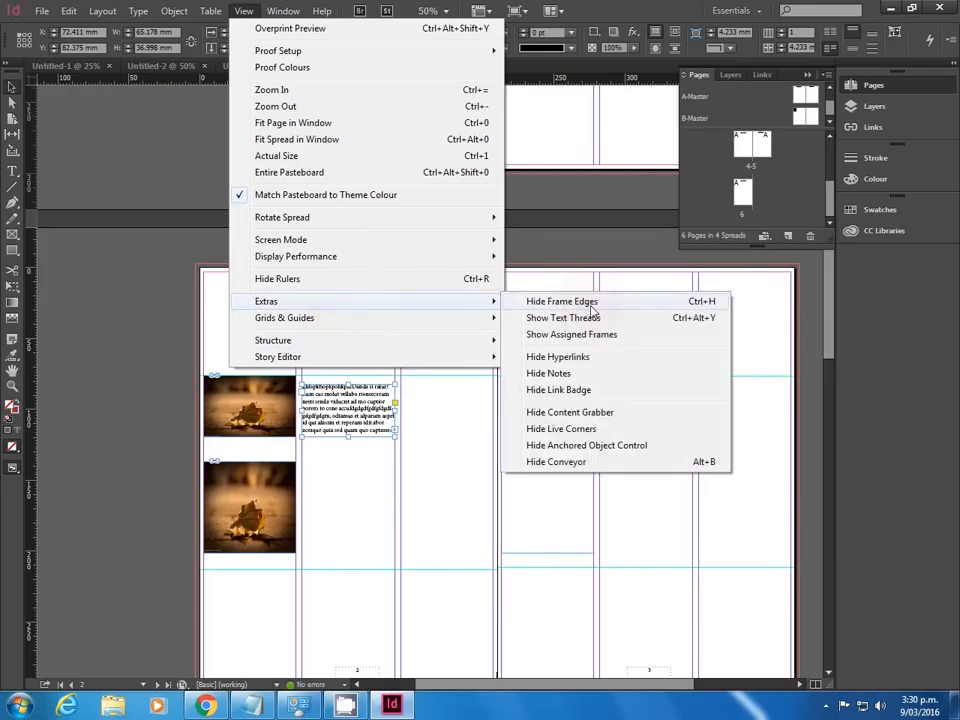
pyautogui.click(555, 303)
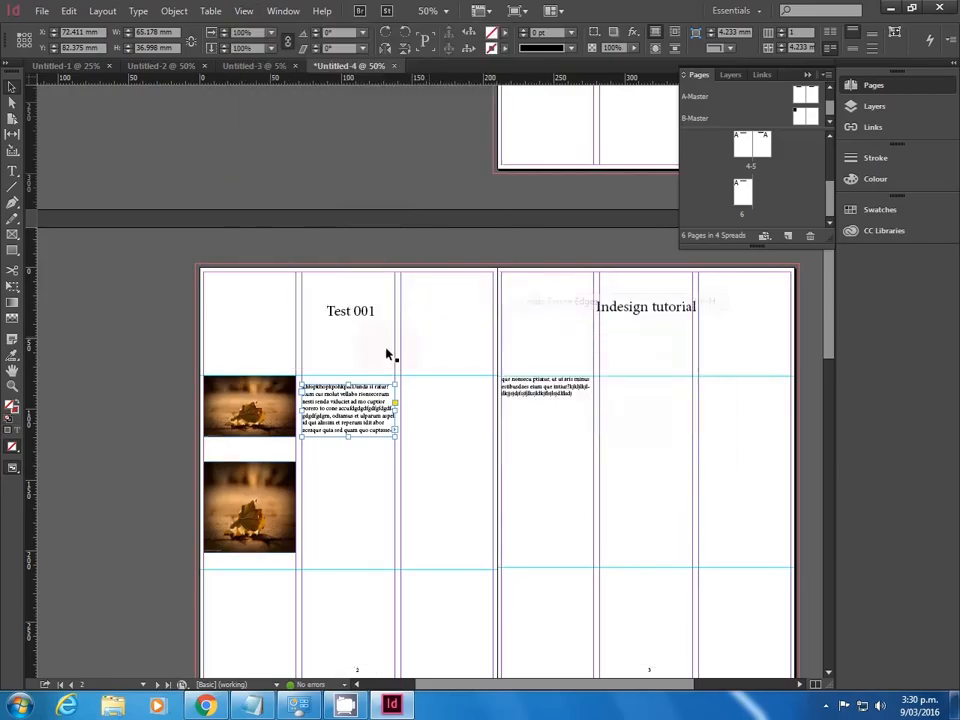
pyautogui.click(281, 206)
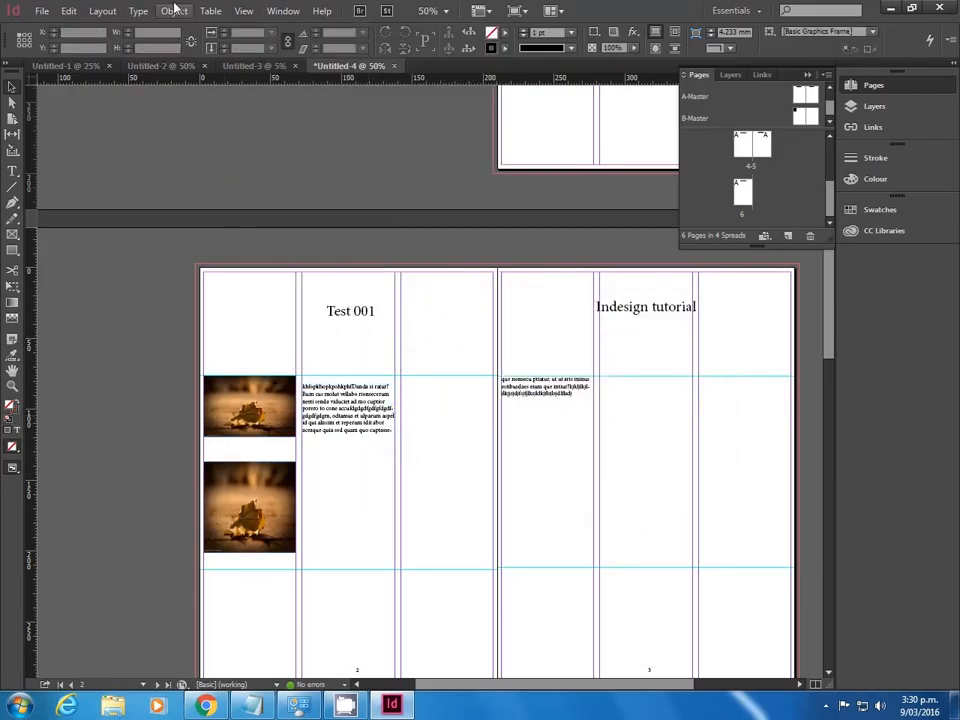
# - Show the frame edges again
pyautogui.click(283, 11)
pyautogui.moveTo(242, 8)
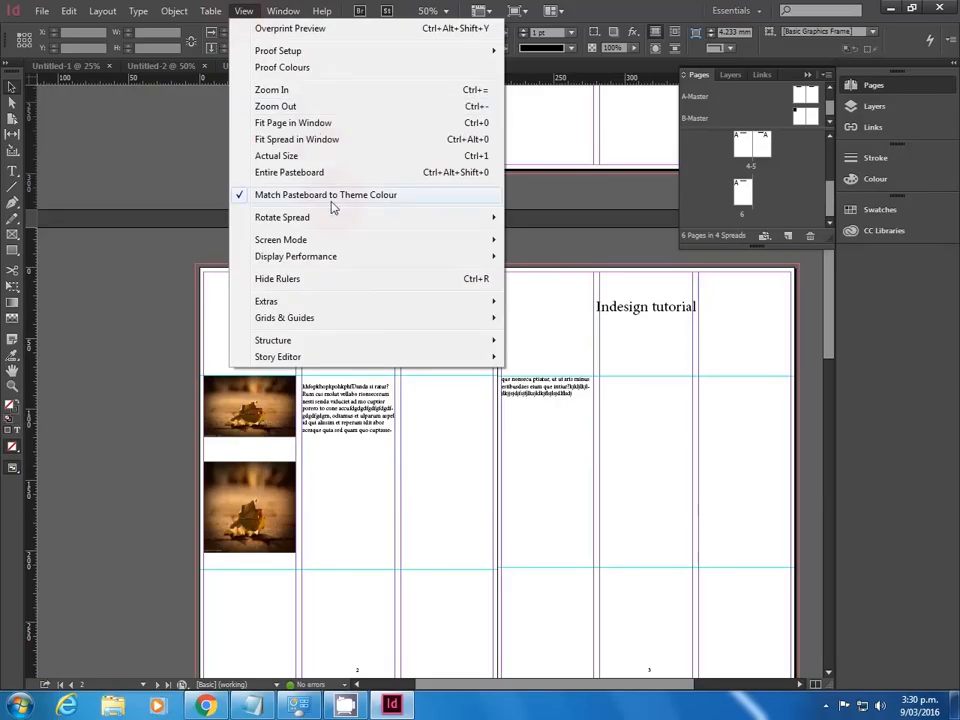
pyautogui.moveTo(346, 302)
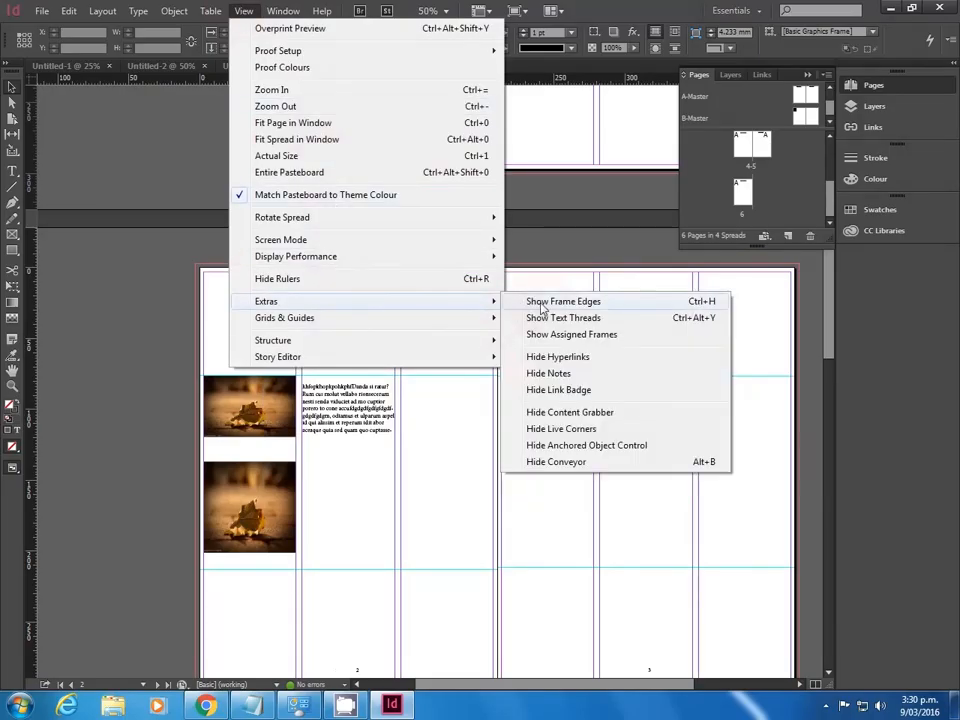
pyautogui.click(536, 304)
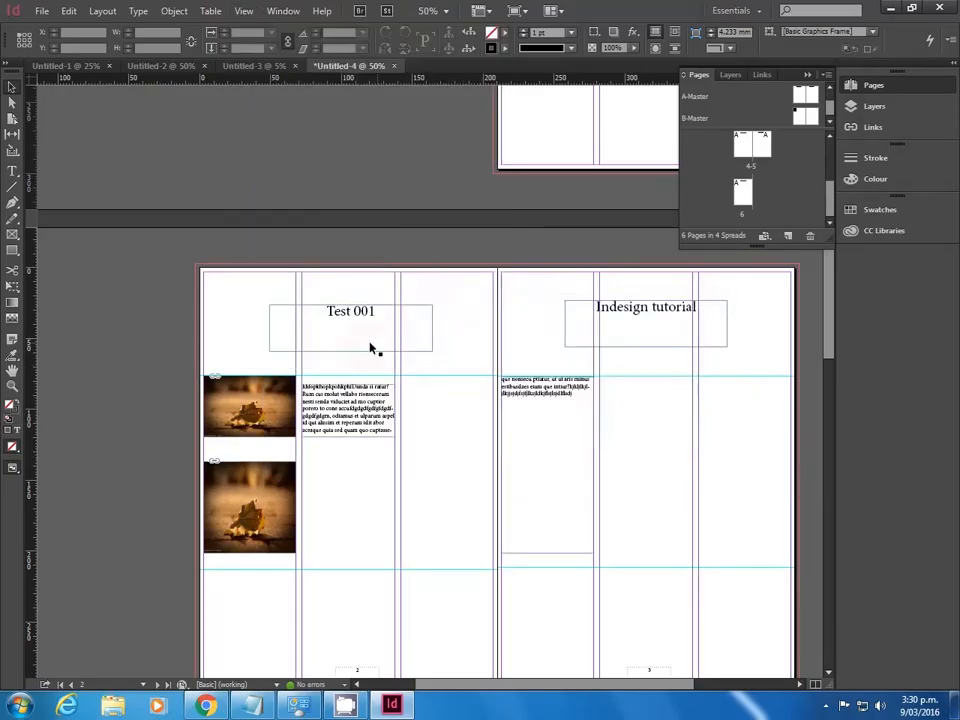
# - Show the text threads and select the linked frames on pages 2 and 3 in turn to view their connection
pyautogui.click(226, 11)
pyautogui.moveTo(176, 14)
pyautogui.moveTo(183, 36)
pyautogui.moveTo(243, 11)
pyautogui.moveTo(375, 304)
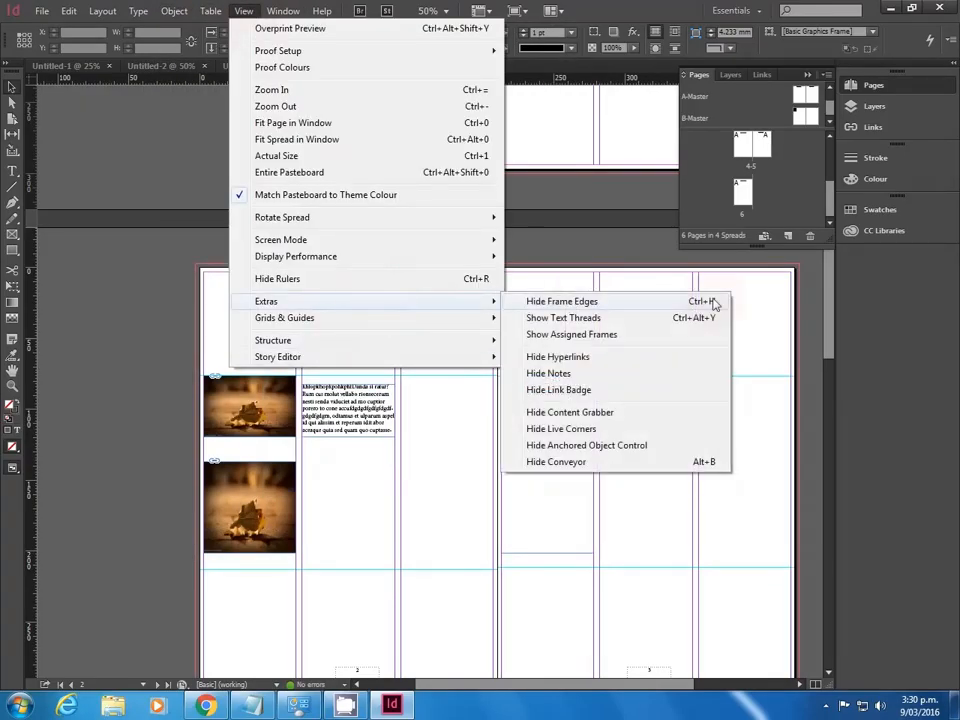
pyautogui.click(583, 321)
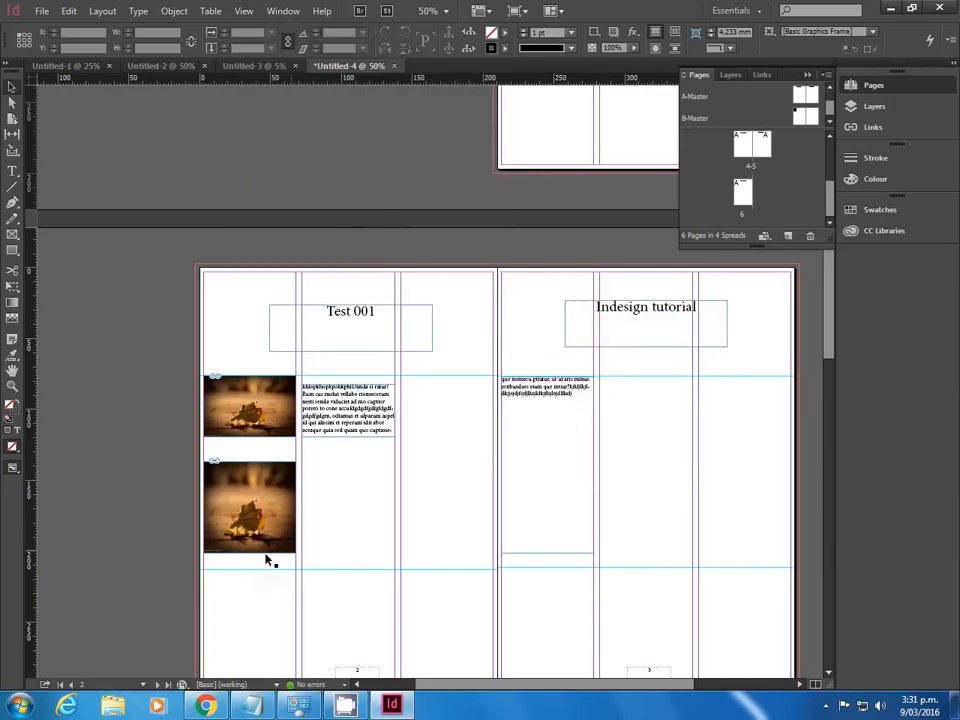
pyautogui.click(359, 416)
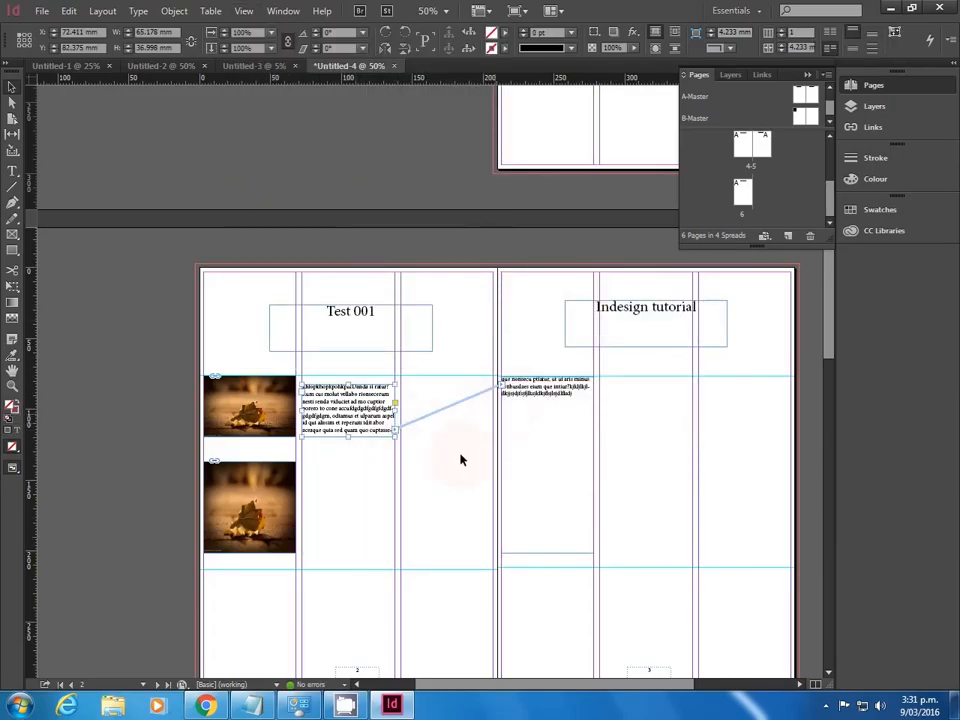
pyautogui.click(548, 578)
pyautogui.click(546, 403)
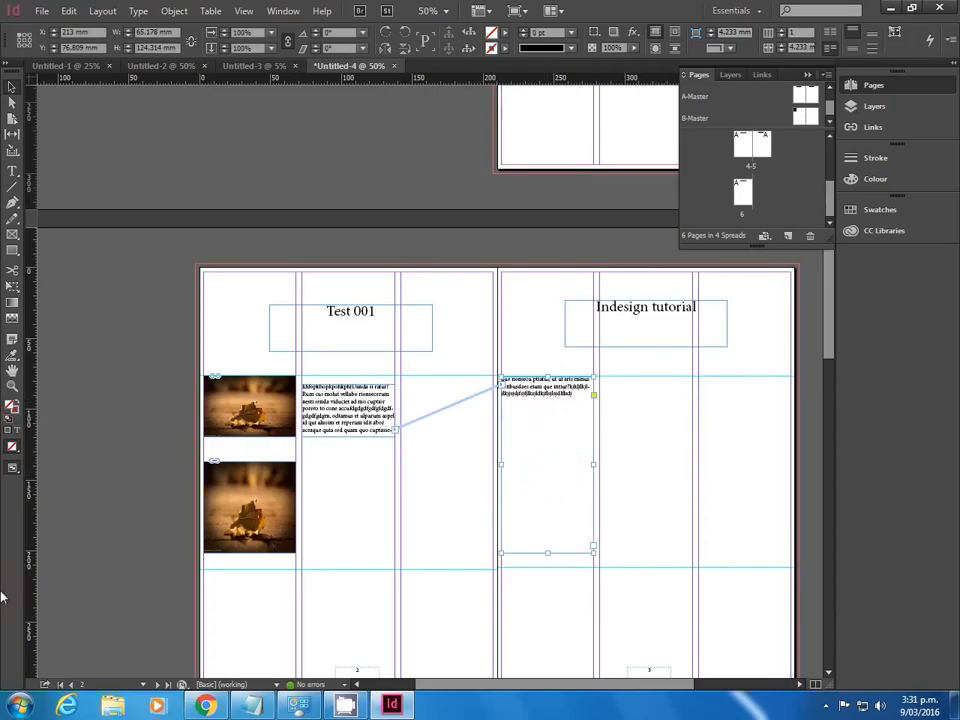
pyautogui.click(322, 533)
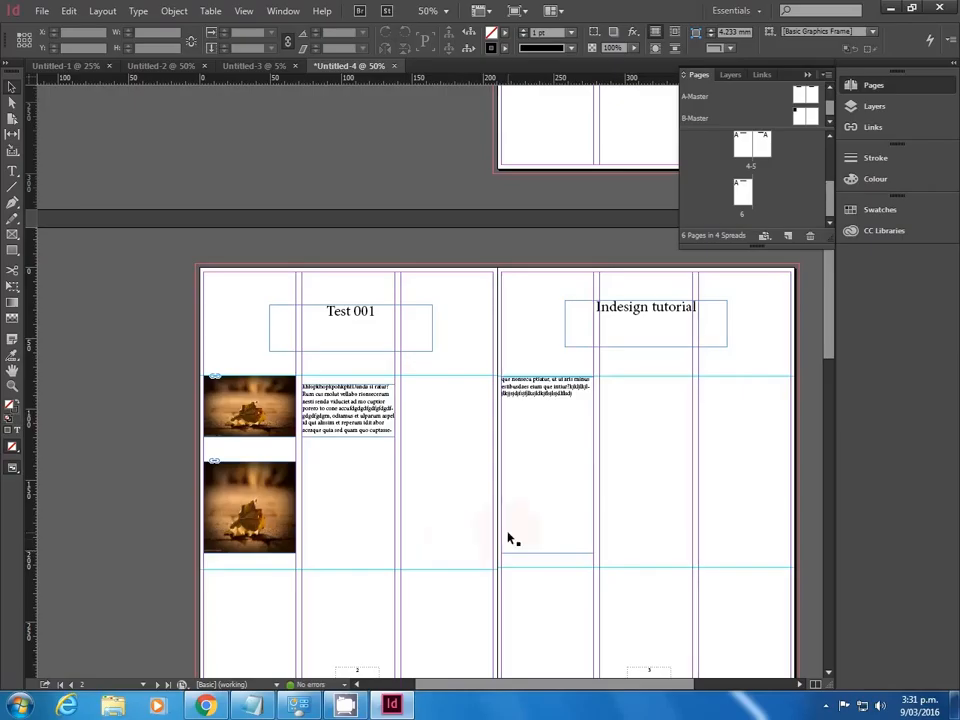
# - Move the linked frame from page 3 below the text in page 2's second column and extend it to about 162 mm high
pyautogui.click(390, 428)
pyautogui.click(582, 425)
pyautogui.moveTo(544, 386); pyautogui.dragTo(352, 487)
pyautogui.scroll(-3, 391, 597)
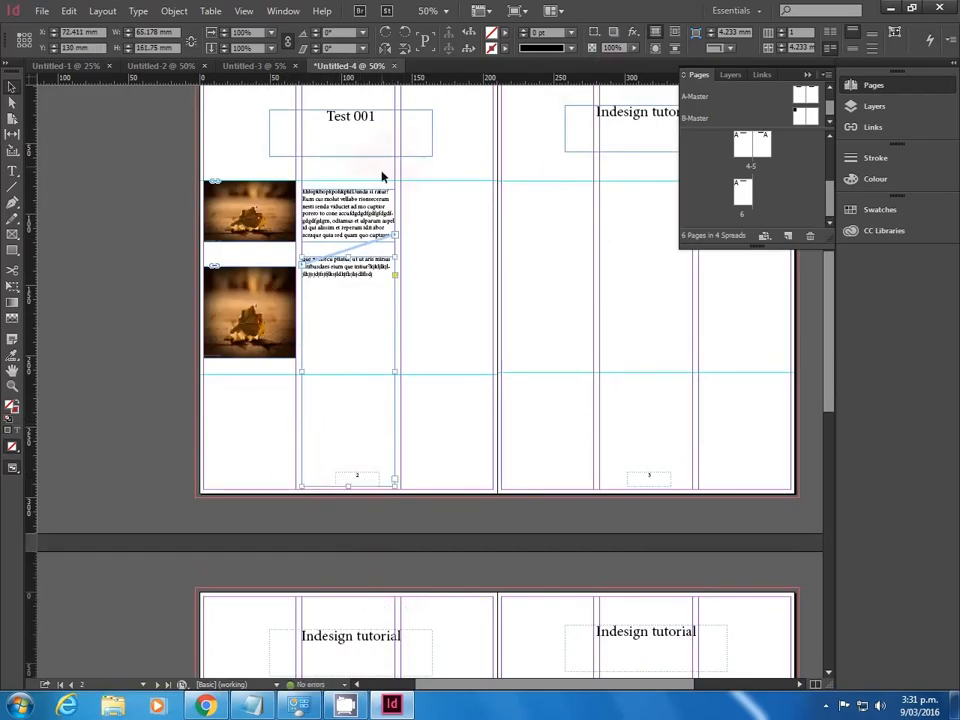
pyautogui.click(433, 246)
# - Draw an empty text frame about 62 by 209 mm in page 2's third column, down to the lower margin
pyautogui.click(12, 171)
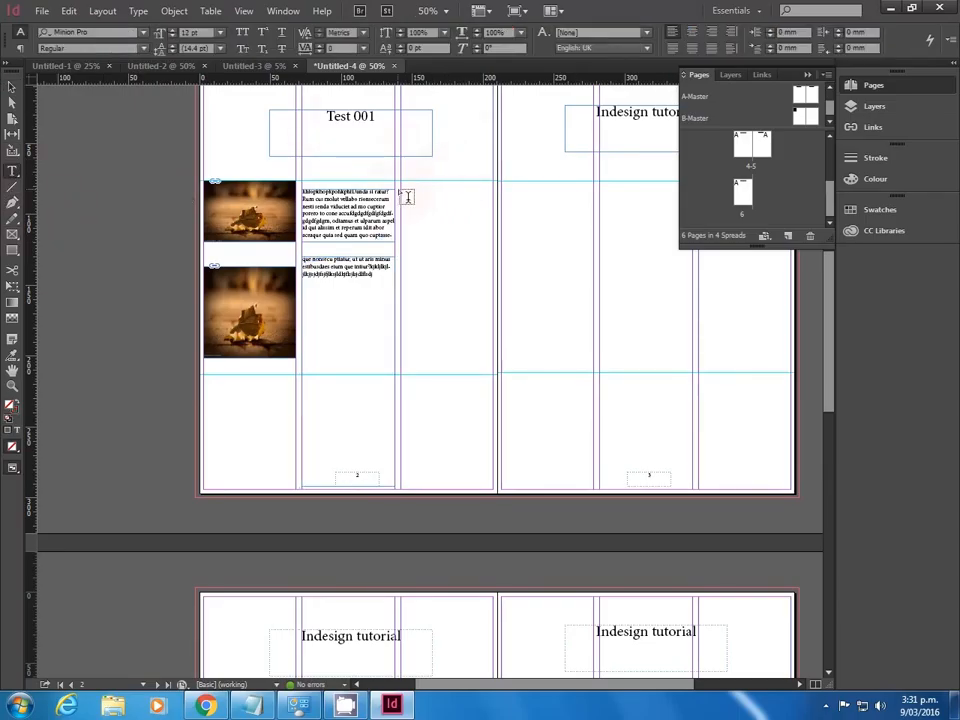
pyautogui.moveTo(402, 188); pyautogui.dragTo(489, 487)
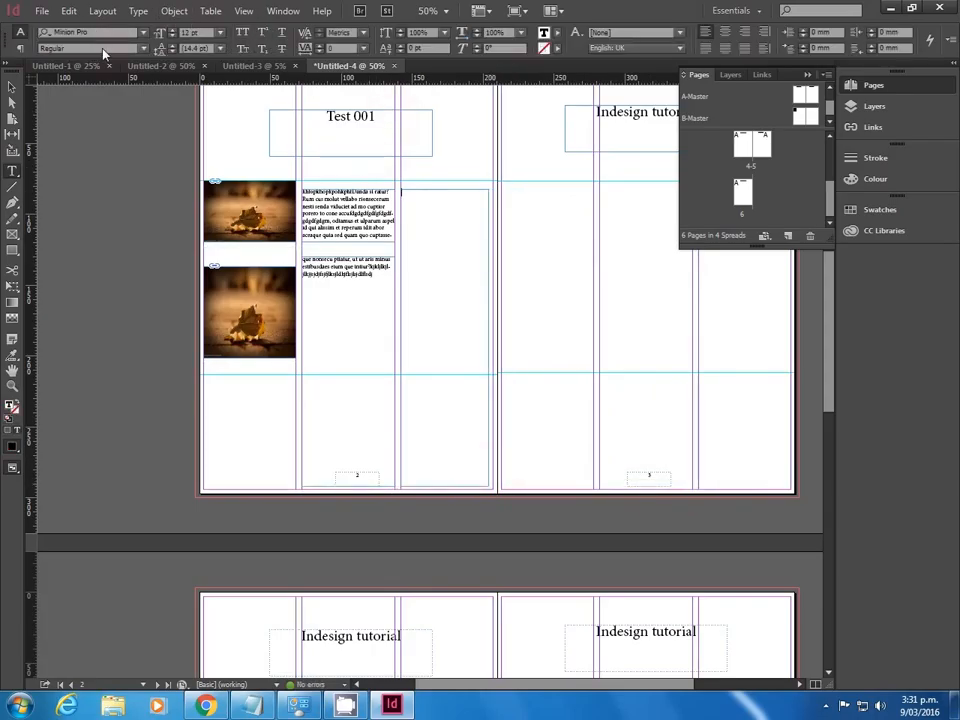
pyautogui.click(11, 87)
# - Thread the lower frame of page 2's second column into the new third-column frame
pyautogui.click(389, 308)
pyautogui.click(359, 194)
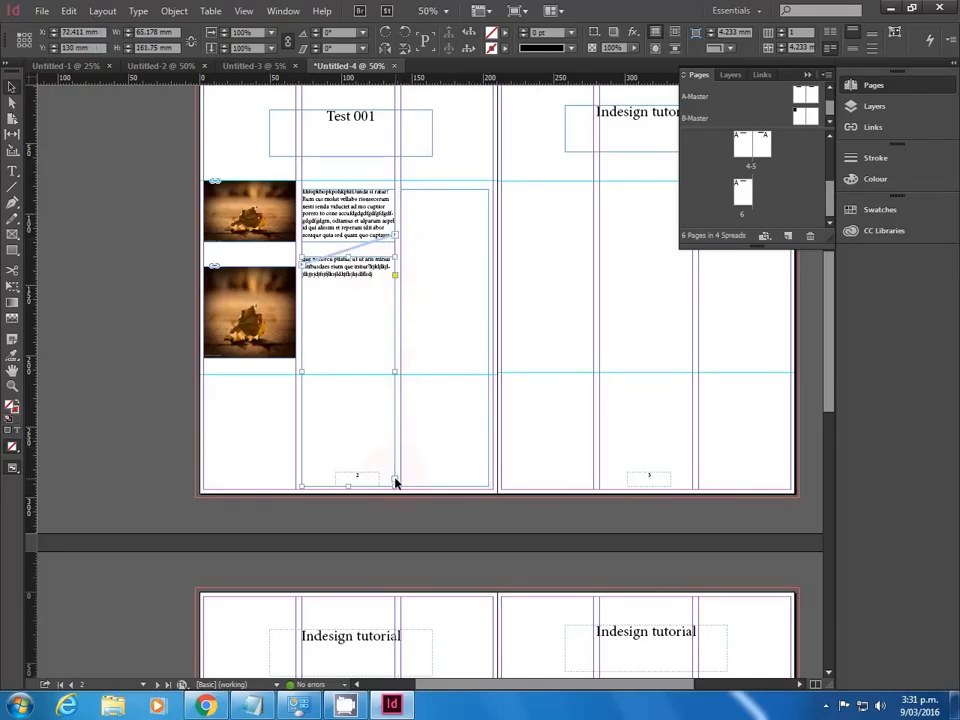
pyautogui.click(445, 283)
pyautogui.click(352, 209)
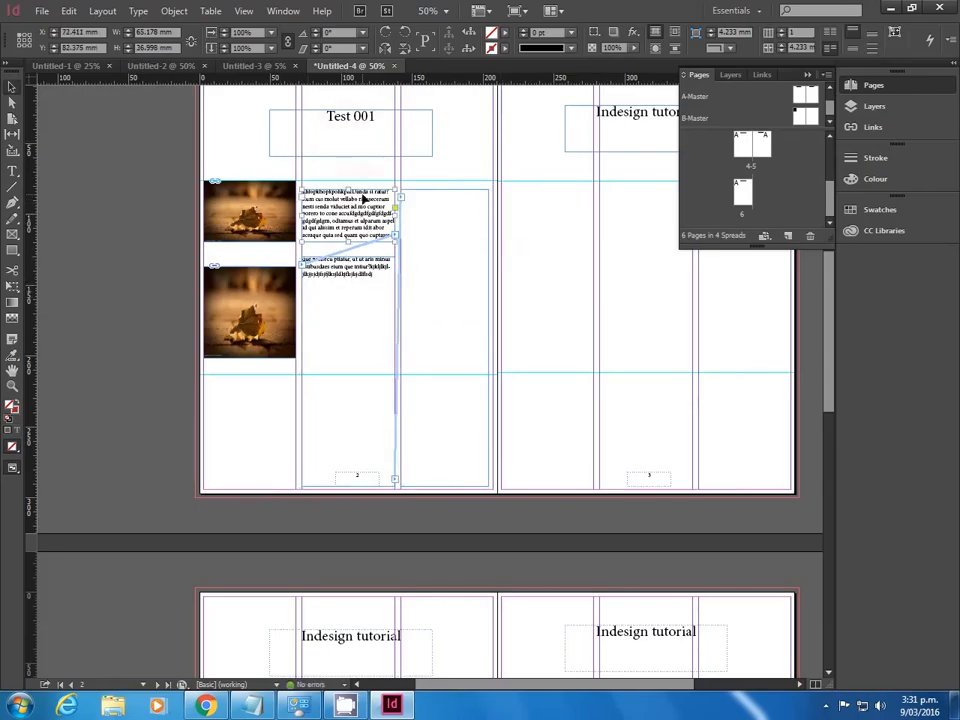
# - Move the empty linked frame to page 3's first column at X 213 mm, Y 82.375 mm, and deselect it
pyautogui.moveTo(443, 270); pyautogui.dragTo(576, 339)
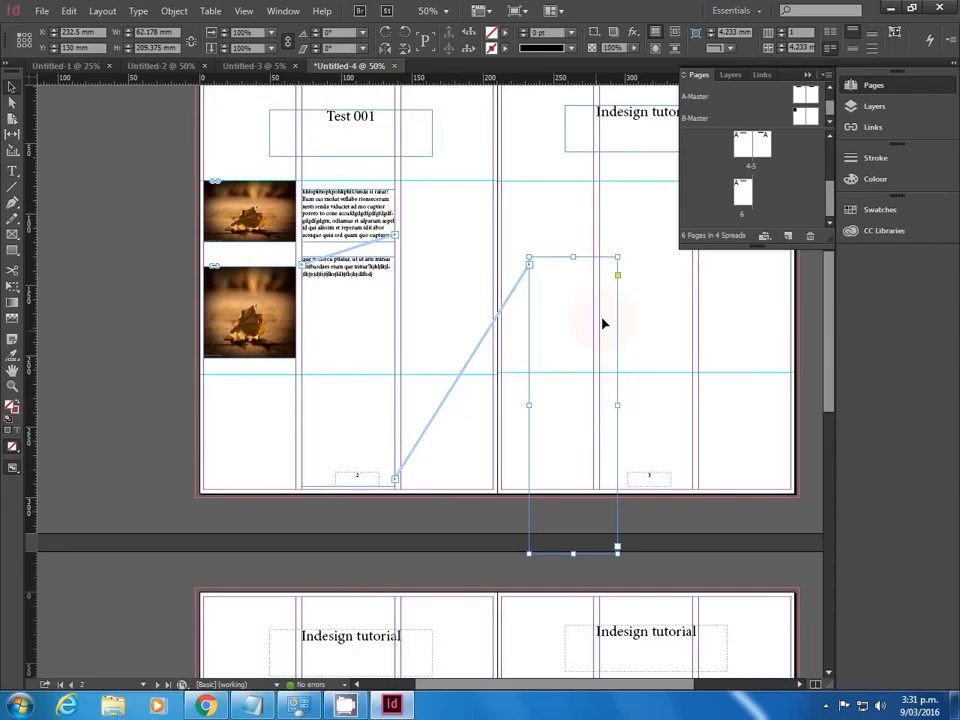
pyautogui.moveTo(590, 319); pyautogui.dragTo(549, 249)
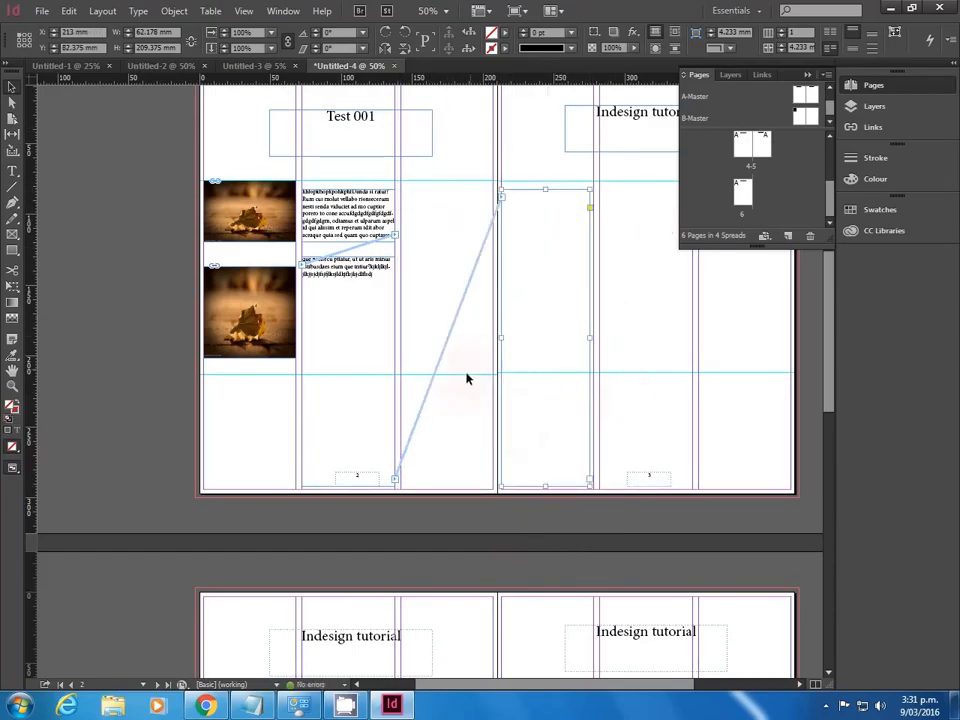
pyautogui.click(429, 231)
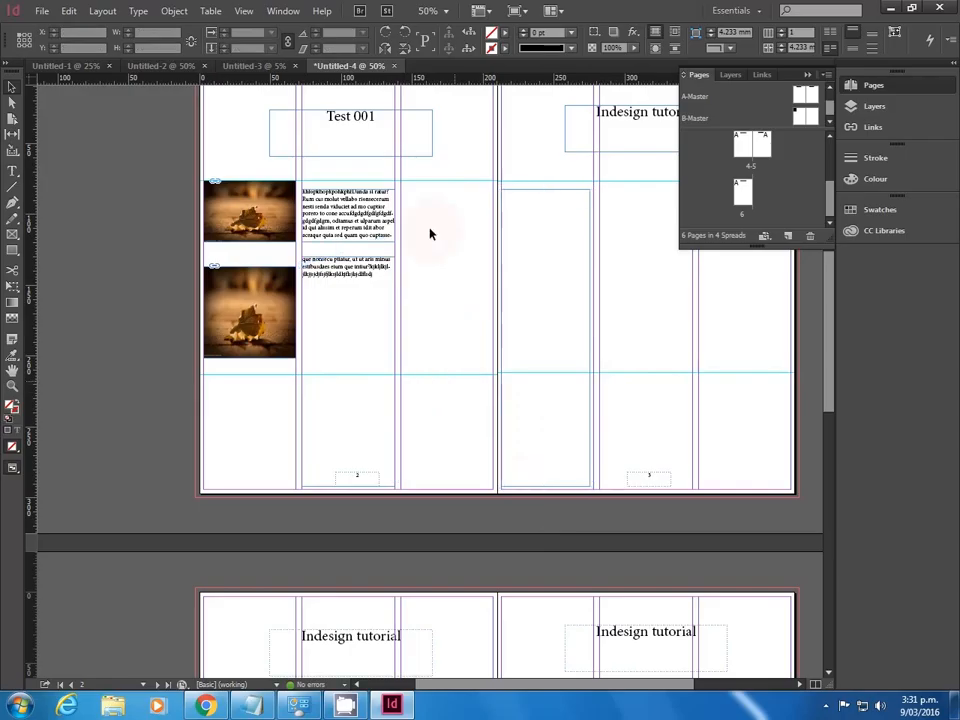
# - Fill page 2's lower second-column frame and its linked page 3 frame with placeholder text, and place the cursor in the page 3 text
pyautogui.click(369, 274)
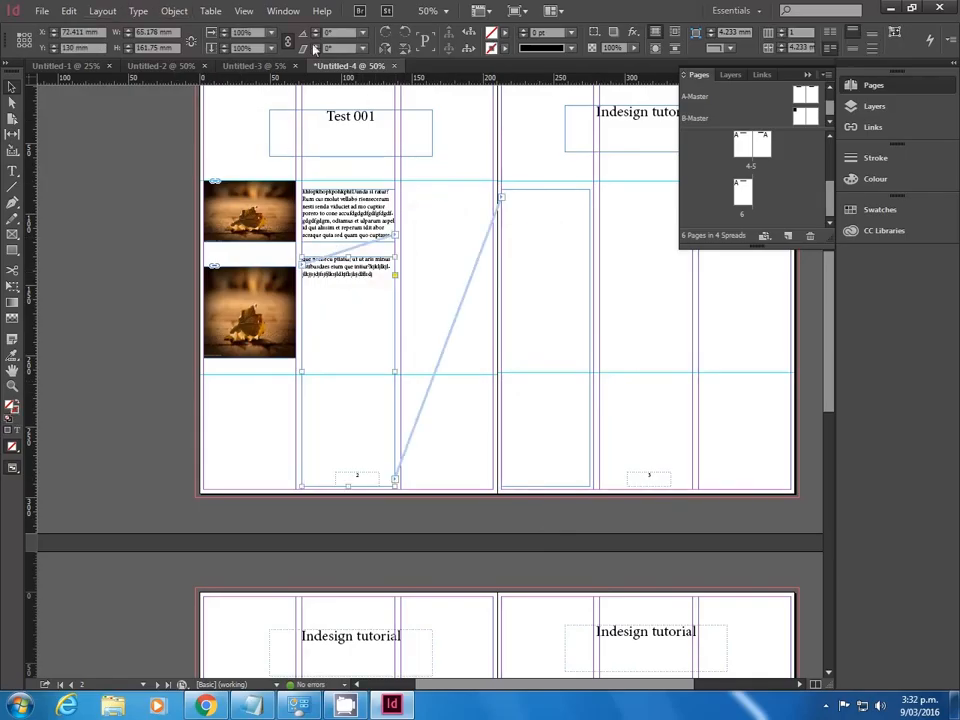
pyautogui.click(139, 10)
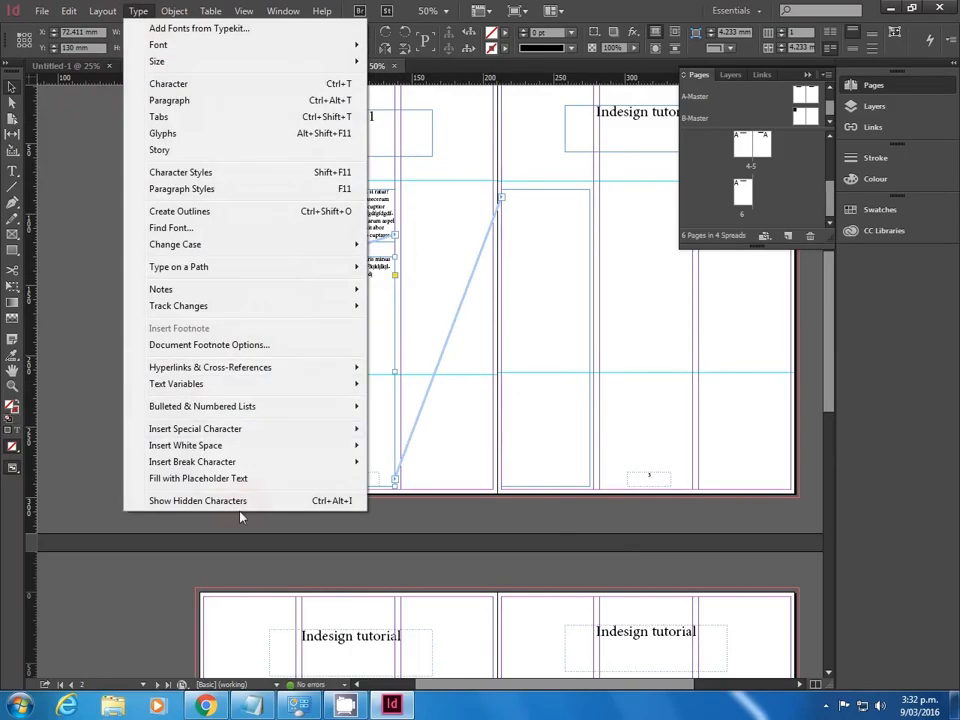
pyautogui.click(251, 478)
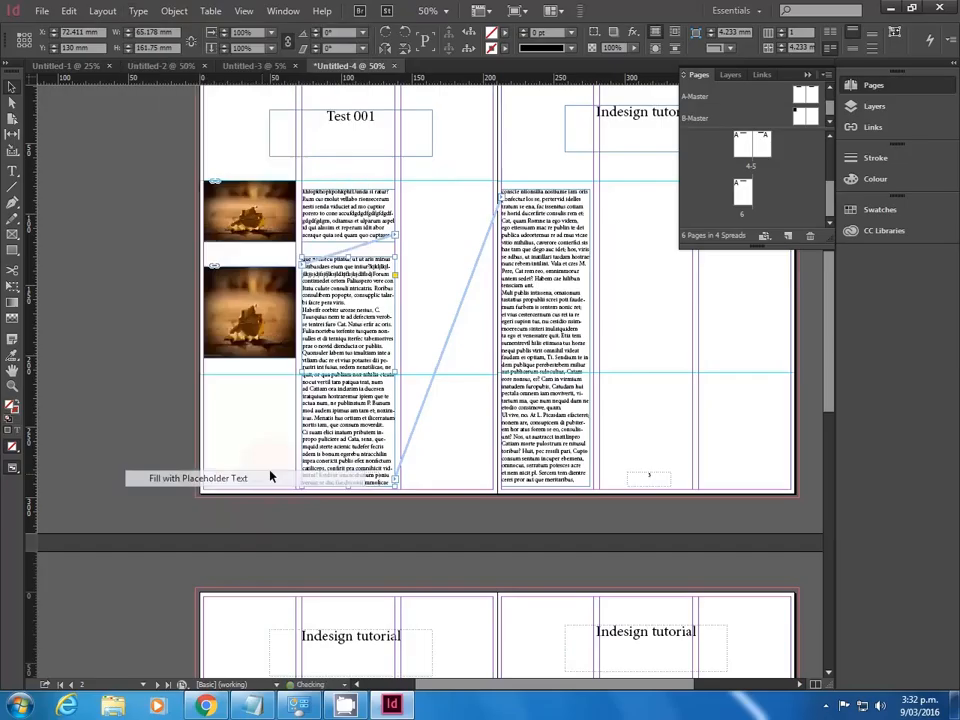
pyautogui.doubleClick(523, 246)
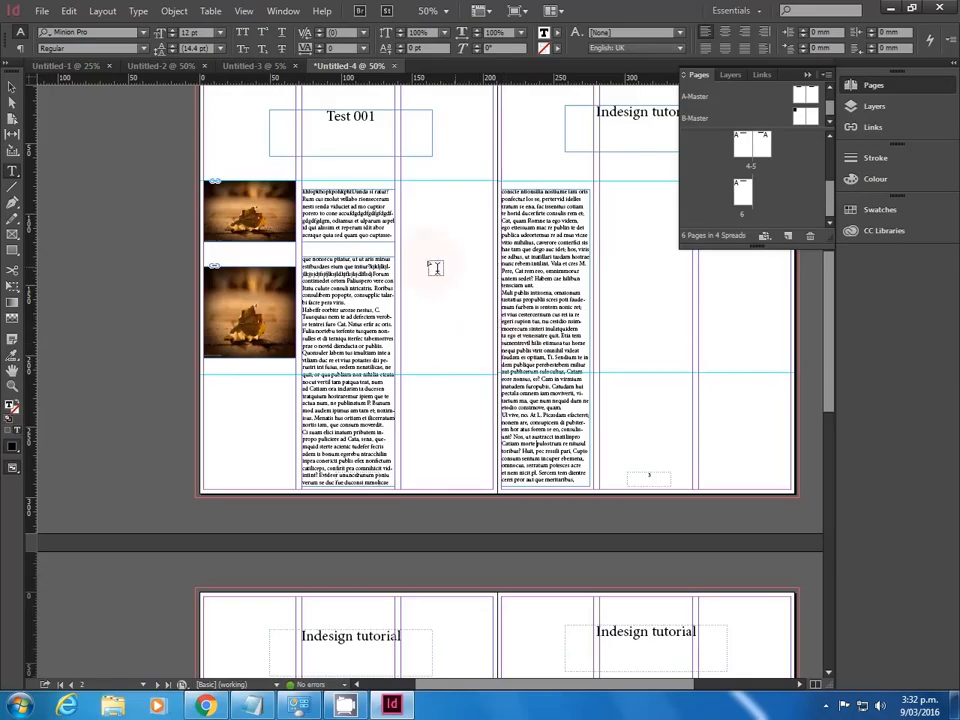
# - Widen page 3's text frame across all three columns to a width of 204 mm, and deselect it
pyautogui.press('Escape')
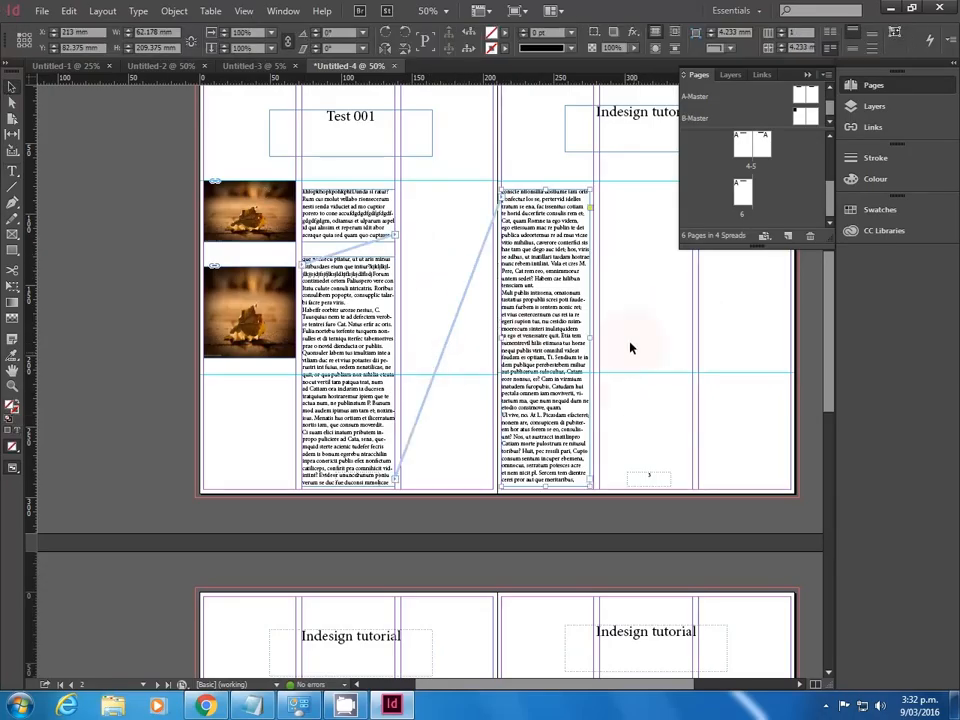
pyautogui.moveTo(553, 685); pyautogui.dragTo(600, 684)
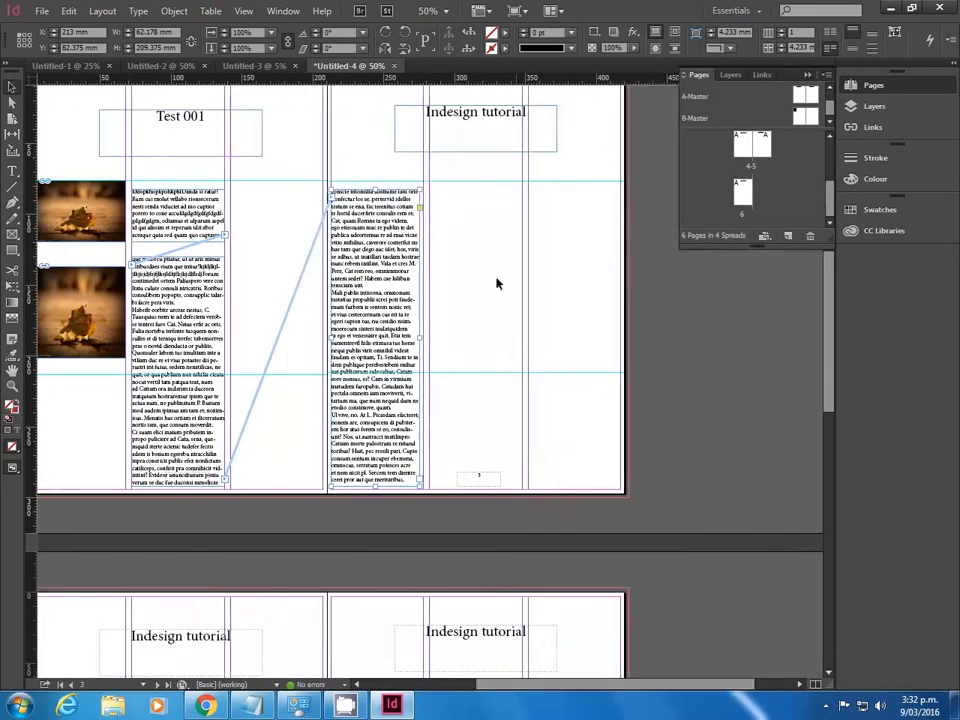
pyautogui.moveTo(420, 336); pyautogui.dragTo(620, 338)
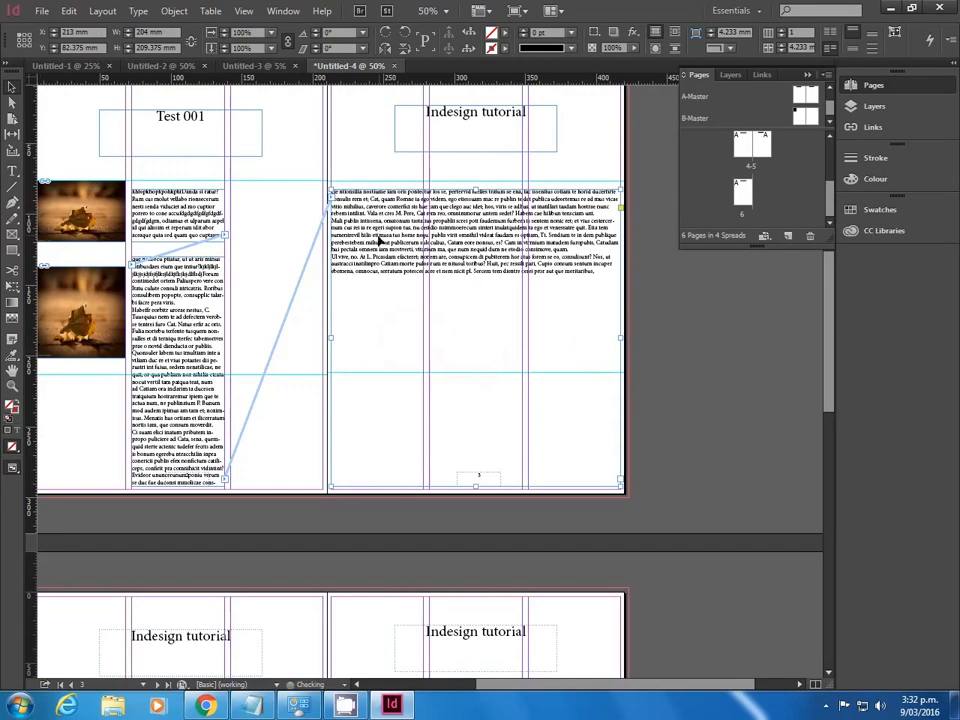
pyautogui.click(720, 386)
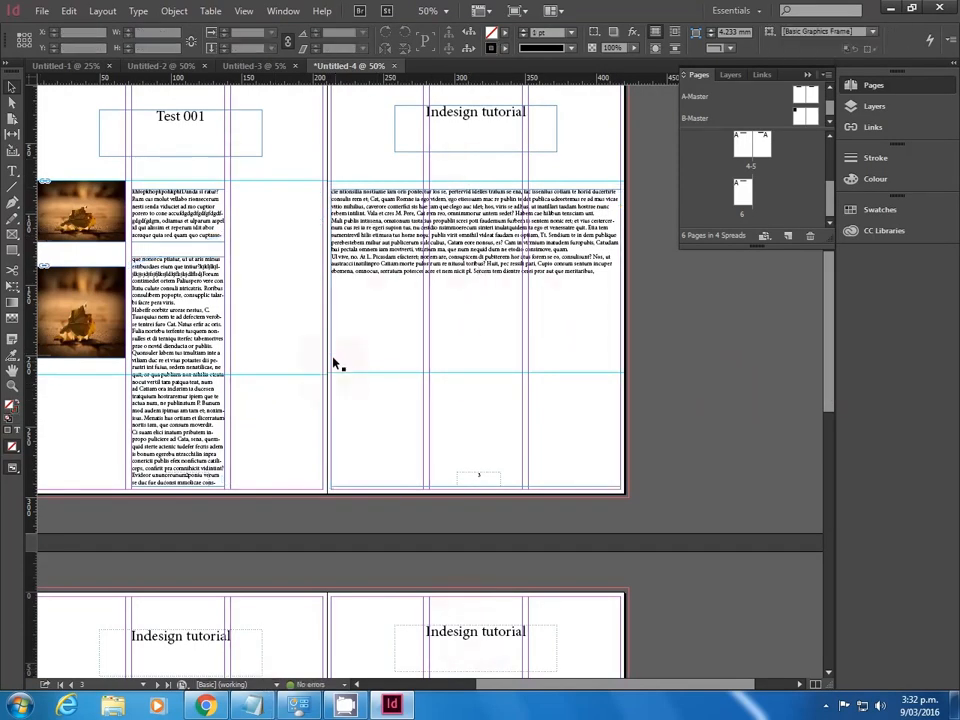
pyautogui.moveTo(88, 309); pyautogui.dragTo(485, 243)
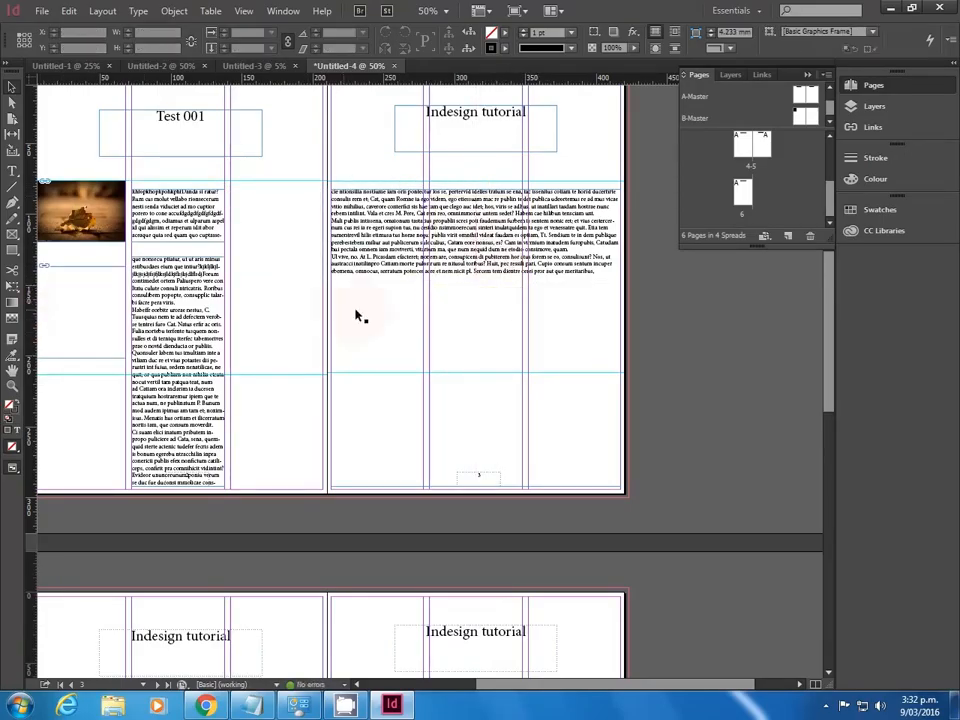
pyautogui.hotkey('ctrl', 'z')
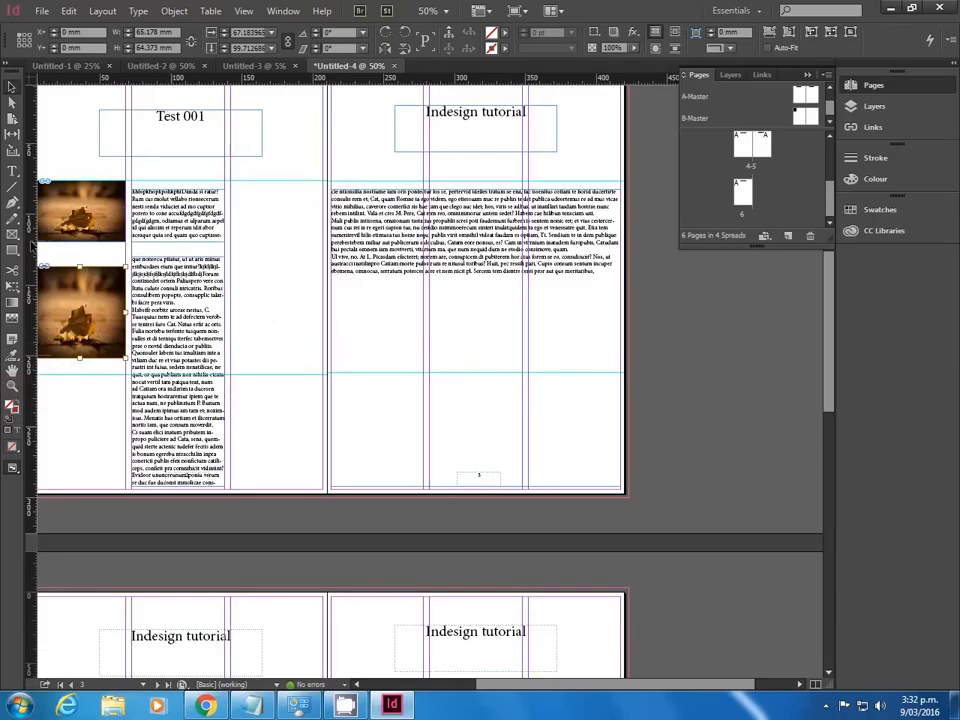
pyautogui.click(73, 316)
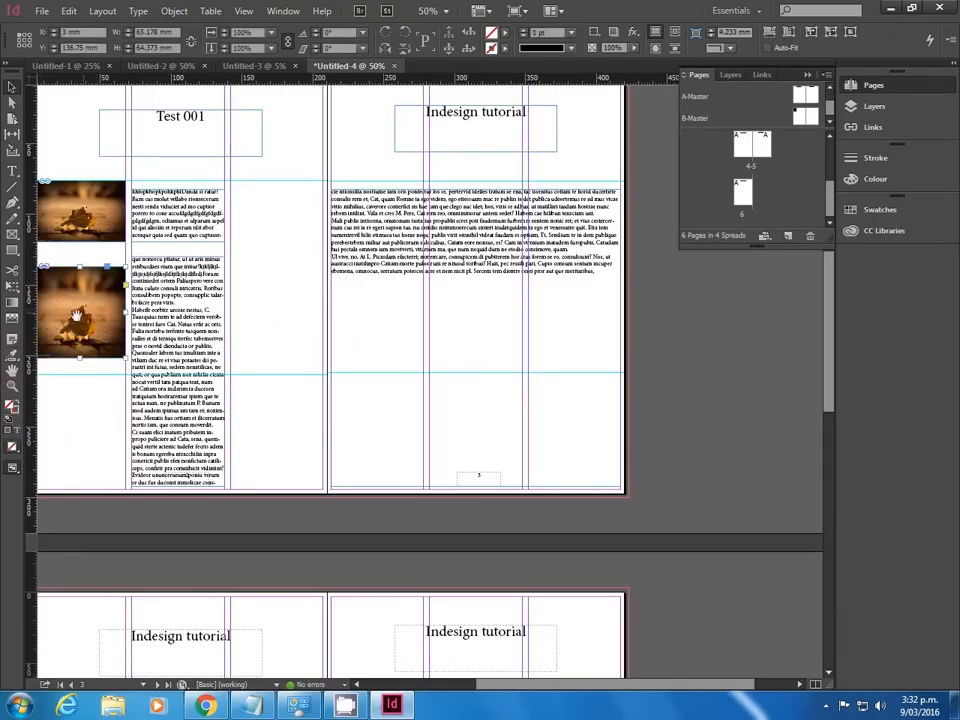
pyautogui.moveTo(74, 316); pyautogui.dragTo(485, 252)
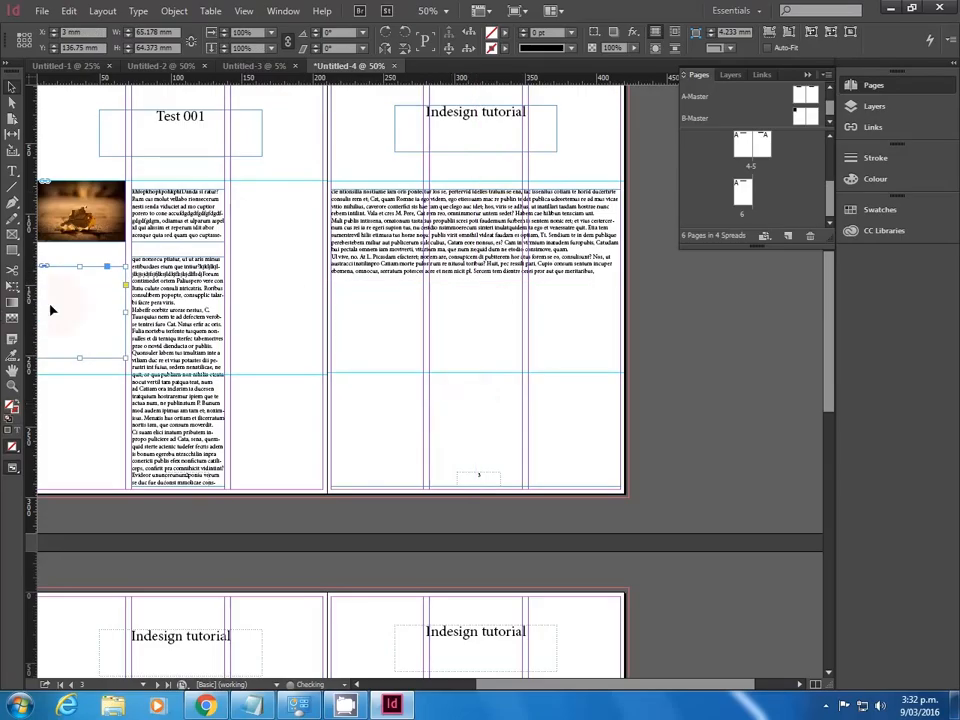
pyautogui.hotkey('ctrl', 'z')
# - Move the lower ship image with its frame from page 2's first column to page 3's middle column, over the upper text
pyautogui.click(42, 435)
pyautogui.moveTo(74, 312); pyautogui.dragTo(471, 234)
# - Apply bounding-box text wrap to page 3's wide text frame and move the frame down to Y 106.812 mm
pyautogui.click(480, 352)
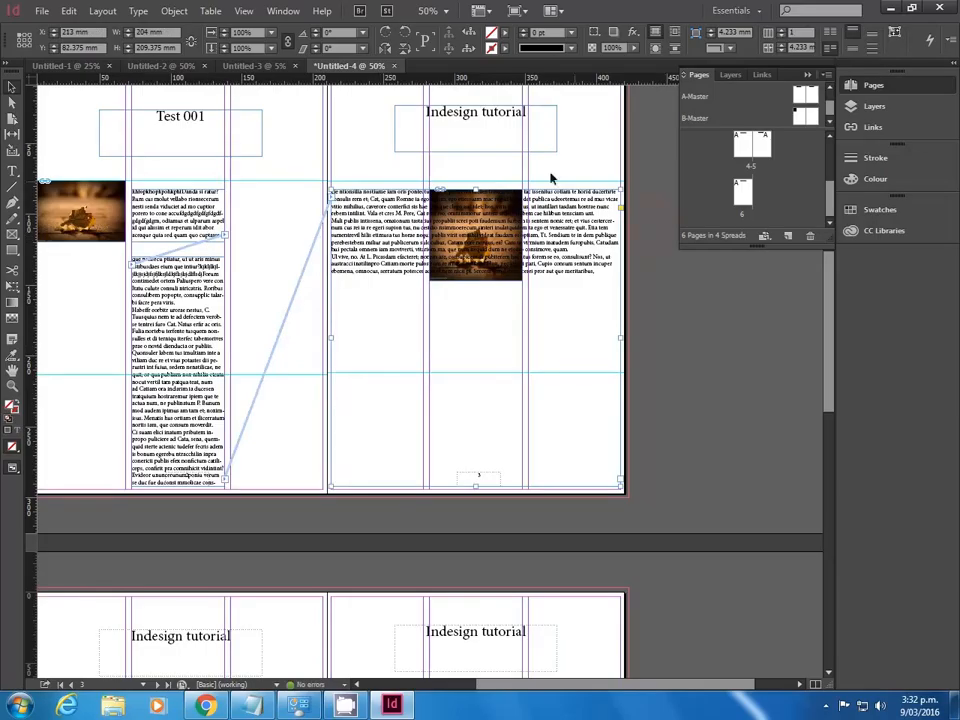
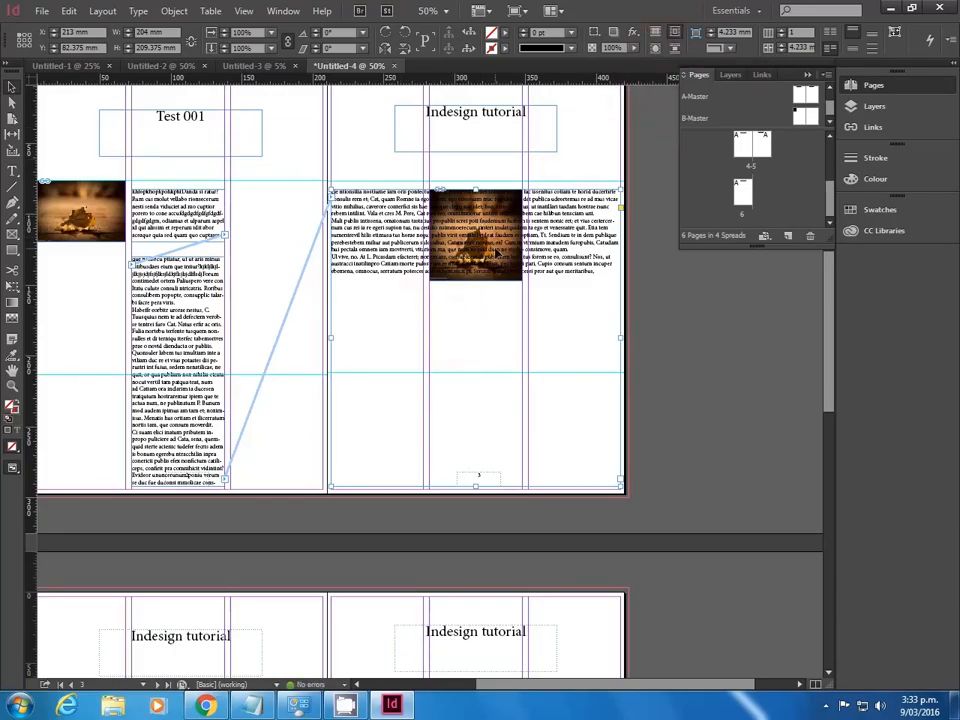
pyautogui.click(653, 49)
pyautogui.click(672, 36)
pyautogui.moveTo(474, 270); pyautogui.dragTo(482, 328)
pyautogui.hotkey('ctrl', 'z')
pyautogui.moveTo(468, 282); pyautogui.dragTo(486, 273)
pyautogui.click(484, 203)
pyautogui.click(402, 182)
# - Apply bounding-box text wrap to page 3's ship image and move it down into the text, leaving nothing selected
pyautogui.click(499, 197)
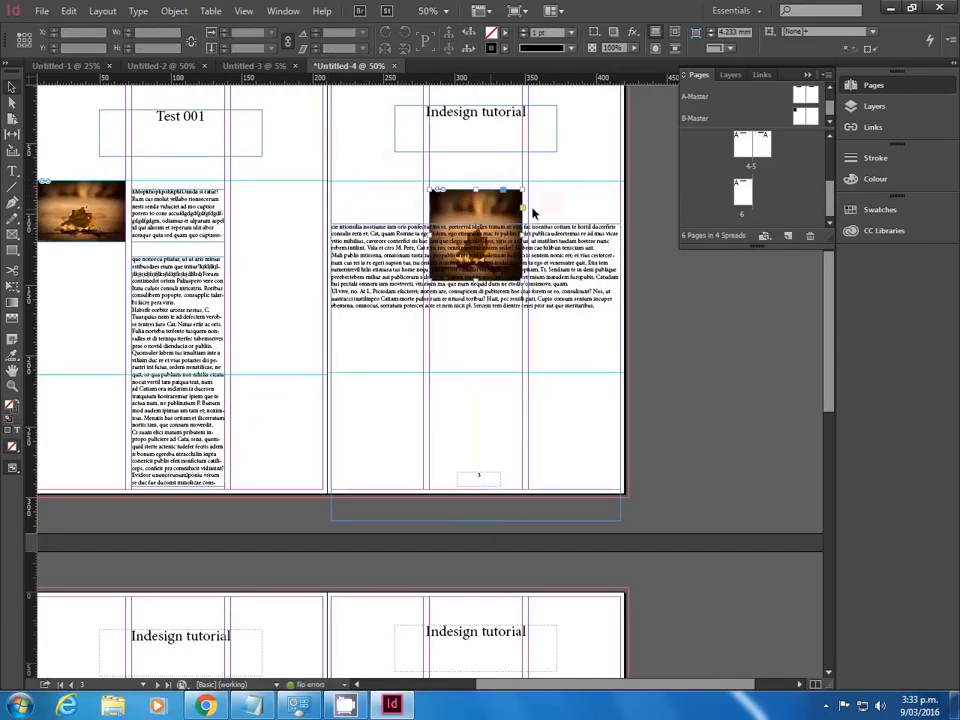
pyautogui.click(673, 33)
pyautogui.moveTo(476, 205); pyautogui.dragTo(476, 299)
pyautogui.click(452, 435)
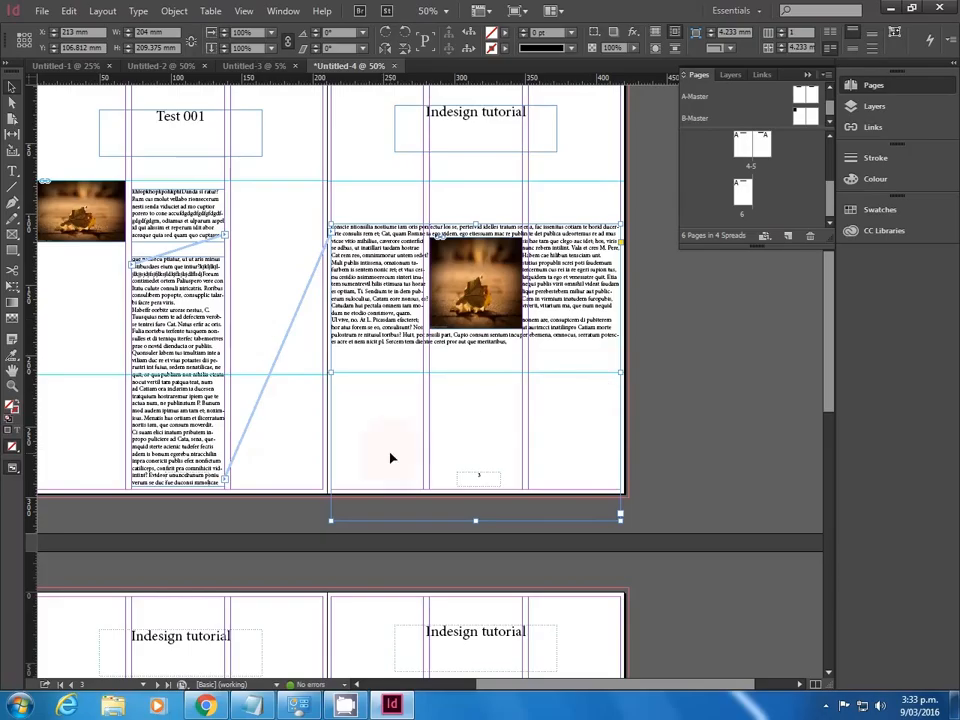
pyautogui.click(750, 386)
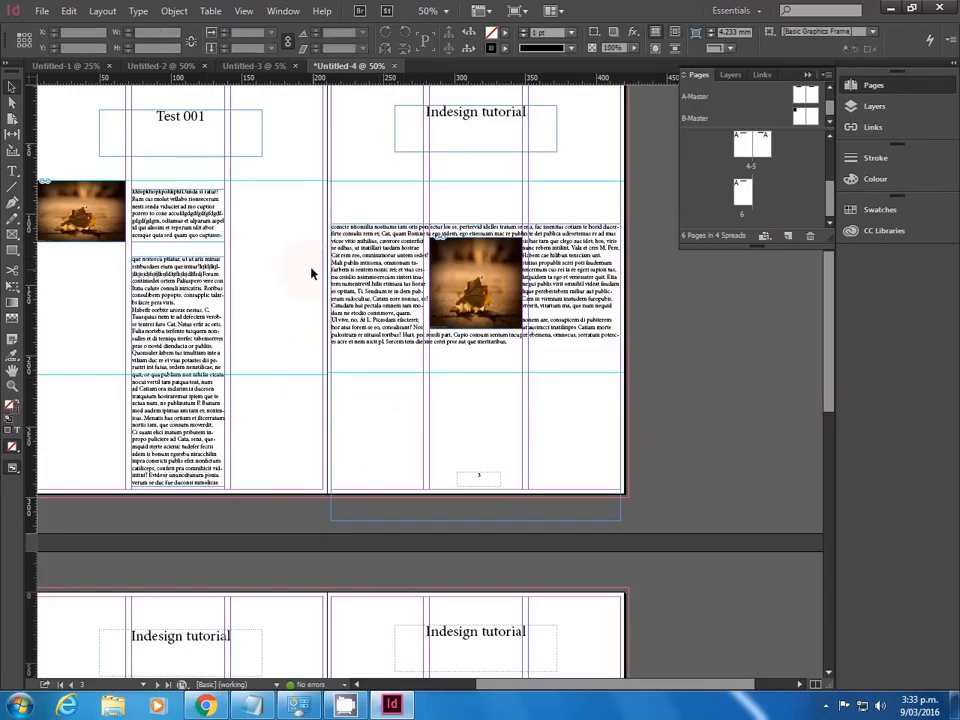
pyautogui.click(151, 272)
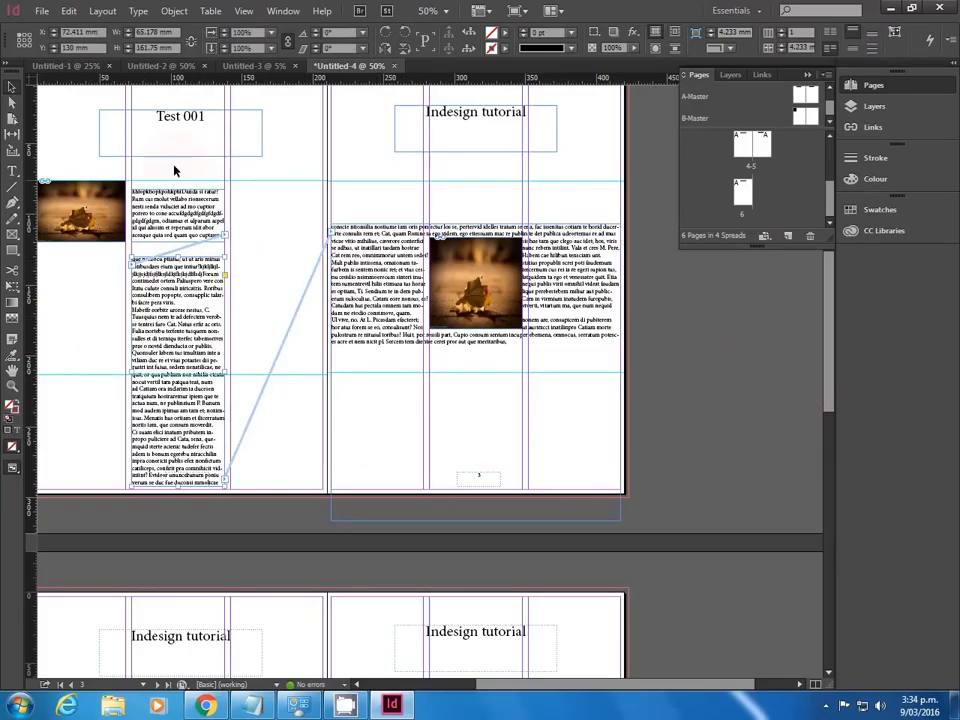
pyautogui.doubleClick(190, 117)
pyautogui.moveTo(214, 118); pyautogui.dragTo(103, 117)
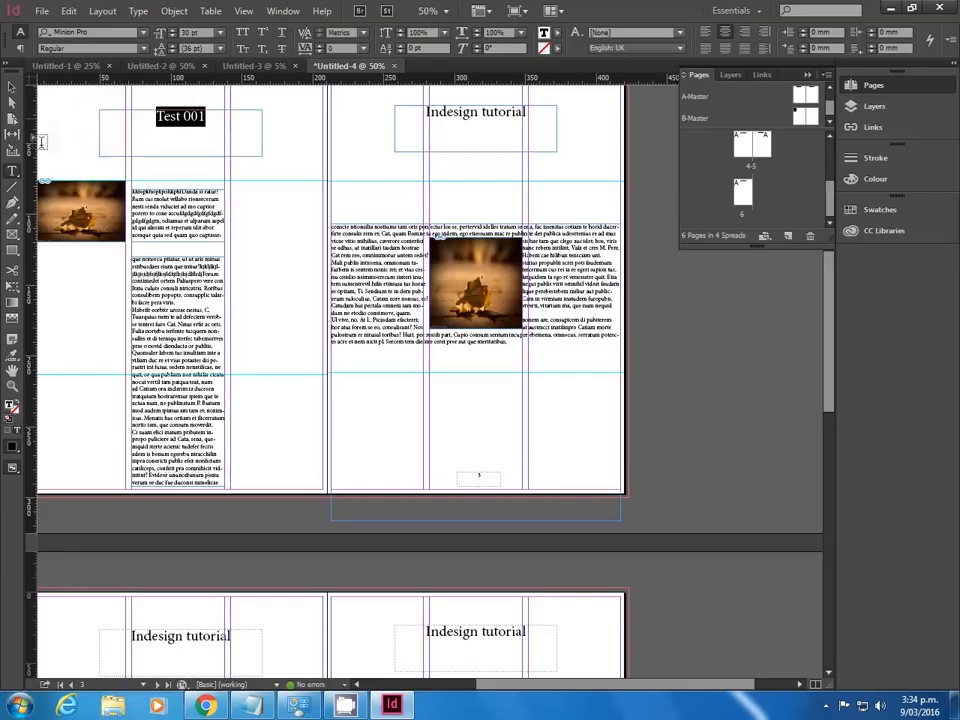
pyautogui.click(272, 125)
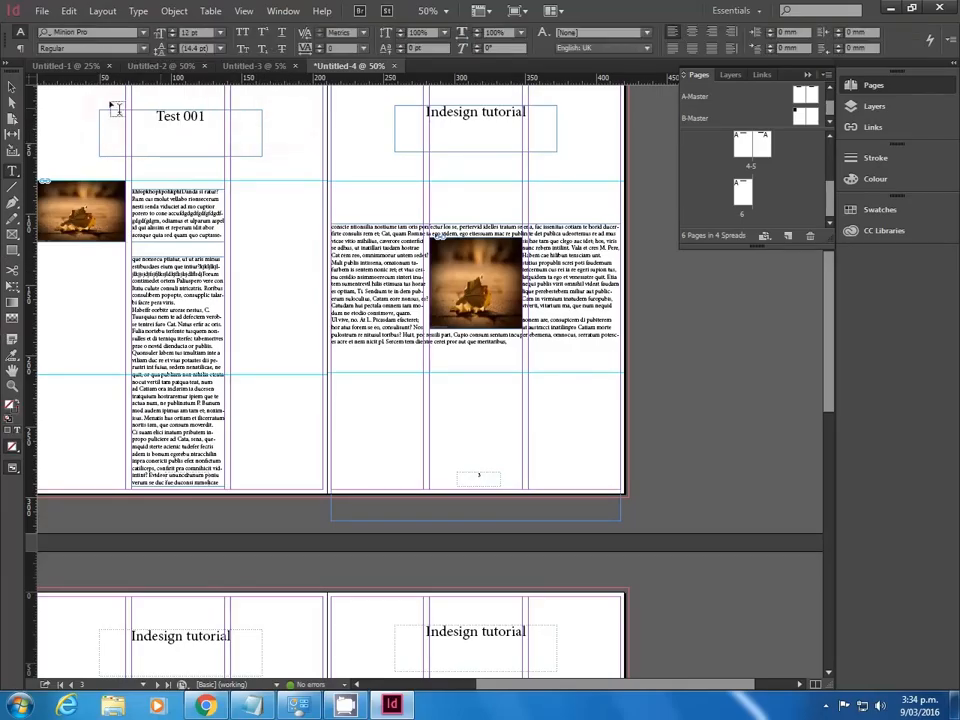
pyautogui.click(8, 87)
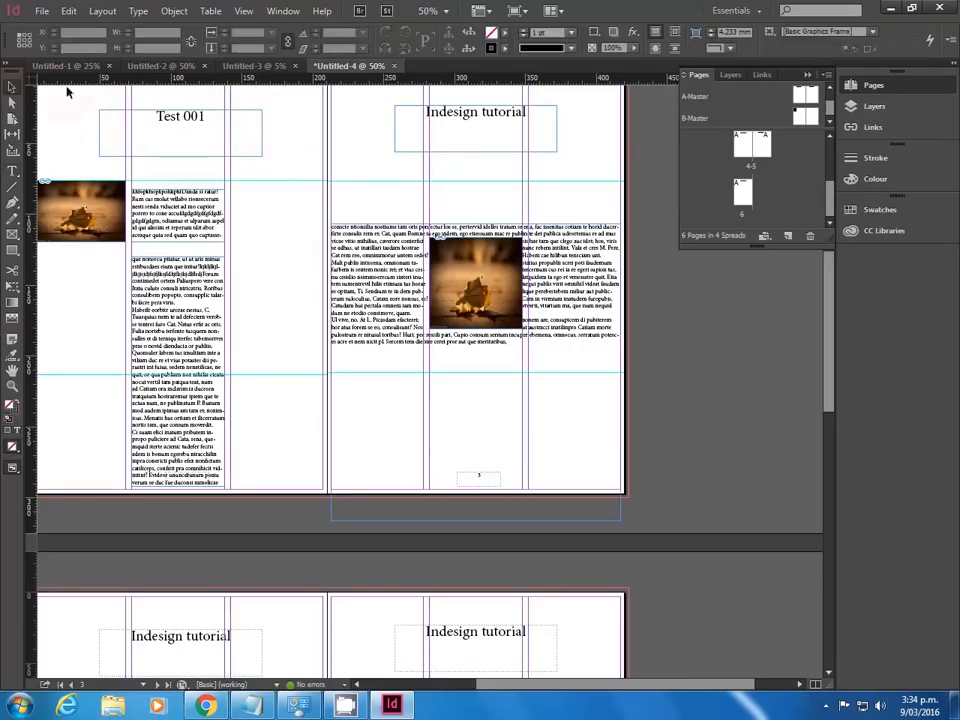
# - Select all the text of page 2's "Test 001" title for editing
pyautogui.click(167, 121)
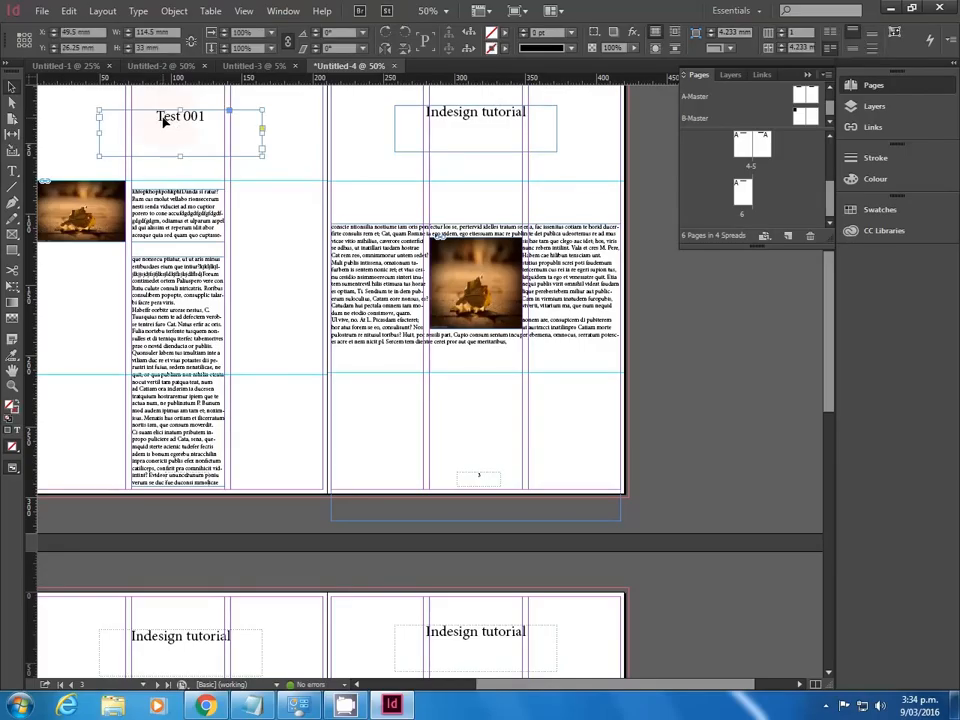
pyautogui.doubleClick(167, 121)
pyautogui.moveTo(154, 114); pyautogui.dragTo(224, 114)
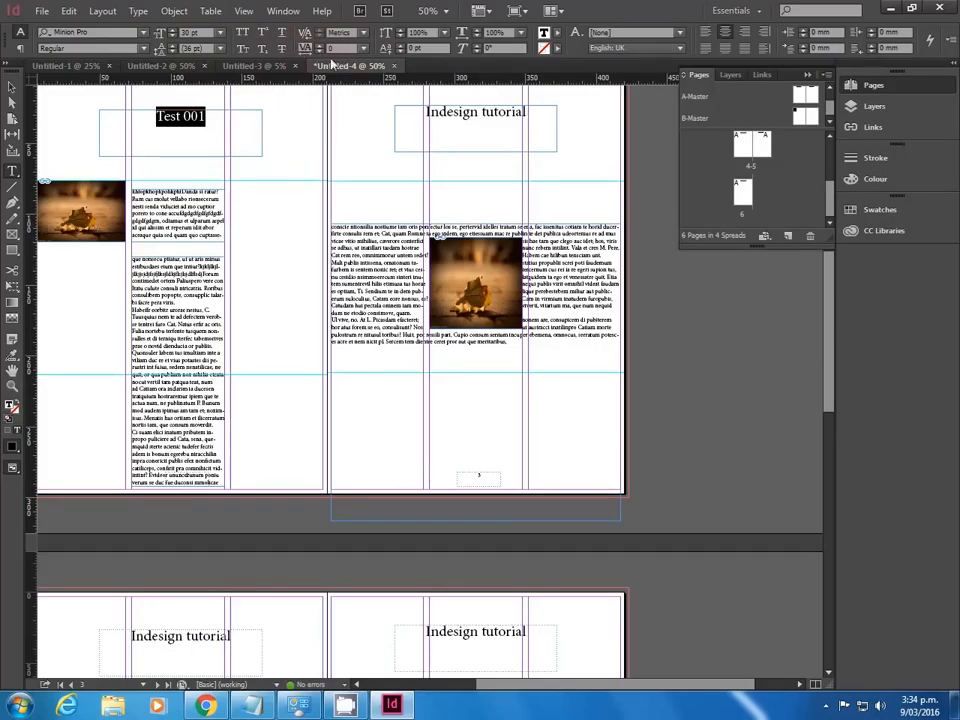
# - Try tracking values of 10 and 75 on the "Test 001" title, and reset its tracking to 0
pyautogui.click(365, 50)
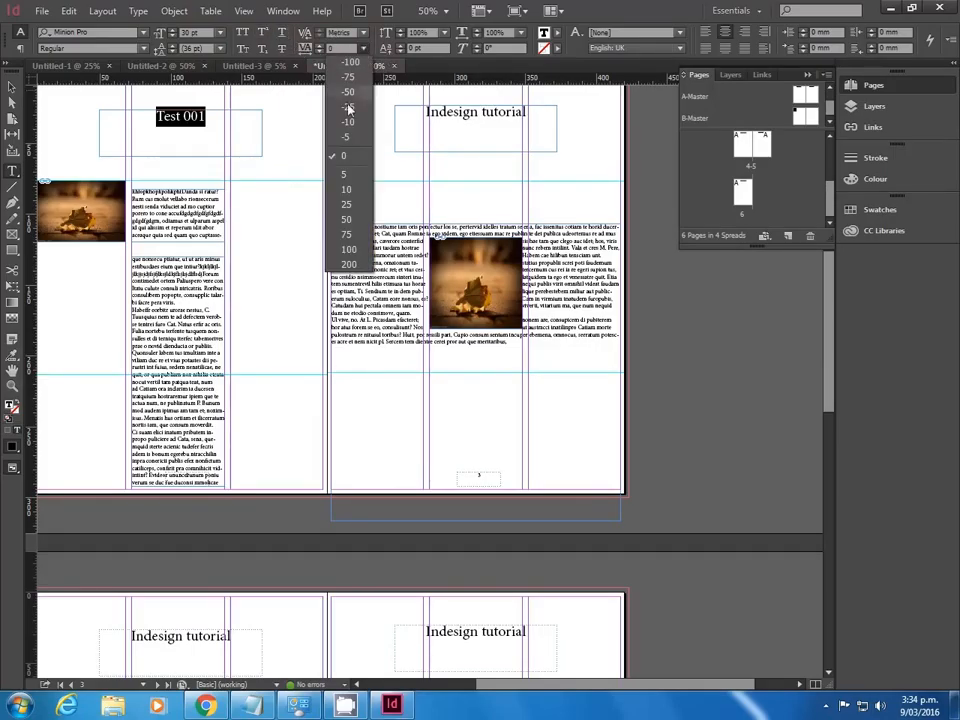
pyautogui.click(345, 188)
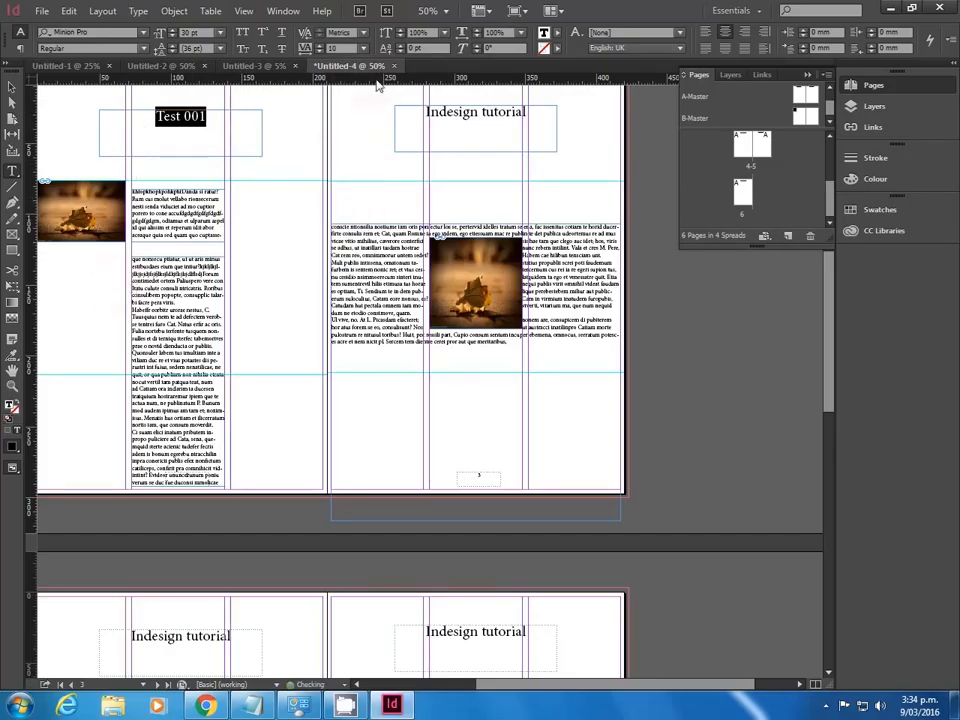
pyautogui.click(362, 50)
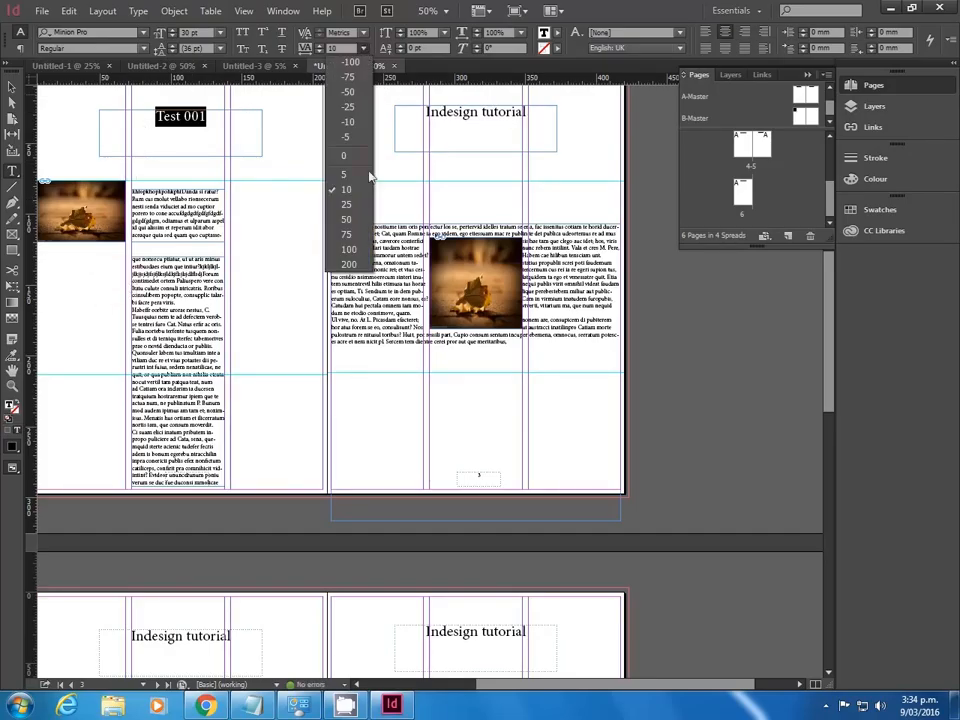
pyautogui.click(349, 249)
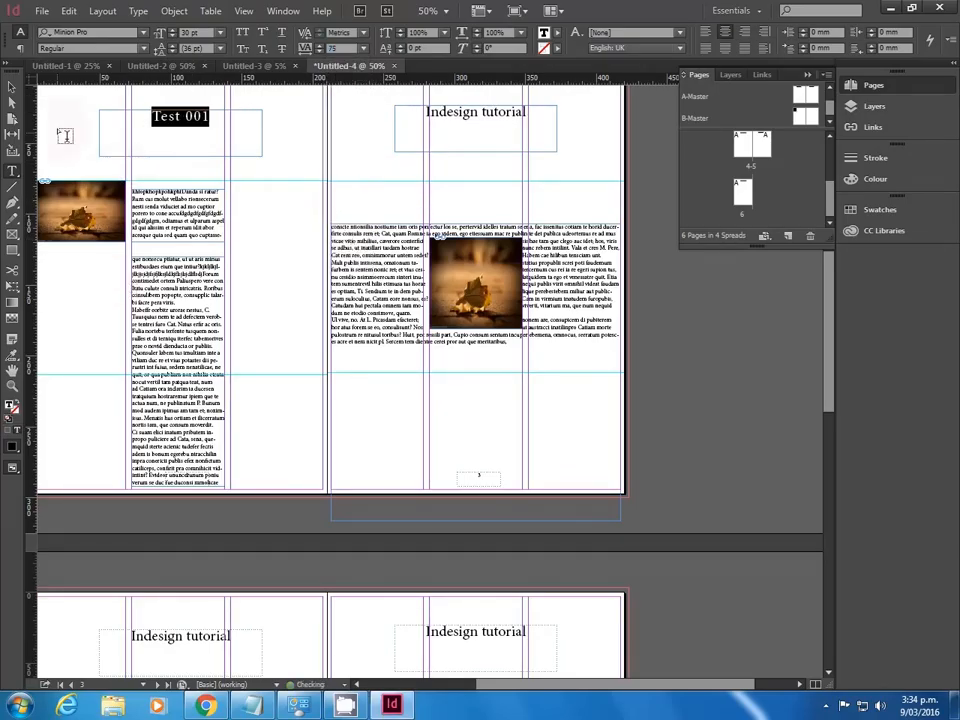
pyautogui.click(362, 50)
pyautogui.click(362, 160)
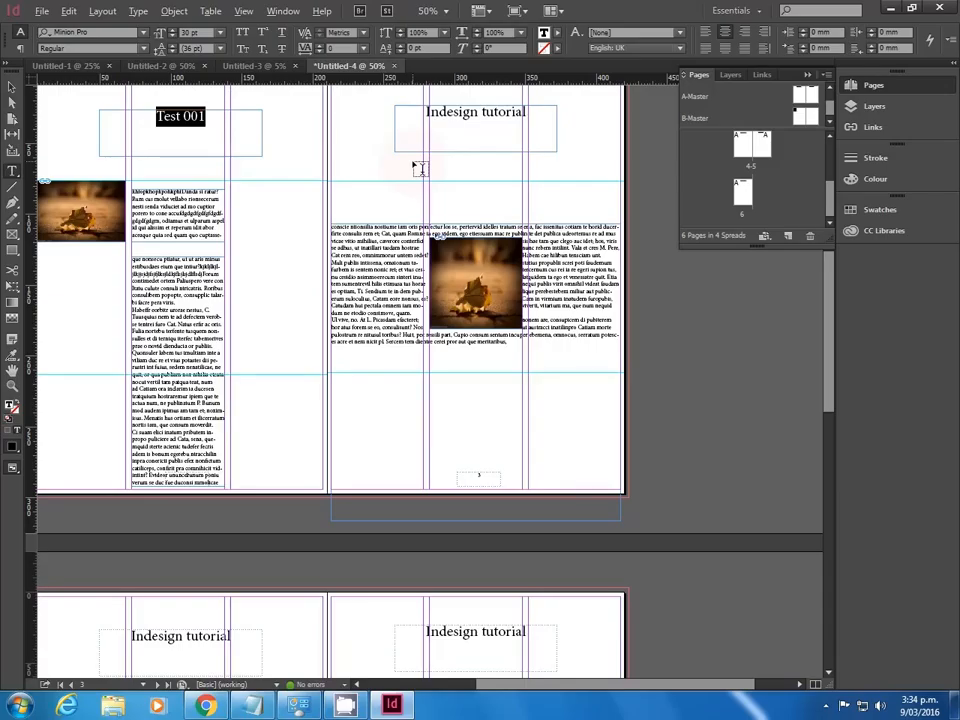
# - Loosen the letter spacing of the "Test 001" title to a tracking value of 180
pyautogui.hotkey('alt', 'Left')
pyautogui.hotkey('alt', 'Right')
pyautogui.hotkey('alt', 'Right')
pyautogui.hotkey('alt', 'Right')
pyautogui.hotkey('alt', 'Right')
pyautogui.hotkey('alt', 'Right')
pyautogui.hotkey('alt', 'Right')
pyautogui.hotkey('alt', 'Right')
pyautogui.hotkey('alt', 'Right')
pyautogui.hotkey('alt', 'Right')
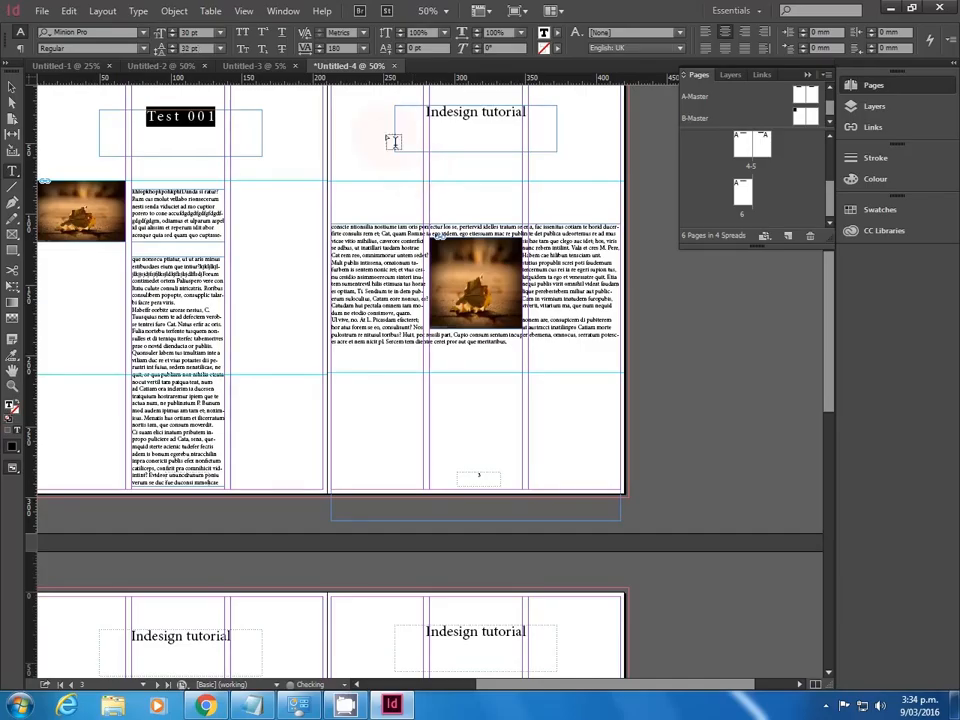
pyautogui.click(12, 87)
# - Select the body text in page 2's lower second-column frame and increase its leading to 26.4 pt
pyautogui.click(169, 343)
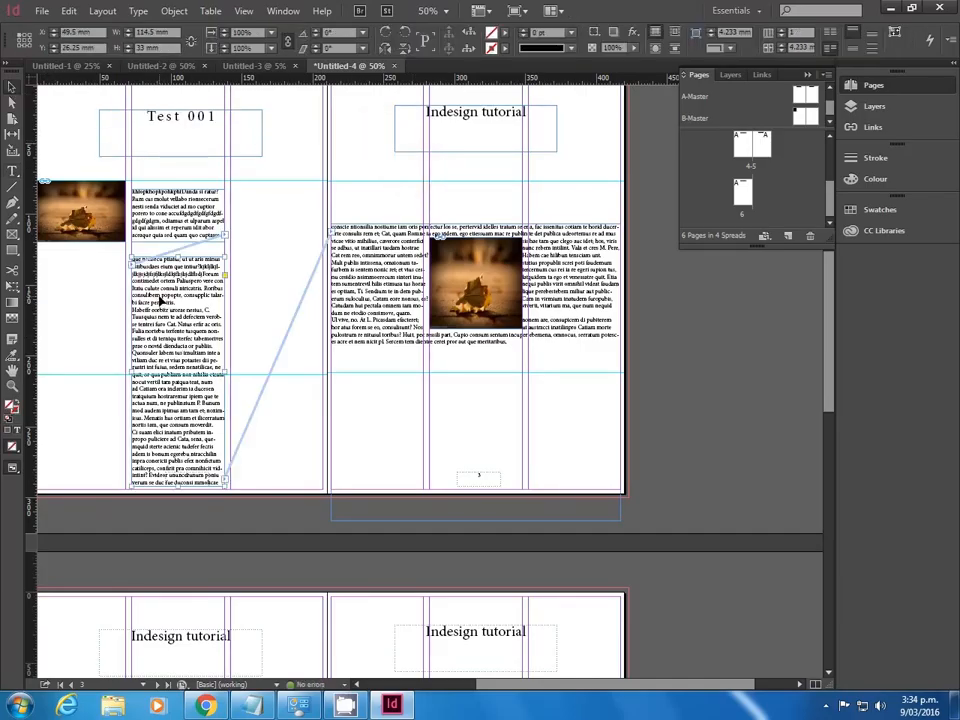
pyautogui.doubleClick(163, 273)
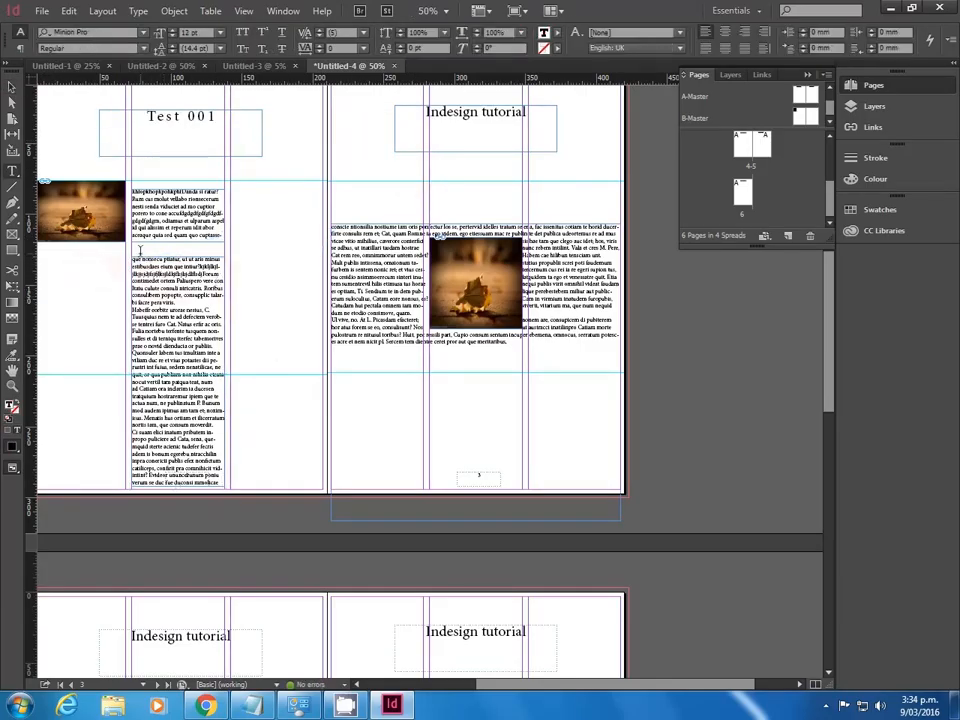
pyautogui.moveTo(141, 258); pyautogui.dragTo(340, 440)
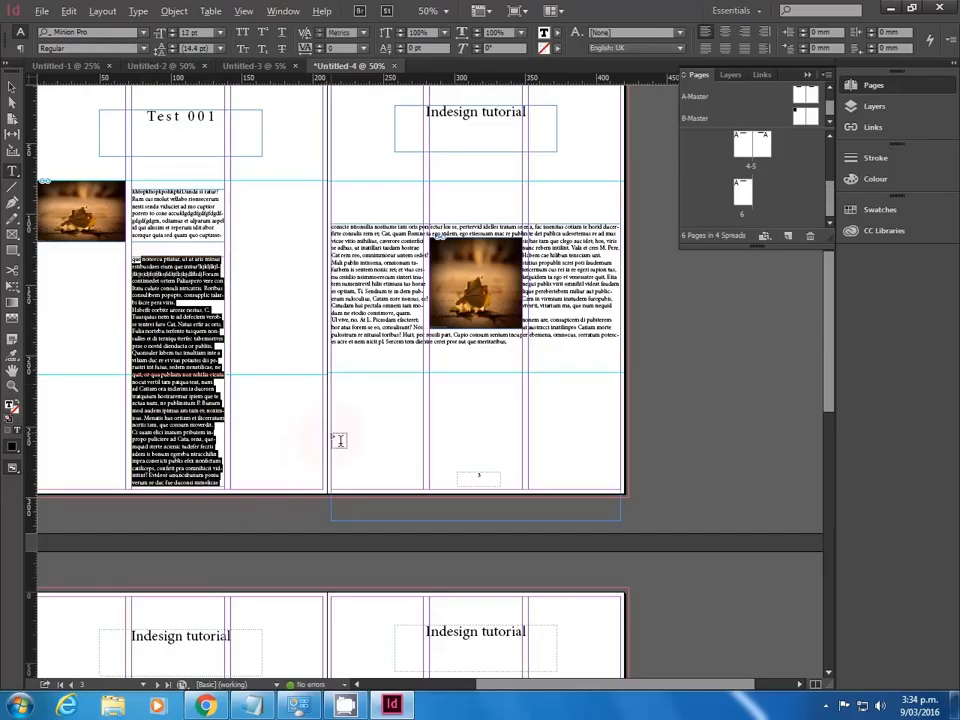
pyautogui.hotkey('alt', 'Down')
pyautogui.hotkey('alt', 'Down')
pyautogui.hotkey('alt', 'Down')
pyautogui.hotkey('alt', 'Down')
pyautogui.hotkey('alt', 'Down')
pyautogui.hotkey('alt', 'Down')
pyautogui.hotkey('alt', 'Down')
pyautogui.hotkey('alt', 'Down')
pyautogui.hotkey('alt', 'Down')
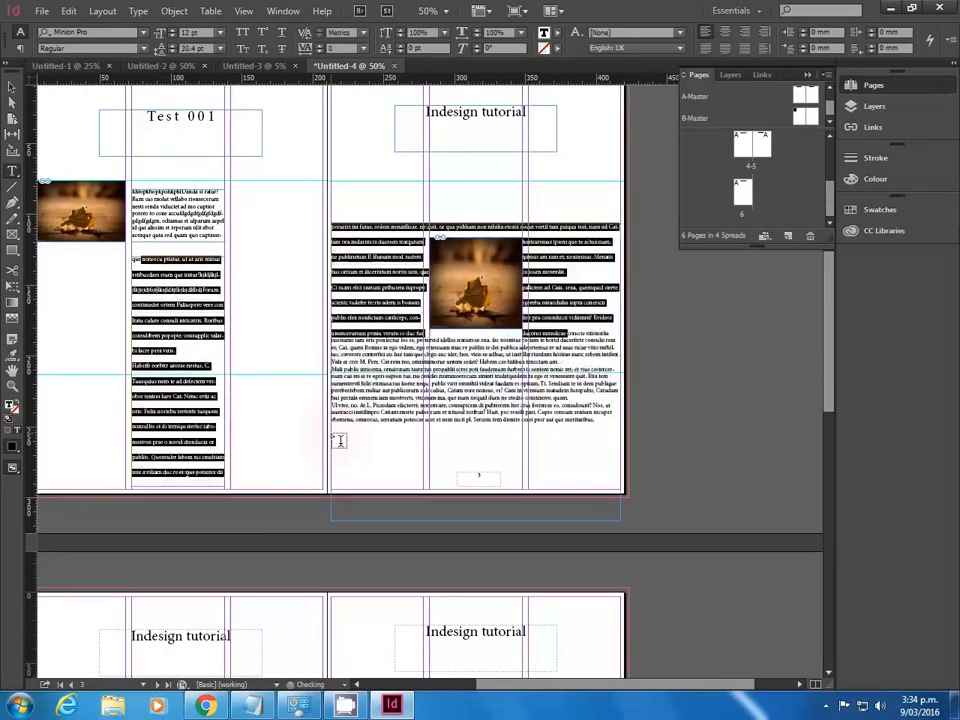
pyautogui.hotkey('alt', 'Up')
pyautogui.hotkey('alt', 'Up')
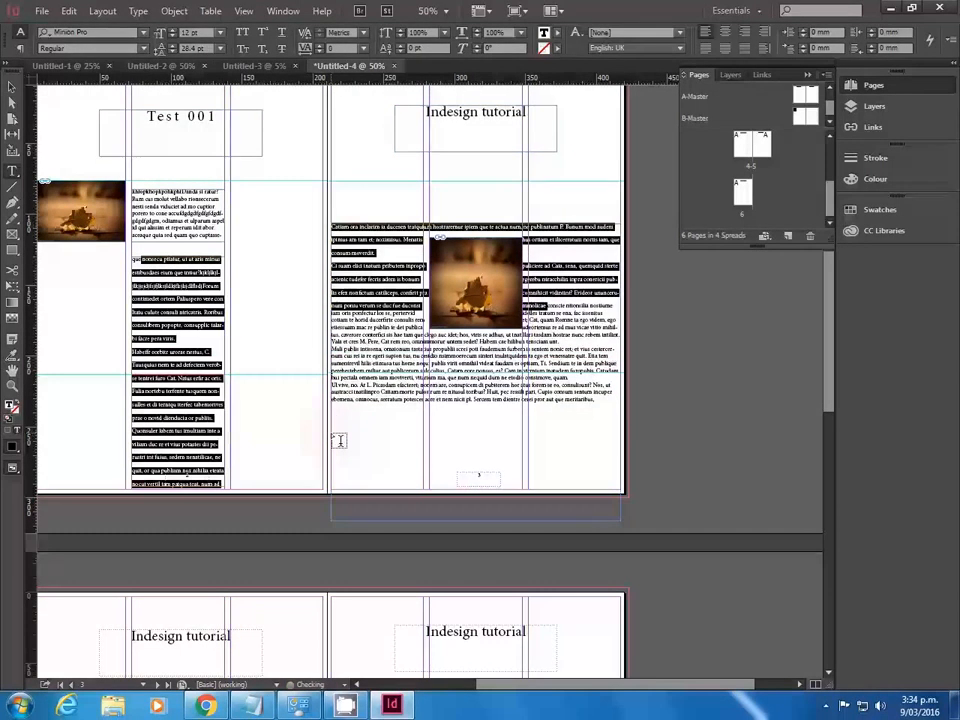
# - Set the selected body text's tracking to -20 and its leading to 20.4 pt, and deselect the text
pyautogui.hotkey('alt', 'Left')
pyautogui.hotkey('alt', 'Left')
pyautogui.hotkey('alt', 'Left')
pyautogui.hotkey('alt', 'Left')
pyautogui.hotkey('alt', 'Left')
pyautogui.hotkey('alt', 'Left')
pyautogui.hotkey('alt', 'Left')
pyautogui.hotkey('alt', 'Right')
pyautogui.hotkey('alt', 'Right')
pyautogui.hotkey('alt', 'Right')
pyautogui.hotkey('alt', 'Right')
pyautogui.hotkey('alt', 'Right')
pyautogui.hotkey('alt', 'Right')
pyautogui.hotkey('alt', 'Right')
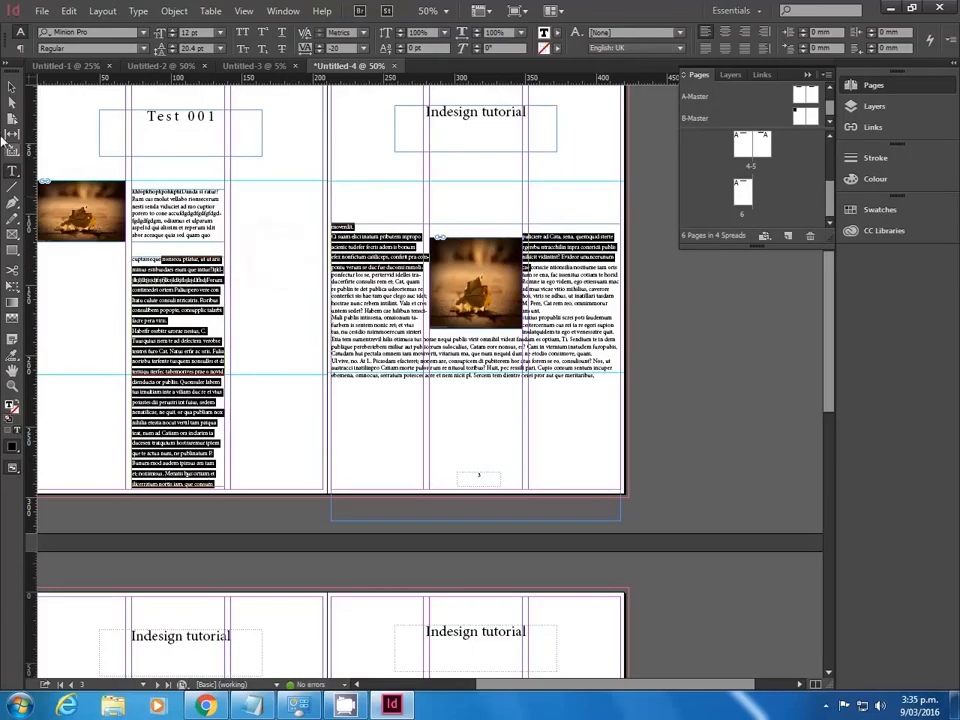
pyautogui.press('Escape')
pyautogui.click(289, 166)
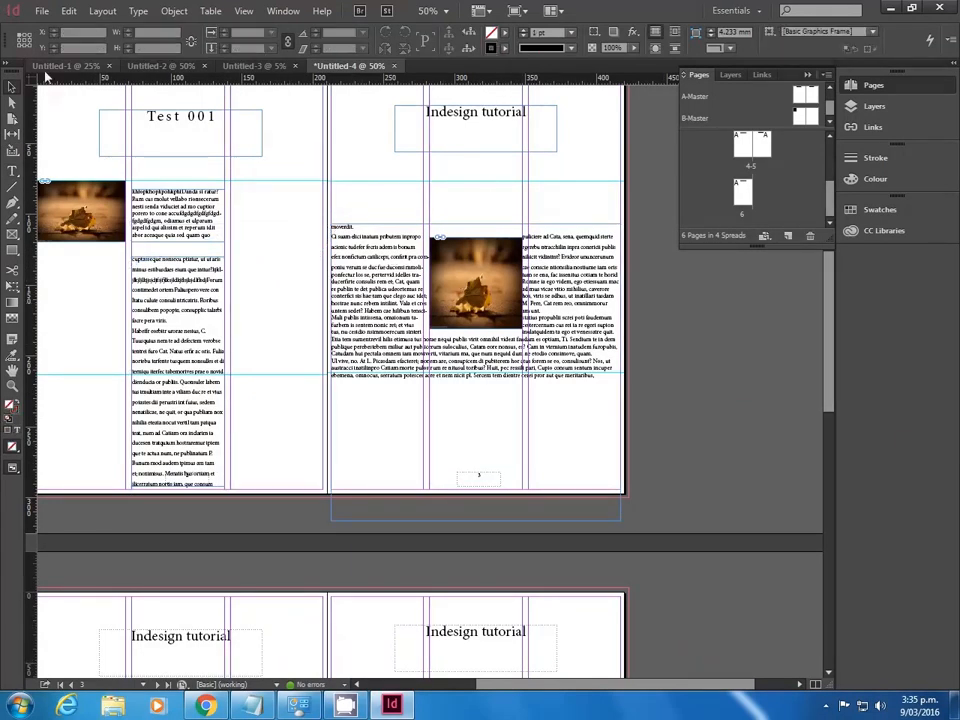
# - Hide the frame edges in the document view
pyautogui.click(243, 12)
pyautogui.click(243, 12)
pyautogui.click(283, 11)
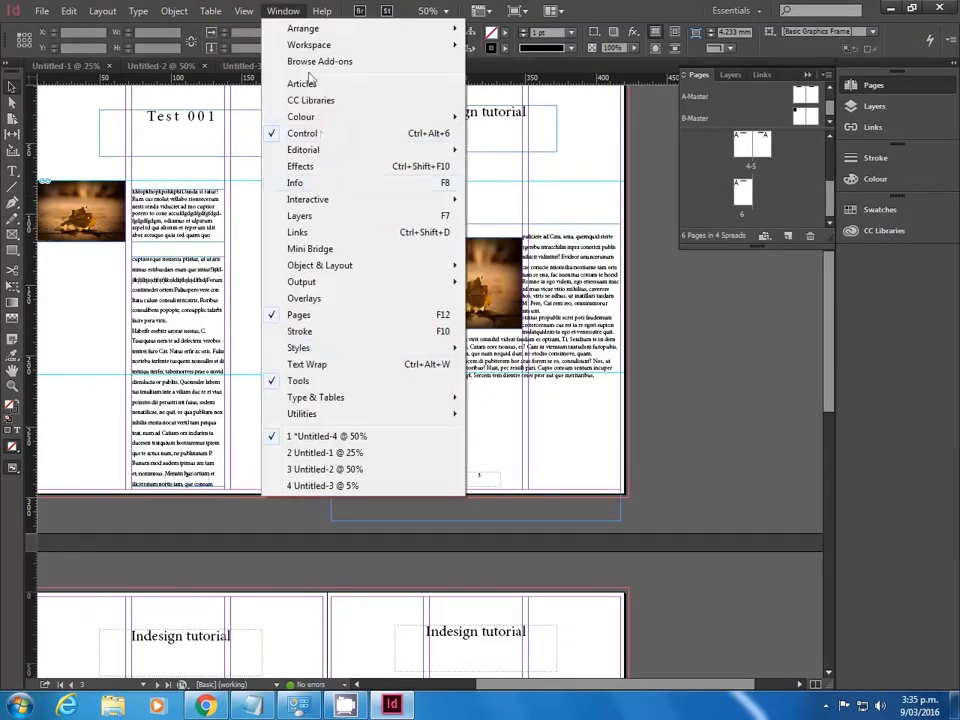
pyautogui.moveTo(243, 12)
pyautogui.moveTo(371, 301)
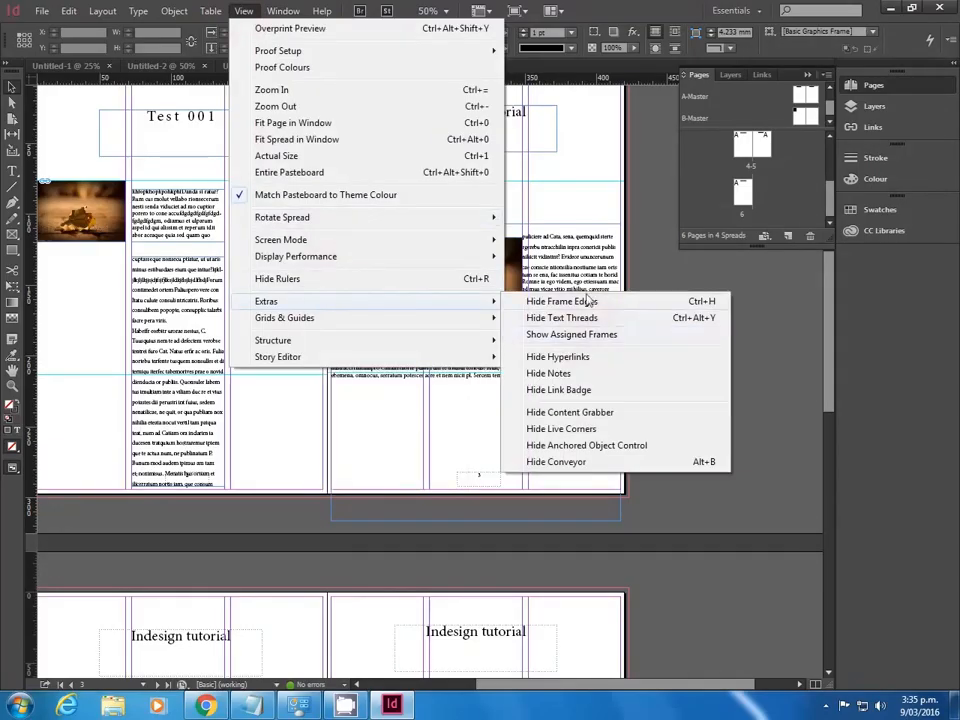
pyautogui.click(583, 302)
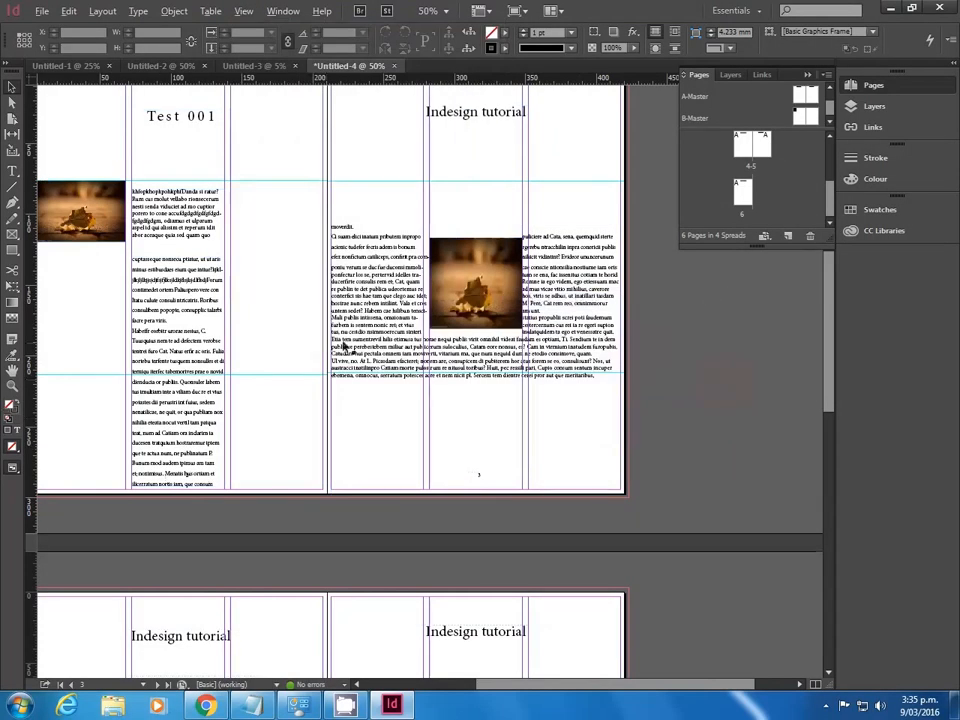
# - Zoom out to 25% to see the page 2-3 spread whole and preview it without guides
pyautogui.hotkey('ctrl', '-')
pyautogui.hotkey('ctrl', '-')
pyautogui.hotkey('ctrl', '=')
pyautogui.scroll(2, 591, 341)
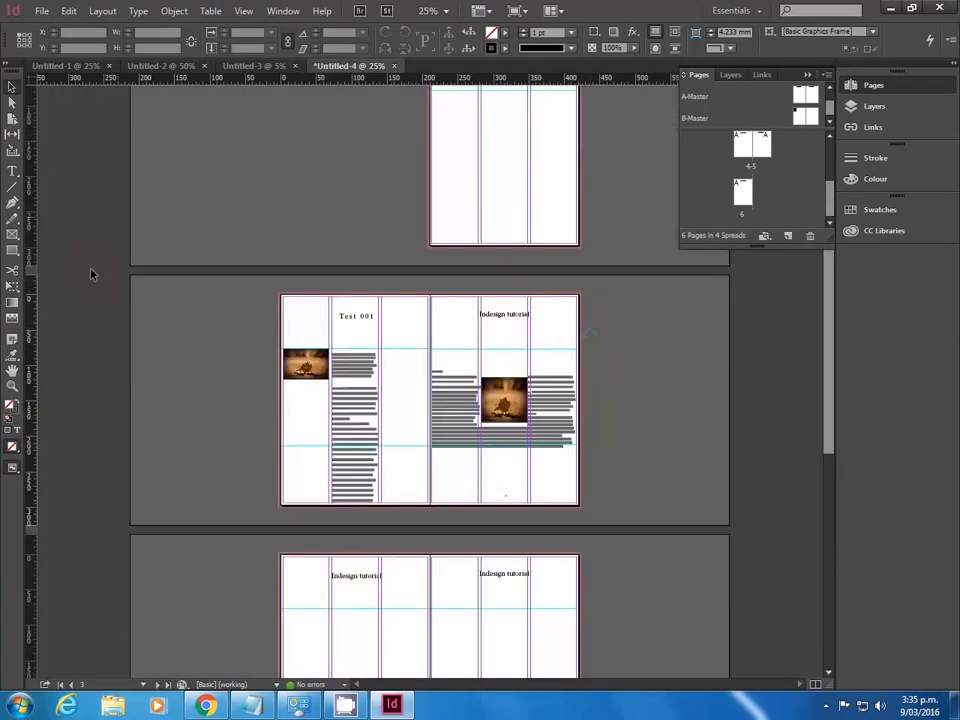
pyautogui.hotkey('ctrl', '=')
pyautogui.hotkey('ctrl', '-')
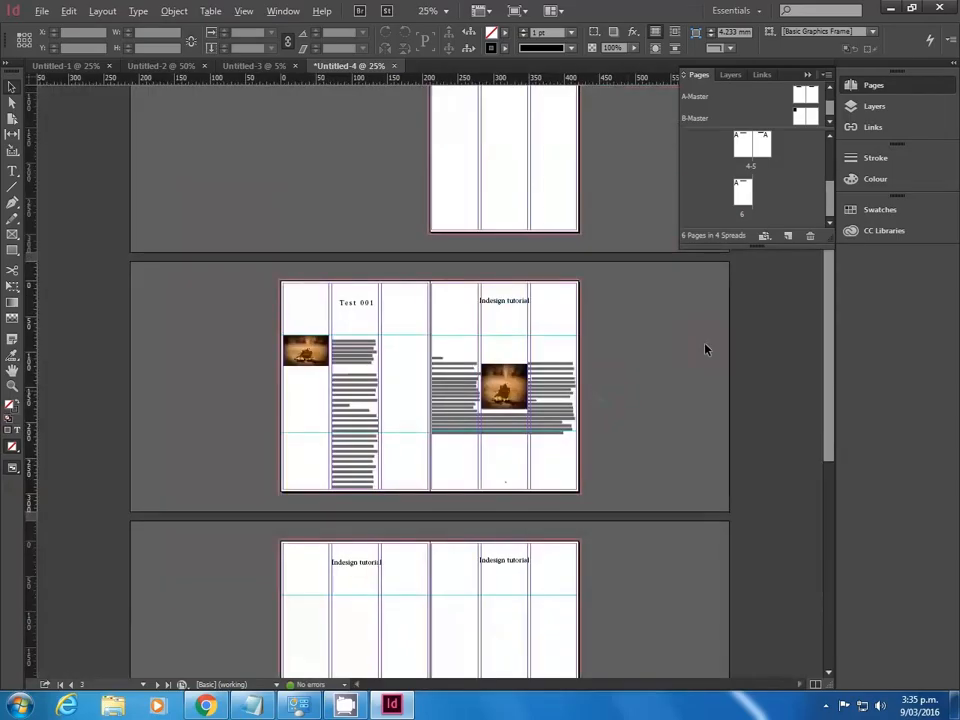
pyautogui.press('alt')
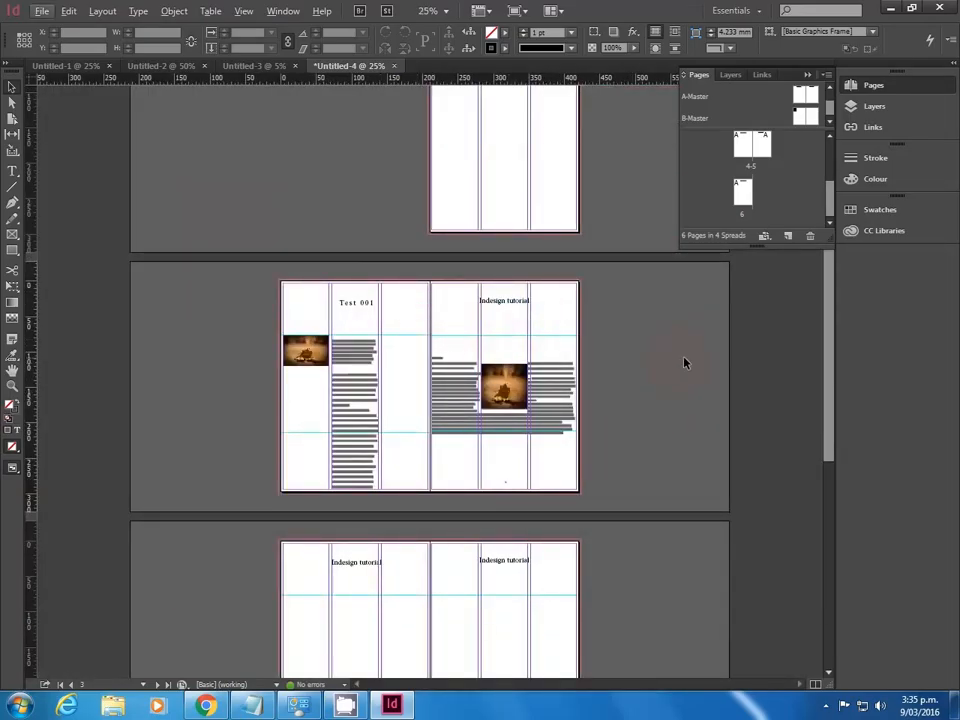
pyautogui.press('w')
pyautogui.press('Escape')
pyautogui.press('w')
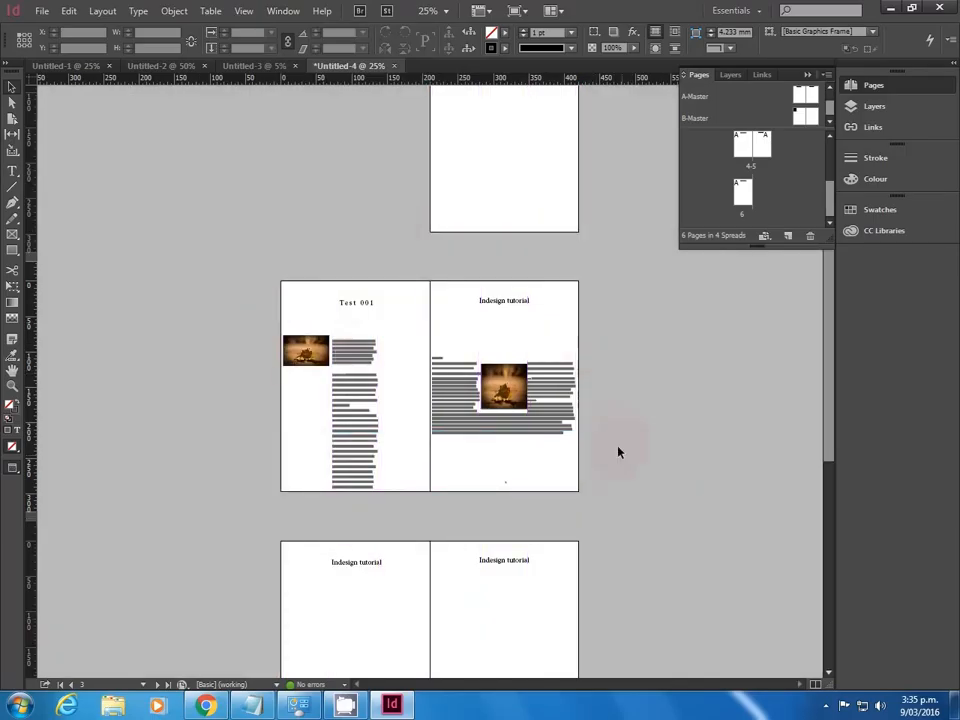
# - Look through the previewed spreads and return the document to its normal view with guides
pyautogui.scroll(-1, 549, 396)
pyautogui.scroll(3, 294, 193)
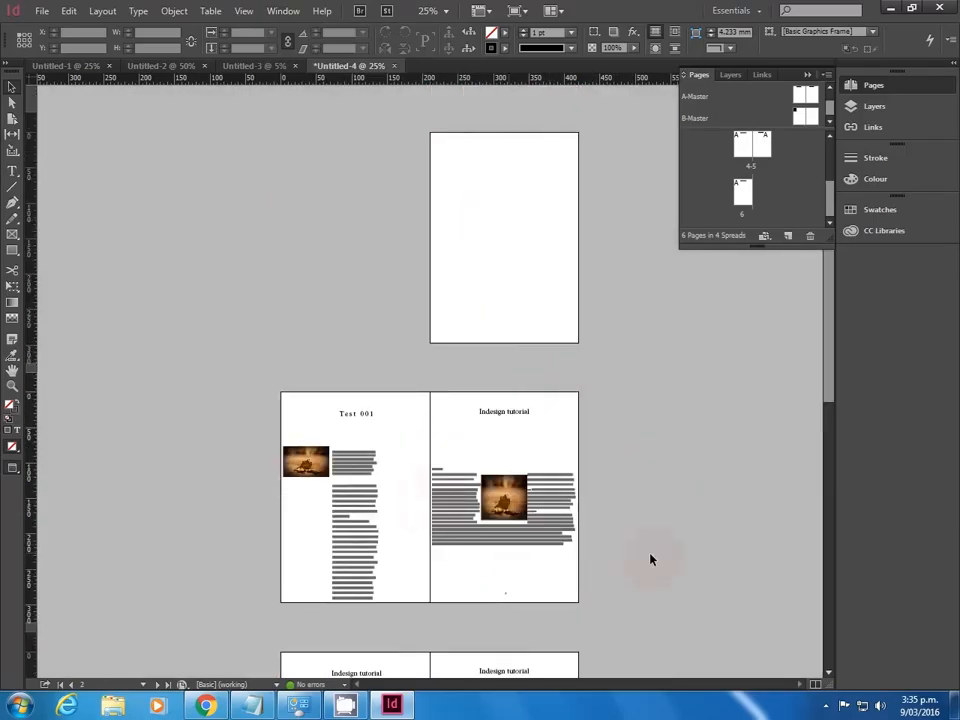
pyautogui.scroll(-4, 534, 549)
pyautogui.scroll(2, 512, 501)
pyautogui.press('w')
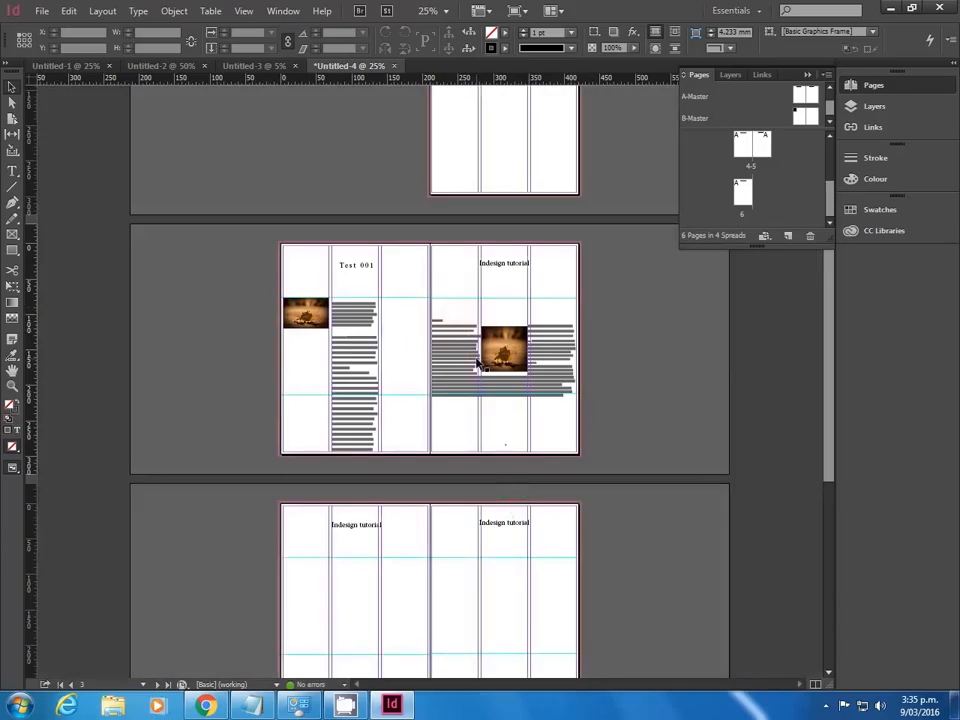
pyautogui.press('w')
pyautogui.press('w')
pyautogui.doubleClick(492, 384)
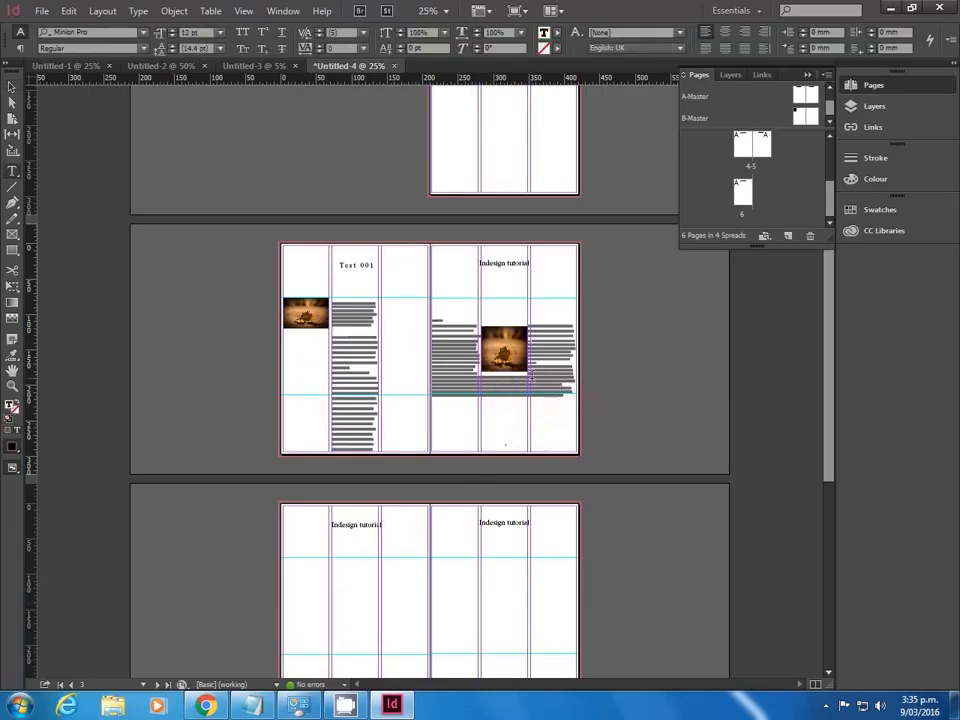
pyautogui.rightClick(477, 435)
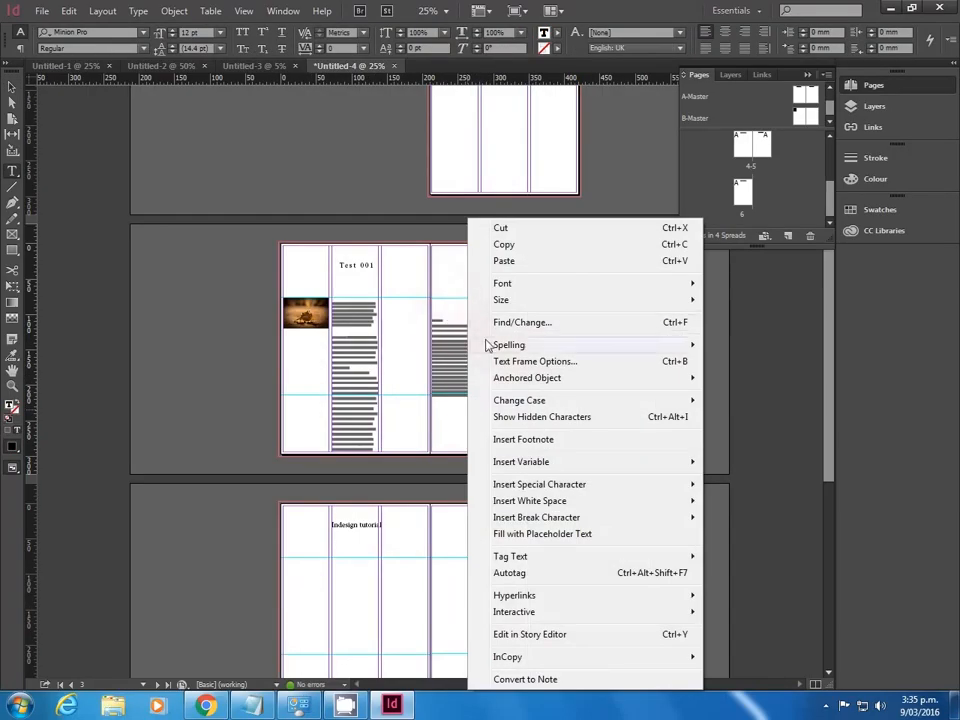
pyautogui.click(447, 345)
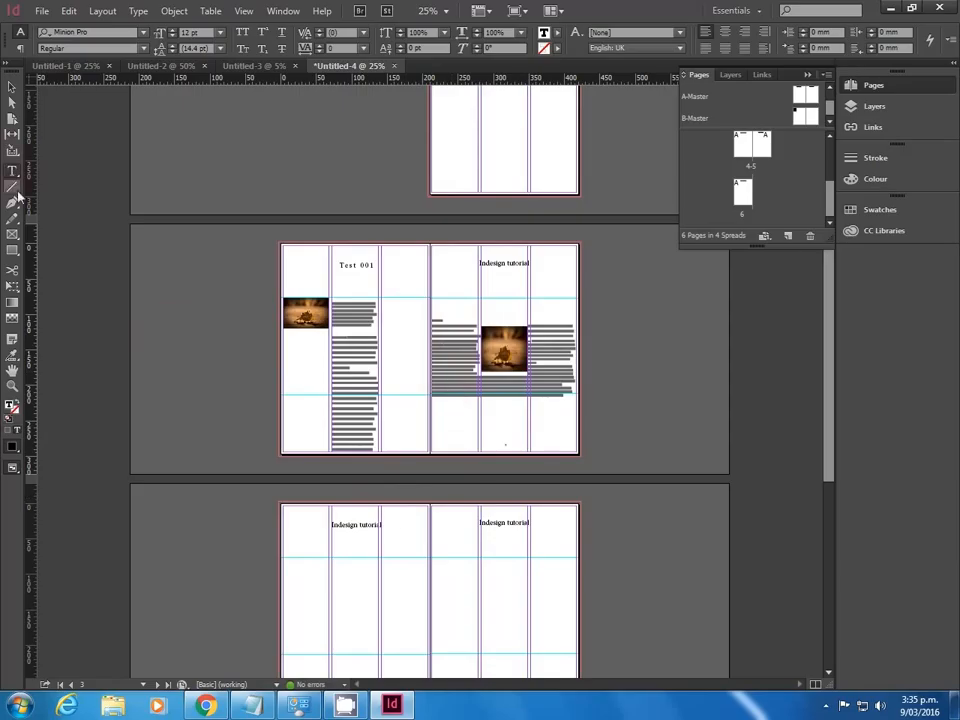
# - Draw a text frame about 60 by 98 mm in page 5's first column, overfill it with placeholder text plus extra letters, and deselect it
pyautogui.moveTo(437, 570); pyautogui.dragTo(479, 638)
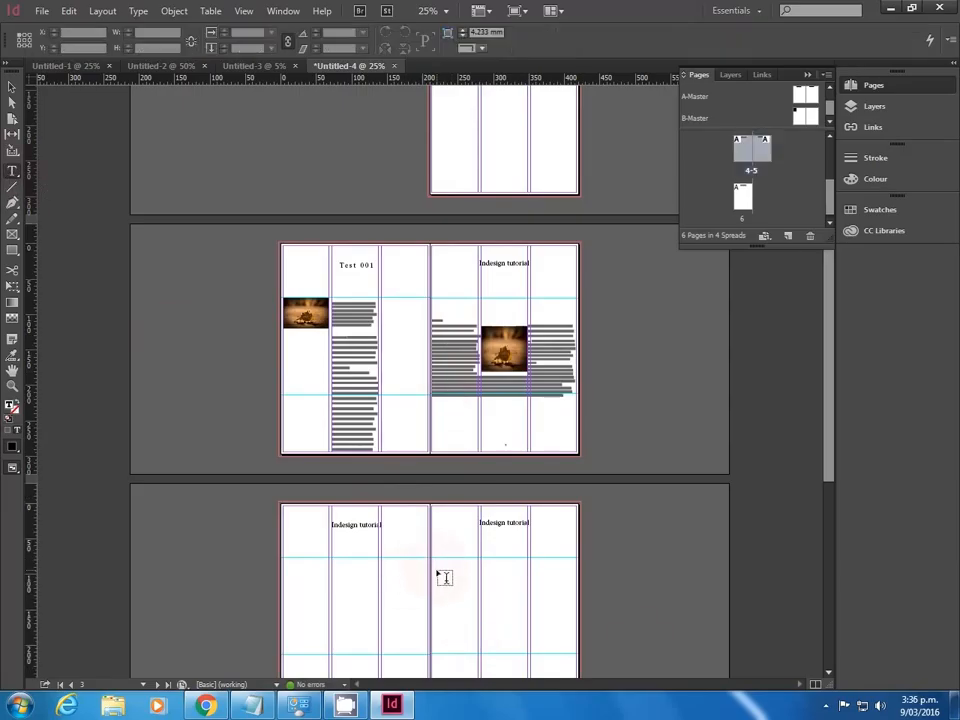
pyautogui.click(138, 10)
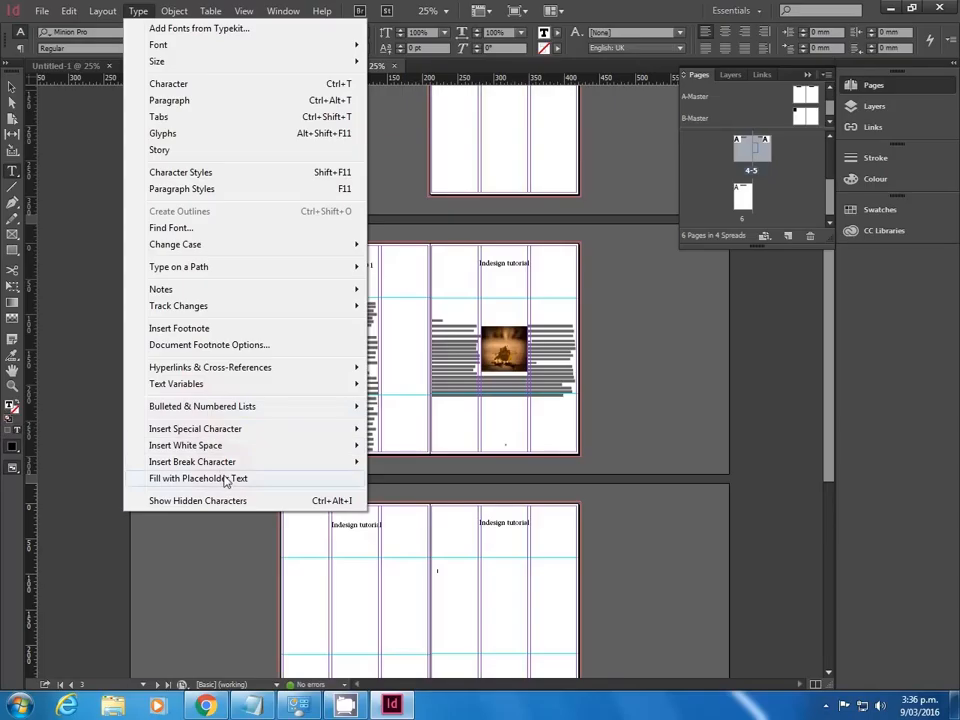
pyautogui.click(225, 478)
pyautogui.scroll(3, 481, 613)
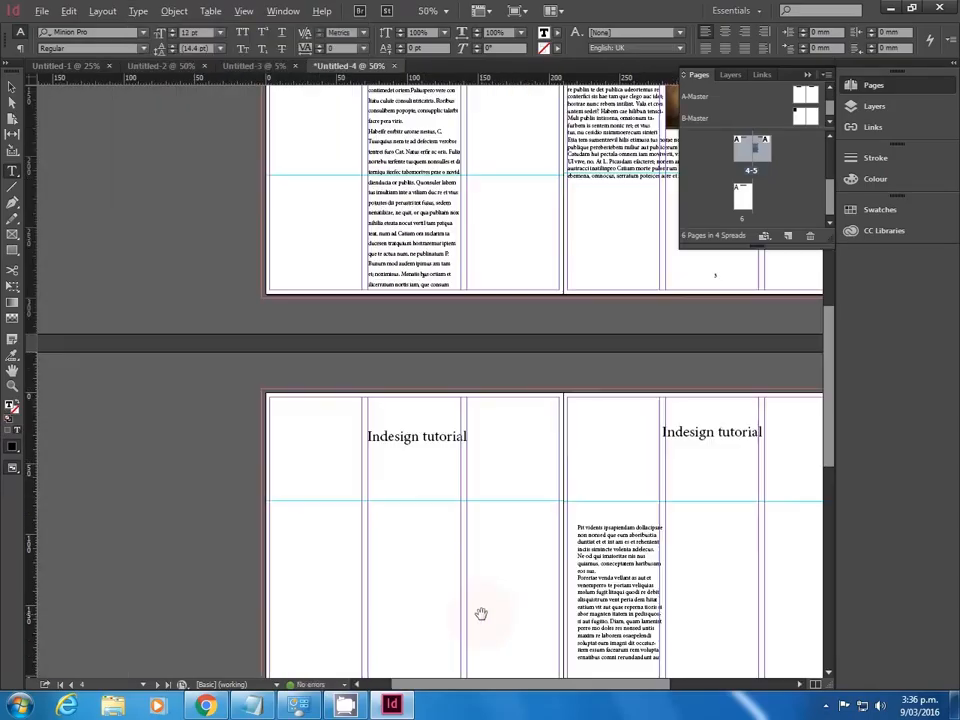
pyautogui.scroll(-2, 491, 614)
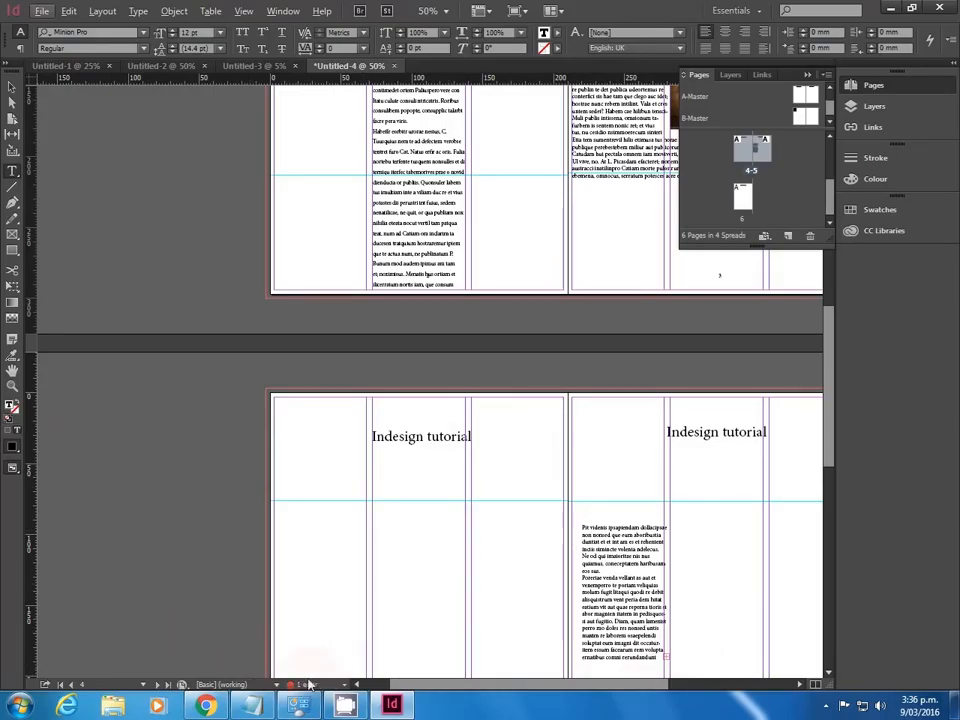
pyautogui.click(12, 87)
pyautogui.click(205, 245)
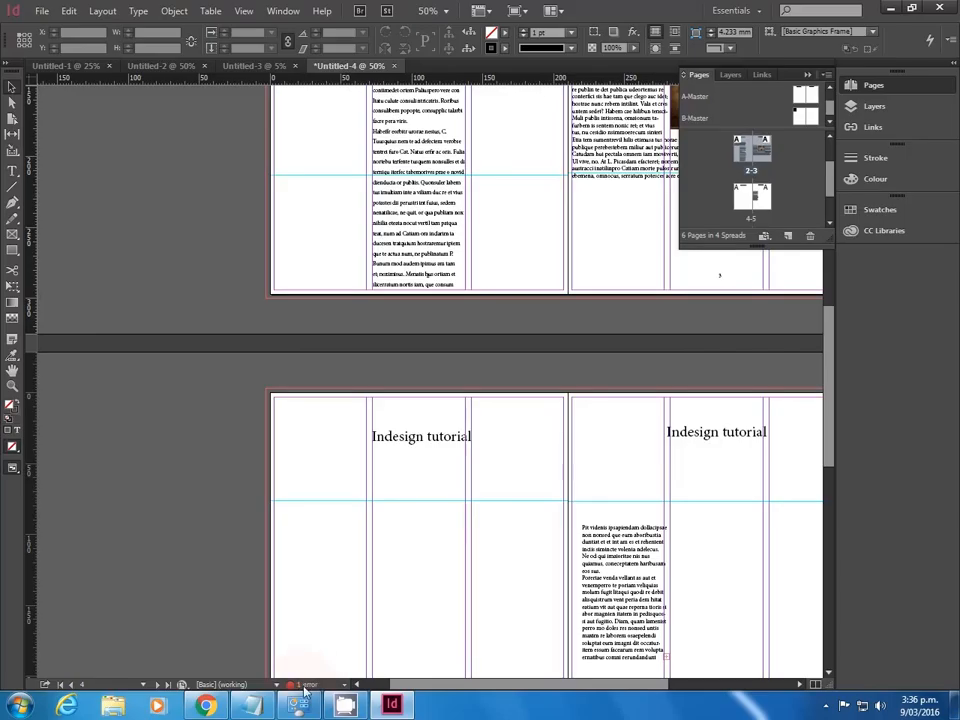
# - Open the Preflight error list, expand the overset text error and jump to the text frame that causes it
pyautogui.doubleClick(313, 685)
pyautogui.moveTo(529, 222); pyautogui.dragTo(204, 341)
pyautogui.click(117, 397)
pyautogui.click(122, 398)
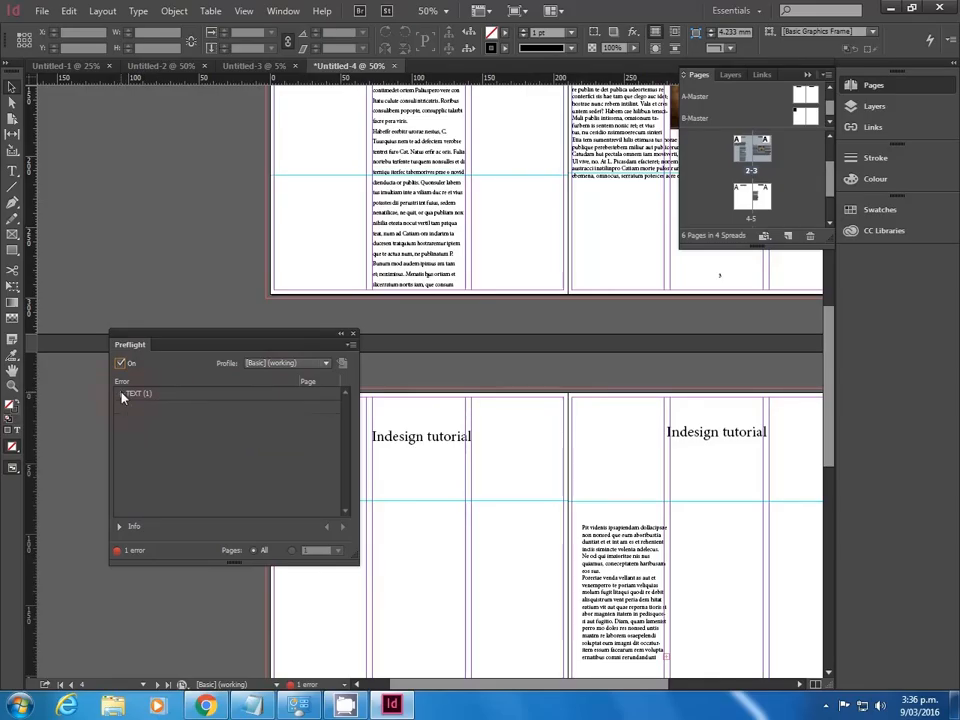
pyautogui.click(121, 396)
pyautogui.click(131, 408)
pyautogui.doubleClick(171, 421)
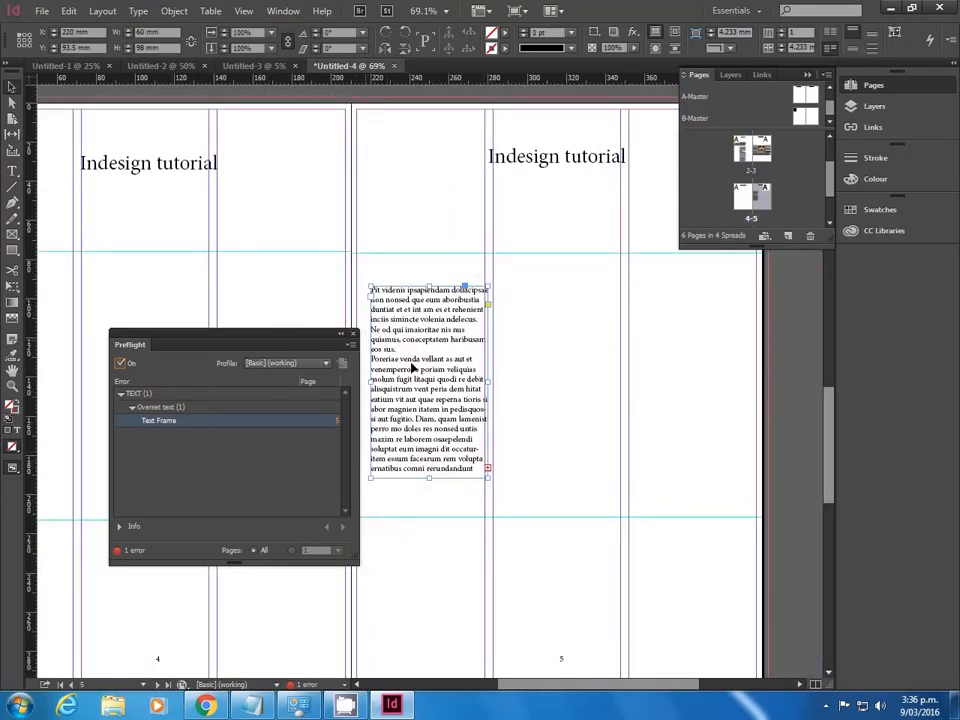
# - Extend the overset text frame downward to a height of about 152 mm, close Preflight and deselect the frame
pyautogui.moveTo(427, 477); pyautogui.dragTo(429, 583)
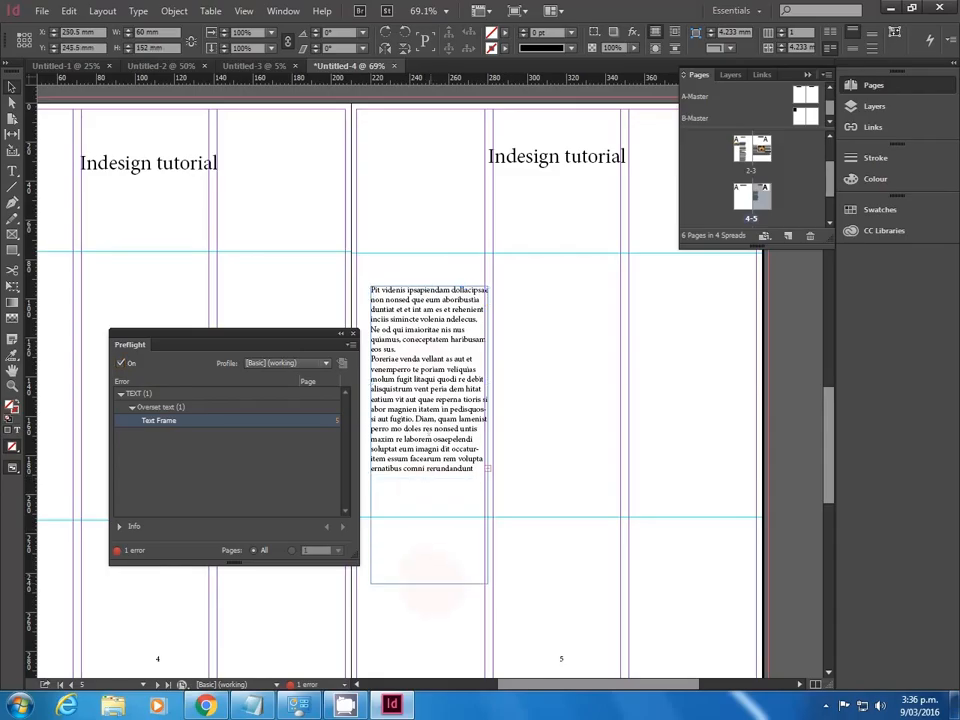
pyautogui.click(351, 334)
pyautogui.click(676, 550)
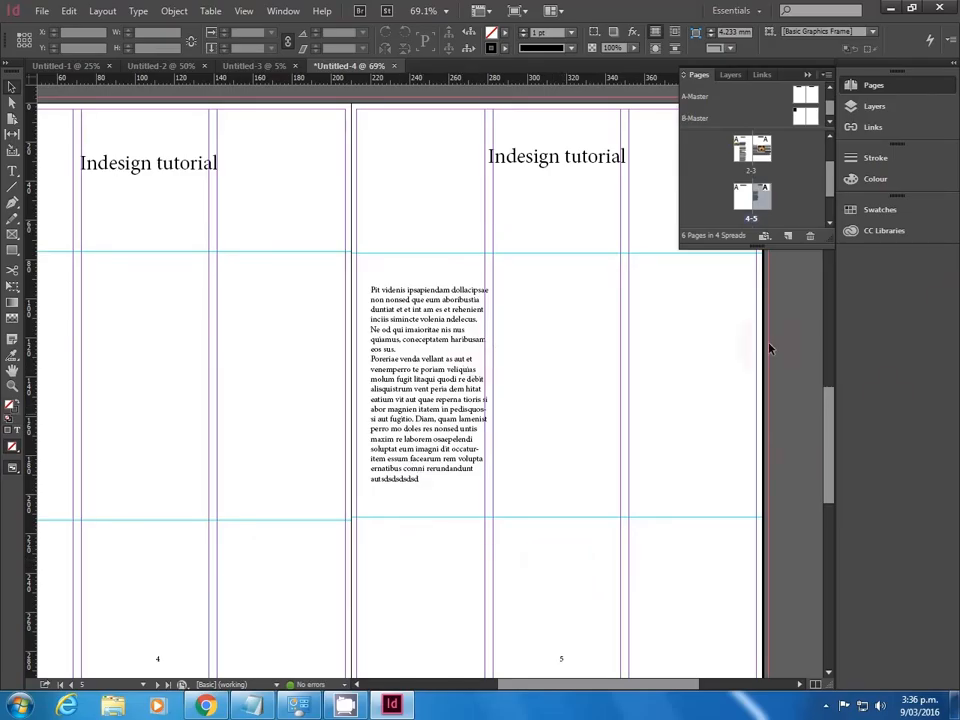
# - Export all pages as spreads to an interactive PDF named Untitled-4 on the Desktop, look through the PDF and close it
pyautogui.click(41, 11)
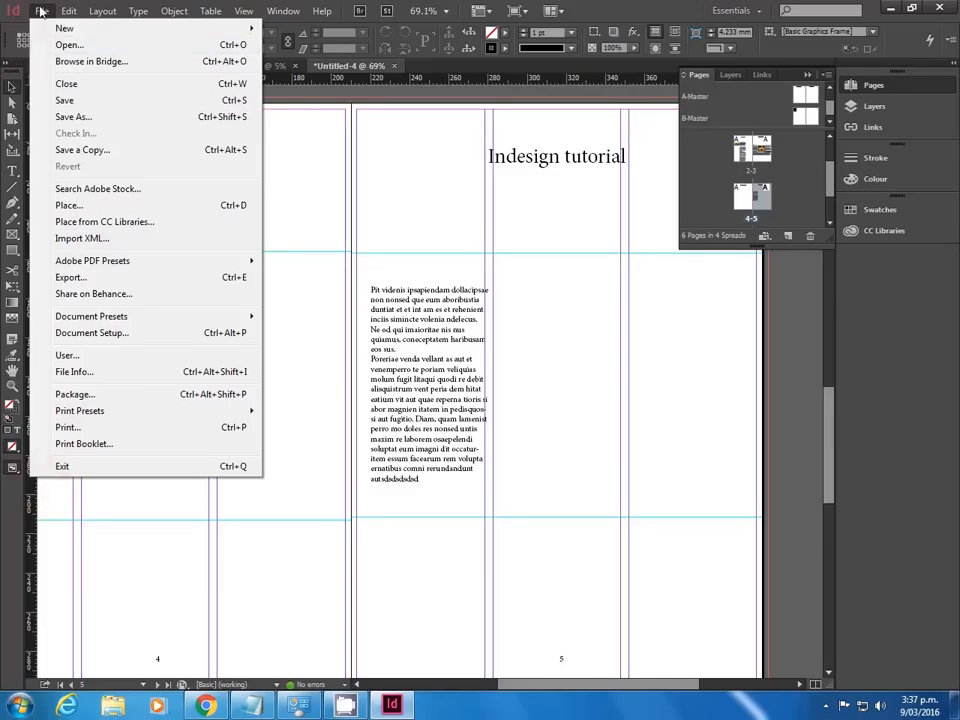
pyautogui.click(121, 277)
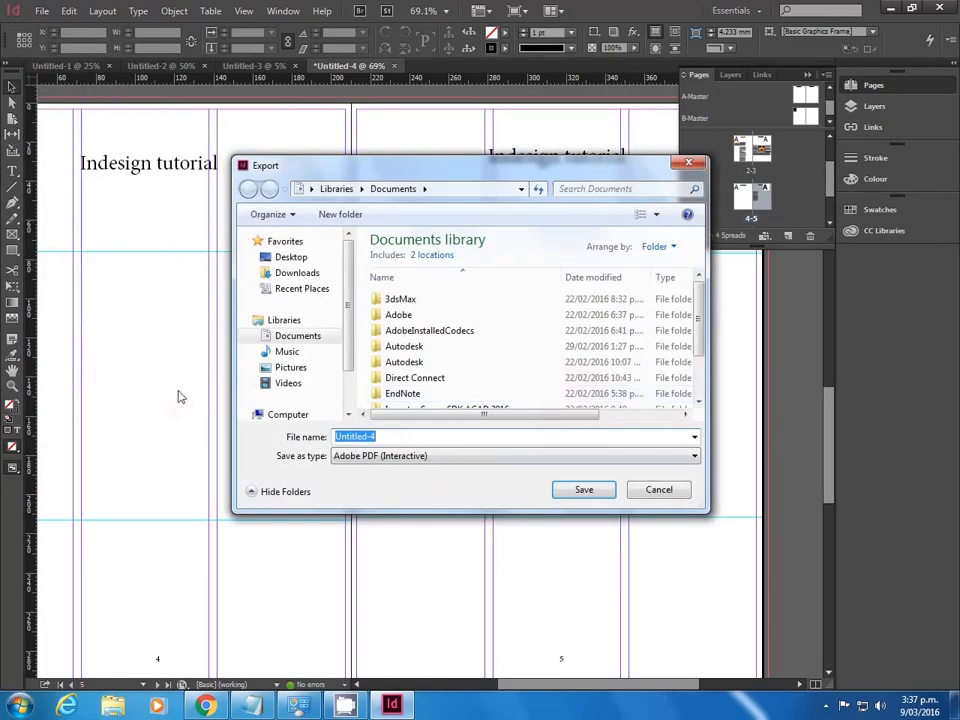
pyautogui.click(447, 460)
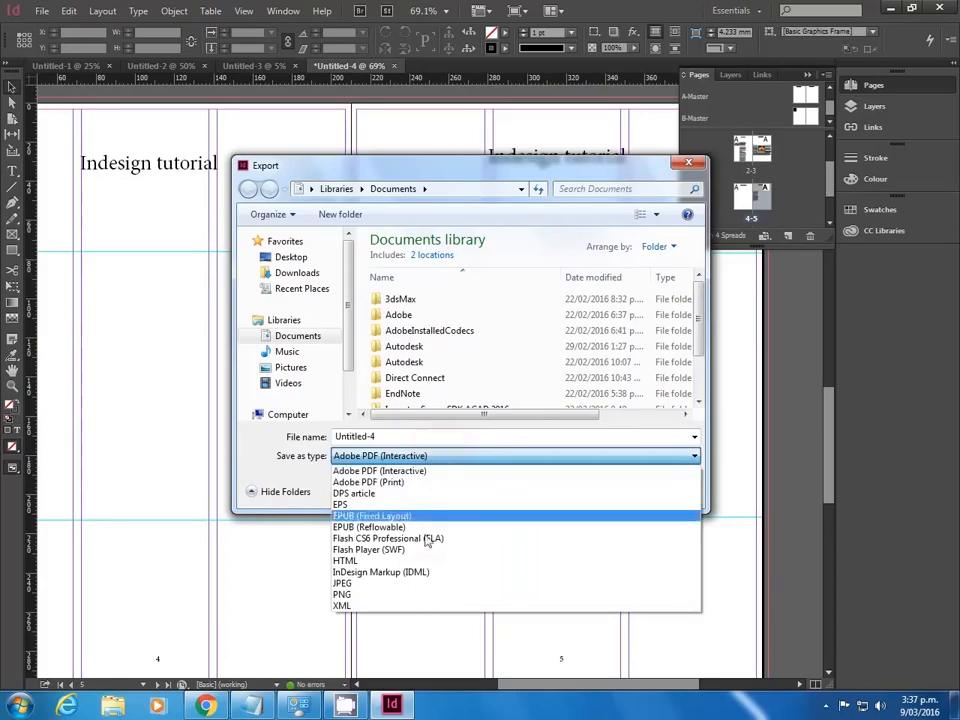
pyautogui.click(738, 449)
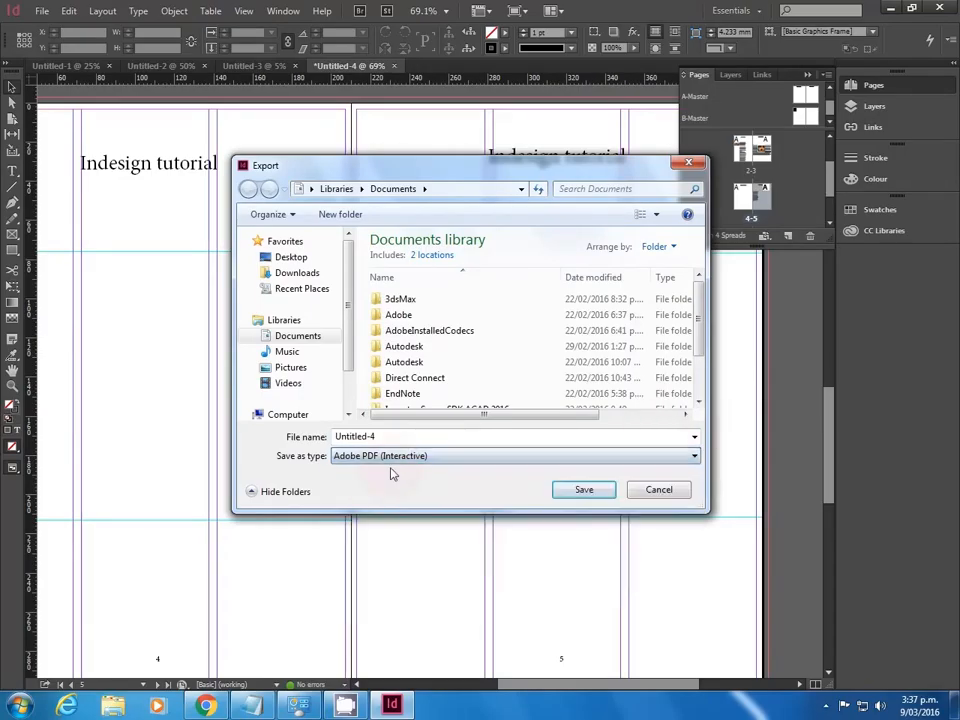
pyautogui.click(291, 258)
pyautogui.click(420, 439)
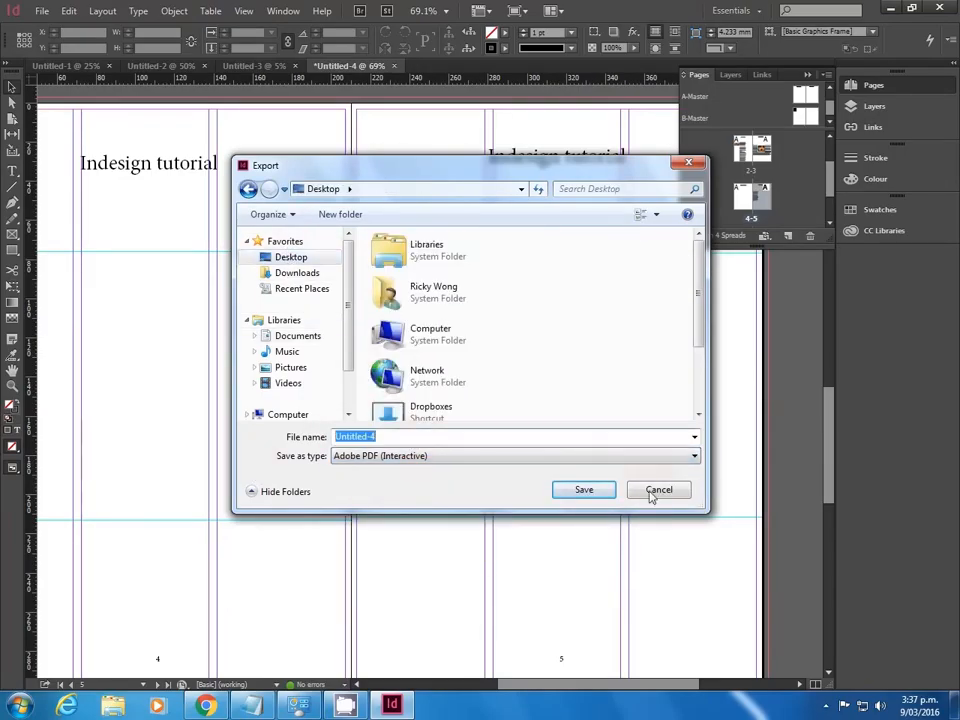
pyautogui.click(584, 489)
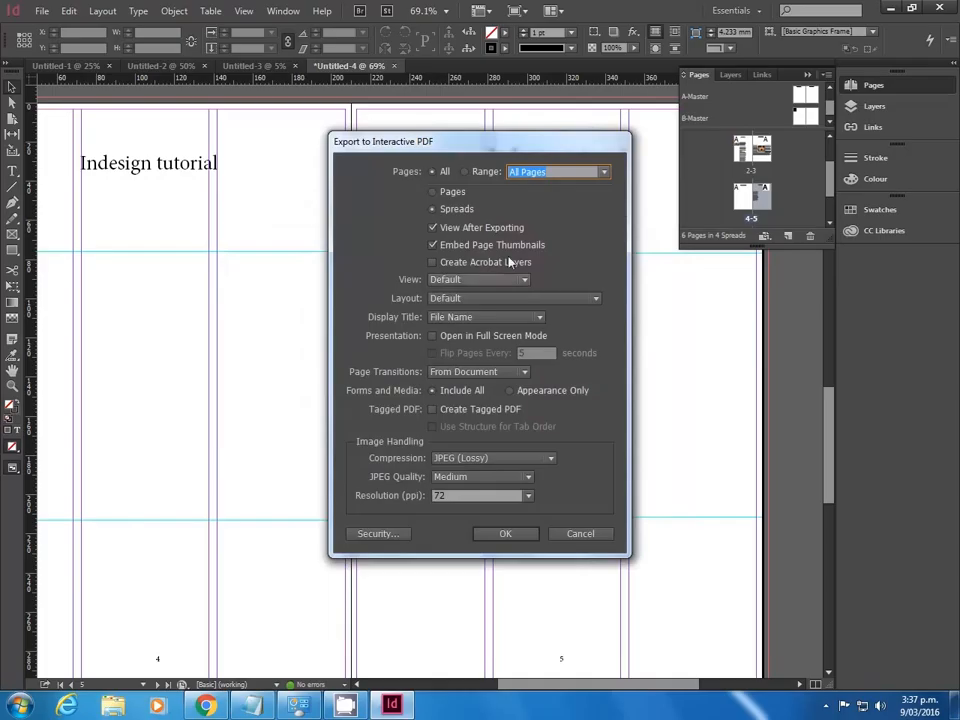
pyautogui.click(507, 535)
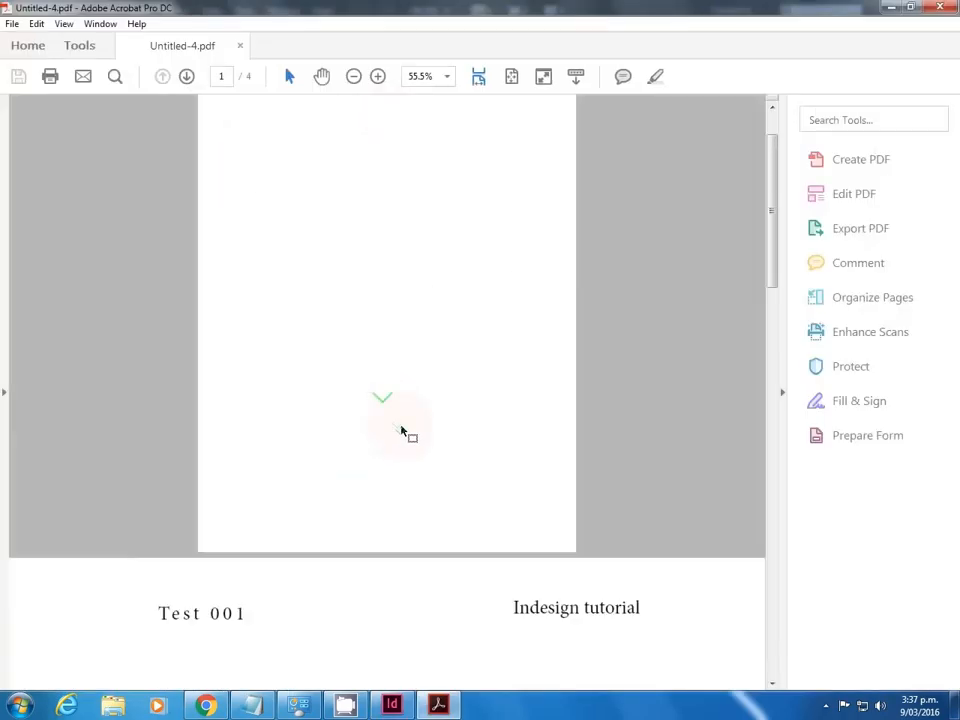
pyautogui.scroll(-3, 394, 430)
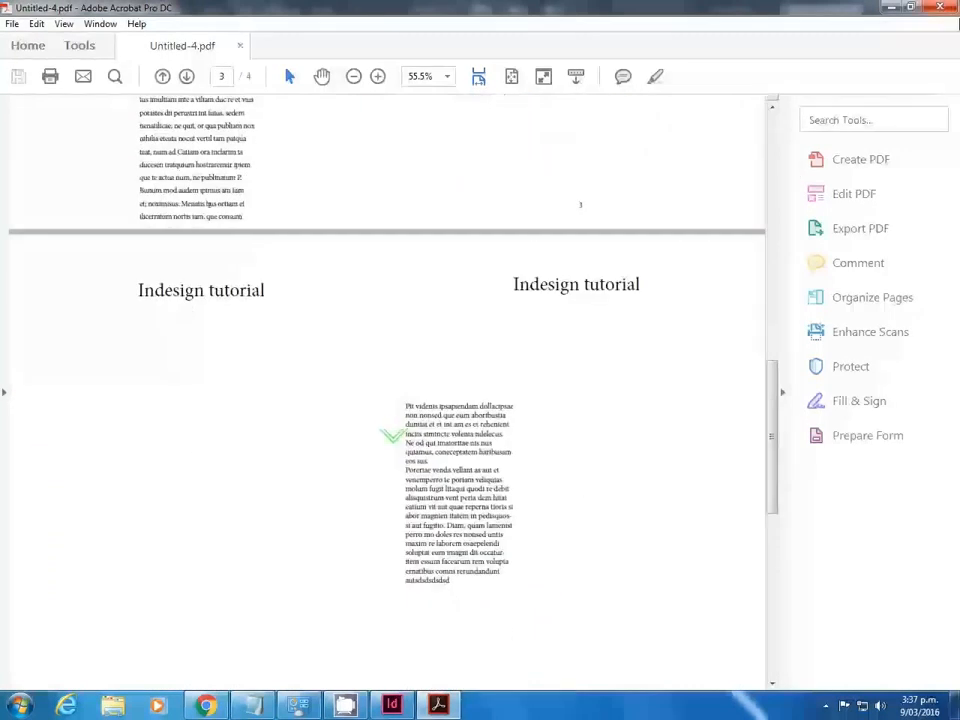
pyautogui.click(939, 7)
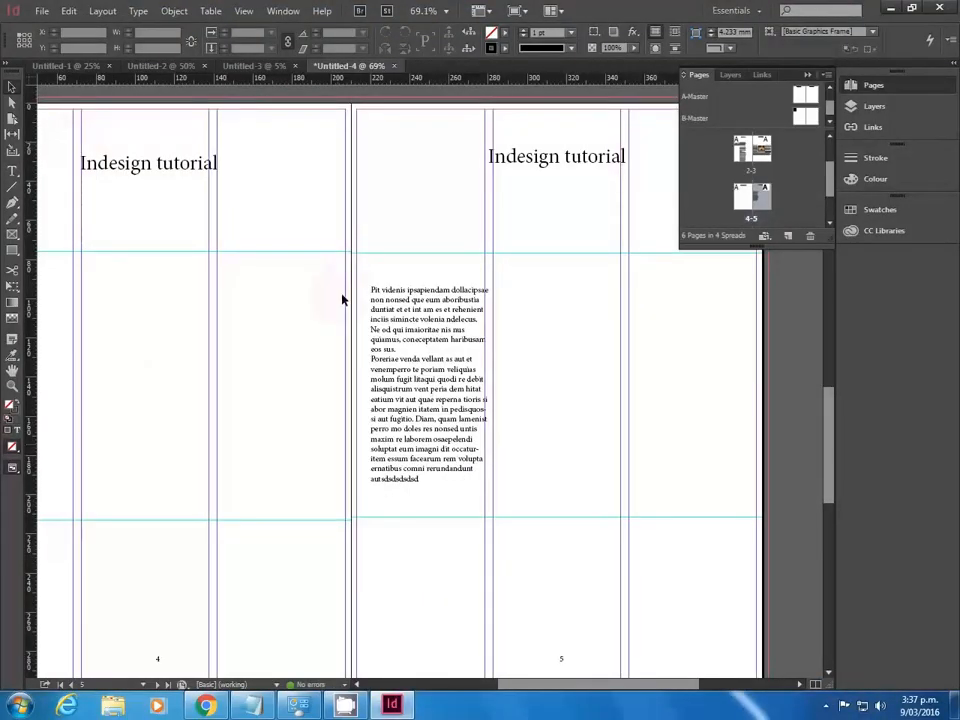
# - Examine the file formats available for saving the document under a new name, and cancel without saving
pyautogui.click(38, 10)
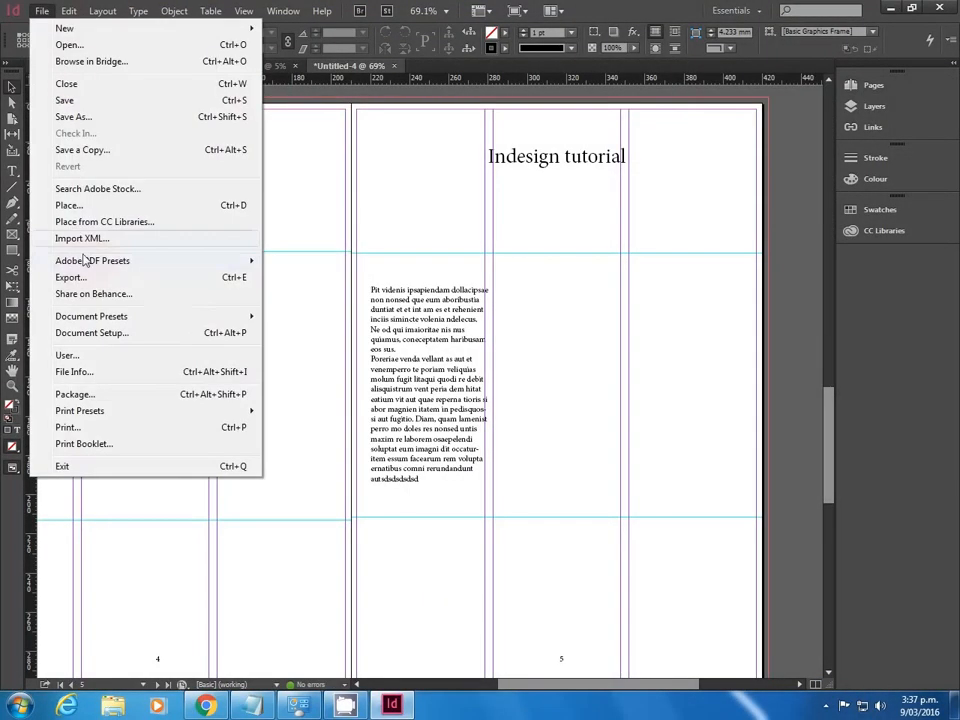
pyautogui.click(88, 117)
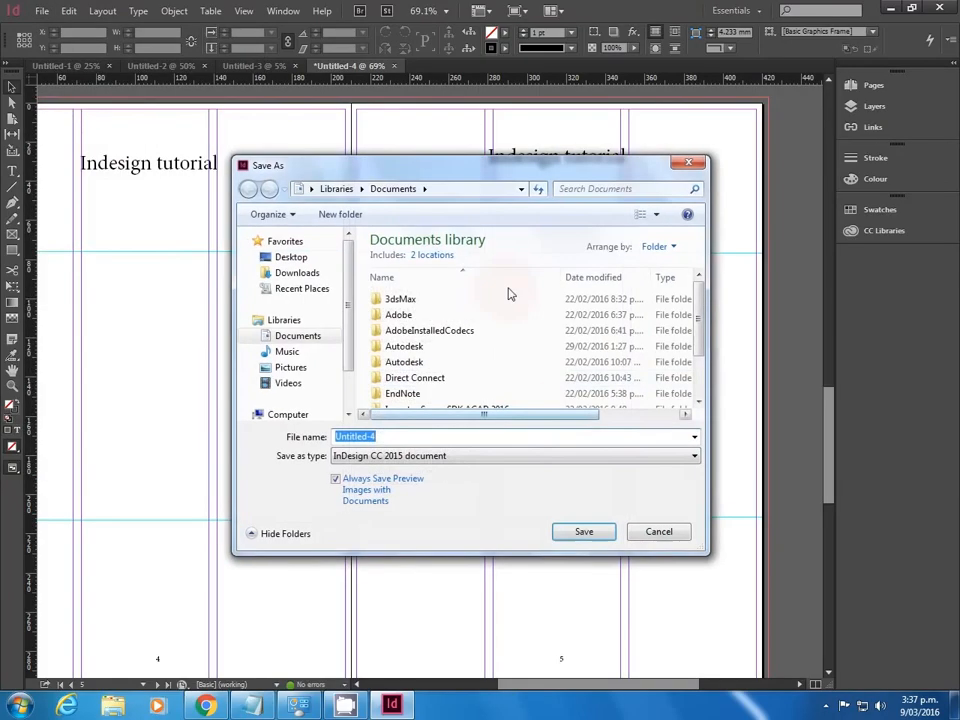
pyautogui.click(454, 458)
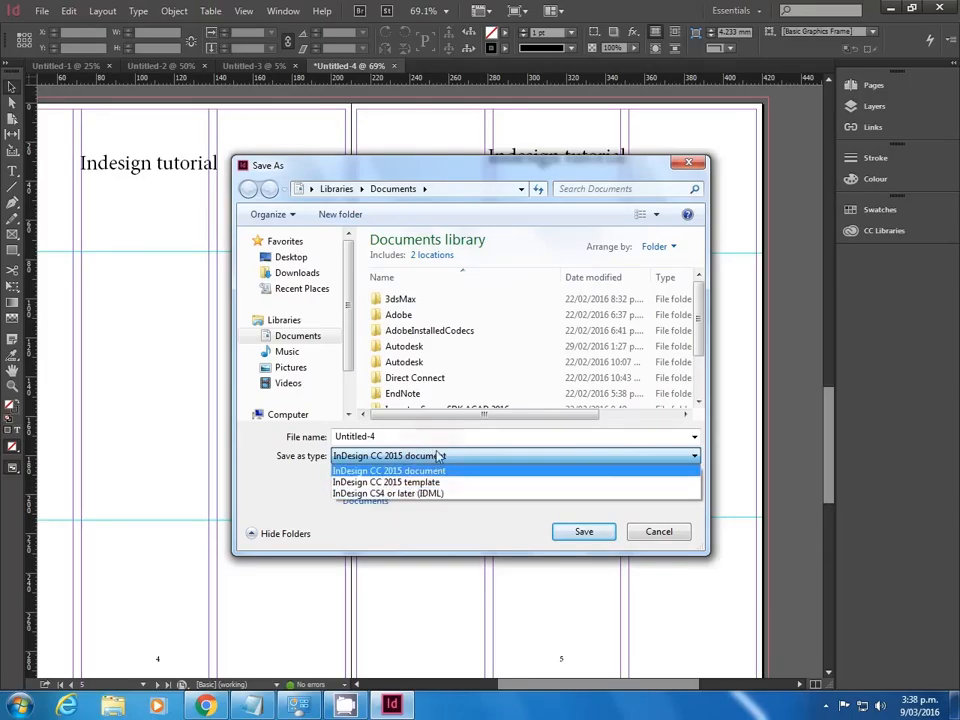
pyautogui.click(395, 470)
pyautogui.click(405, 455)
pyautogui.click(411, 457)
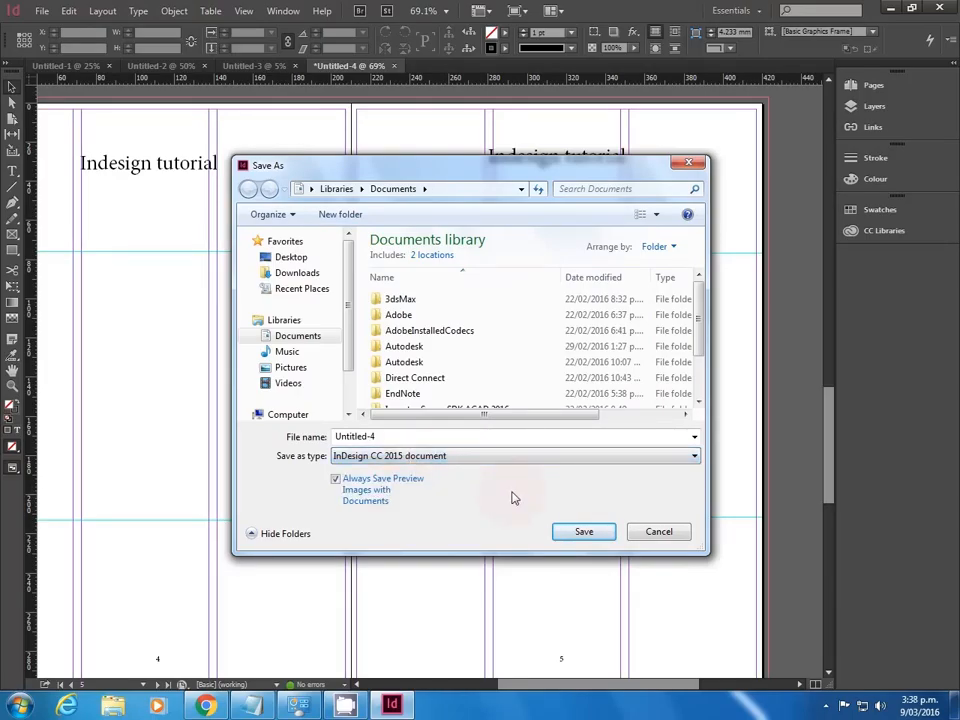
pyautogui.click(400, 457)
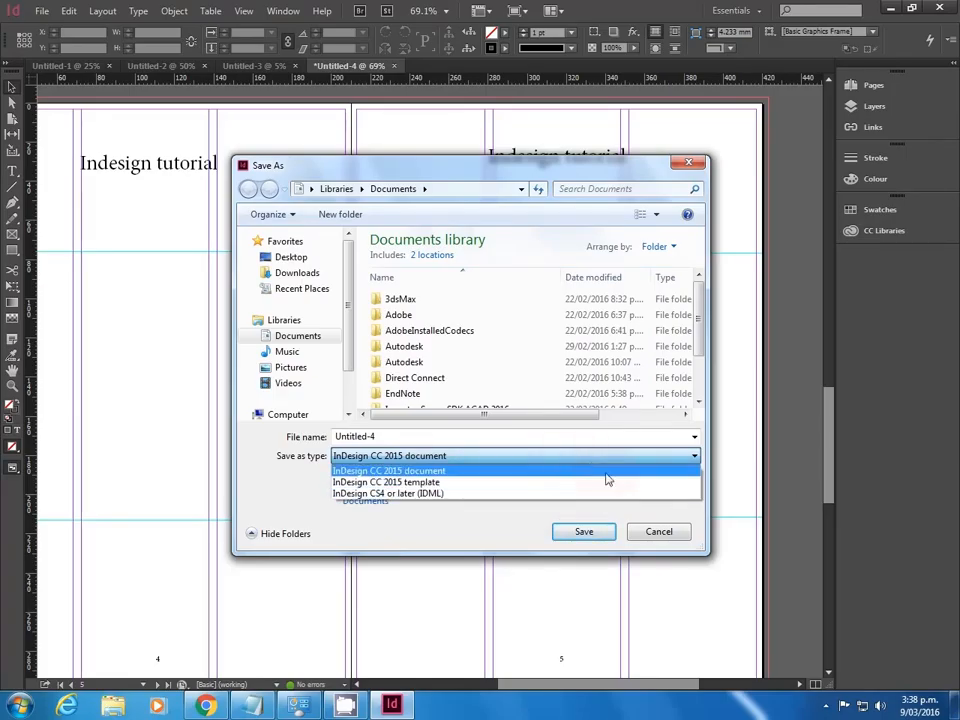
pyautogui.click(428, 519)
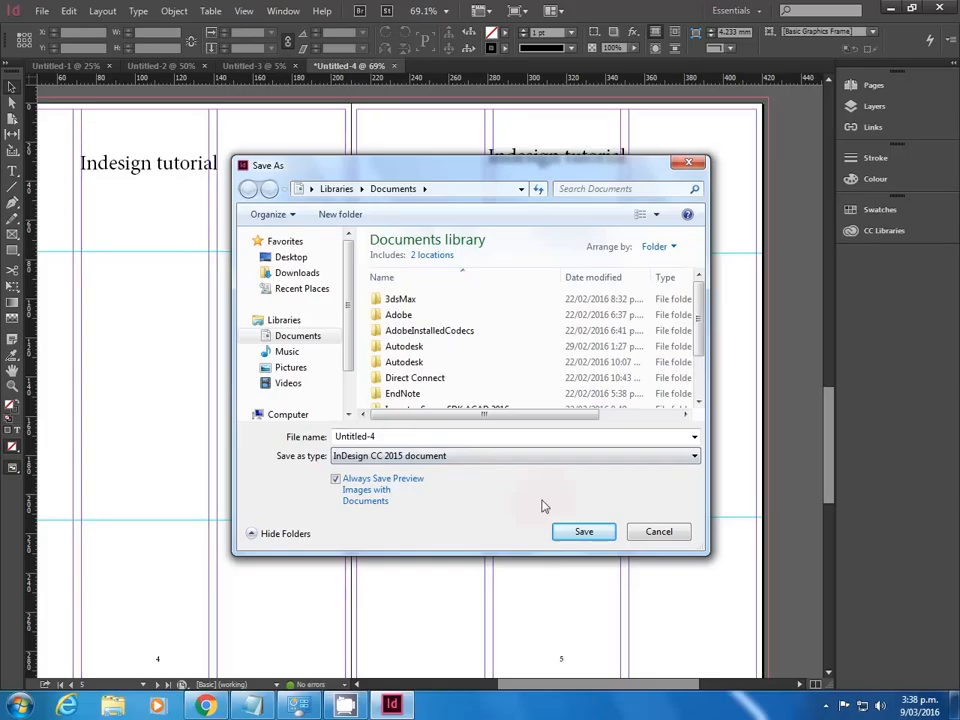
pyautogui.click(640, 532)
# - Open the Package check for the document and review its fonts, links and images, colours and inks, print settings and summary
pyautogui.click(42, 11)
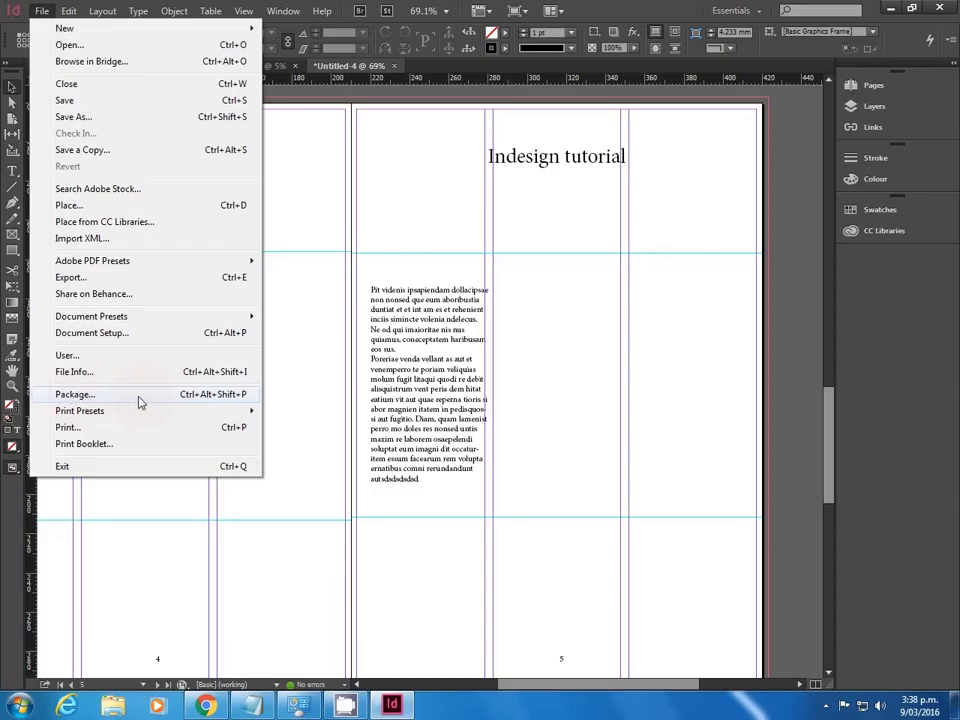
pyautogui.click(205, 399)
pyautogui.moveTo(425, 202); pyautogui.dragTo(222, 233)
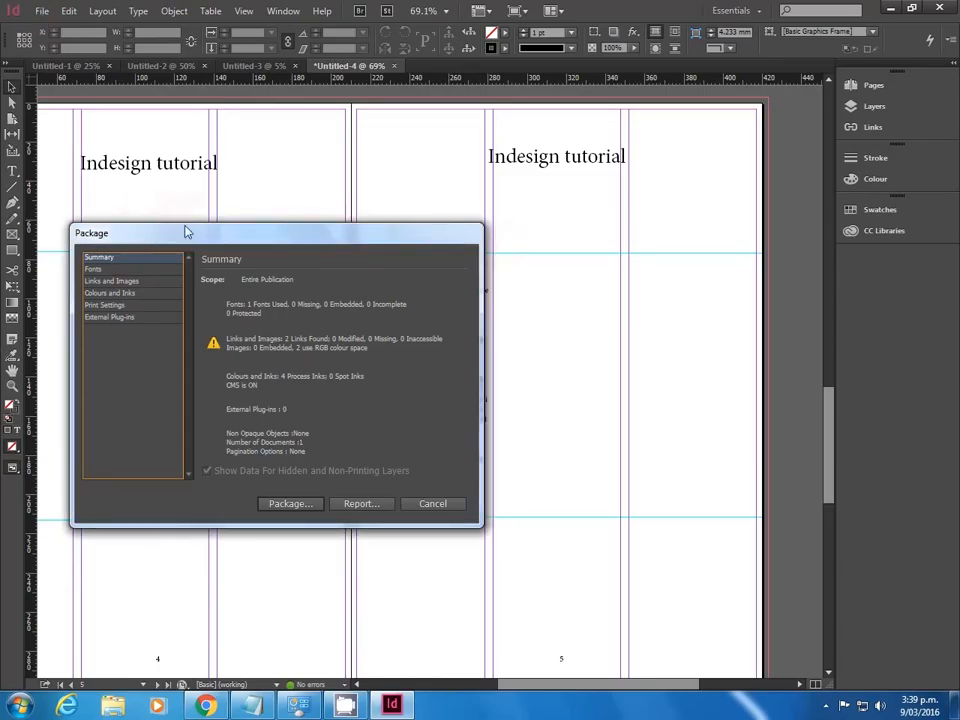
pyautogui.moveTo(358, 236); pyautogui.dragTo(452, 209)
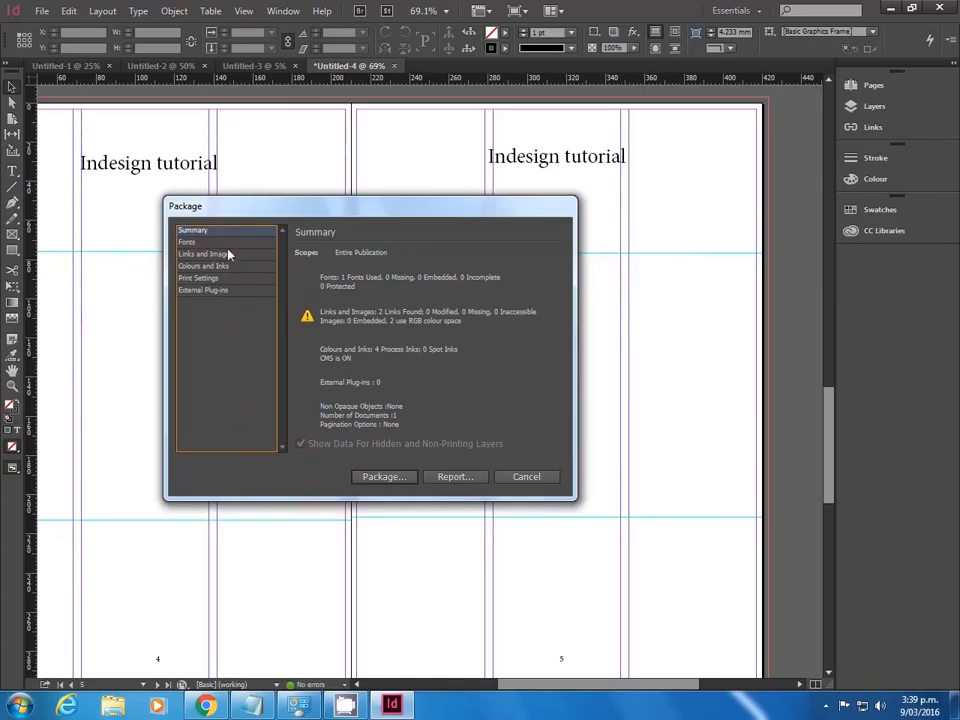
pyautogui.moveTo(350, 207); pyautogui.dragTo(351, 180)
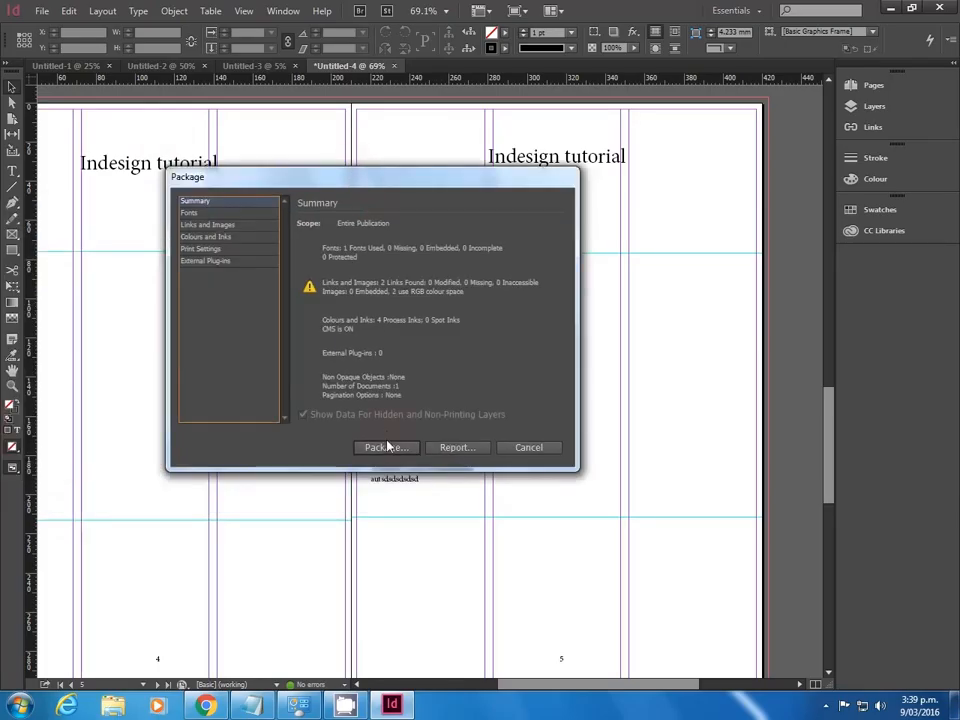
pyautogui.click(208, 212)
pyautogui.click(214, 224)
pyautogui.click(216, 237)
pyautogui.click(219, 249)
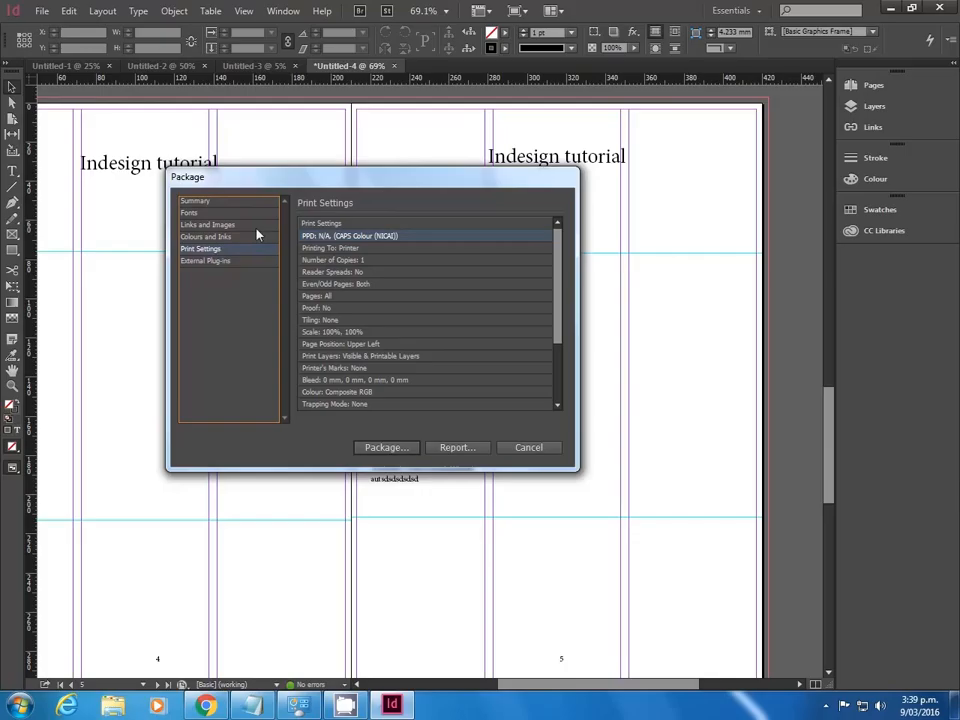
pyautogui.click(212, 201)
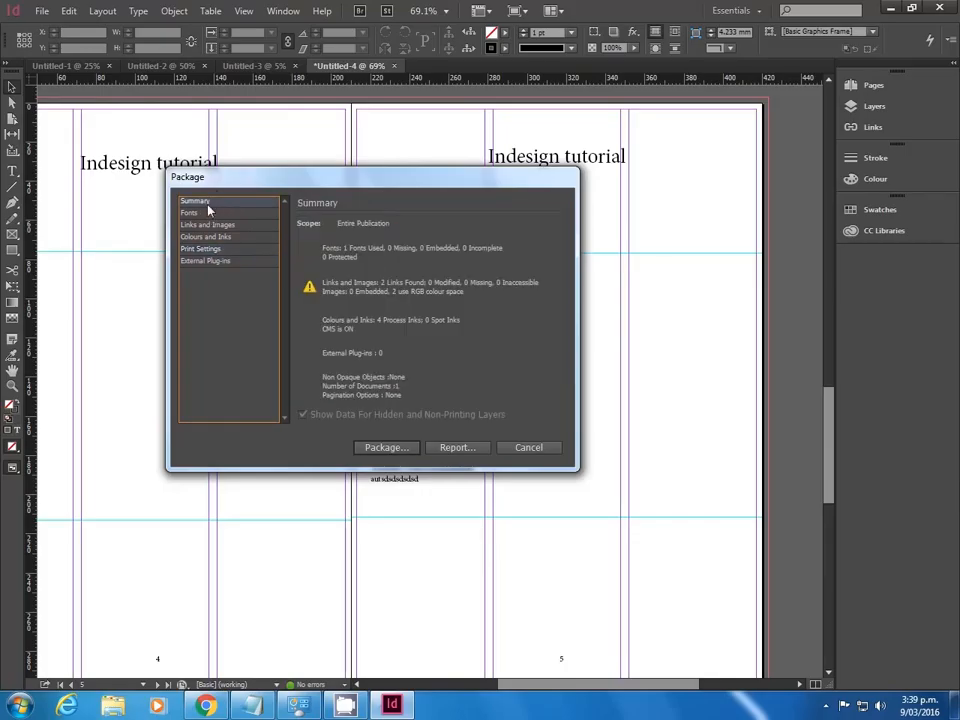
# - Start packaging and save the publication on the Desktop as Untitled-4 in InDesign CC 2015 document format
pyautogui.click(390, 448)
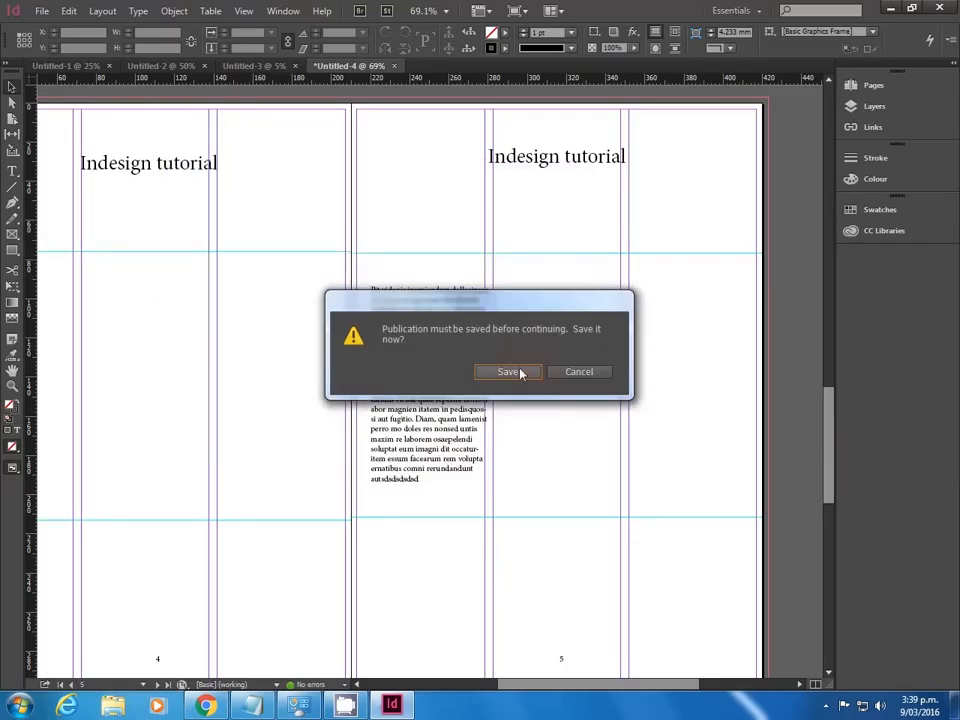
pyautogui.click(509, 372)
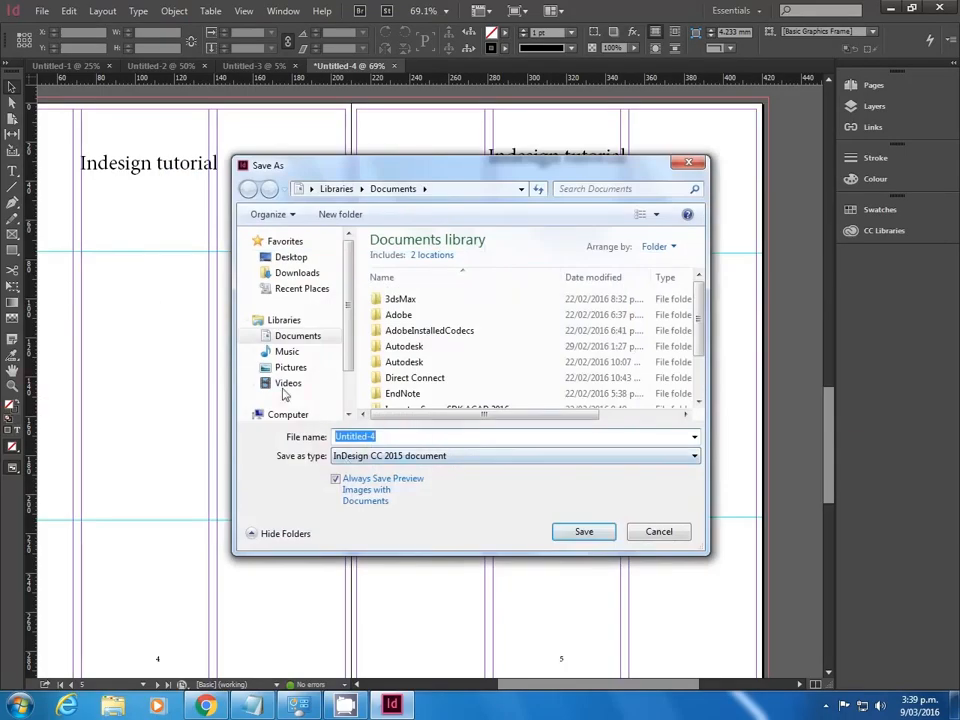
pyautogui.click(286, 257)
pyautogui.doubleClick(390, 437)
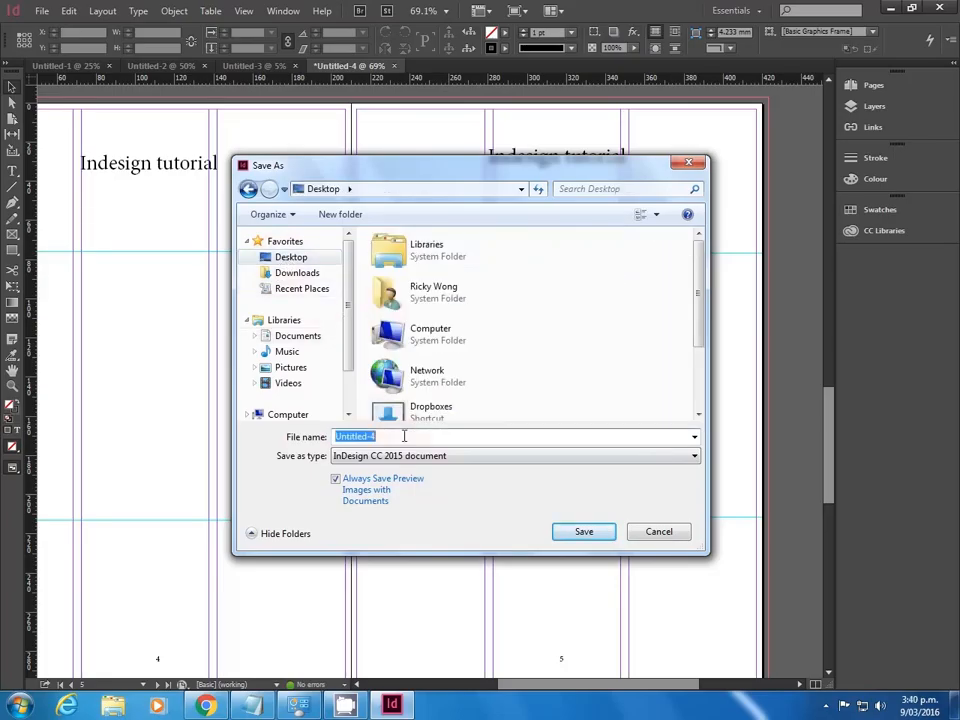
pyautogui.click(565, 531)
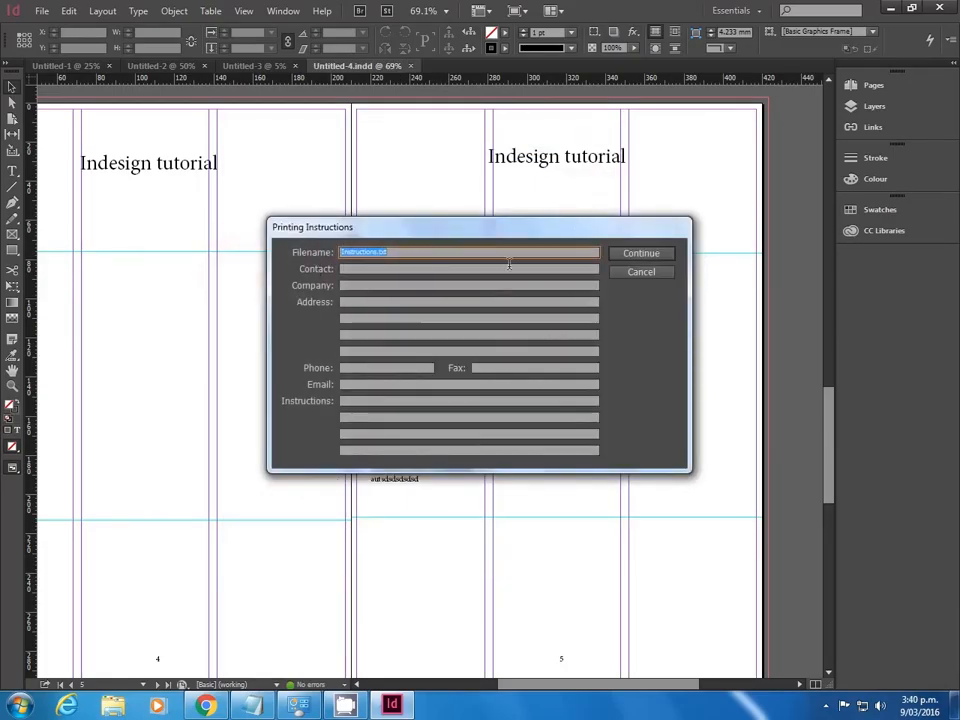
# - Package the publication into Untitled-4 Folder on the Desktop with fonts, linked graphics, IDML and a High Quality Print PDF, leaving the printing instructions blank
pyautogui.click(641, 253)
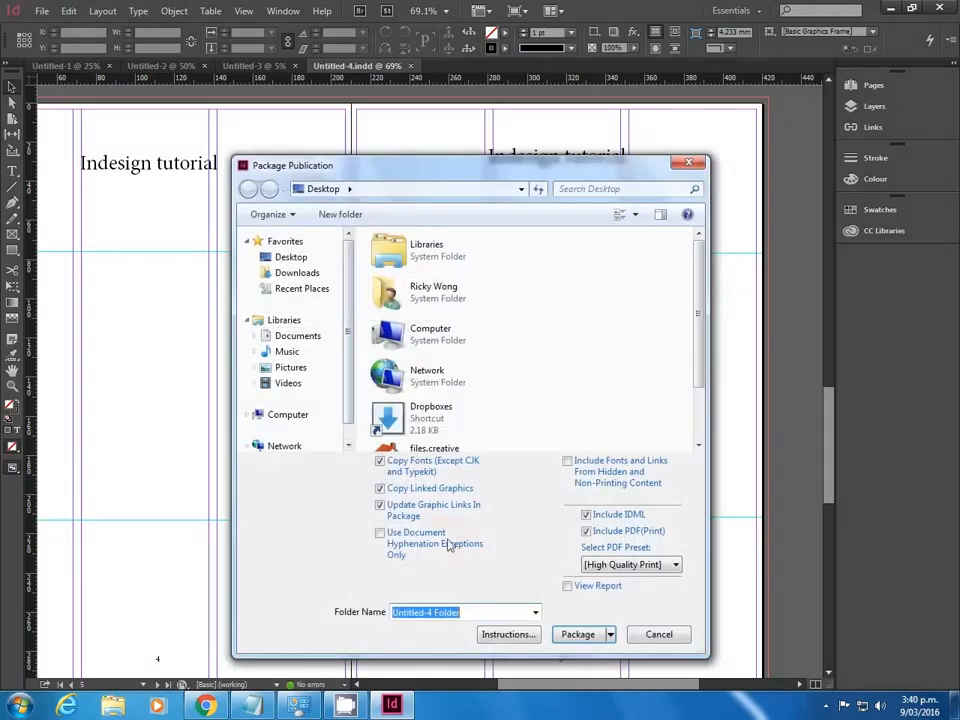
pyautogui.click(577, 634)
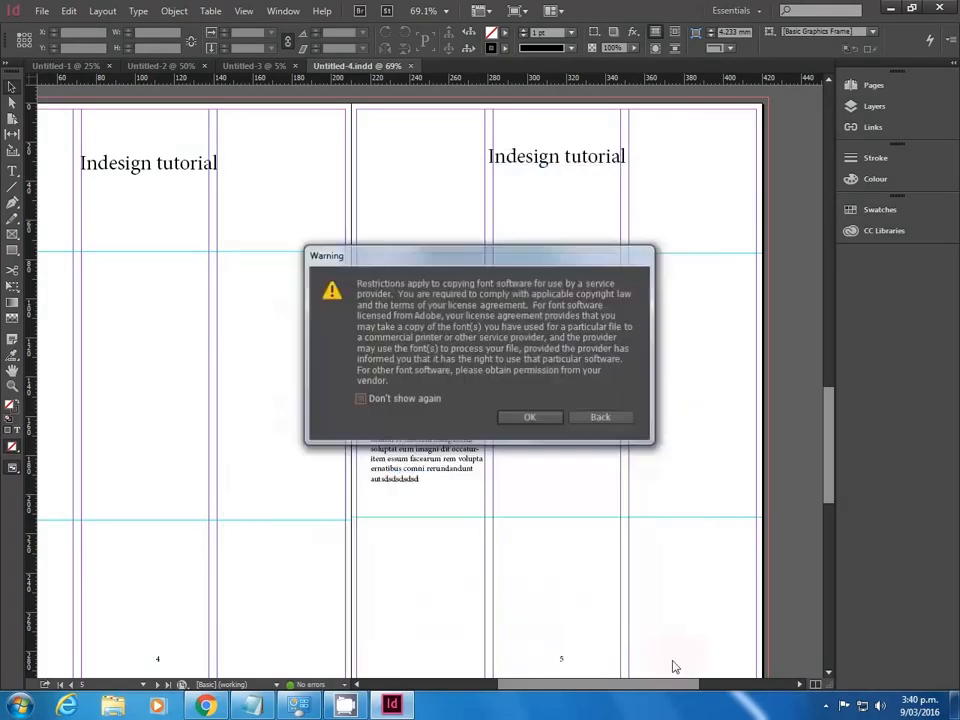
pyautogui.click(531, 418)
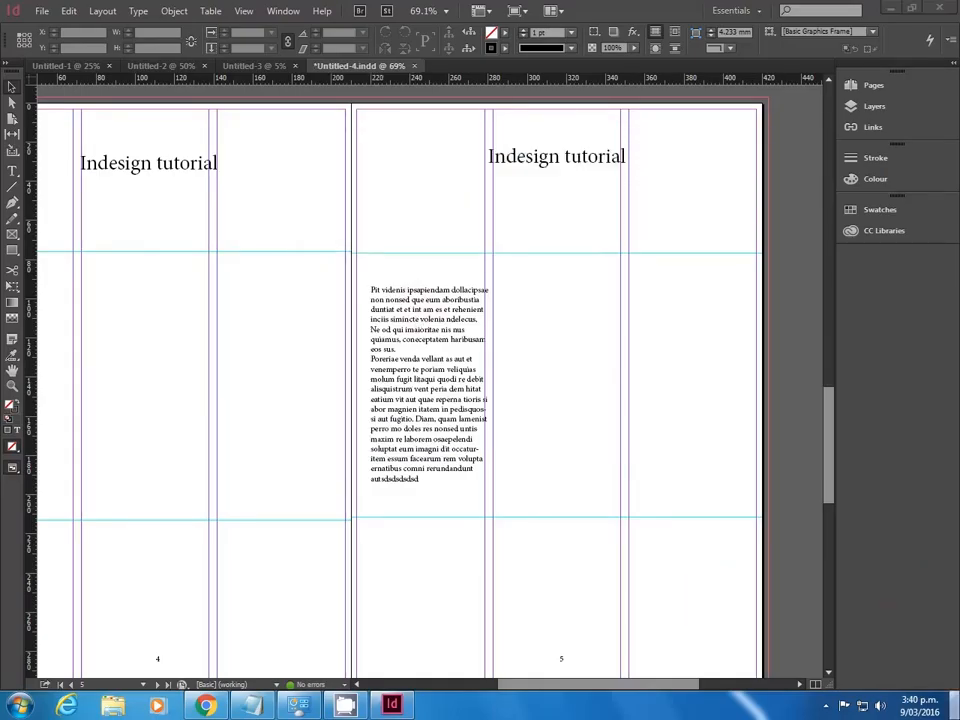
# - Switch to the Windows desktop and open Untitled-4 Folder to examine the packaged files
pyautogui.press('super+d')
pyautogui.click(84, 188)
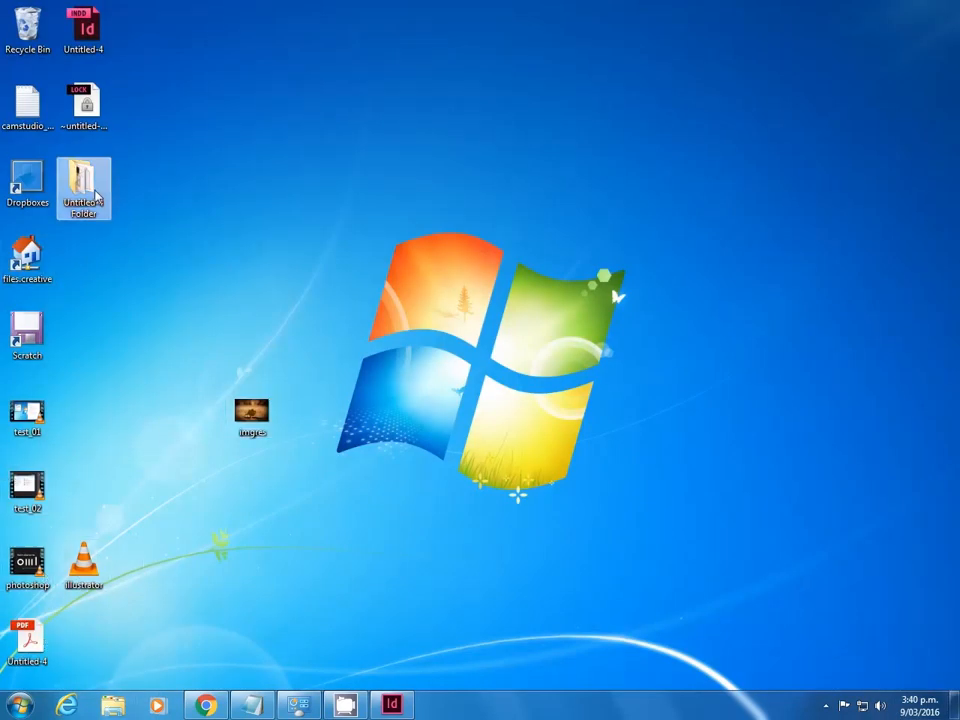
pyautogui.doubleClick(92, 195)
pyautogui.click(352, 356)
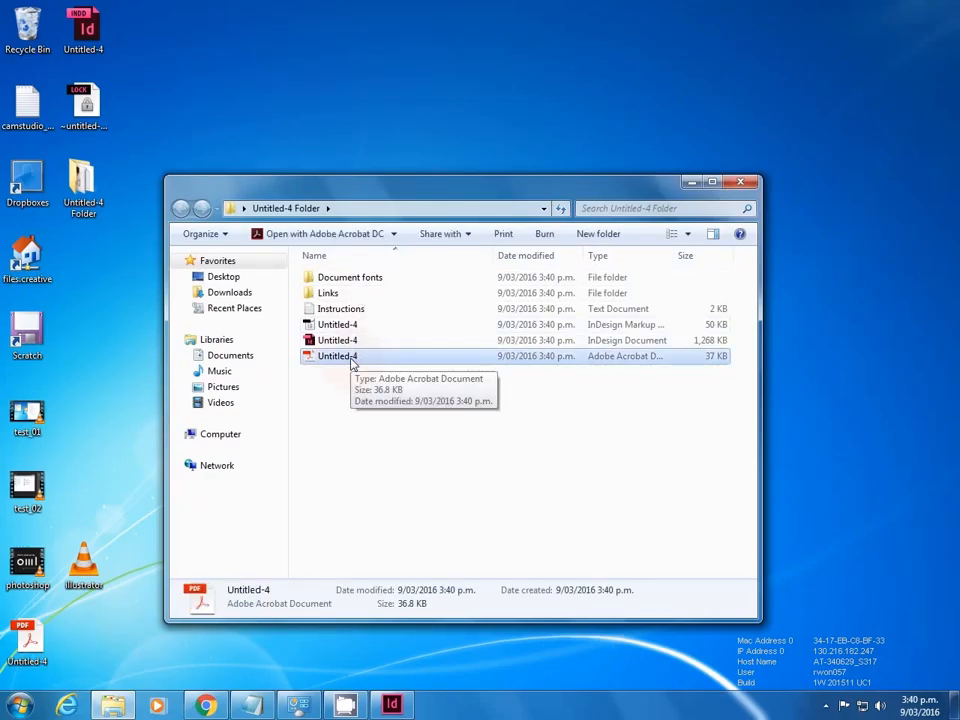
# - Open the packaged Untitled-4 InDesign document, look through its pages and close InDesign
pyautogui.doubleClick(335, 340)
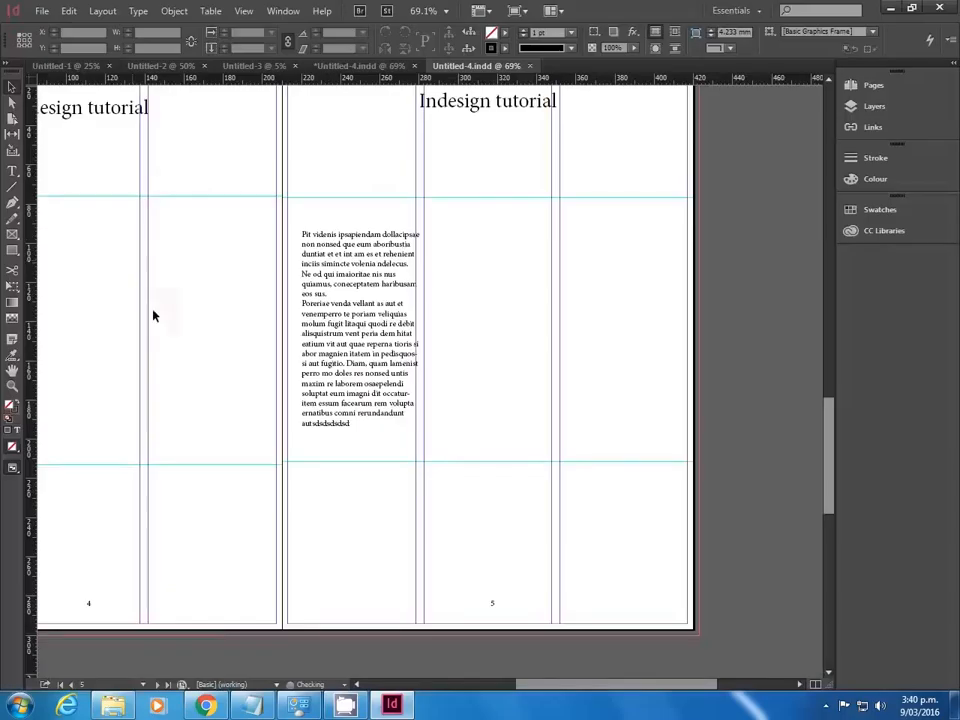
pyautogui.scroll(6, 660, 403)
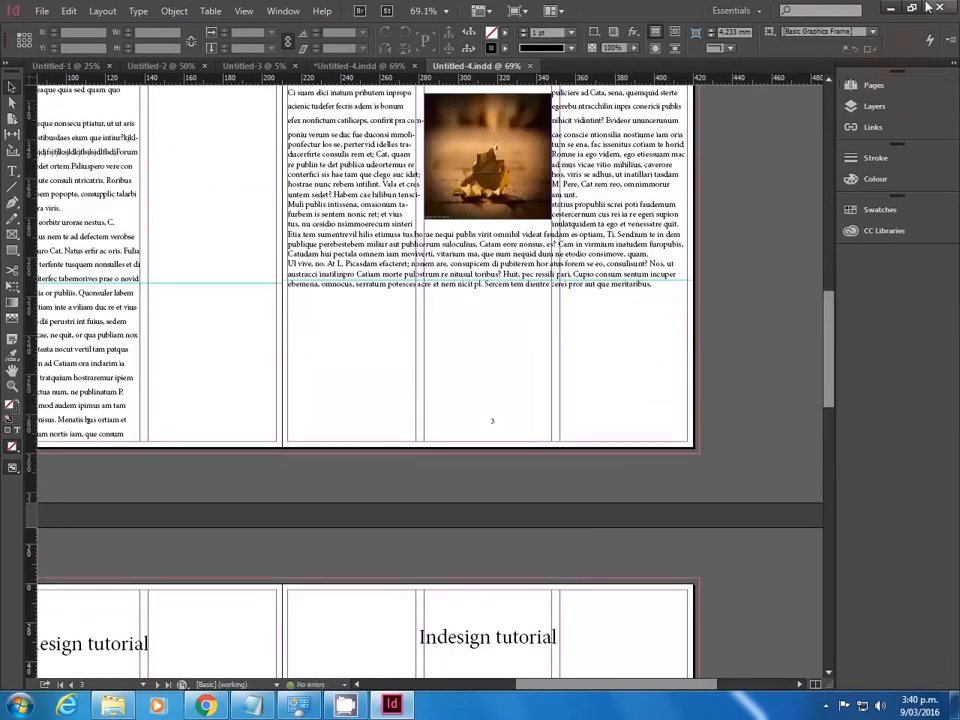
pyautogui.click(936, 9)
pyautogui.click(555, 372)
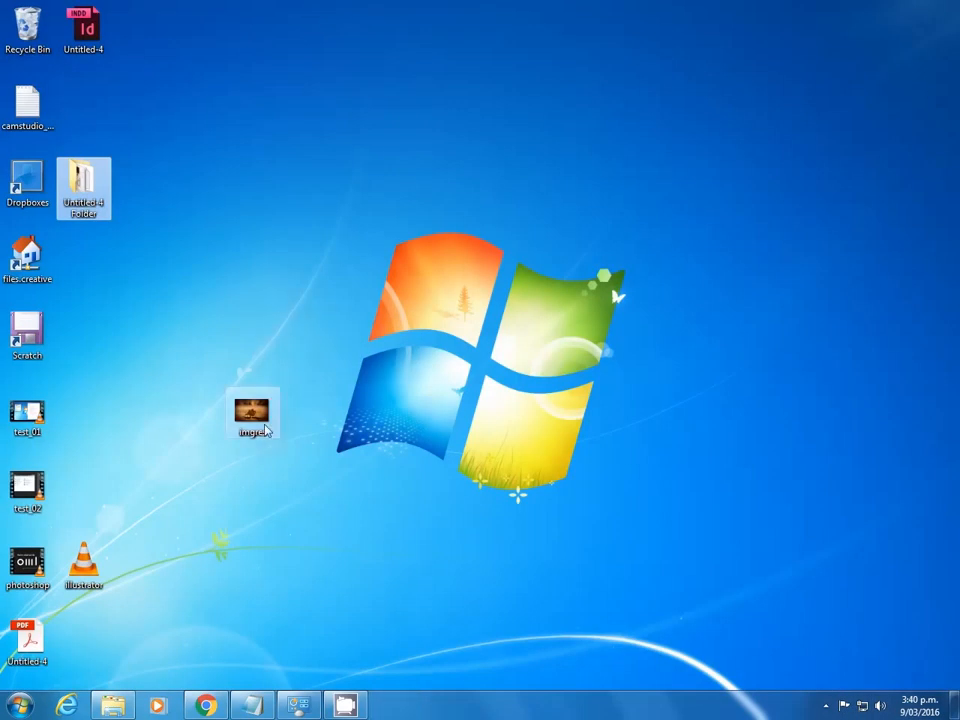
# - Reopen the packaged InDesign document from Untitled-4 Folder, check its pages with the linked image, and exit InDesign again
pyautogui.doubleClick(83, 187)
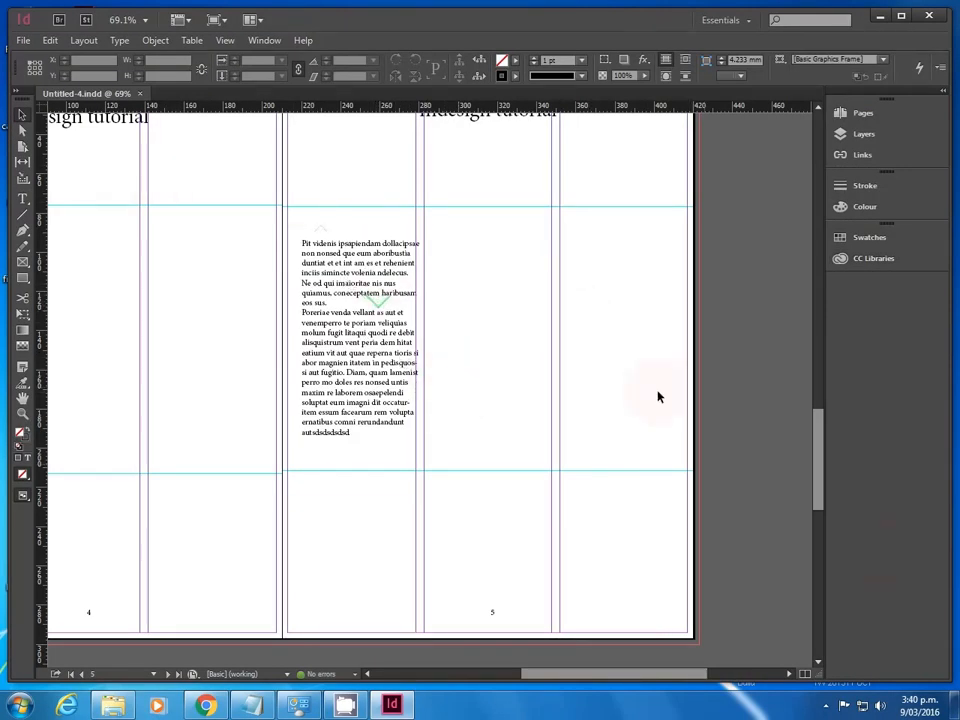
pyautogui.scroll(15, 658, 388)
pyautogui.scroll(-3, 439, 450)
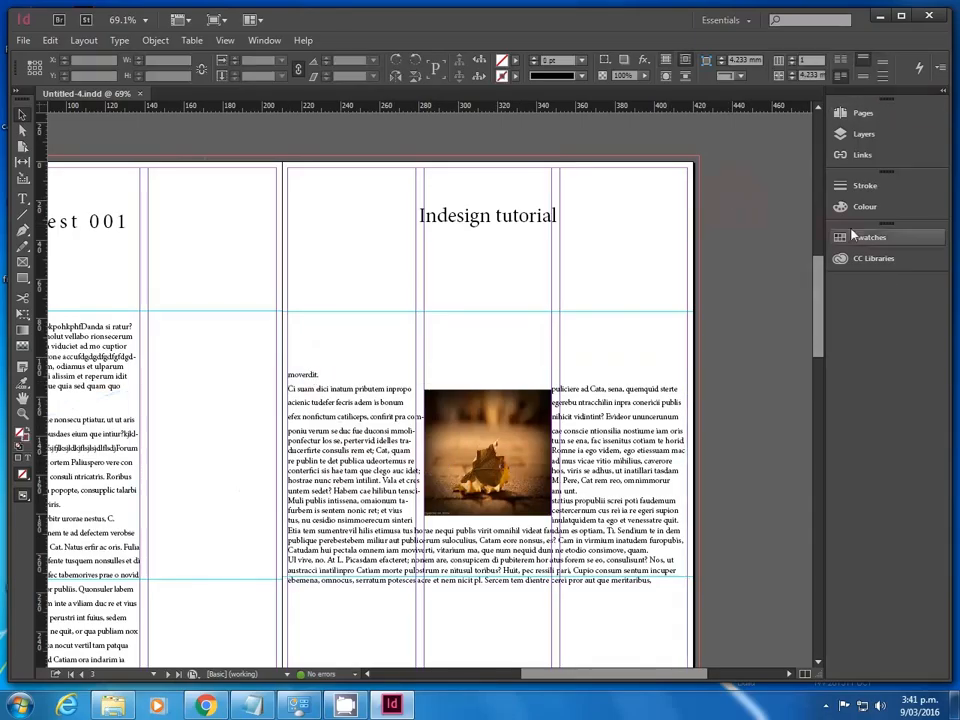
pyautogui.click(929, 18)
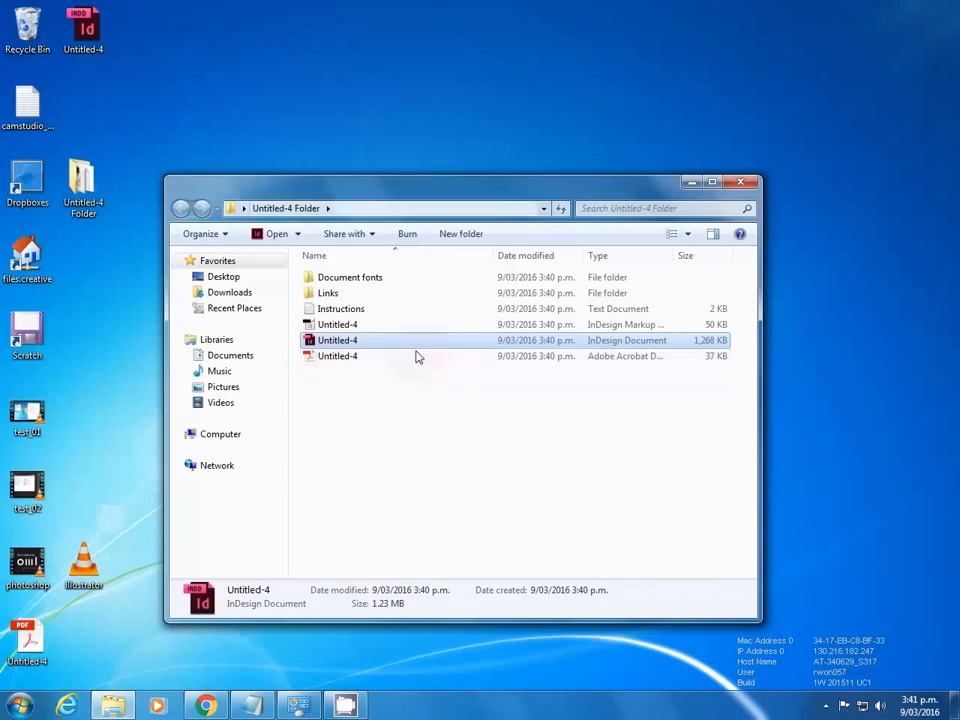
# - Open the packaged Untitled-4 PDF in Adobe Acrobat, look through its pages and close it
pyautogui.click(320, 356)
pyautogui.doubleClick(320, 352)
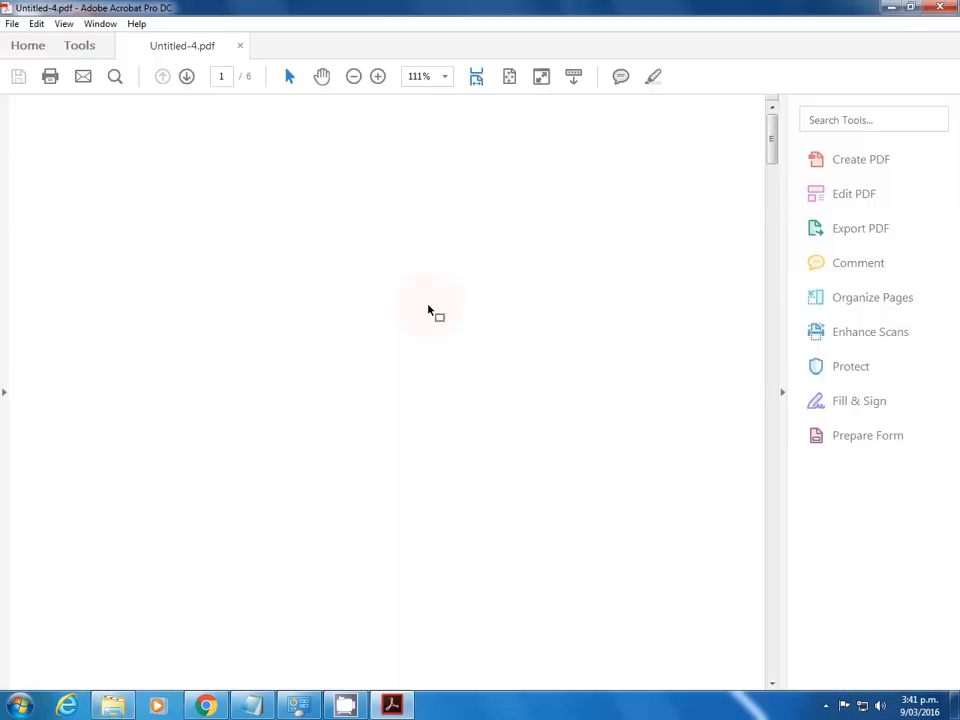
pyautogui.scroll(-10, 579, 296)
pyautogui.scroll(-10, 565, 290)
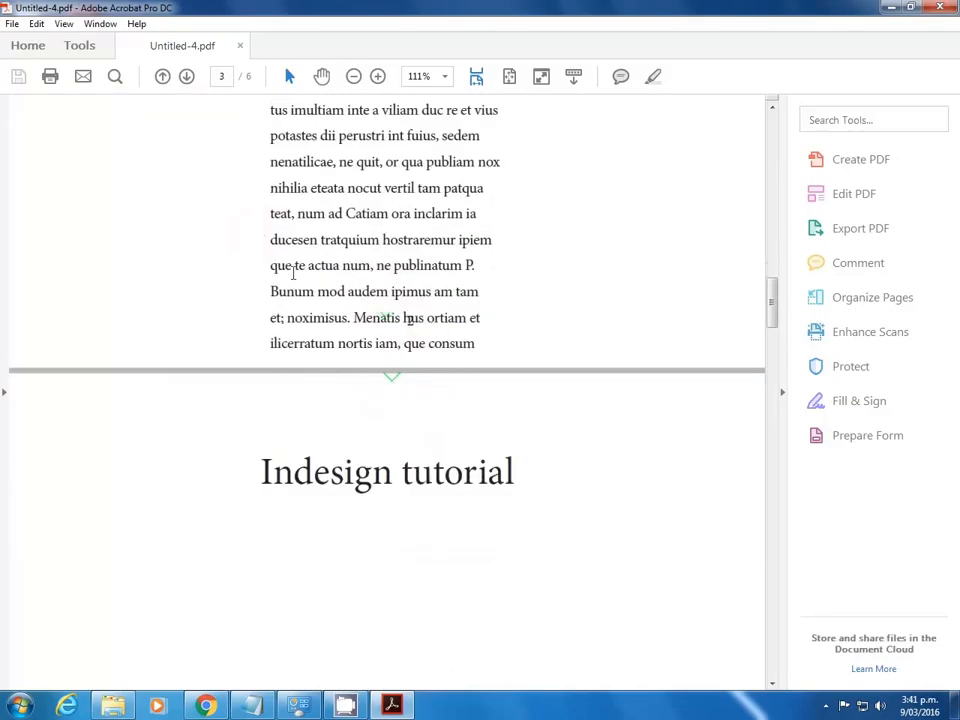
pyautogui.scroll(10, 602, 459)
pyautogui.scroll(-12, 385, 340)
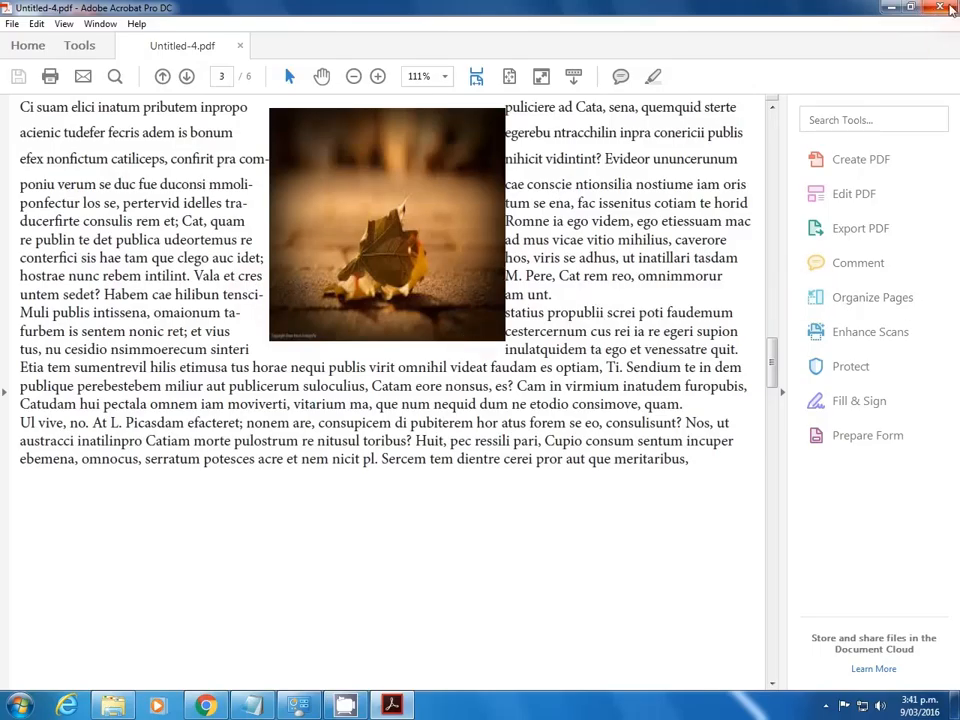
pyautogui.click(942, 8)
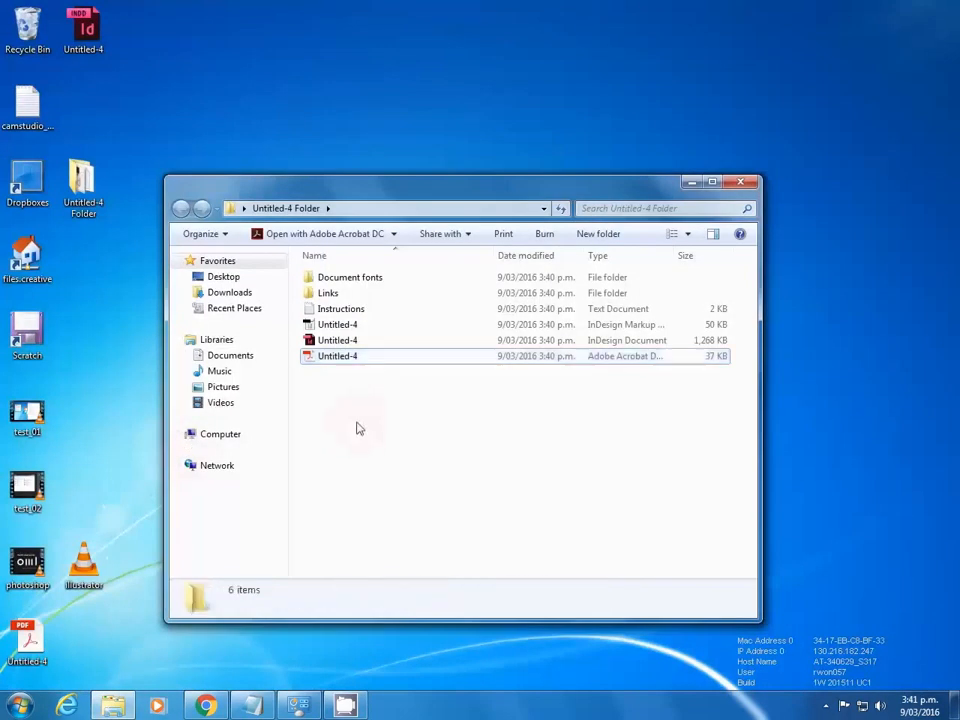